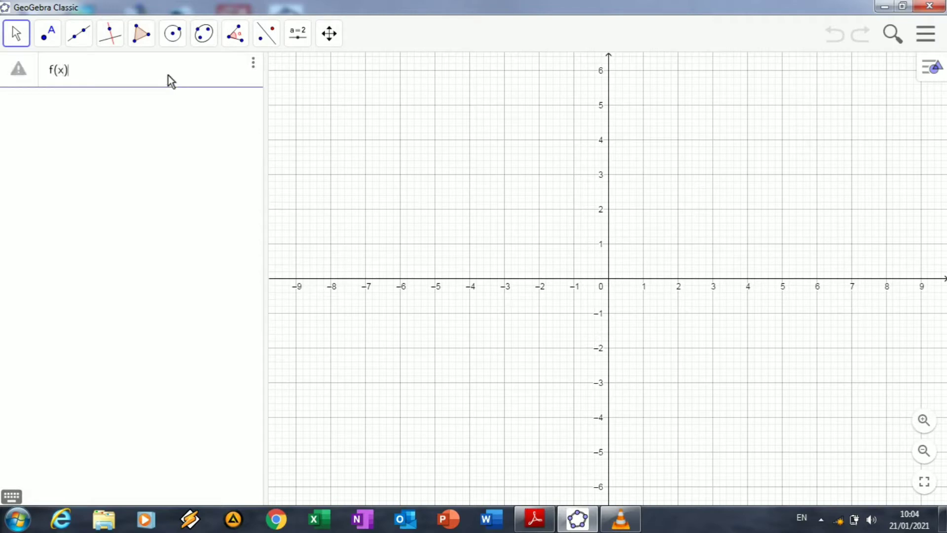
- Begin the definition of f(x) with 2x³ as its first term
text(=)
click(12, 496)
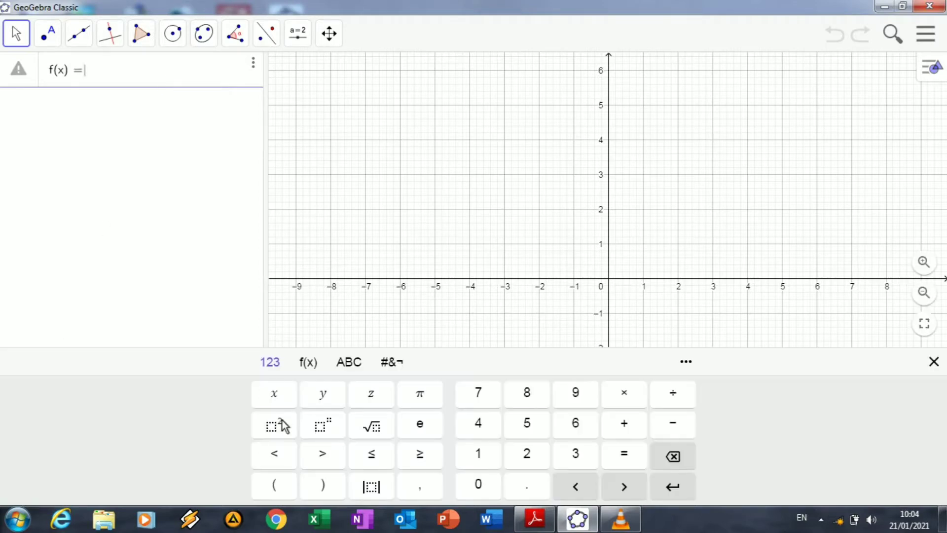
click(510, 449)
click(281, 394)
click(279, 426)
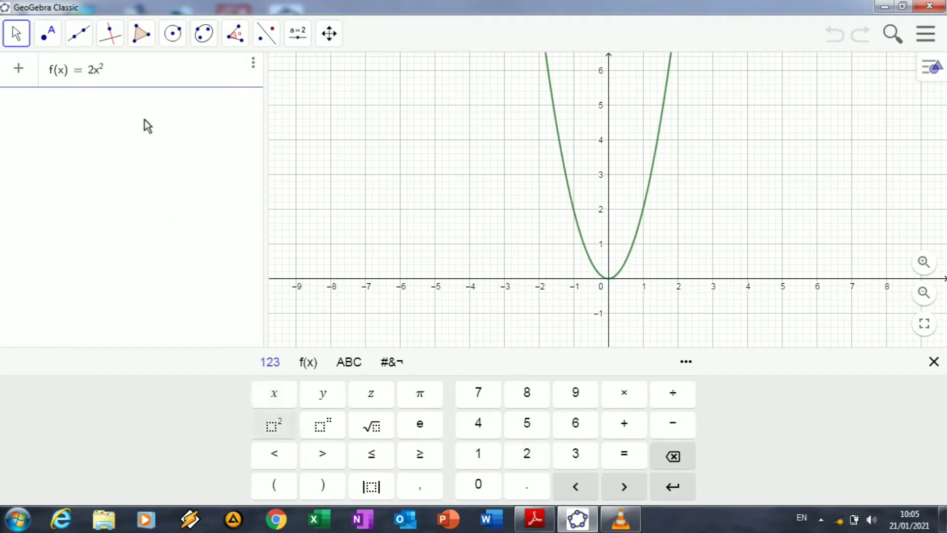
key(BackSpace)
text(^3)
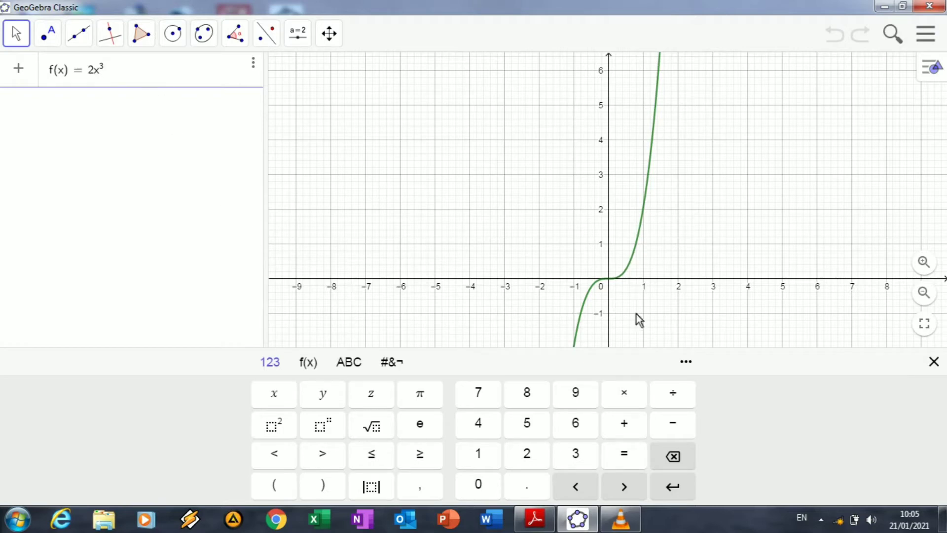
- Extend the function with + 10x² + 6x − 4 and confirm its definition
click(625, 424)
click(478, 453)
click(481, 485)
click(283, 398)
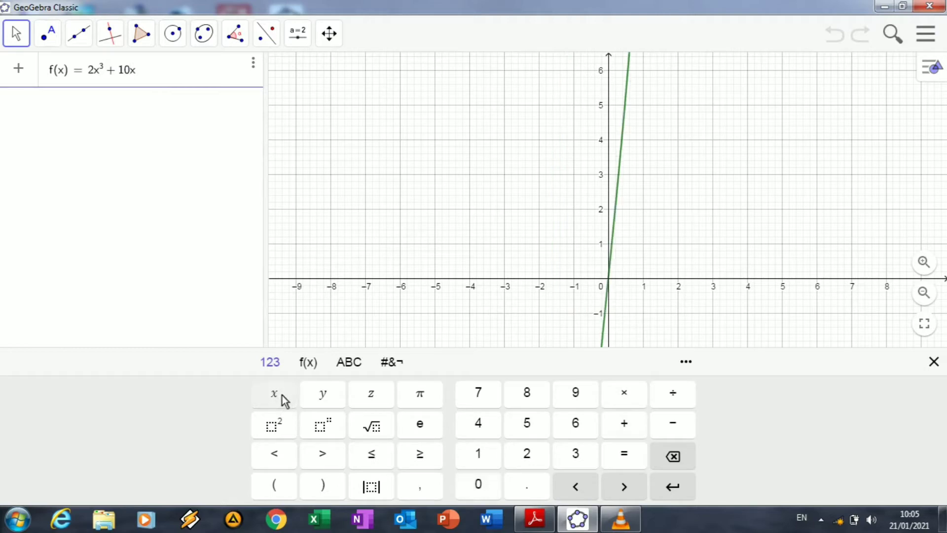
click(279, 426)
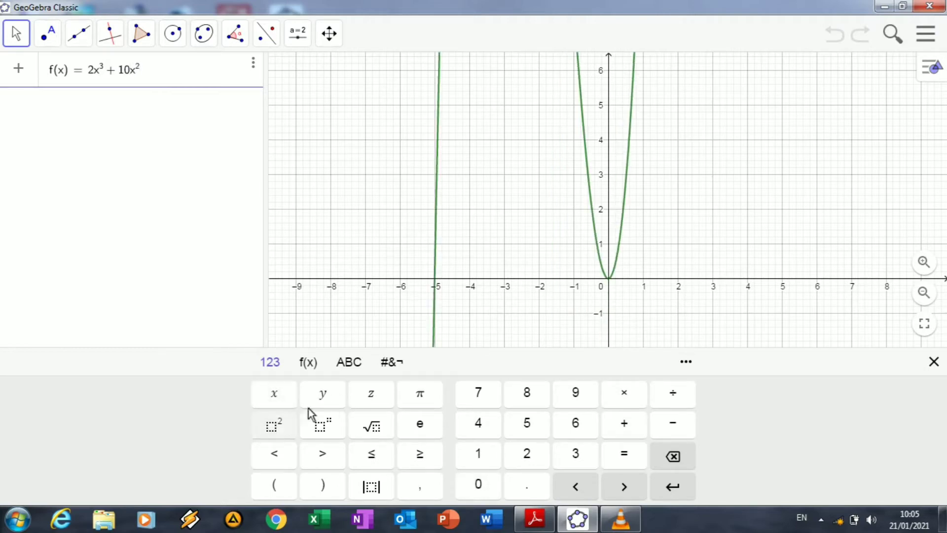
click(624, 425)
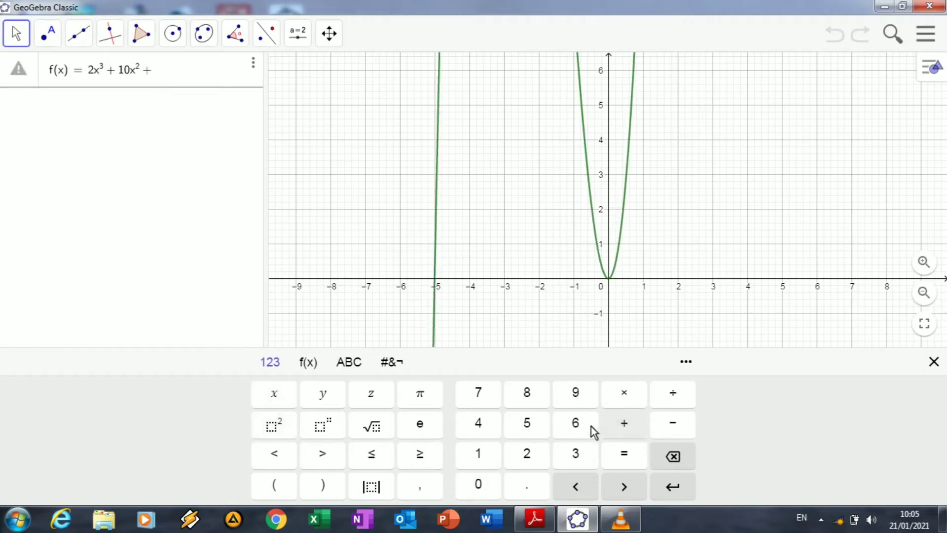
click(582, 425)
click(281, 397)
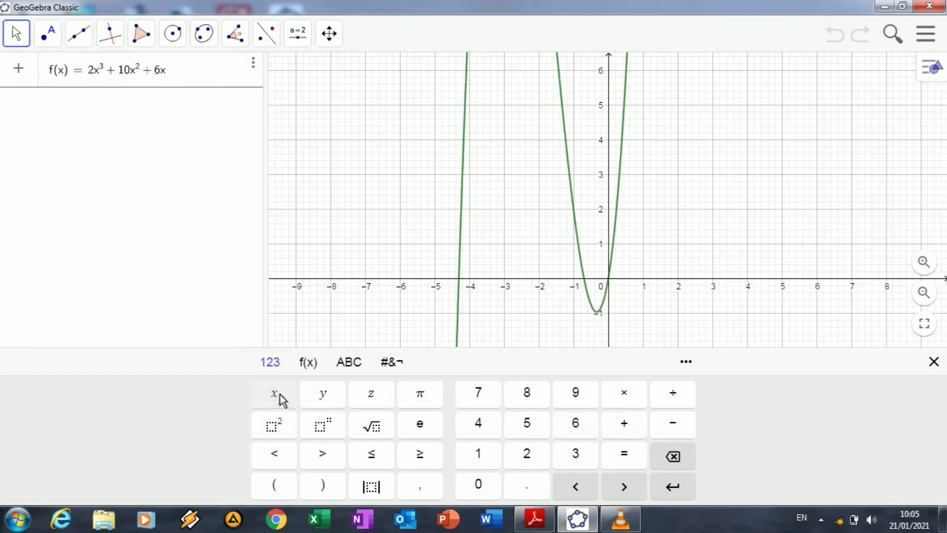
click(675, 425)
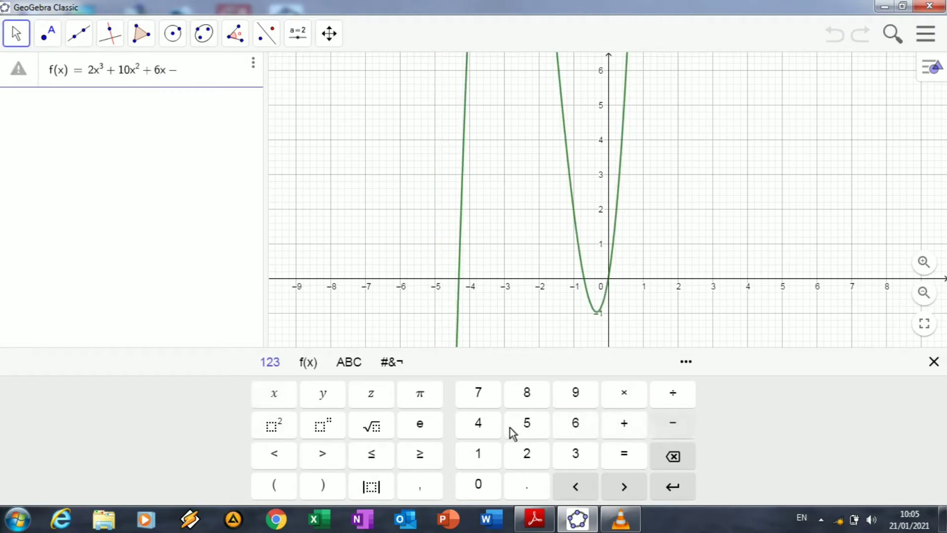
click(479, 418)
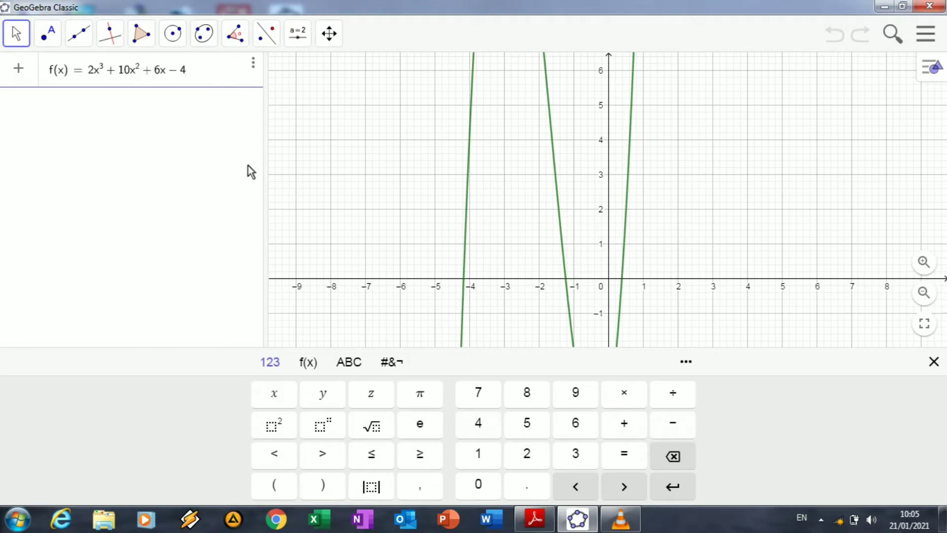
key(Return)
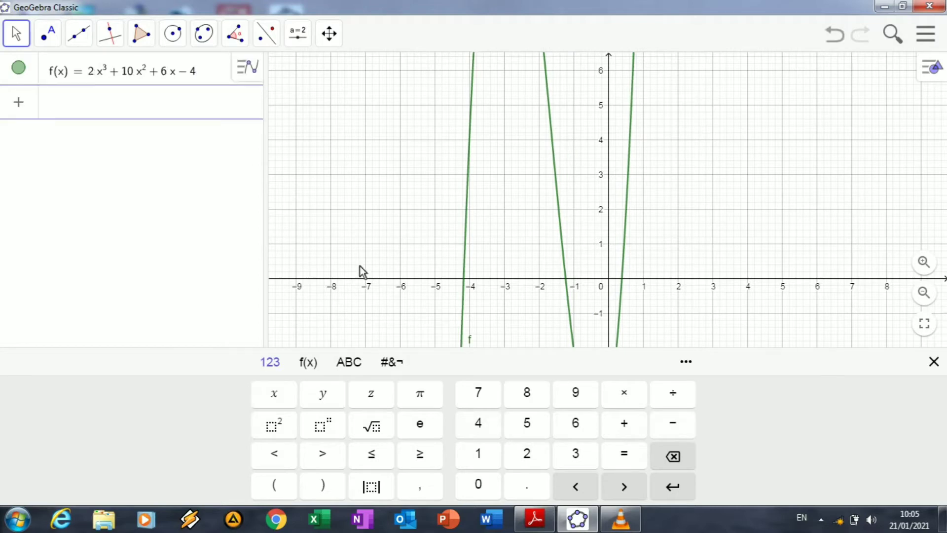
- Consult the second instruction in the Adobe Reader PDF, then in GeoGebra place points at the curve's three x-axis intersections
click(534, 519)
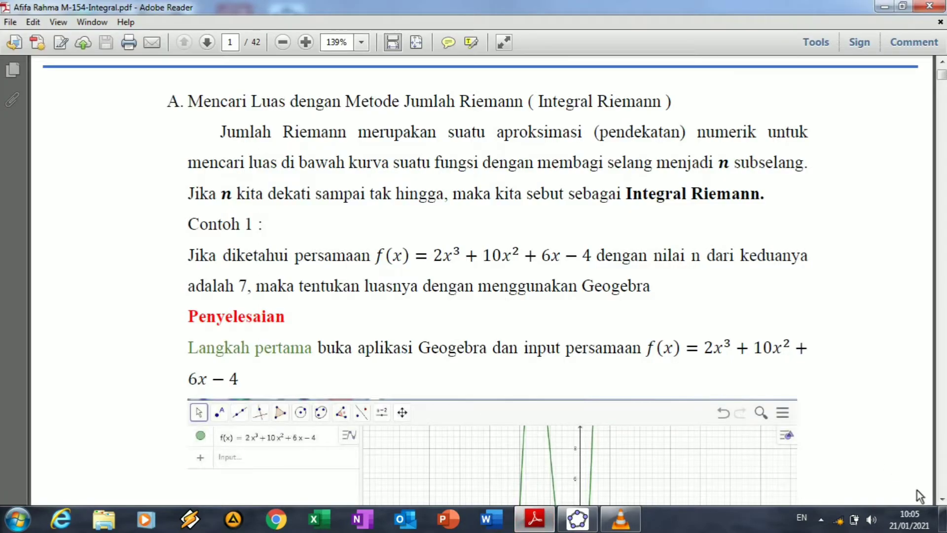
click(942, 500)
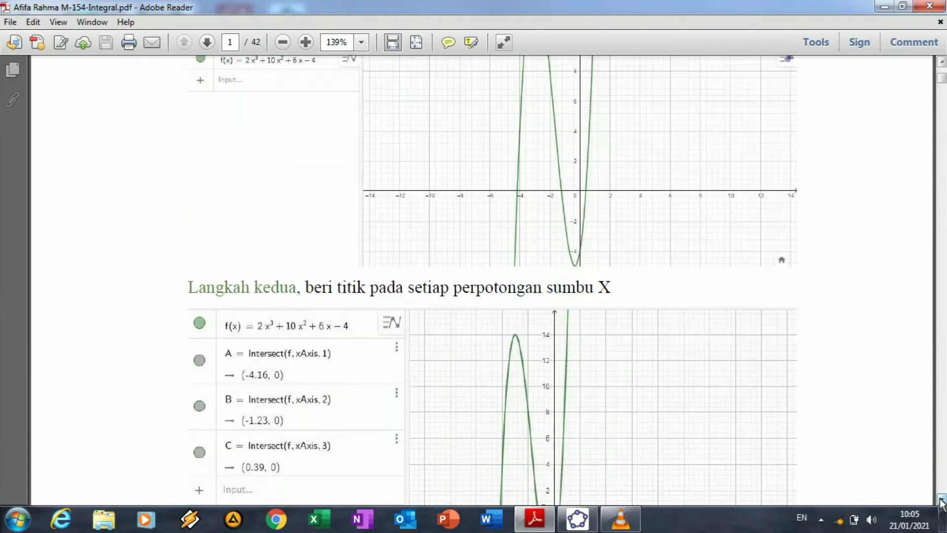
click(942, 499)
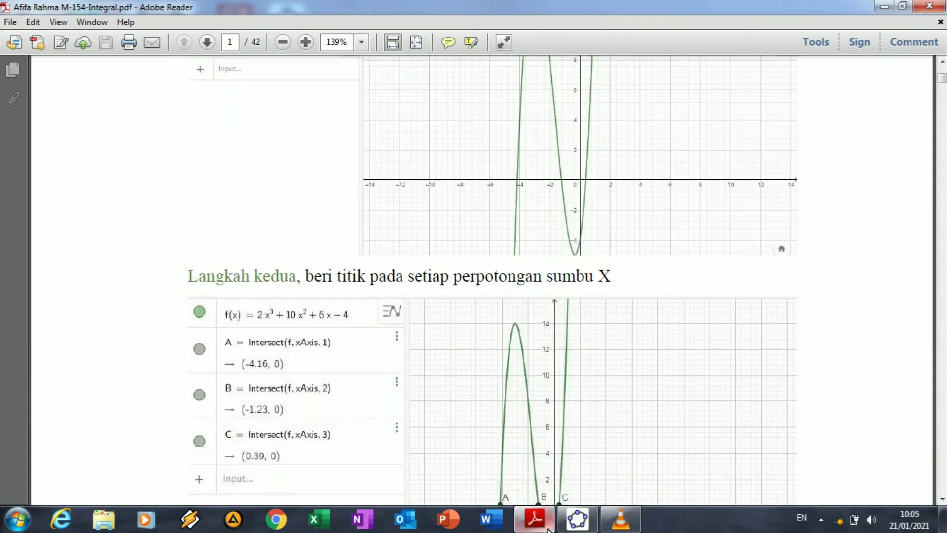
click(577, 519)
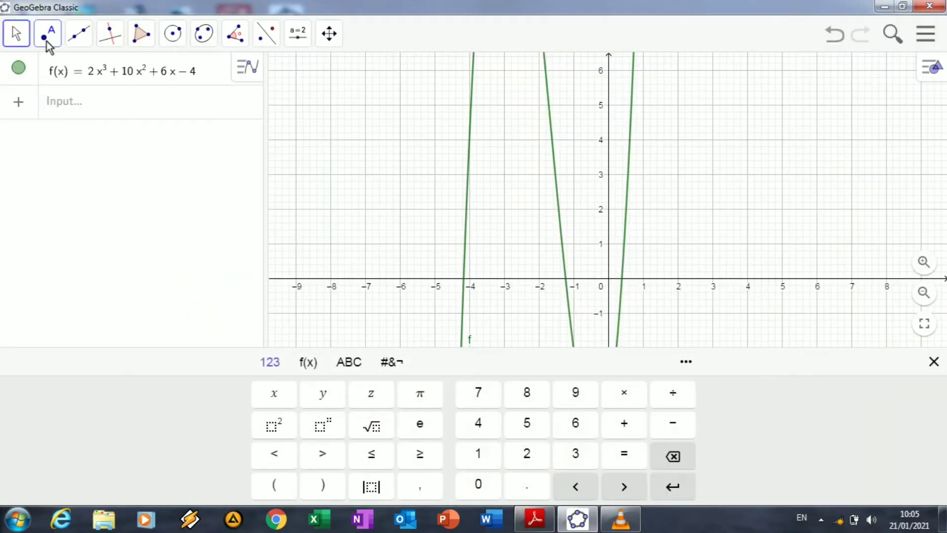
click(47, 35)
click(76, 88)
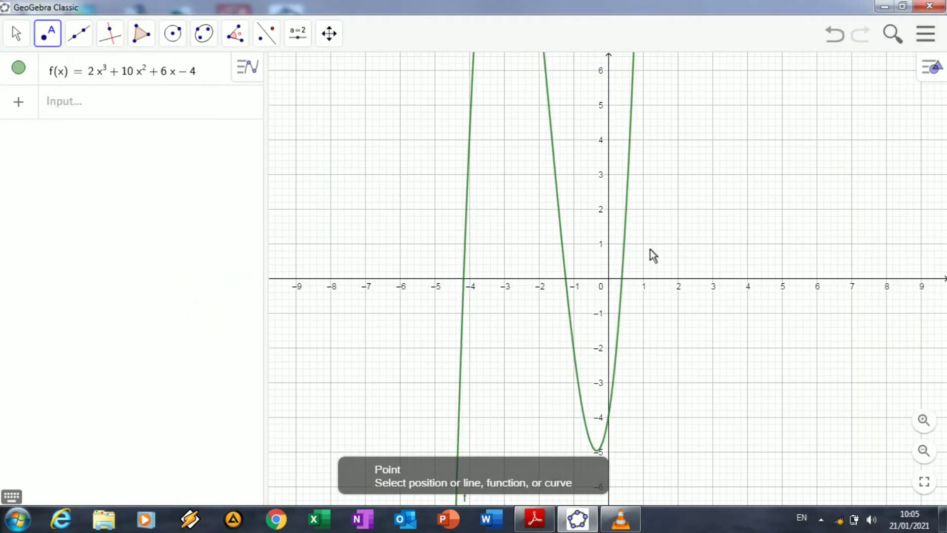
click(930, 426)
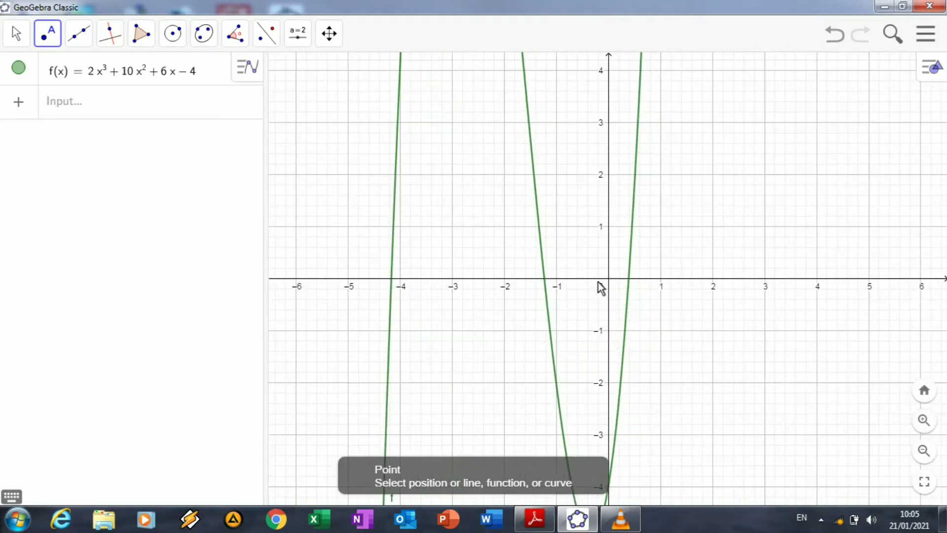
click(392, 279)
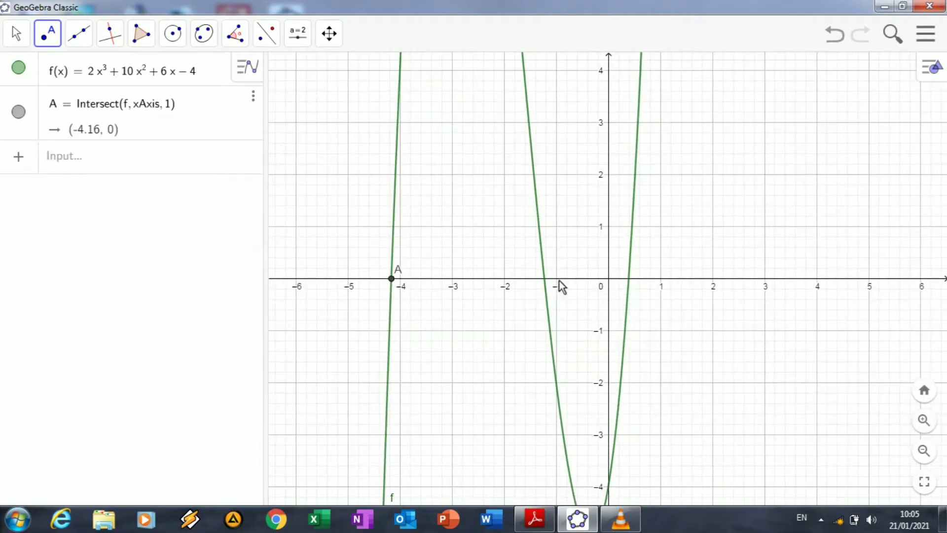
click(543, 279)
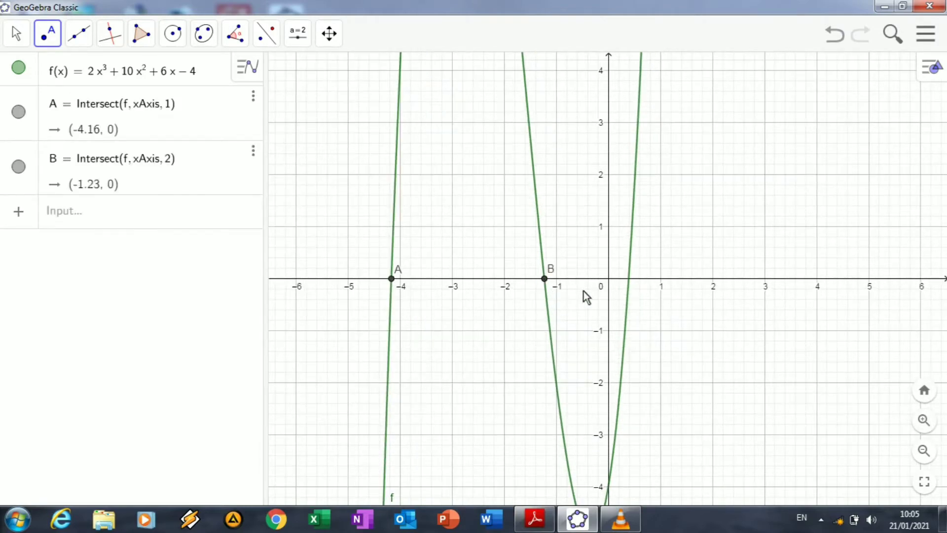
click(629, 279)
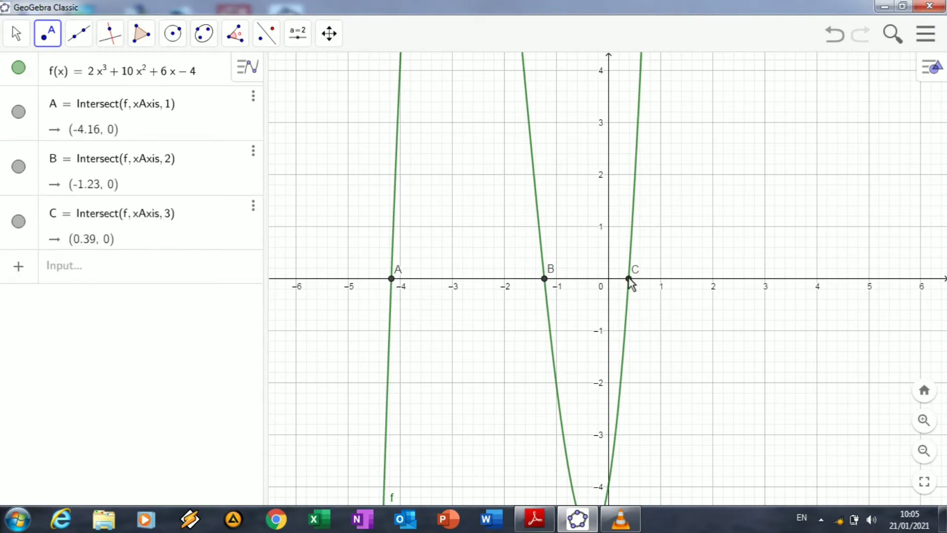
- Read the third instruction about LowerSum in the Adobe Reader PDF and examine the curve between its x-axis intersections in GeoGebra
click(534, 518)
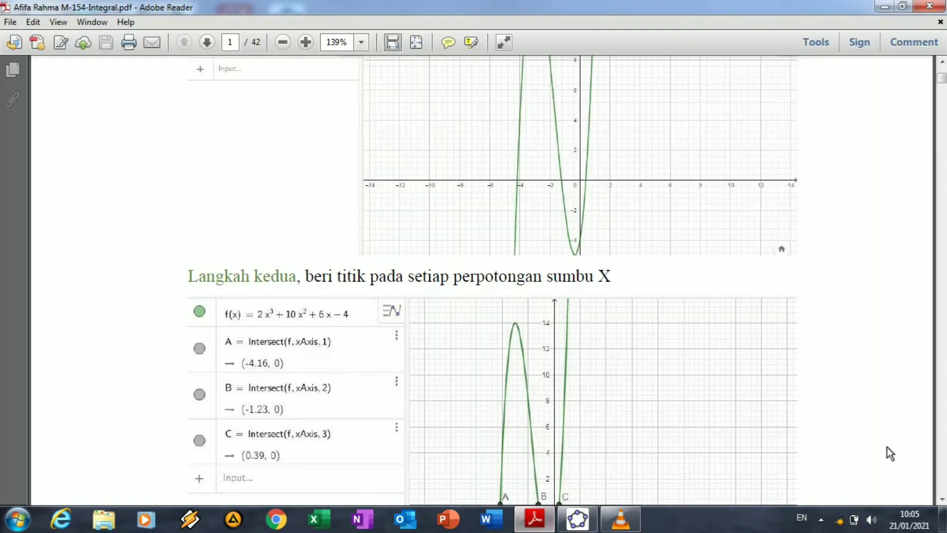
click(942, 499)
click(943, 499)
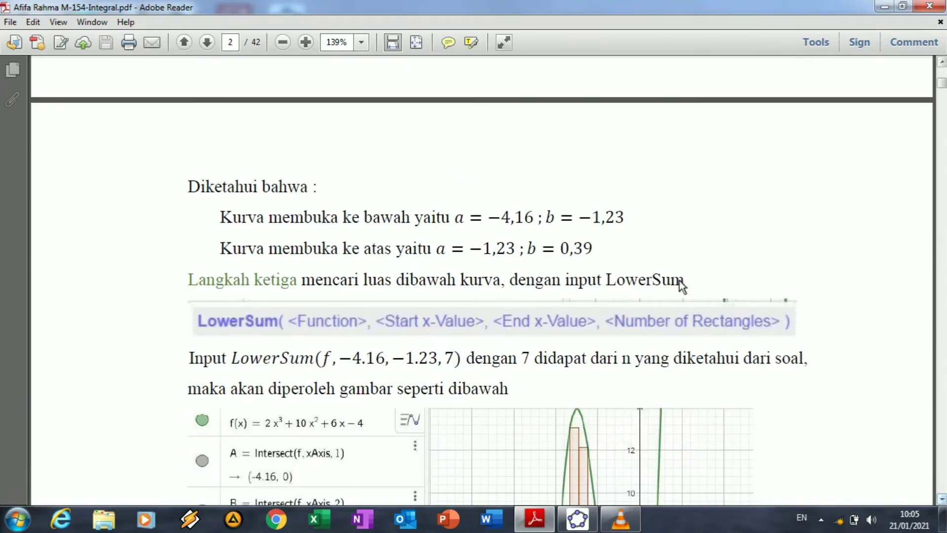
click(580, 523)
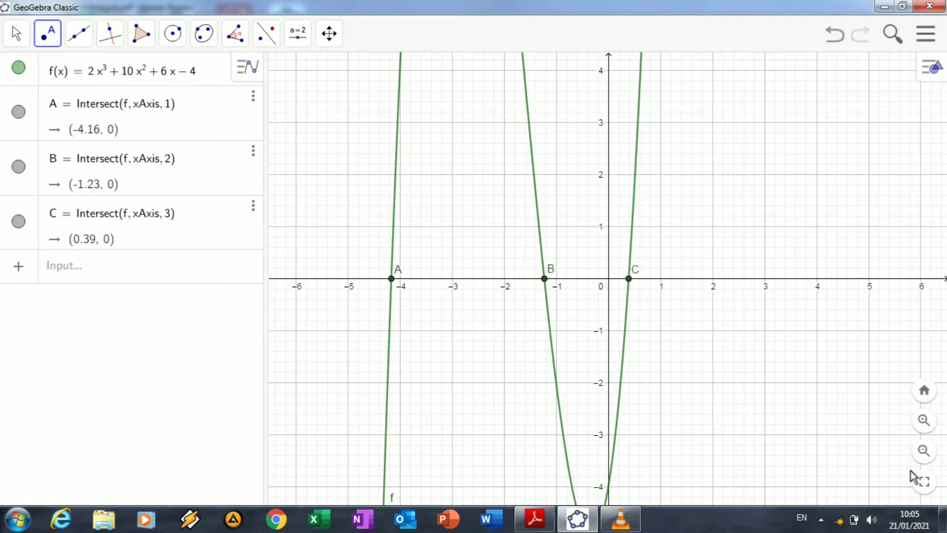
click(923, 450)
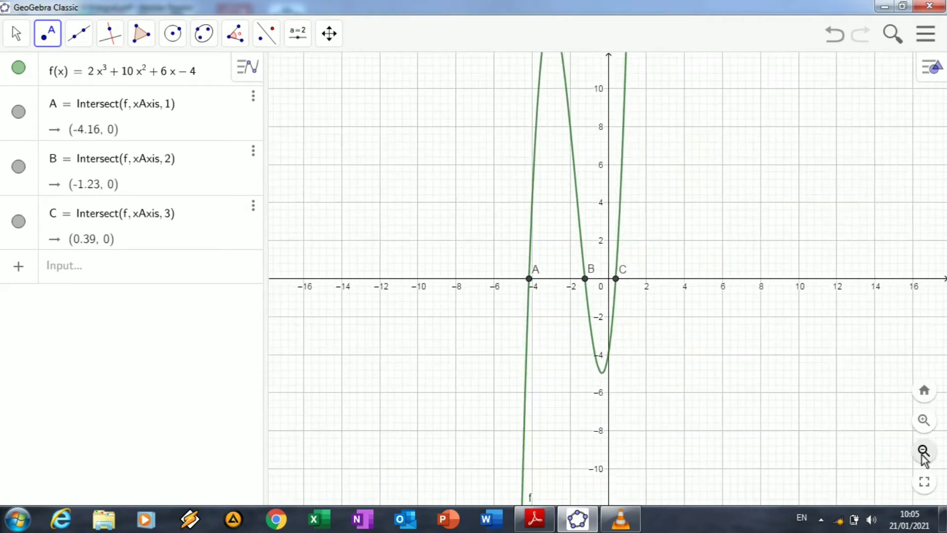
click(922, 450)
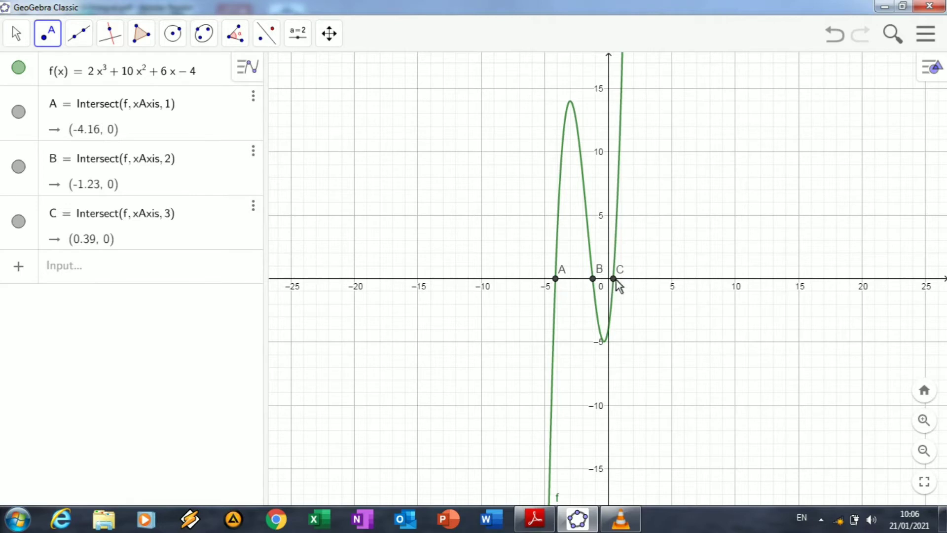
click(534, 518)
click(943, 500)
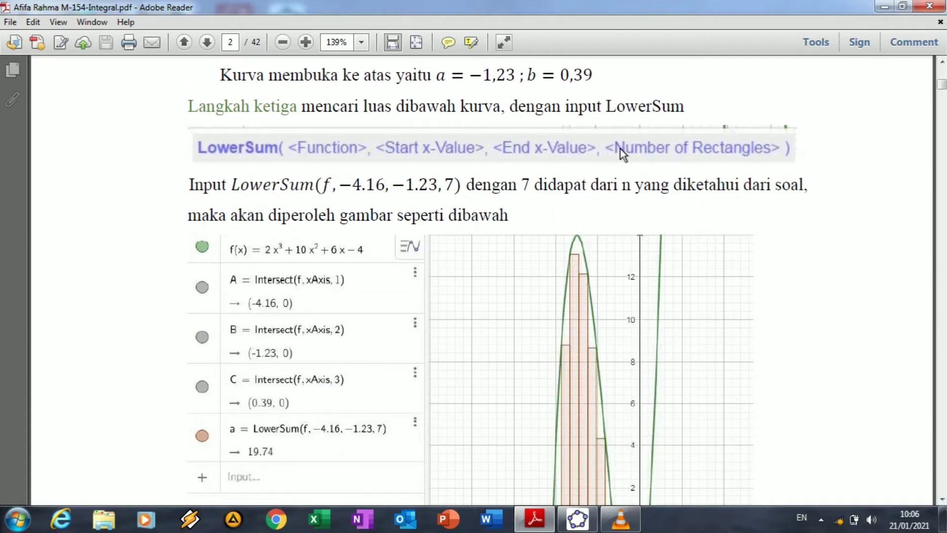
- Back in GeoGebra, create the lower sum LowerSum(f, −4.16, −1.23, 7) and close the on-screen keyboard
click(568, 523)
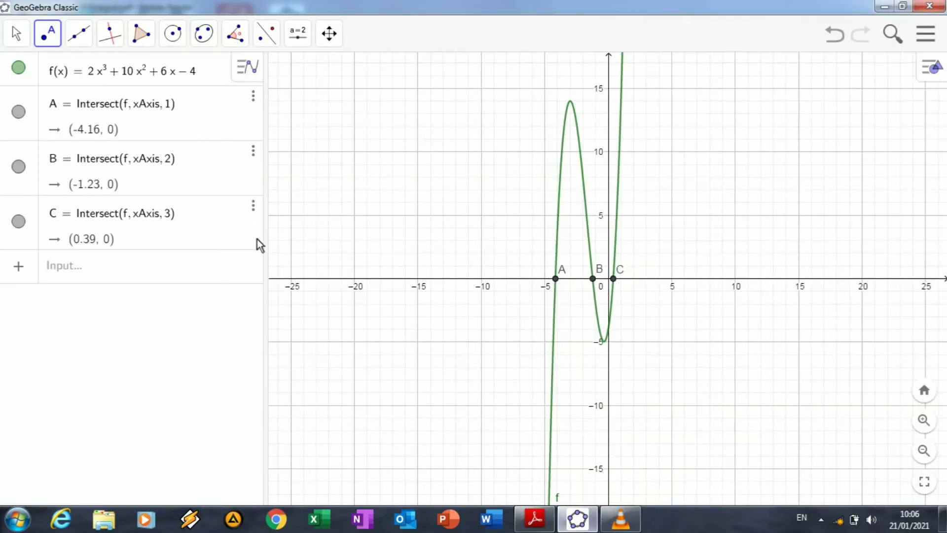
click(194, 254)
text(Lo)
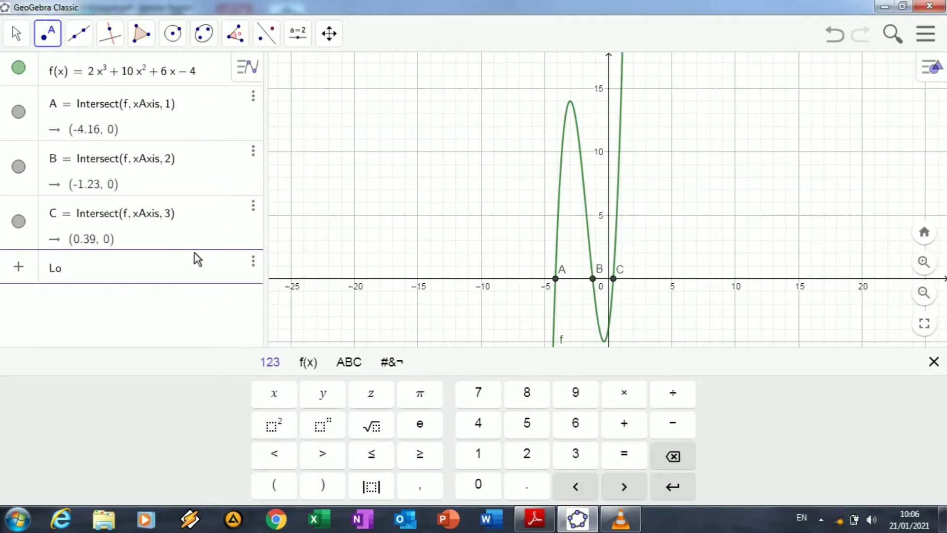
text(werS)
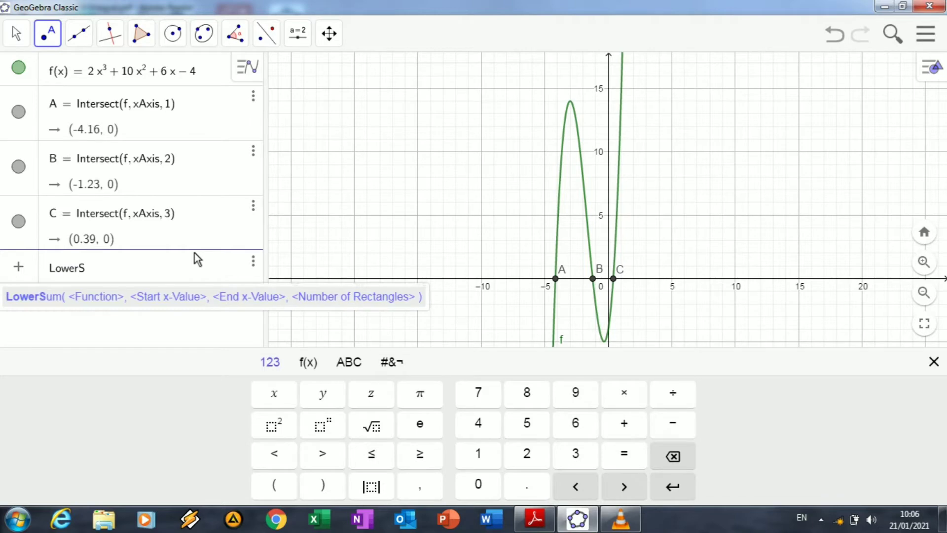
text(um()
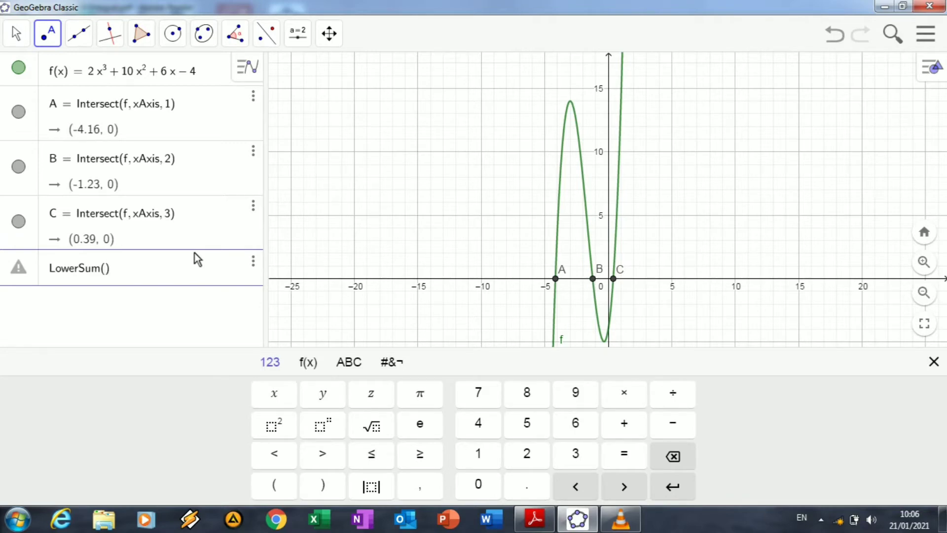
text(f,-)
text(4)
text(.16)
text(,-)
text(1.23, )
text(7)
key(Return)
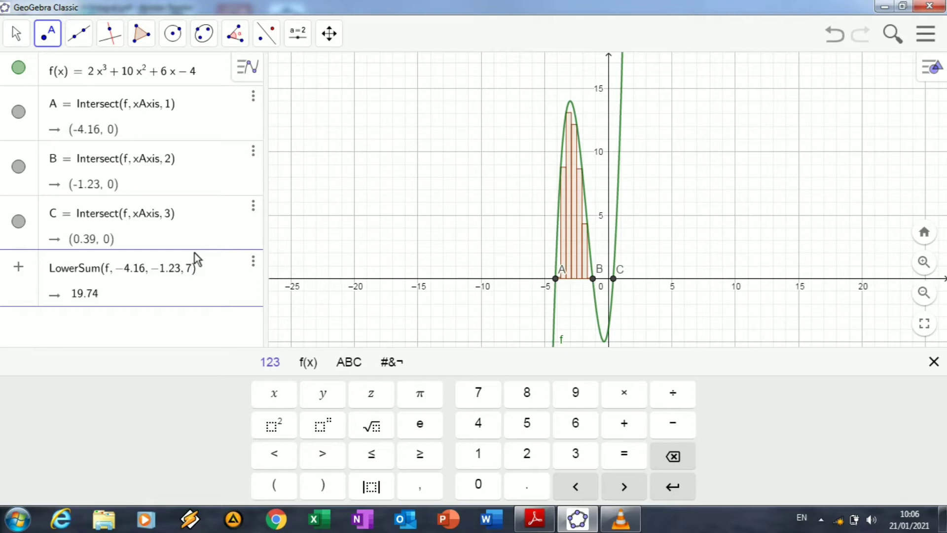
key(Return)
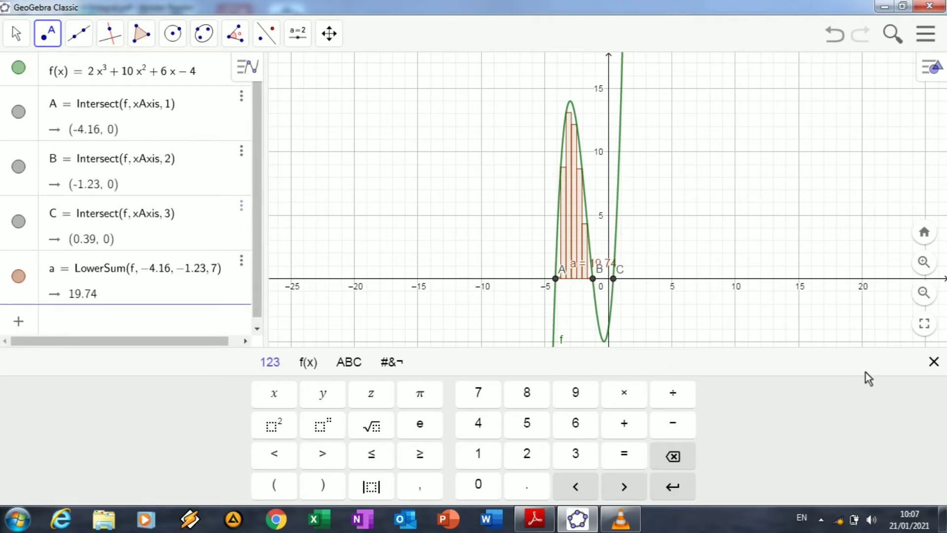
click(934, 361)
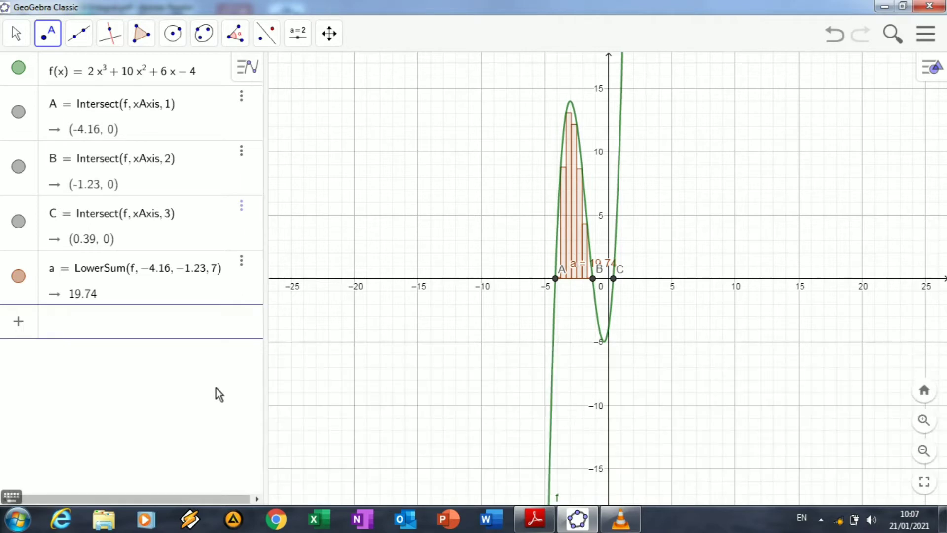
- Read the fourth instruction about UpperSum in the Adobe Reader PDF
click(535, 519)
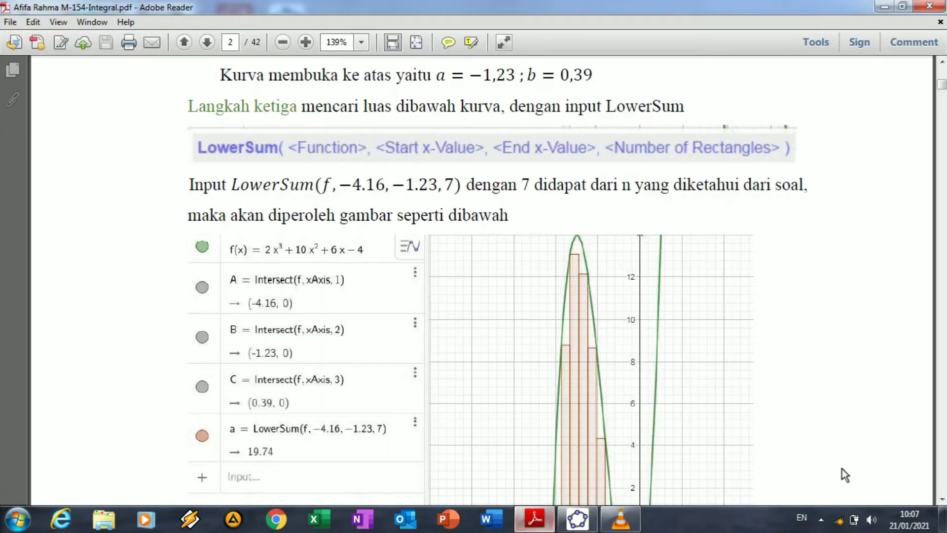
click(942, 498)
scroll(942, 499, down, 7)
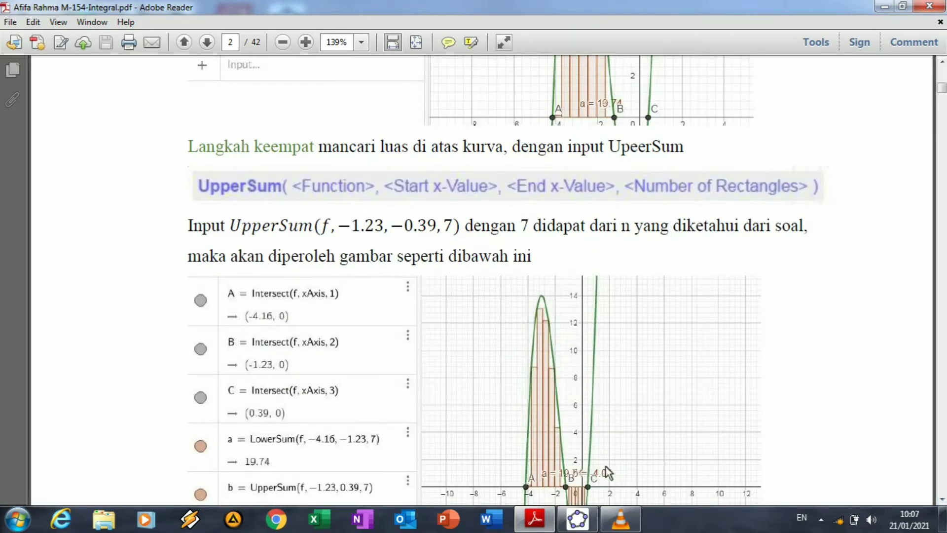
- Back in GeoGebra, create the upper sum UpperSum(f, −1.23, −0.39, 7)
click(577, 518)
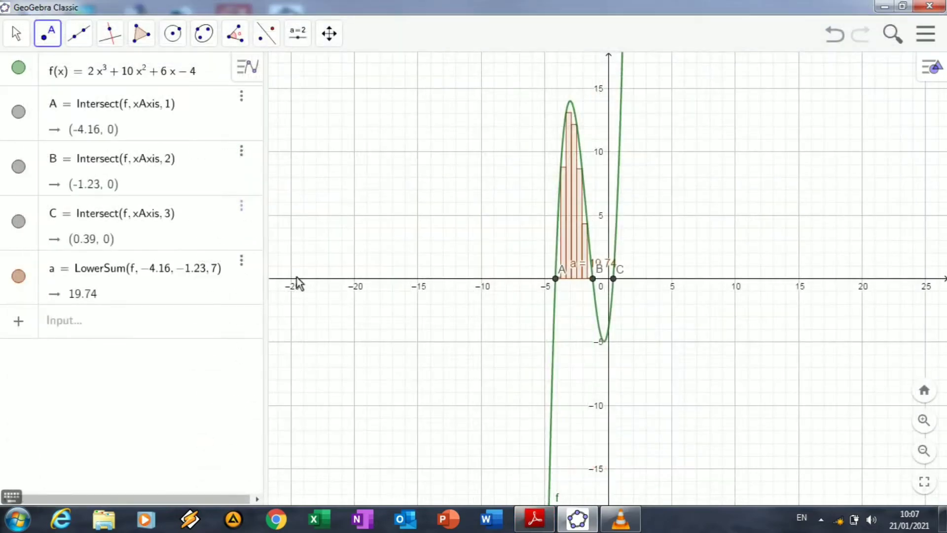
click(213, 324)
text(U)
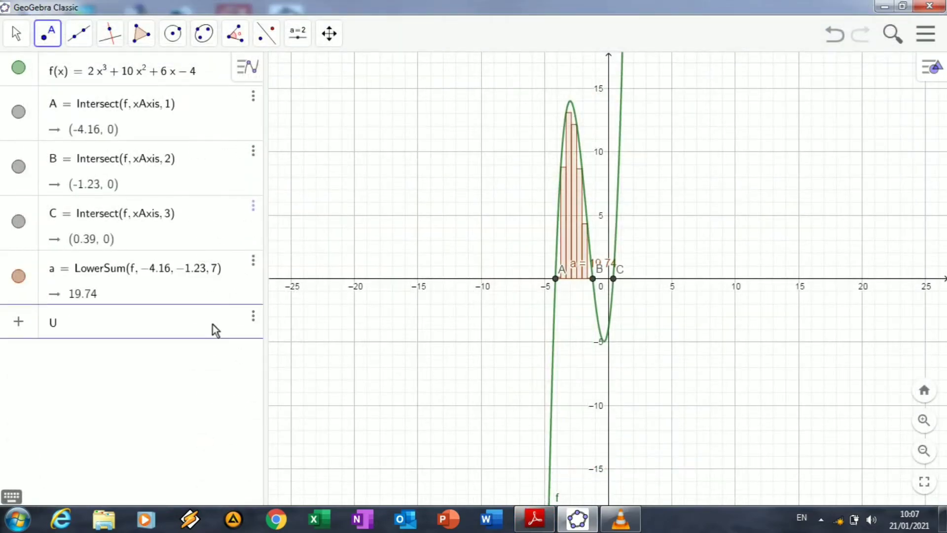
text(pperSu)
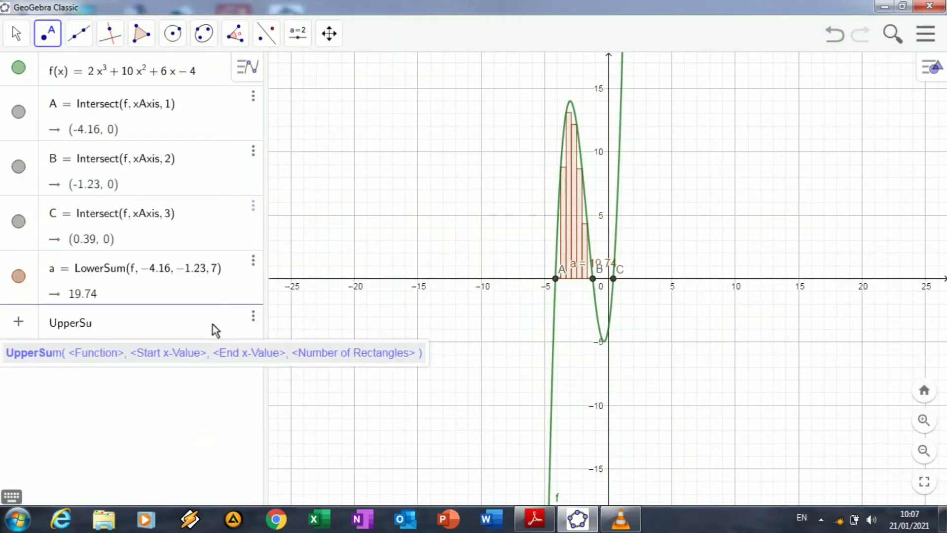
text(m()
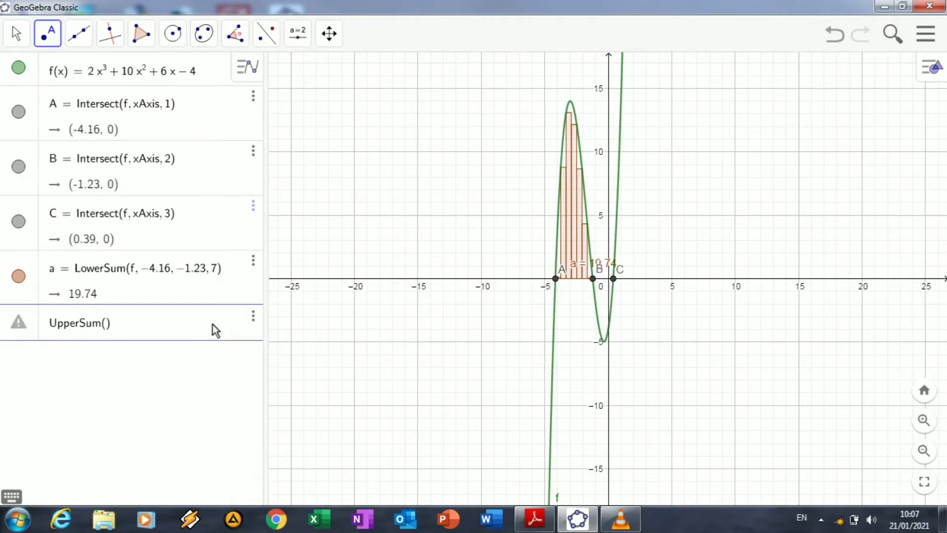
text(f)
text(,-1)
text(.23)
text(,-)
text(.)
key(BackSpace)
text(3)
key(BackSpace)
text(0.39, 7)
key(Return)
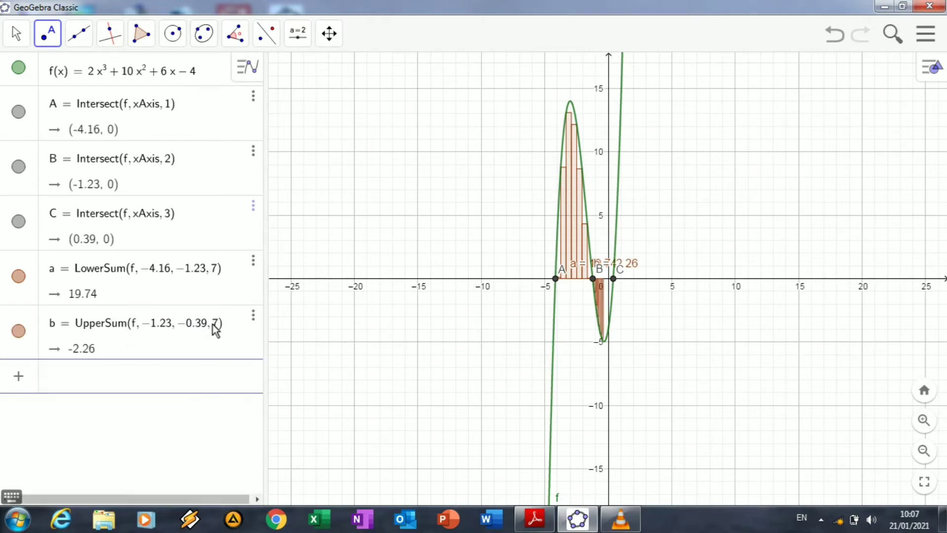
- Change the upper sum's end x-value to 0.39 so it reads UpperSum(f, −1.23, 0.39, 7)
click(187, 330)
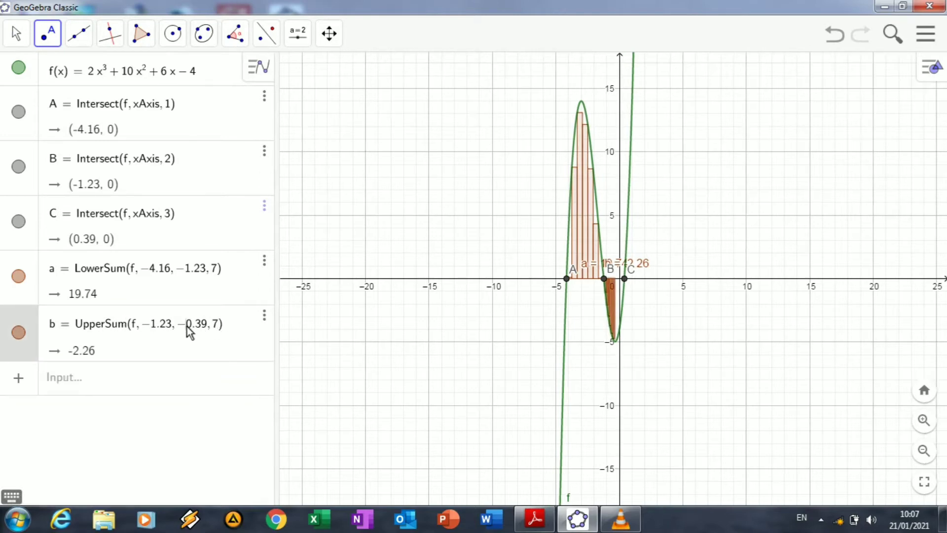
click(187, 330)
key(BackSpace)
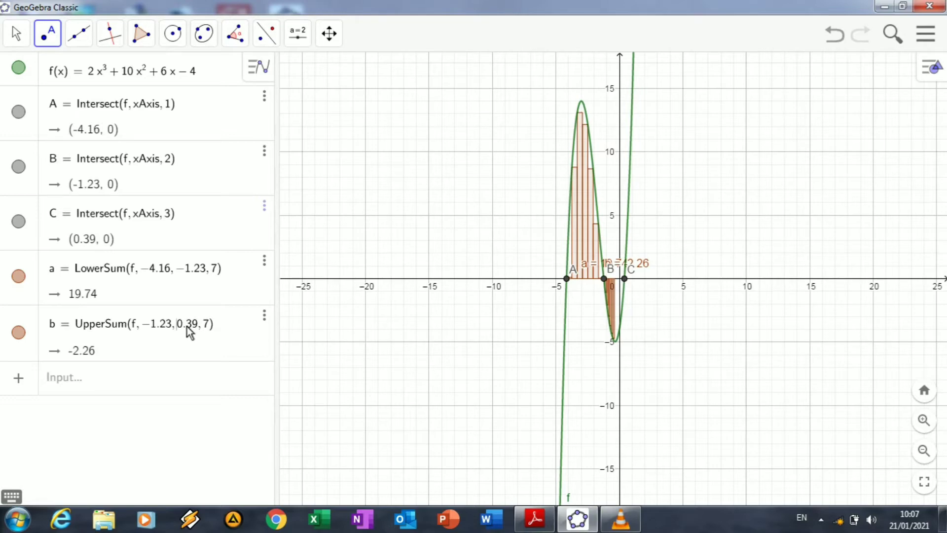
key(Return)
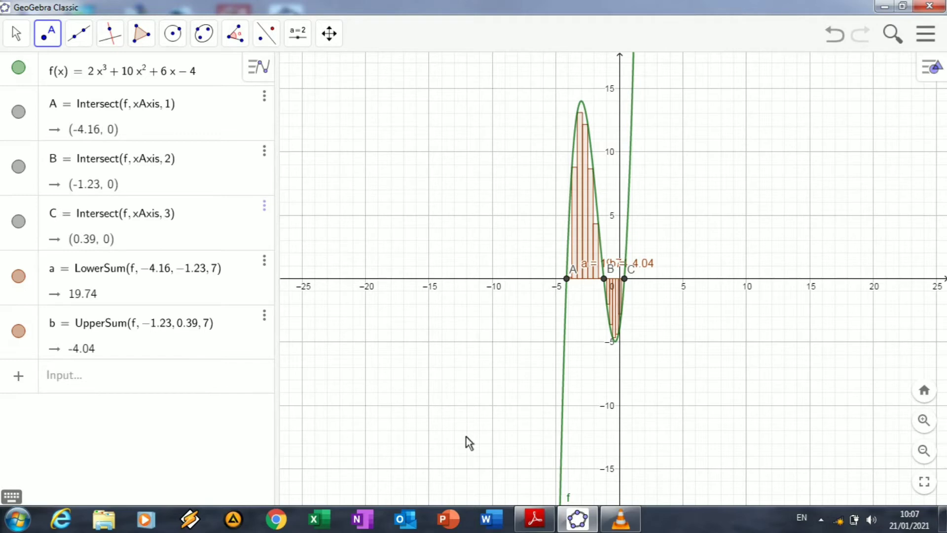
click(616, 340)
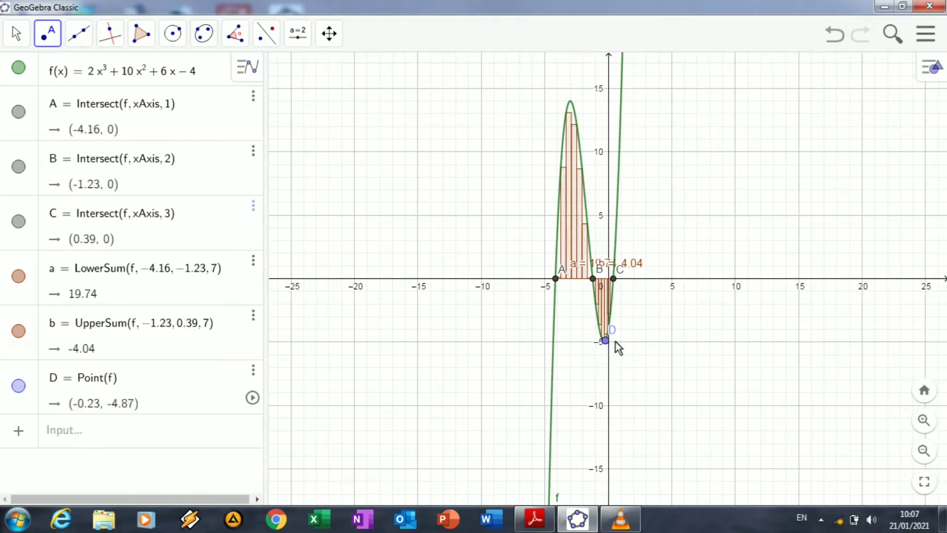
right_click(616, 341)
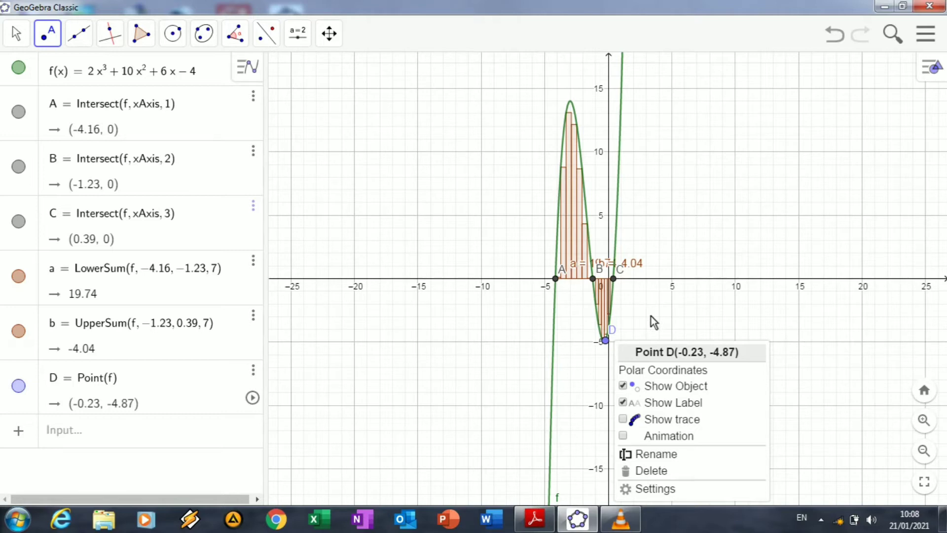
click(835, 36)
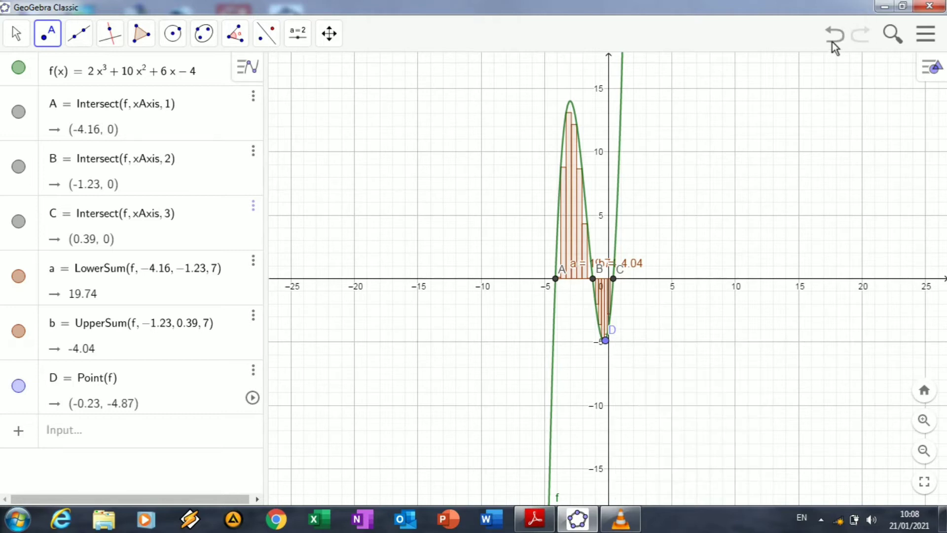
click(835, 37)
click(833, 43)
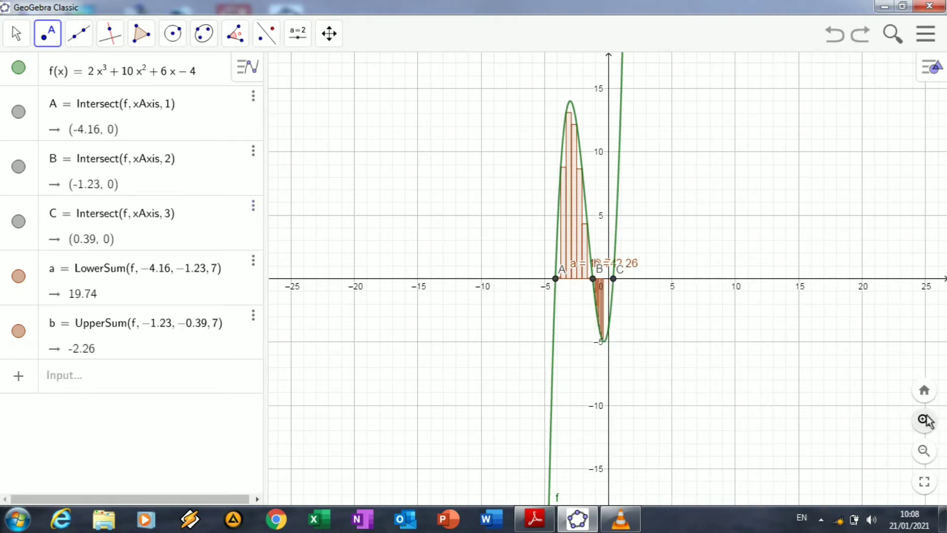
click(859, 44)
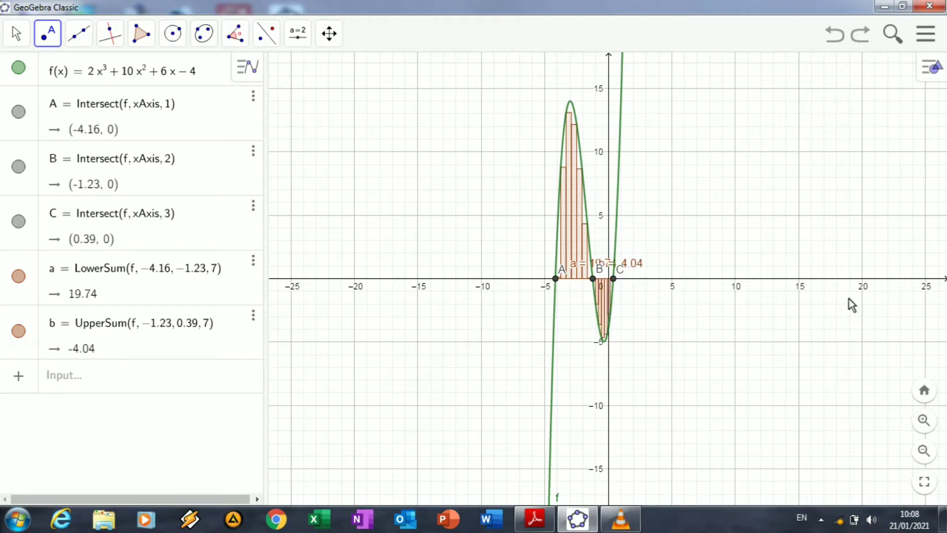
- Open the settings of function f's curve and set its label to Name & Value
click(924, 429)
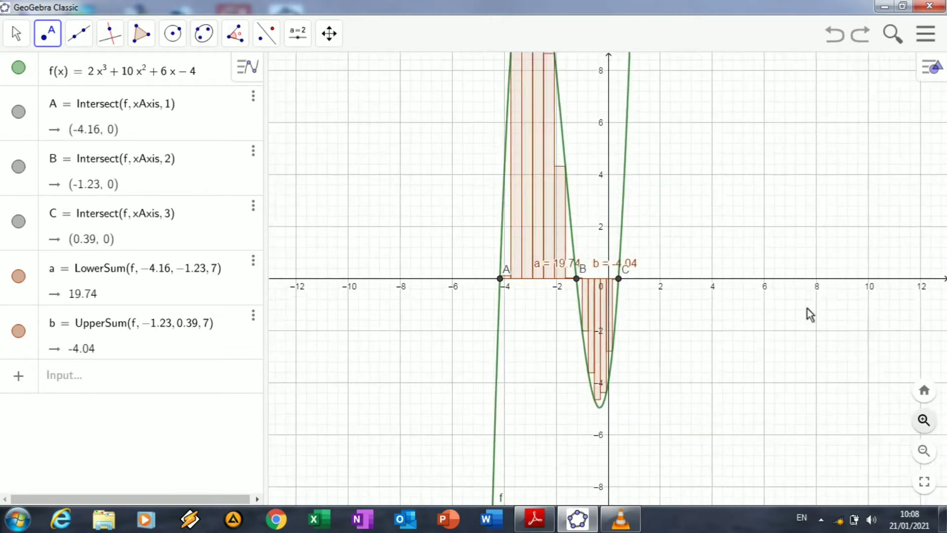
click(329, 33)
click(355, 79)
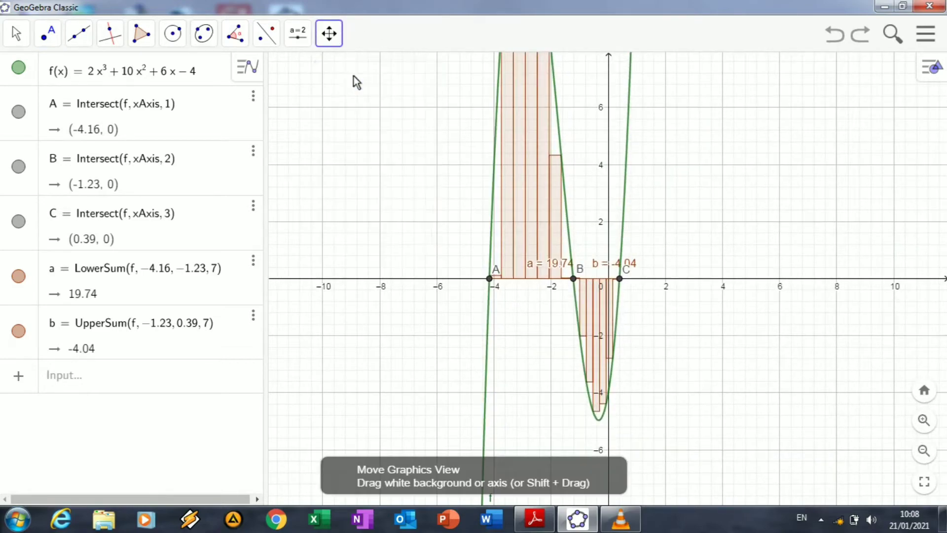
right_click(600, 421)
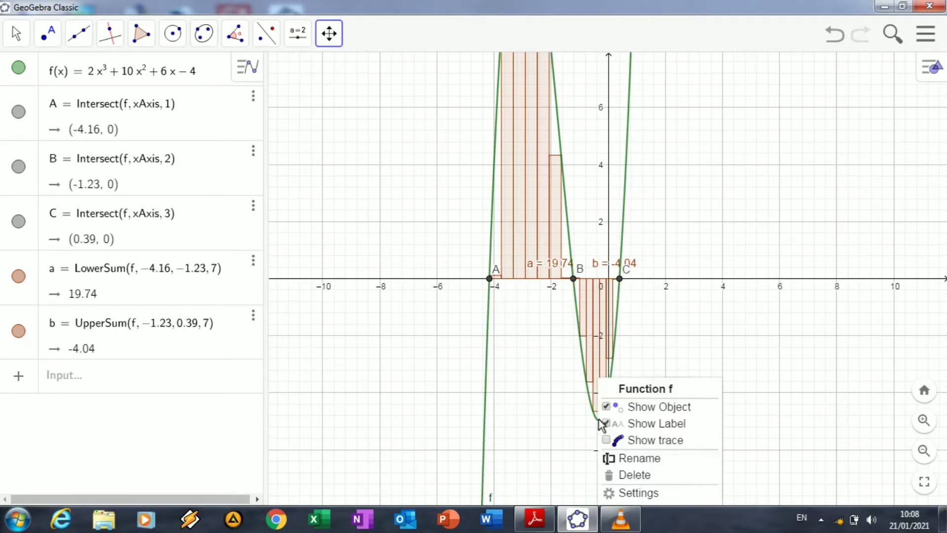
click(624, 493)
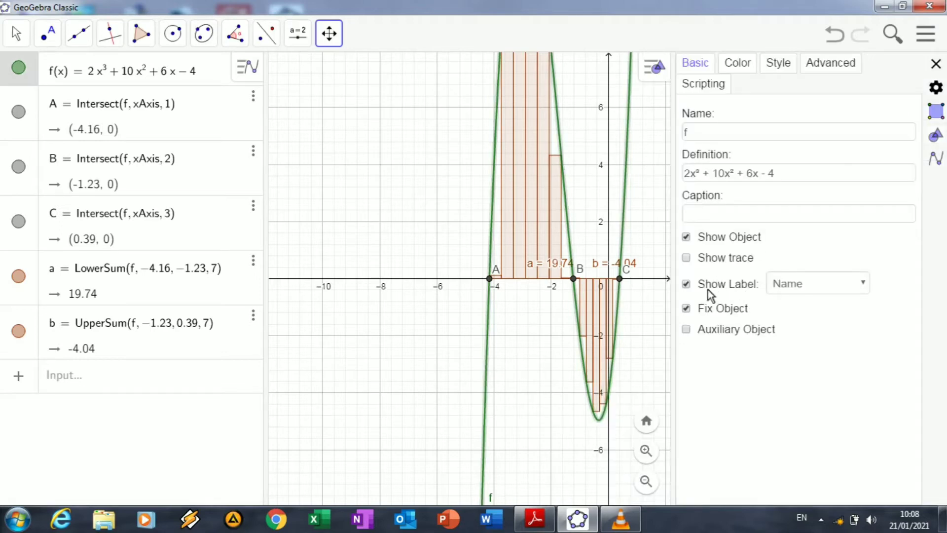
click(864, 283)
click(846, 318)
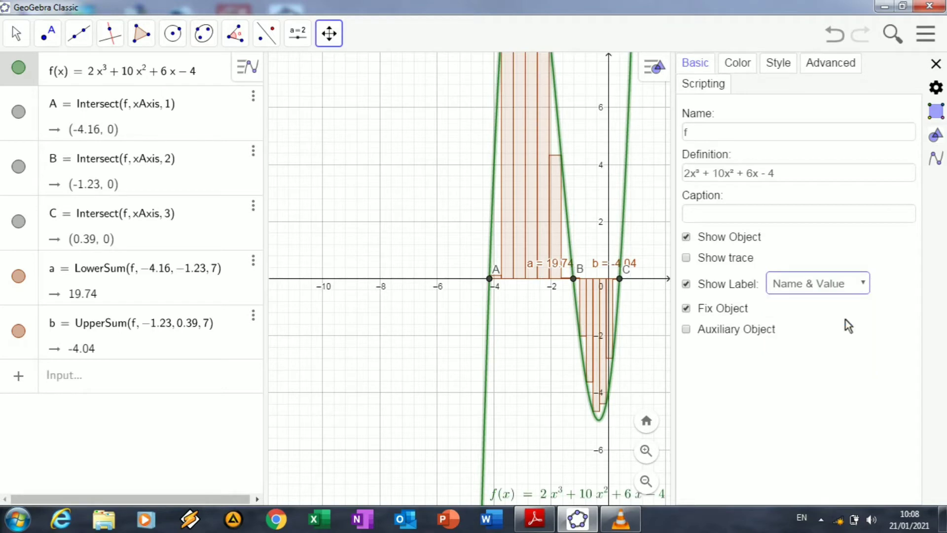
- Color the curve of function f black and close its settings
click(744, 67)
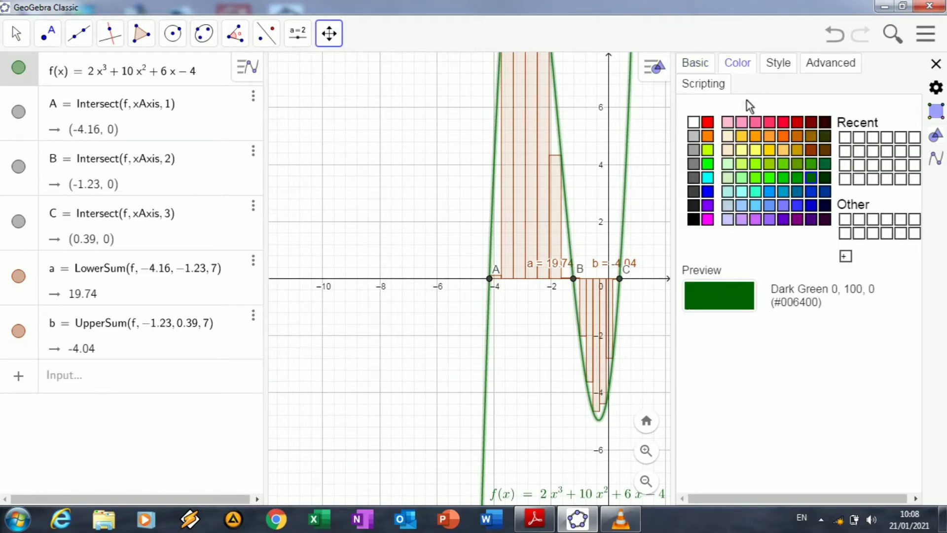
click(693, 220)
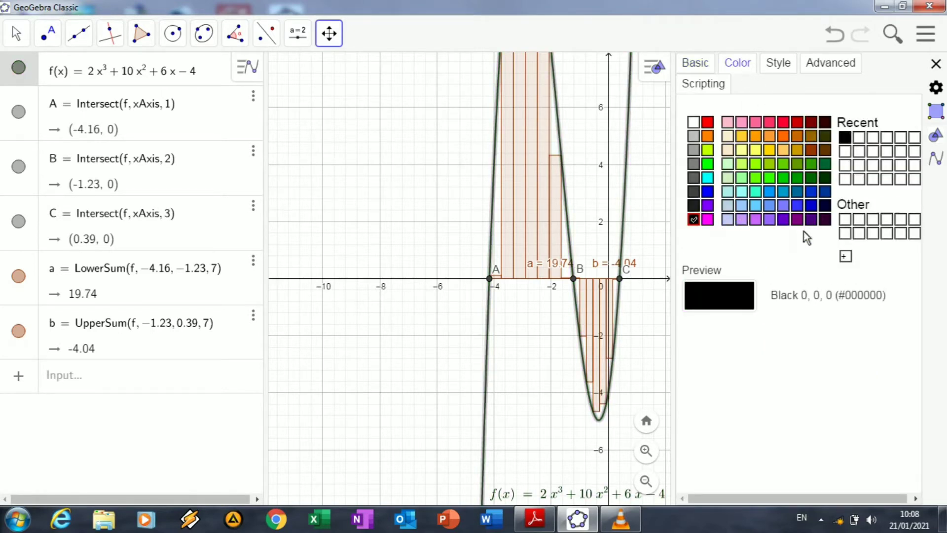
click(936, 64)
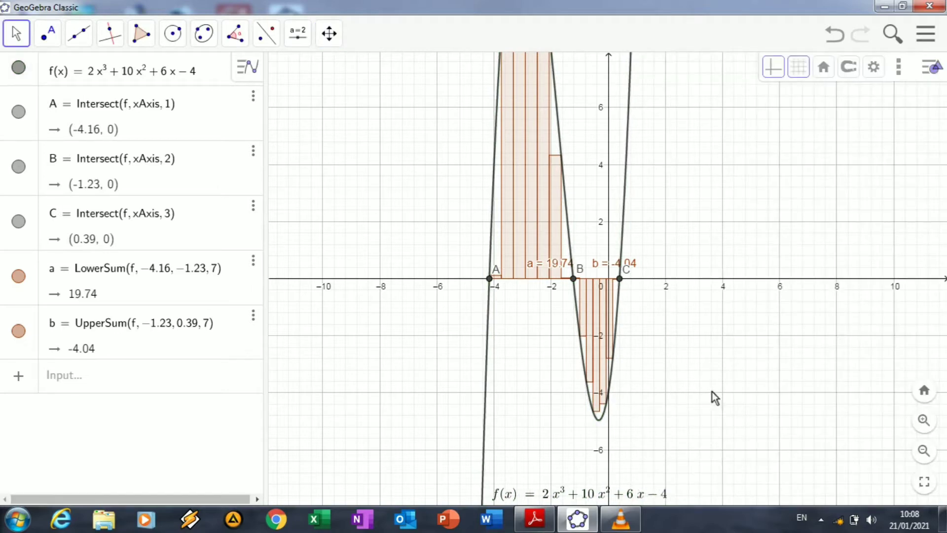
- Move the function's label below the curve's minimum, and the labels of sums b and a clear of each other above the x-axis
drag(647, 499, 669, 469)
drag(634, 264, 676, 259)
drag(546, 268, 582, 242)
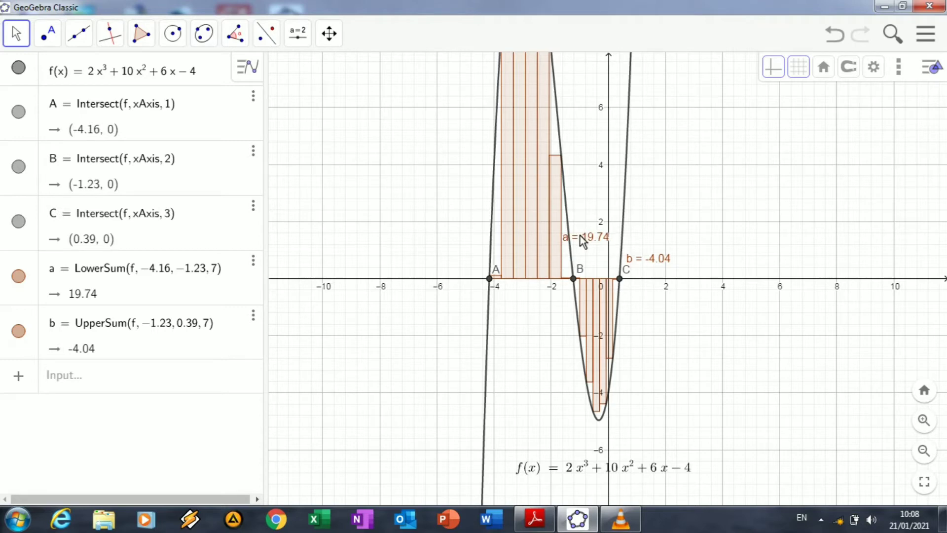
- Color the upper sum's rectangles between B and C dark green (0, 100, 0) and close the settings
click(598, 317)
right_click(598, 317)
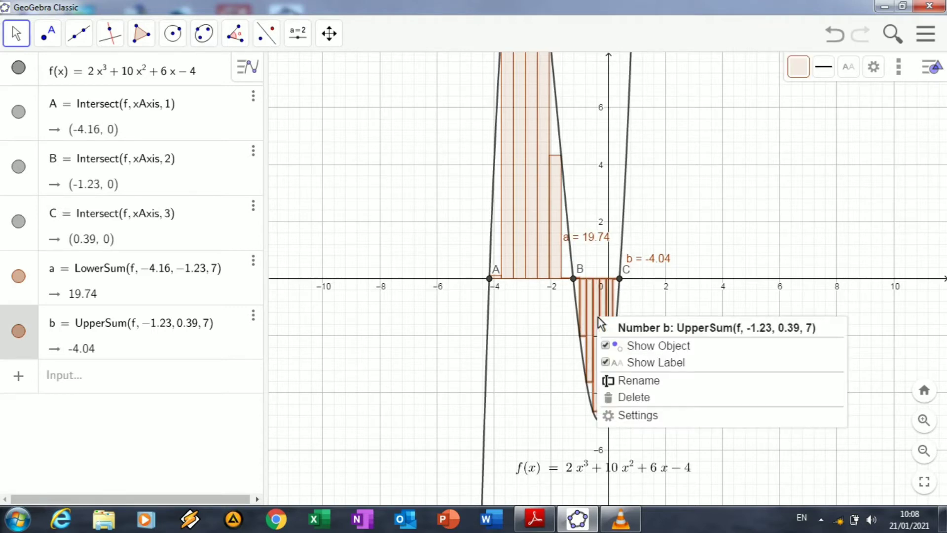
click(626, 414)
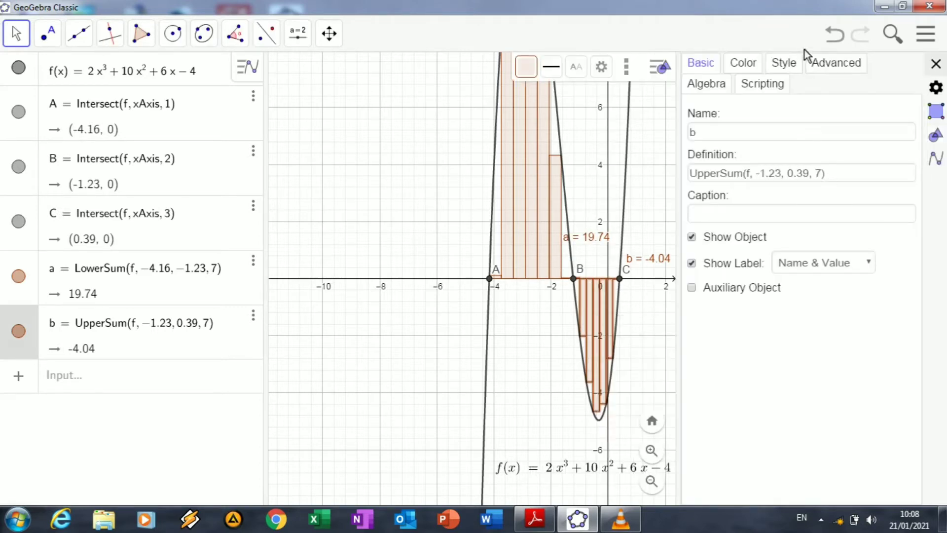
click(751, 63)
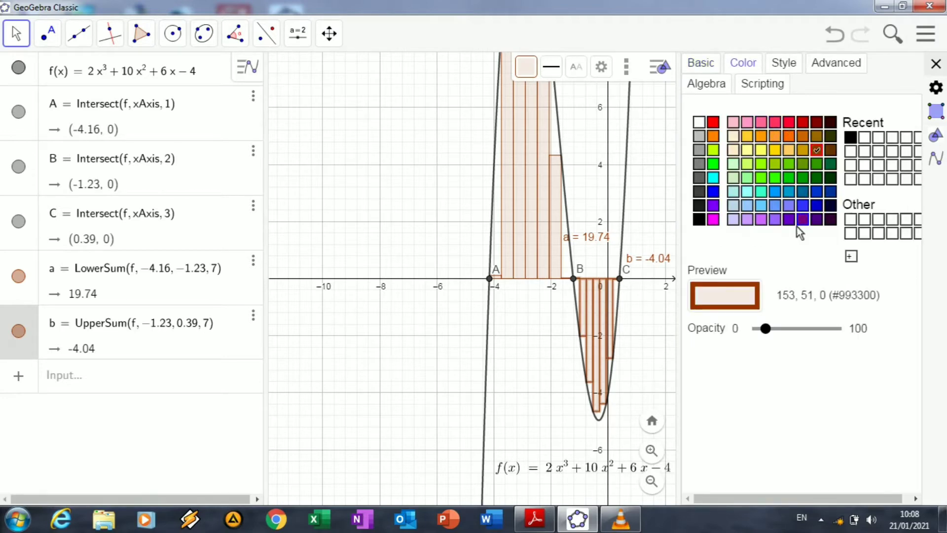
click(817, 179)
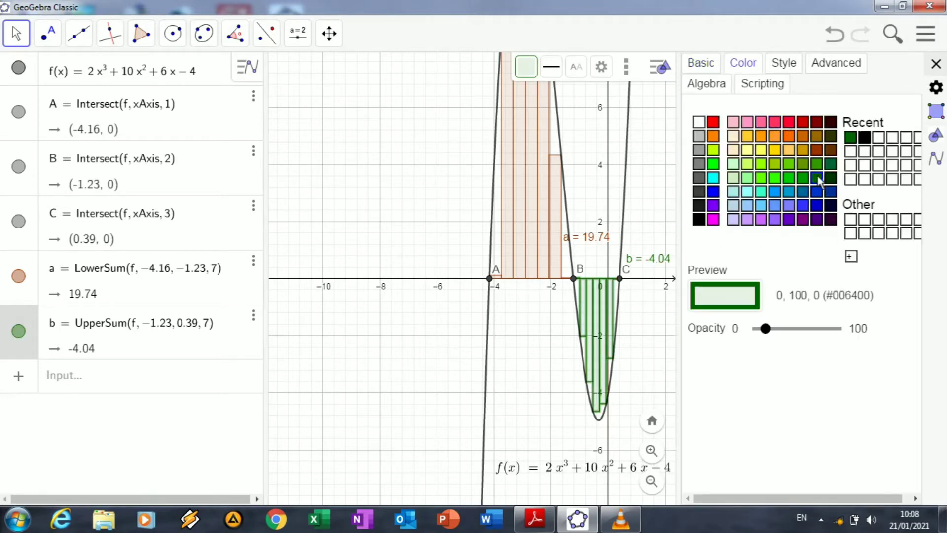
click(937, 65)
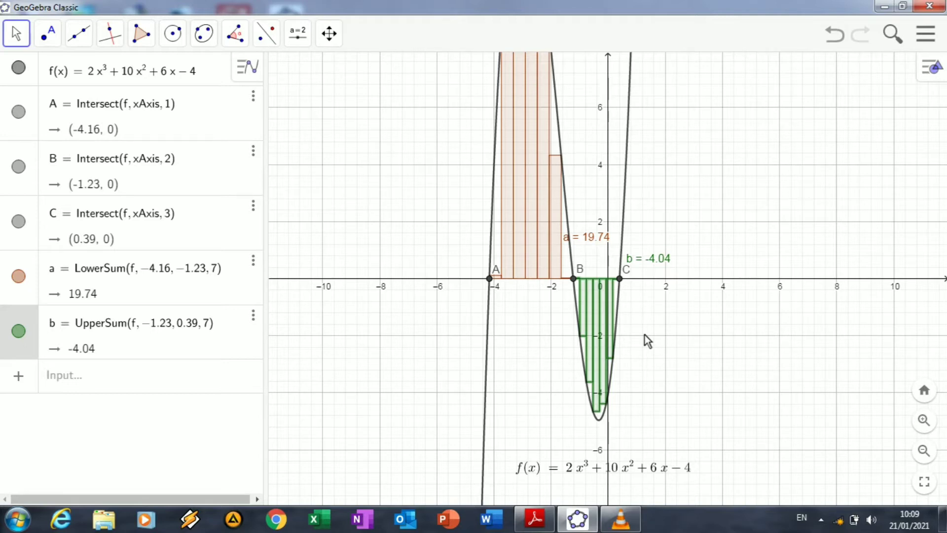
- Switch to Adobe Reader to read the Example 2 problem statement, and return to GeoGebra
click(533, 520)
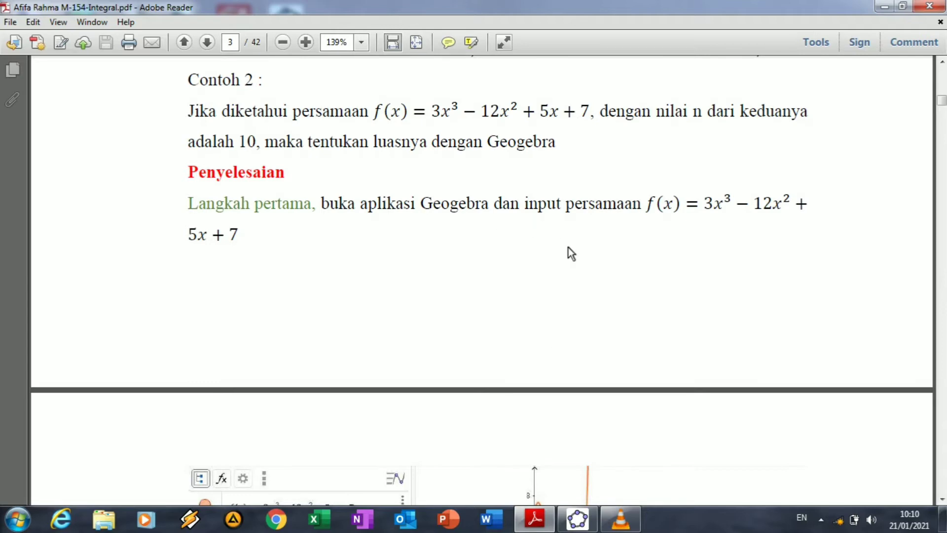
click(541, 523)
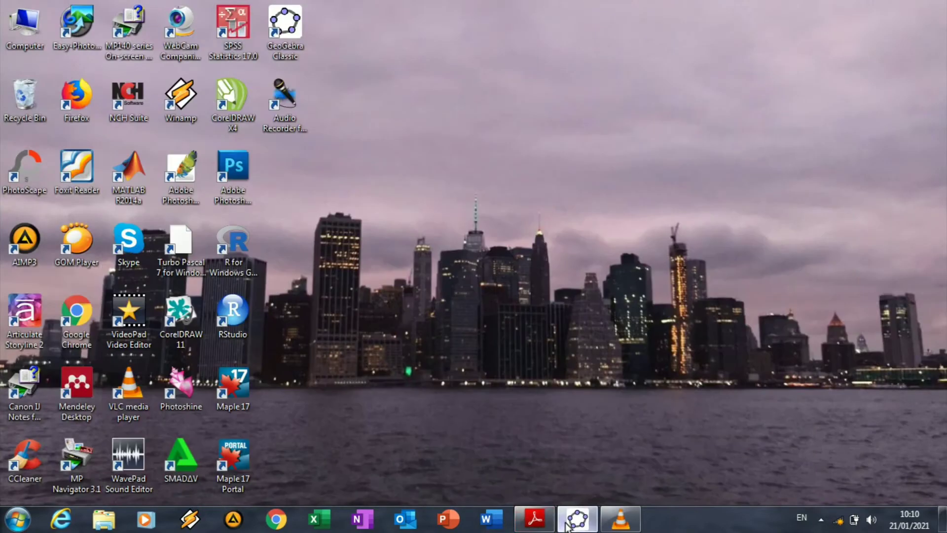
click(578, 521)
- Begin defining the function f(x) with its first term, 3x³
click(122, 62)
text(f(x) )
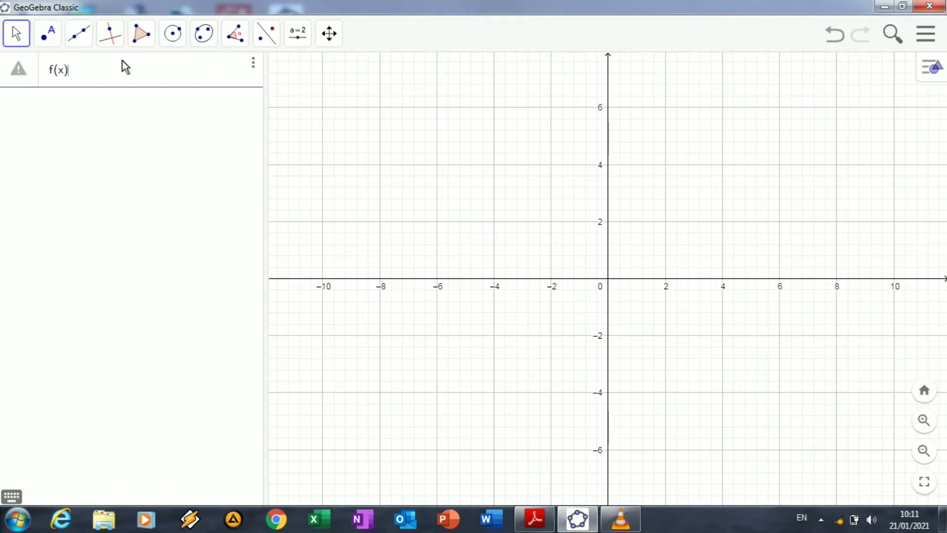
text(= 3)
key(Return)
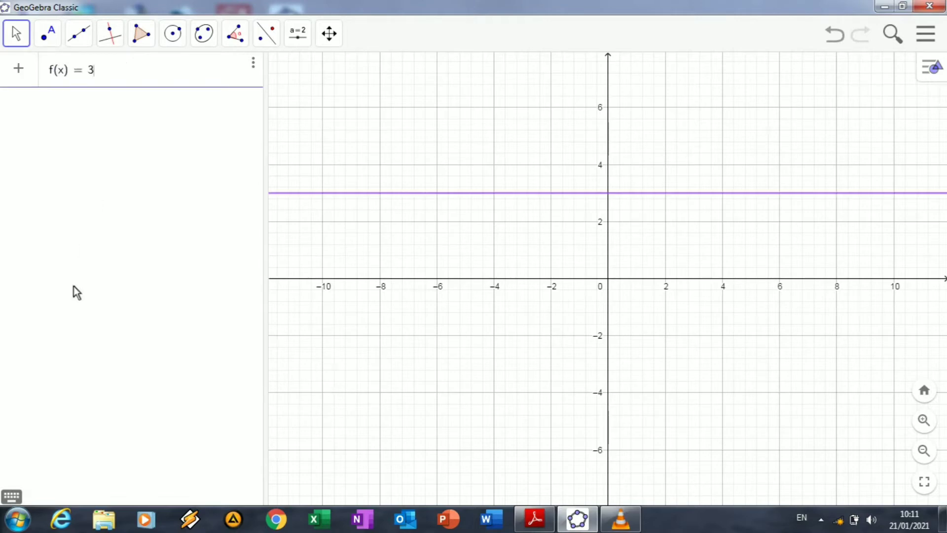
click(14, 495)
click(274, 393)
click(274, 424)
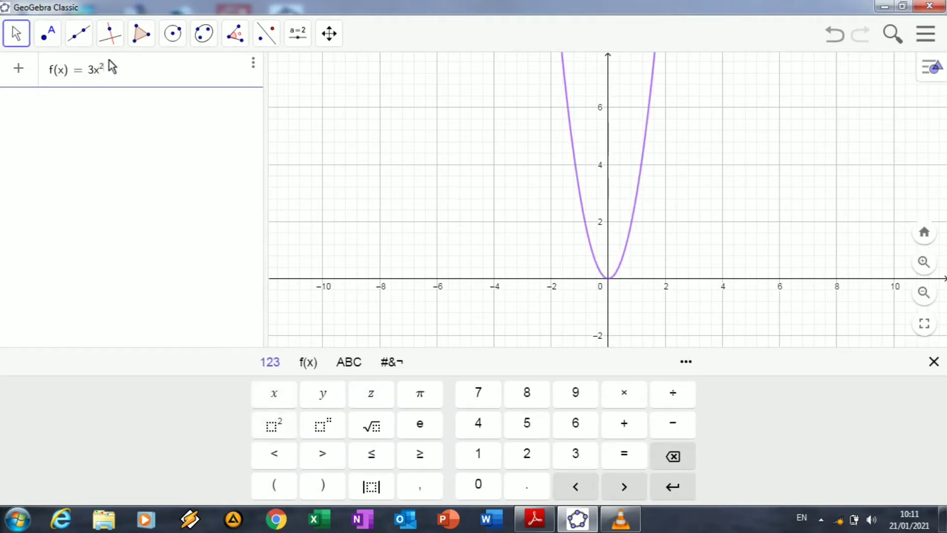
key(BackSpace)
text(3)
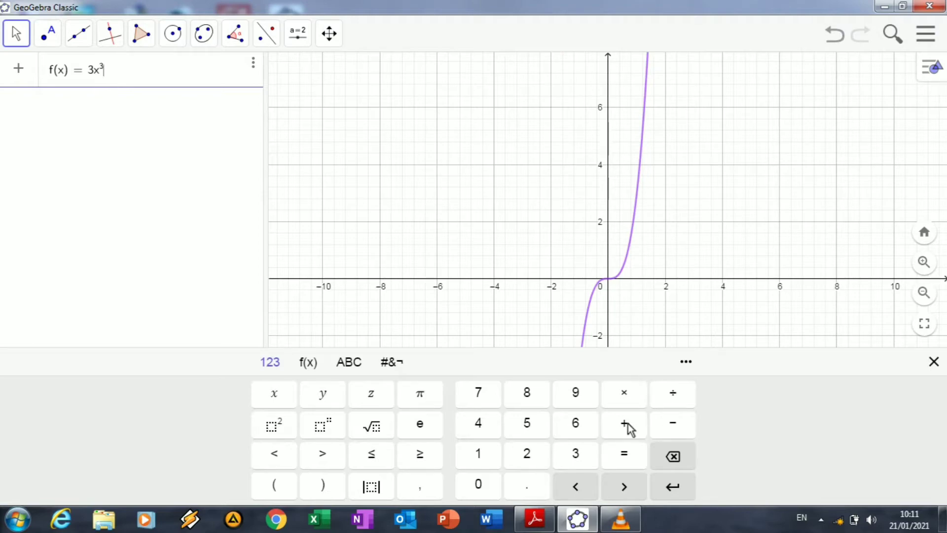
- Complete the function as f(x) = 3x³ − 12x² + 5x + 7 and close the on-screen math keyboard
click(661, 429)
click(494, 453)
click(517, 458)
click(287, 400)
click(287, 423)
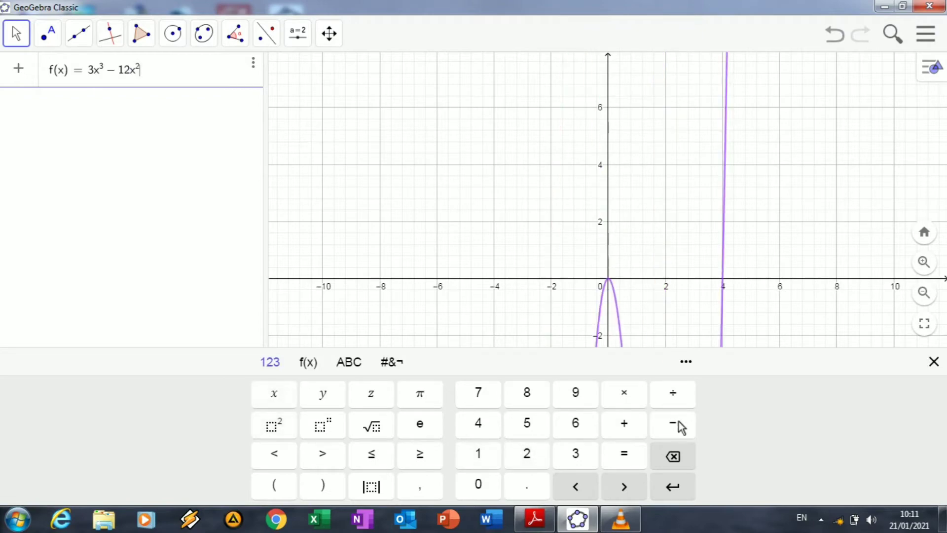
click(637, 430)
click(518, 426)
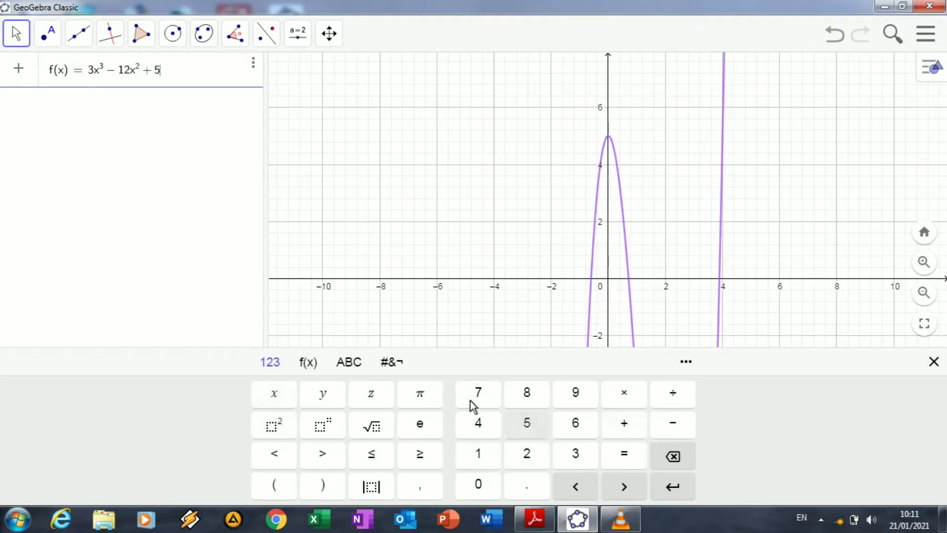
click(286, 397)
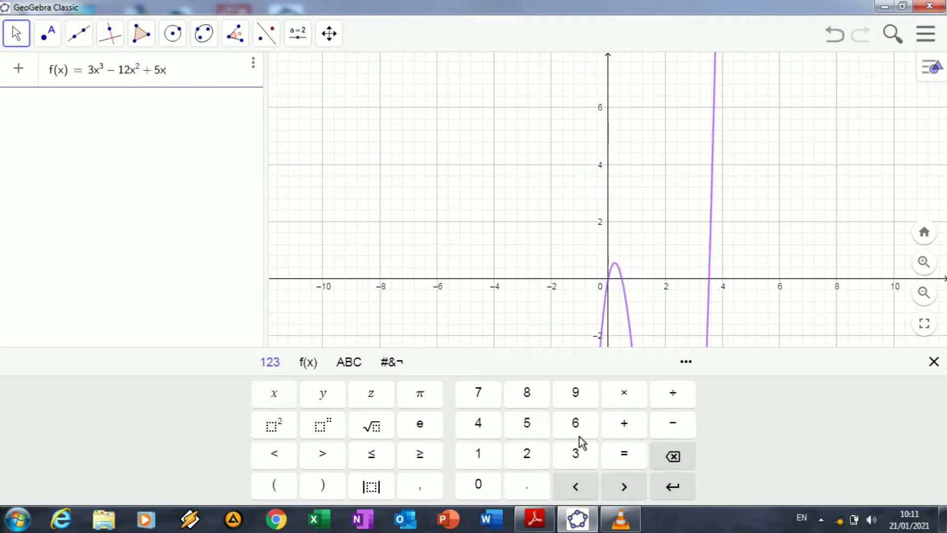
click(624, 424)
click(488, 397)
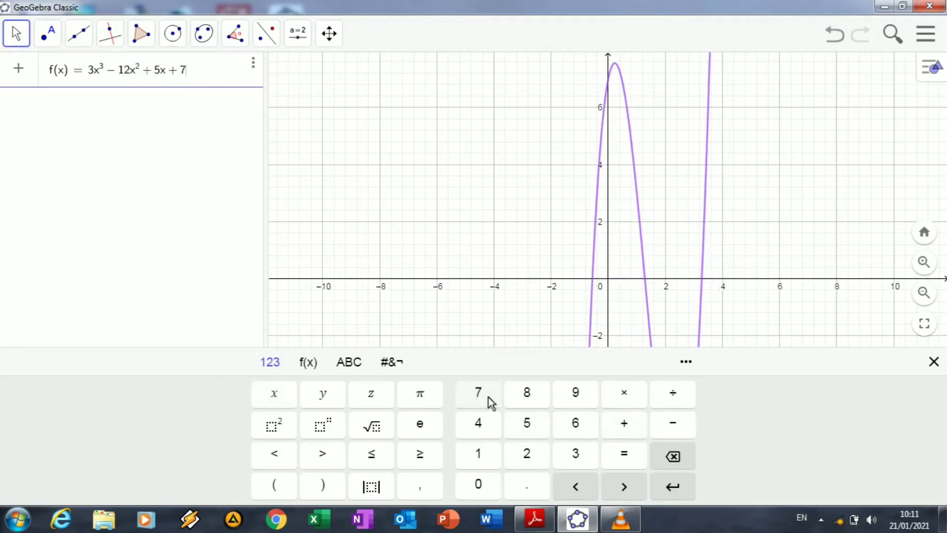
key(Return)
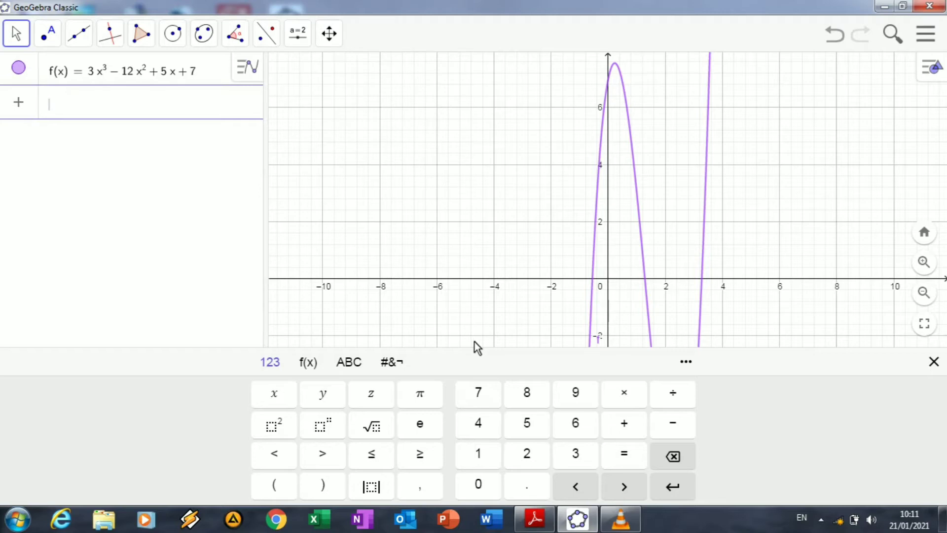
click(934, 361)
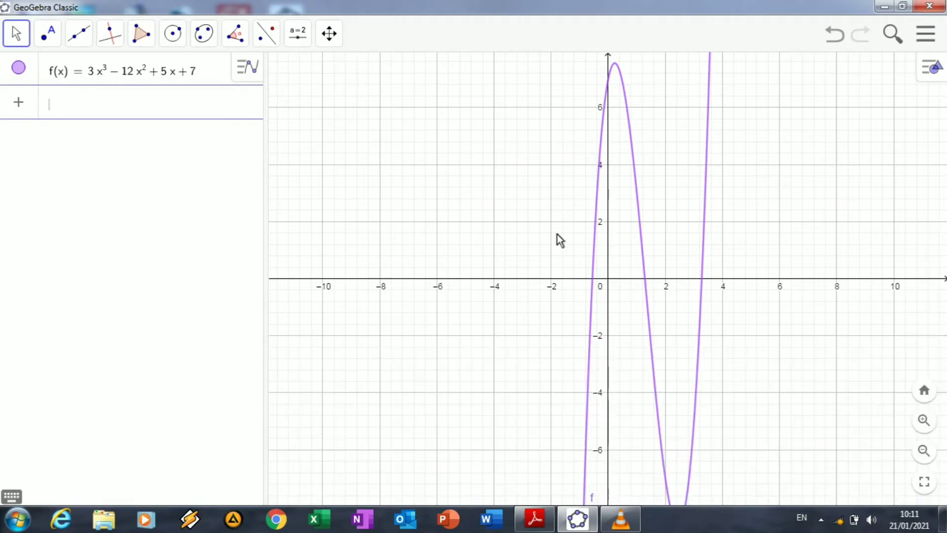
- Place a point on f at about (−0.55, 0.06) and points at the curve's second and third x-axis intersections
click(56, 37)
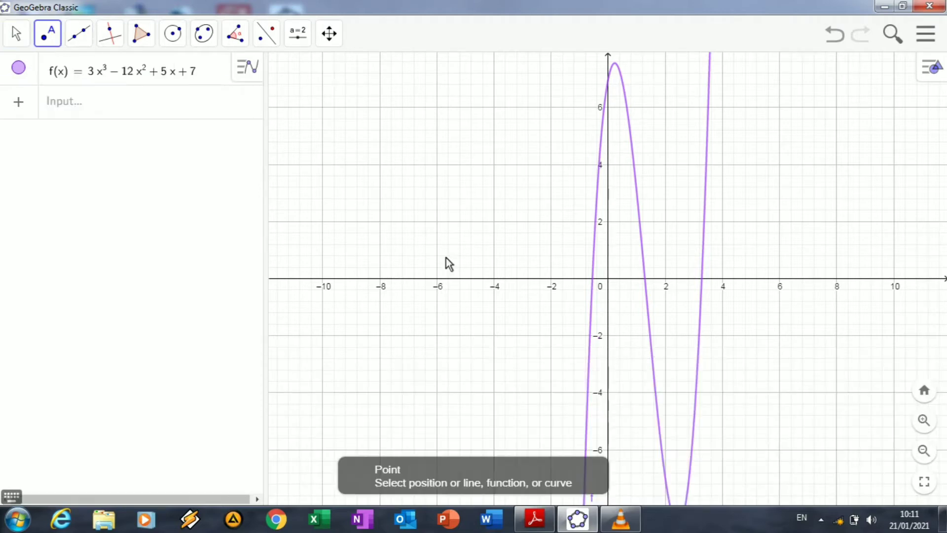
click(924, 420)
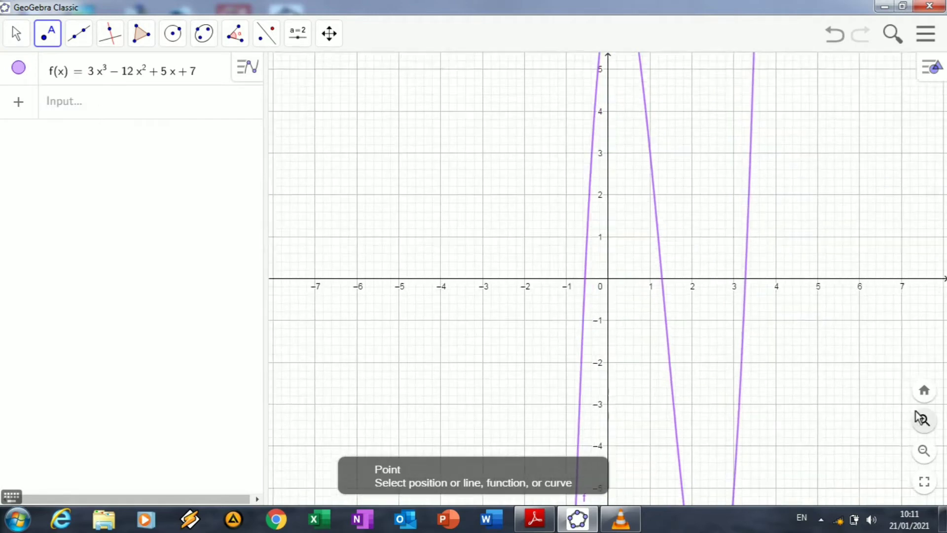
click(584, 277)
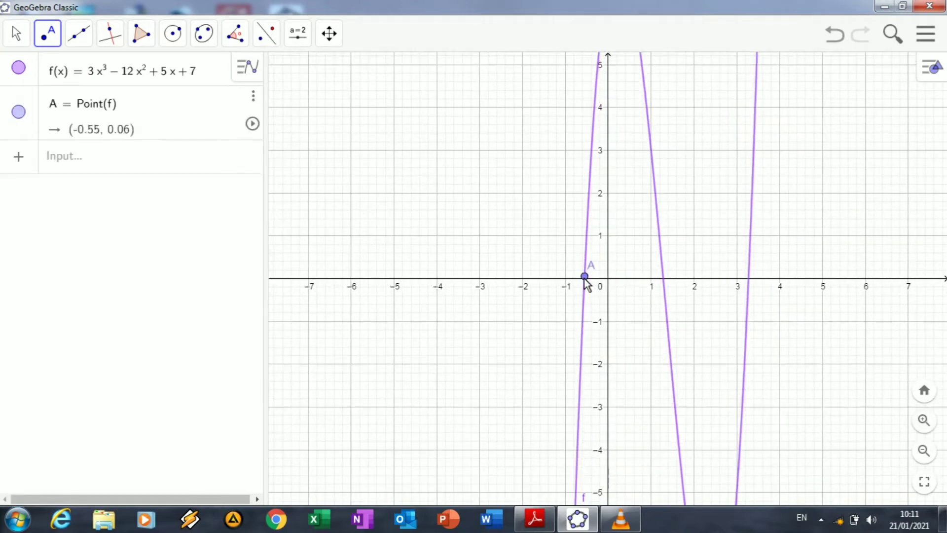
click(662, 280)
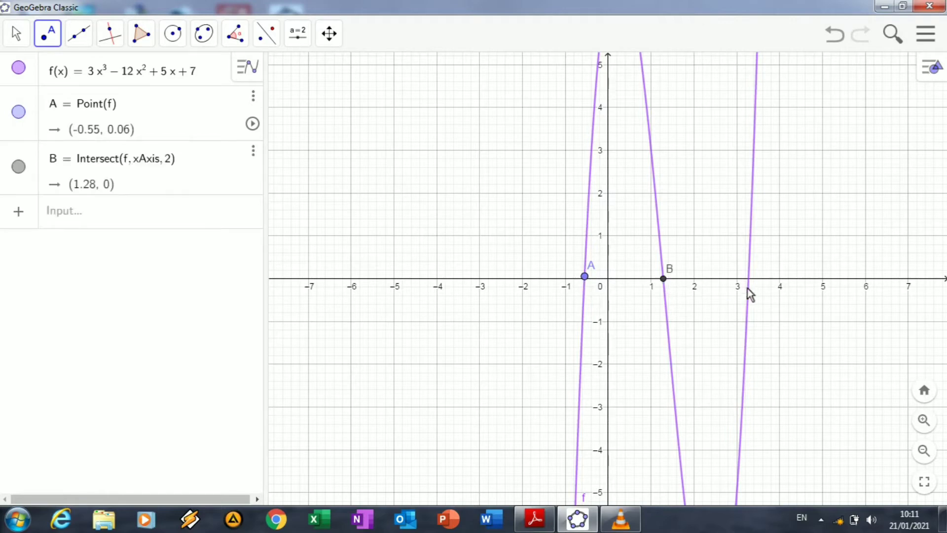
click(748, 280)
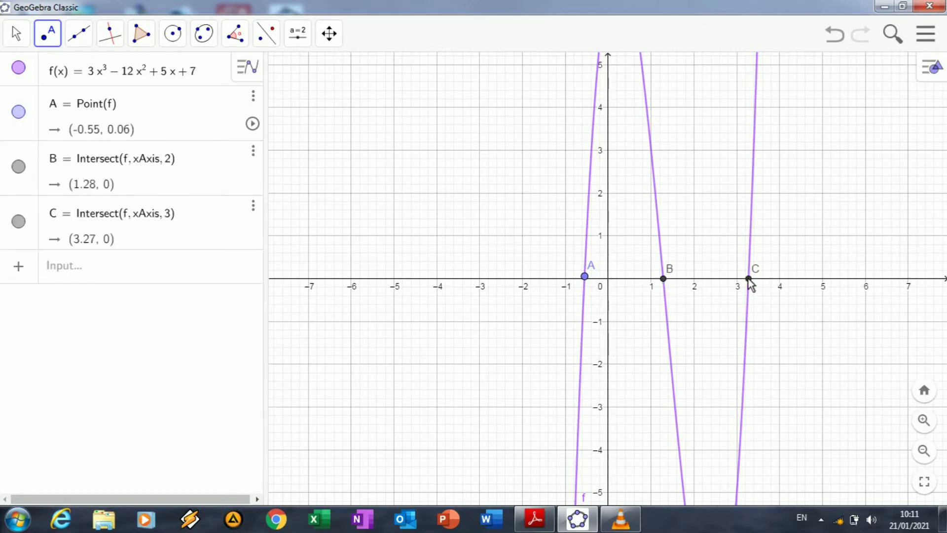
click(924, 450)
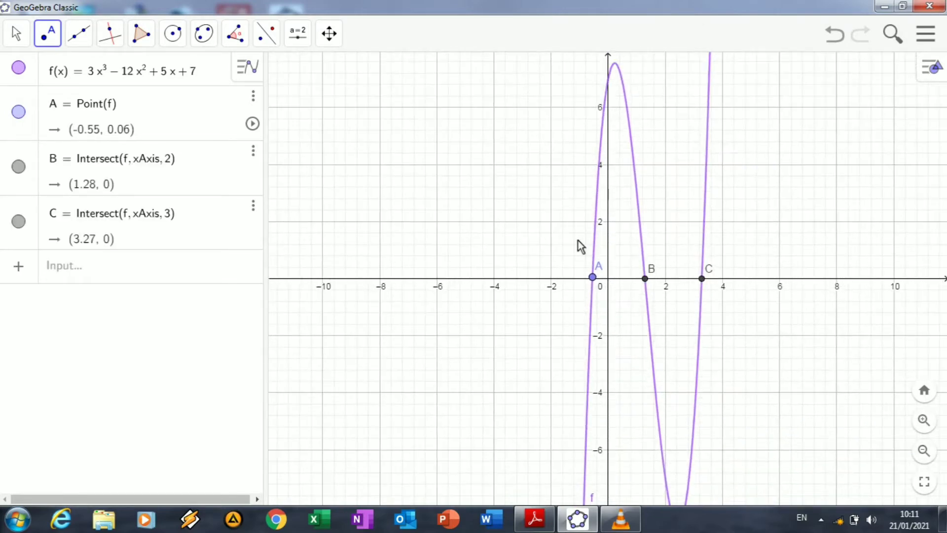
- Create the lower sum of f from −0.55 to 1.28 with 10 rectangles and dismiss the Windows color scheme dialog
click(328, 34)
click(333, 77)
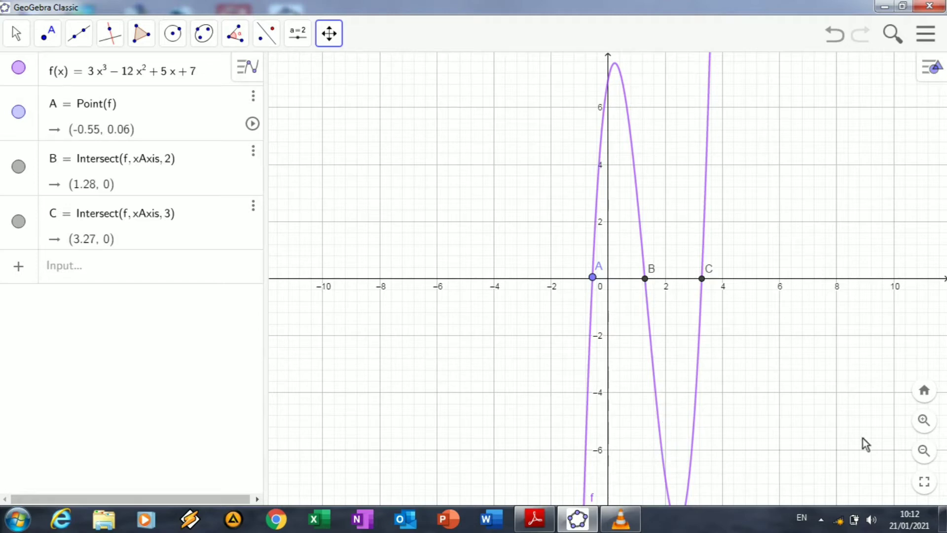
click(923, 450)
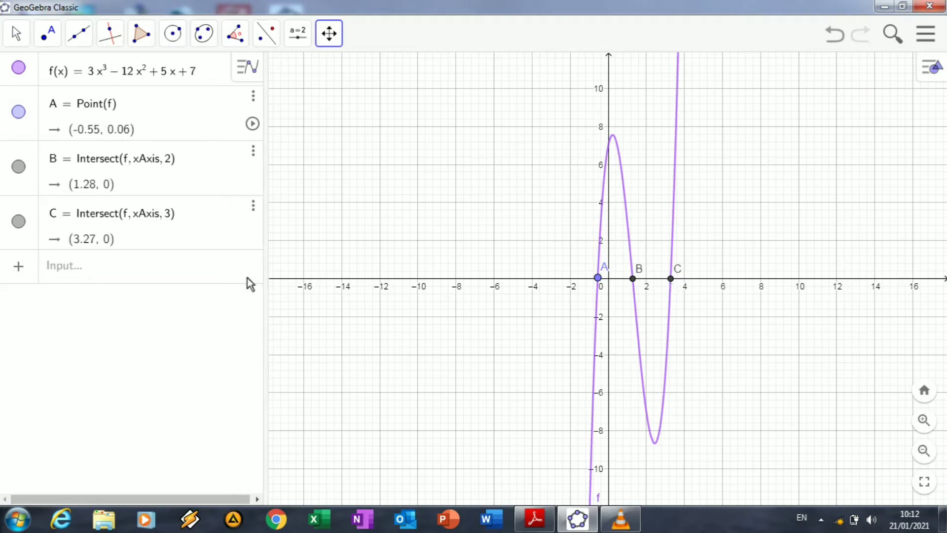
click(200, 270)
text(LowerSum)
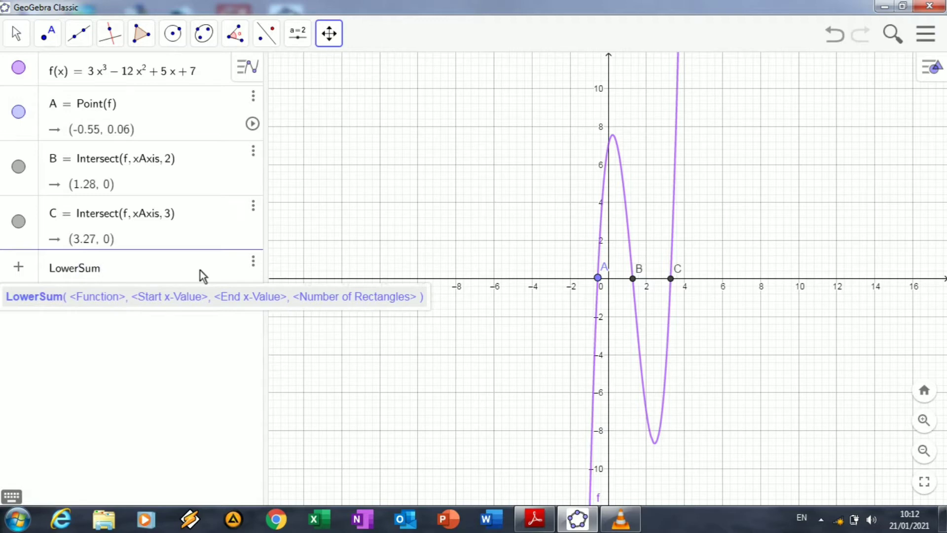
key(Return)
text(f,)
text(-)
text(0.)
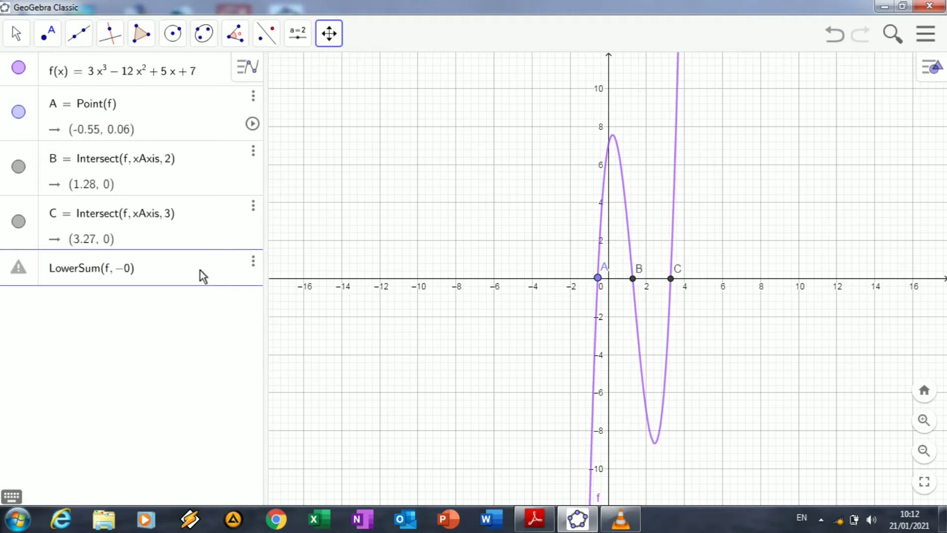
text(55,)
text(1)
text(.28)
text(,10)
key(Return)
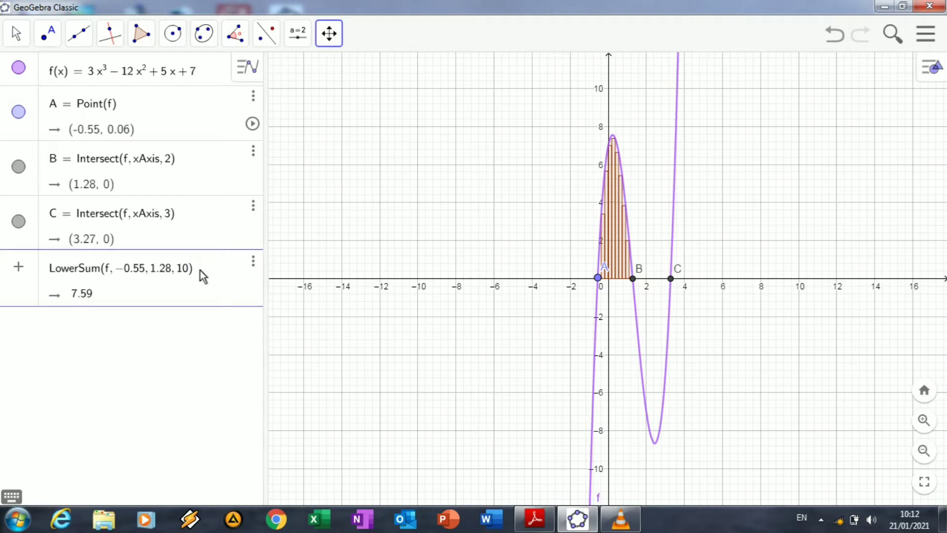
key(Return)
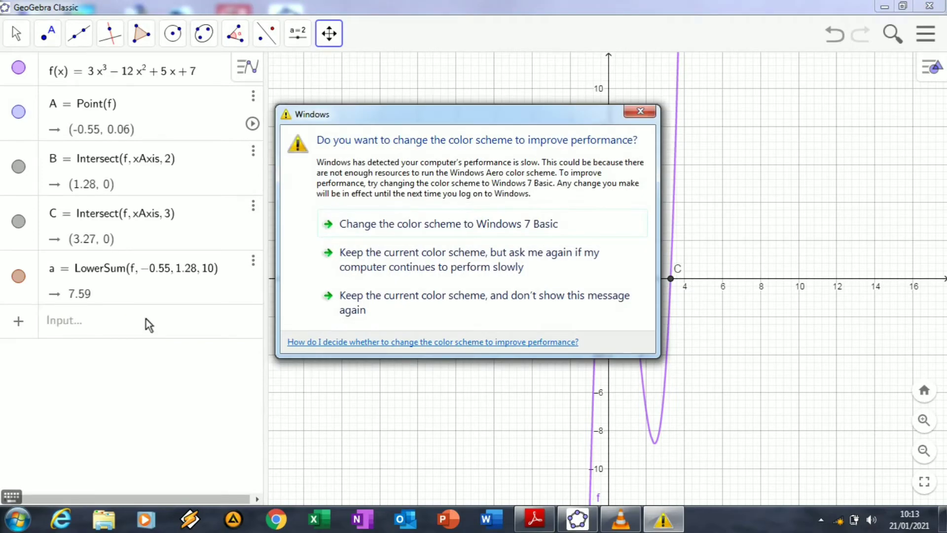
click(640, 111)
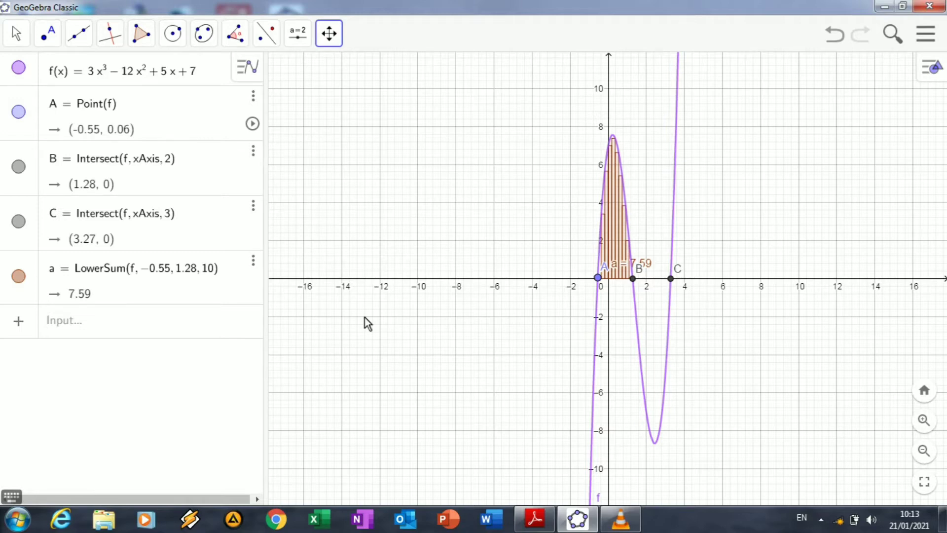
- Create the upper sum of f from 1.28 to 3.27 with 10 rectangles
click(148, 324)
text(UpperS)
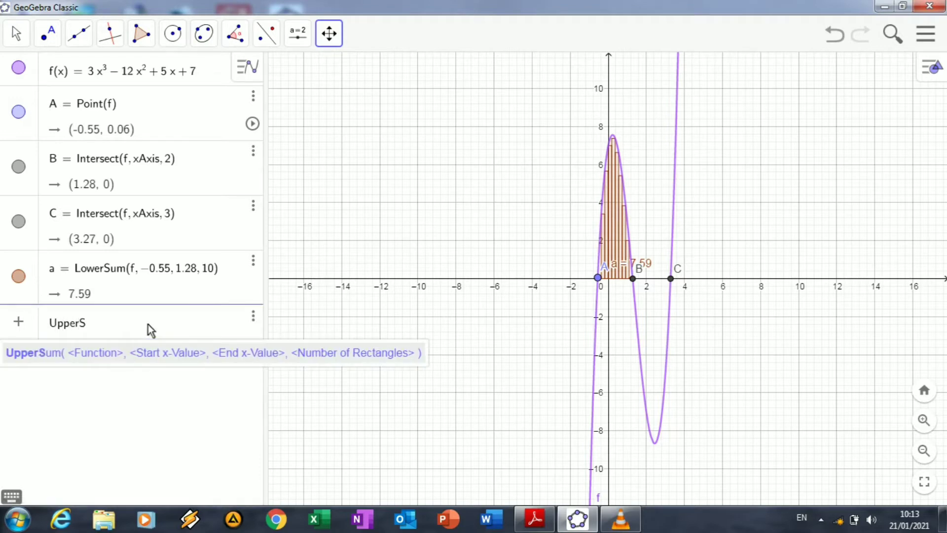
text(um()
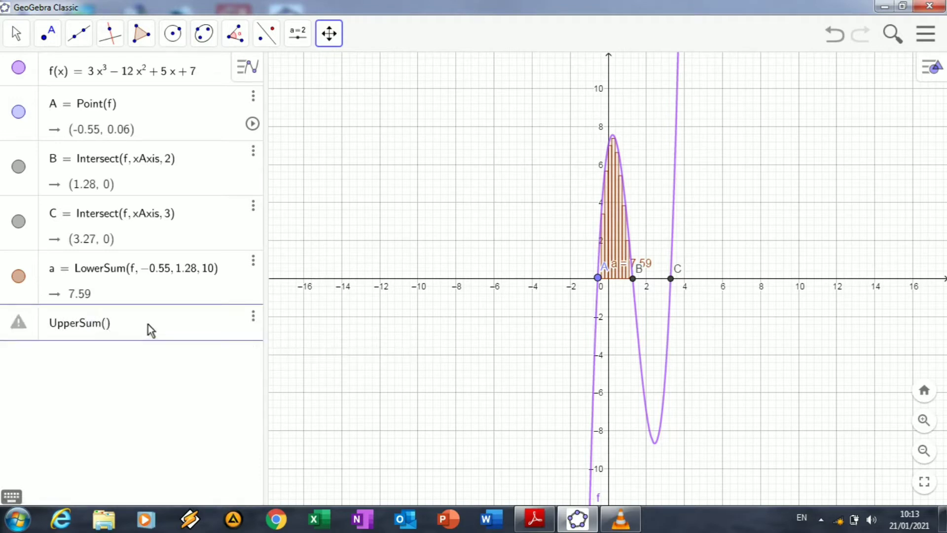
text(f)
text(,)
text( 1.28)
text(,)
text( 3)
text(.27)
text(, 10)
key(Return)
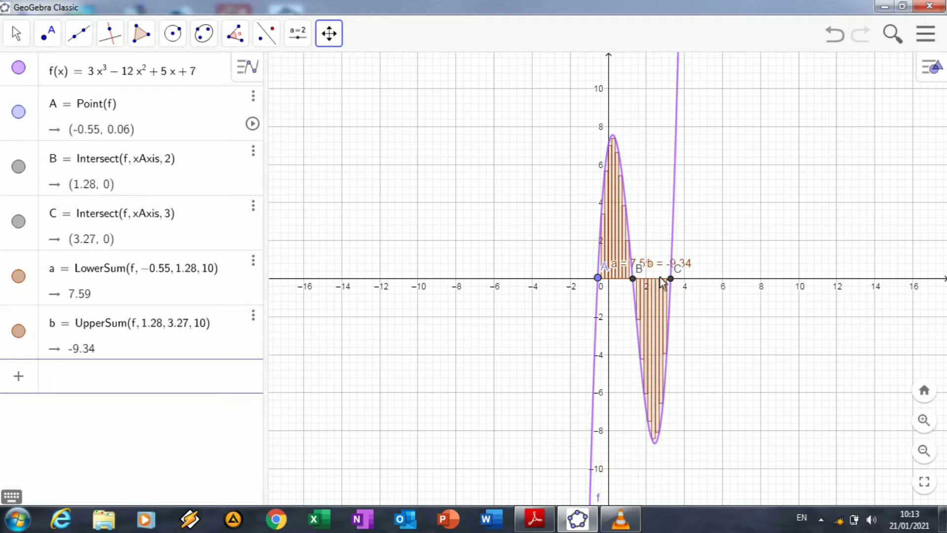
- Open the settings of the new function's curve and make its label show Name & Value
drag(825, 389, 646, 330)
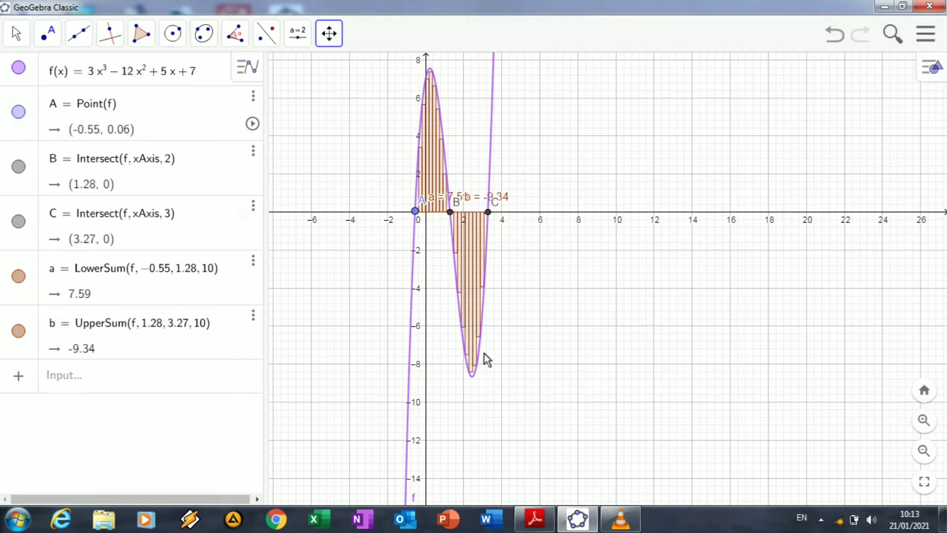
right_click(472, 378)
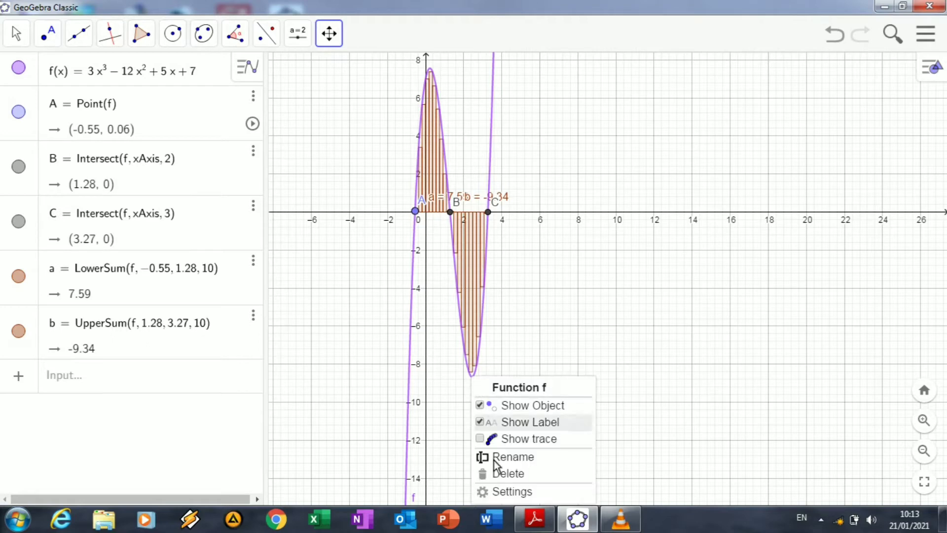
click(501, 494)
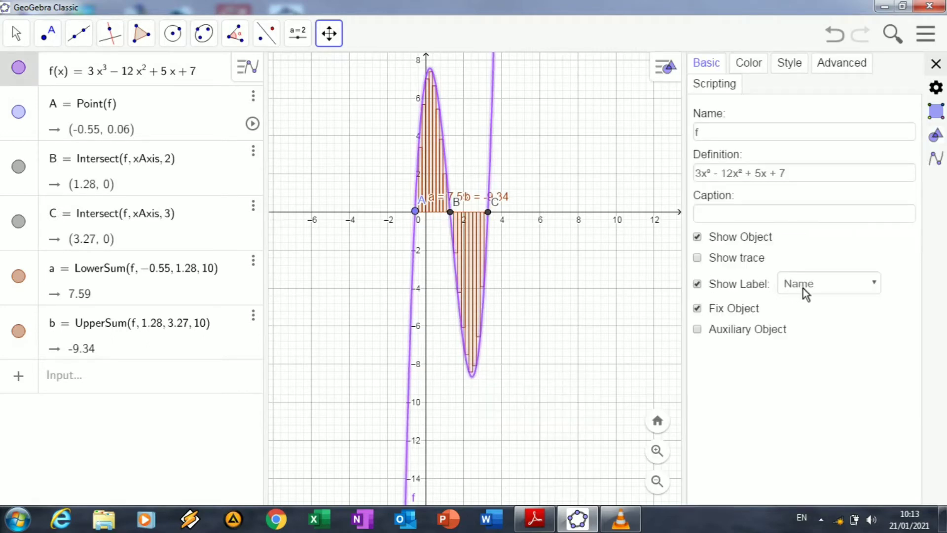
click(859, 282)
click(850, 319)
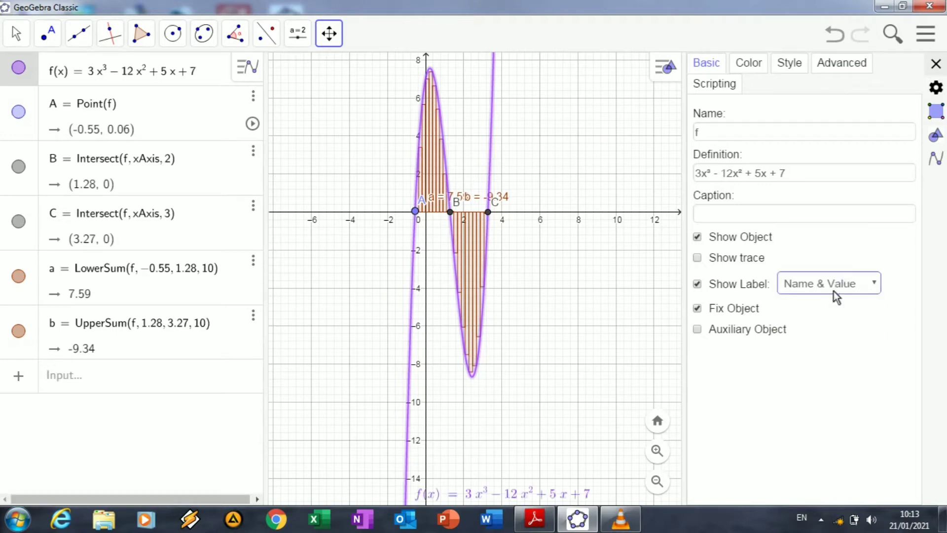
- Color the curve of function f blue (0, 102, 153) and close its settings
click(763, 69)
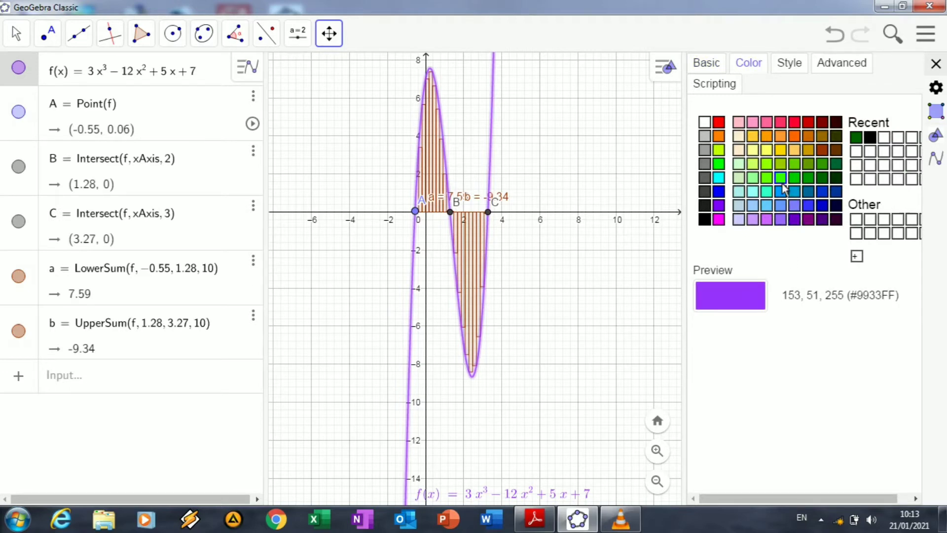
click(808, 192)
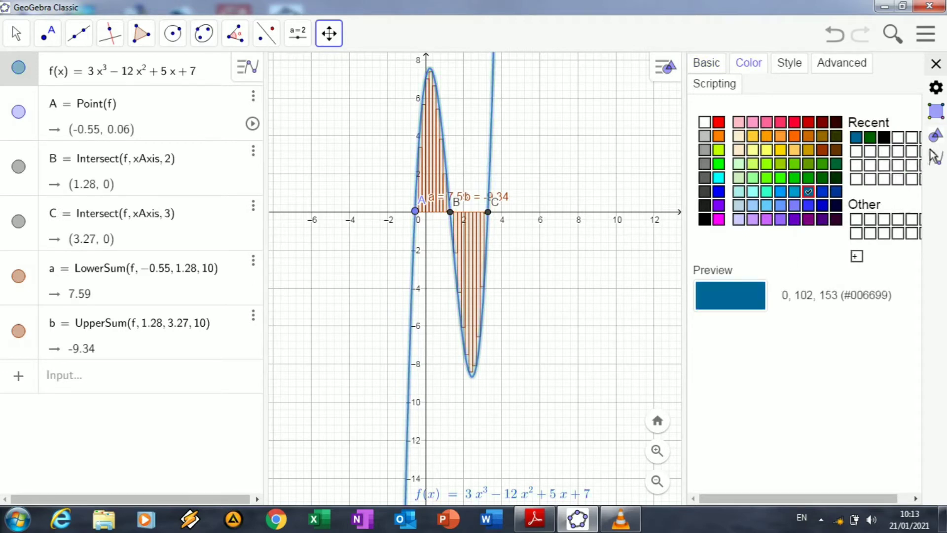
key(Escape)
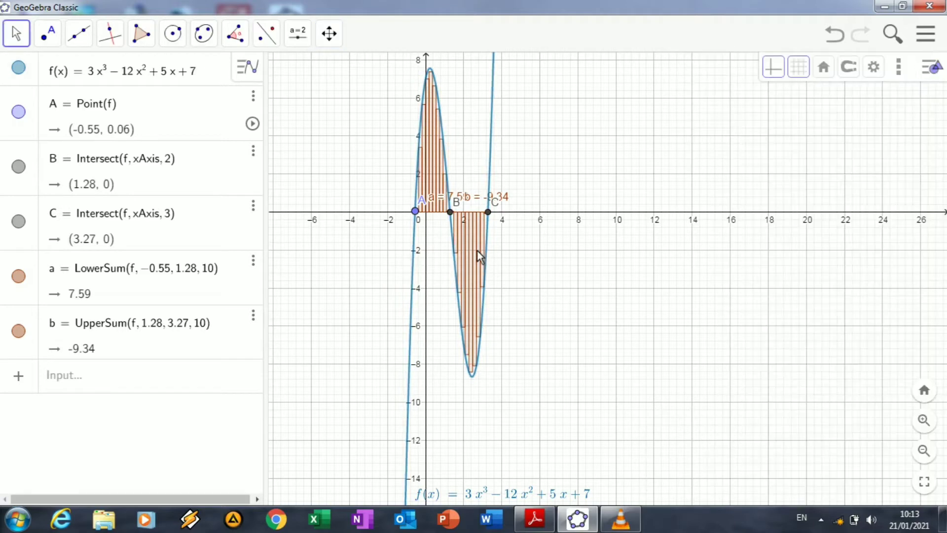
- Color the upper sum between 1.28 and 3.27 green (102, 153, 0) and close its settings
click(478, 250)
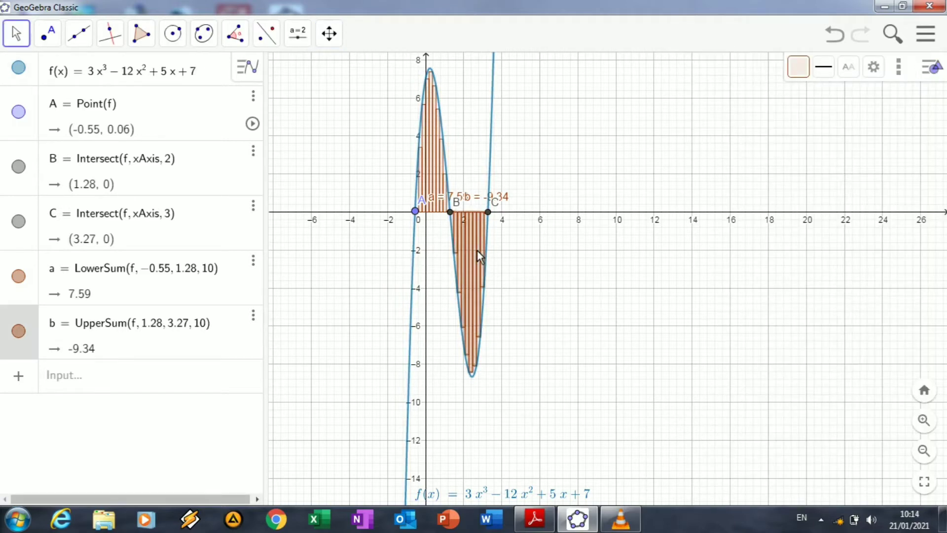
right_click(478, 250)
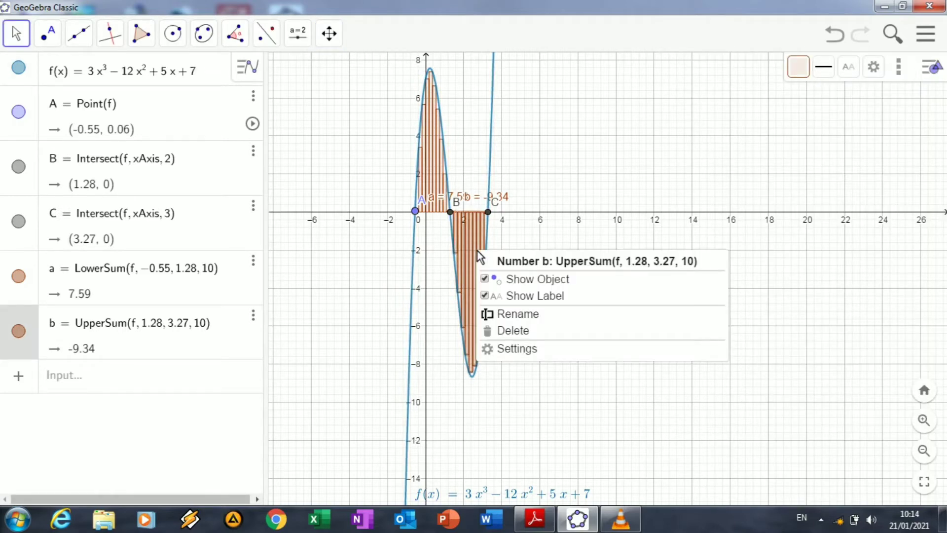
click(515, 348)
click(754, 62)
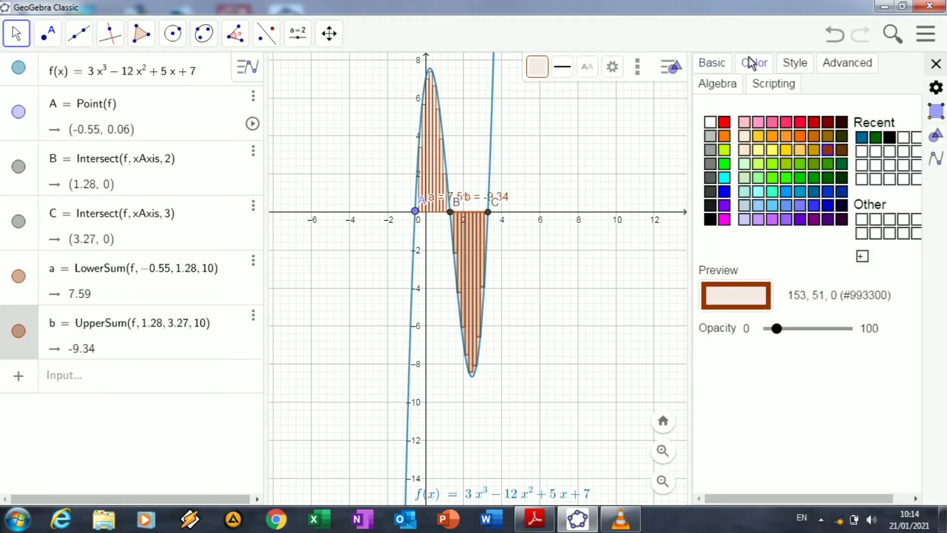
click(840, 178)
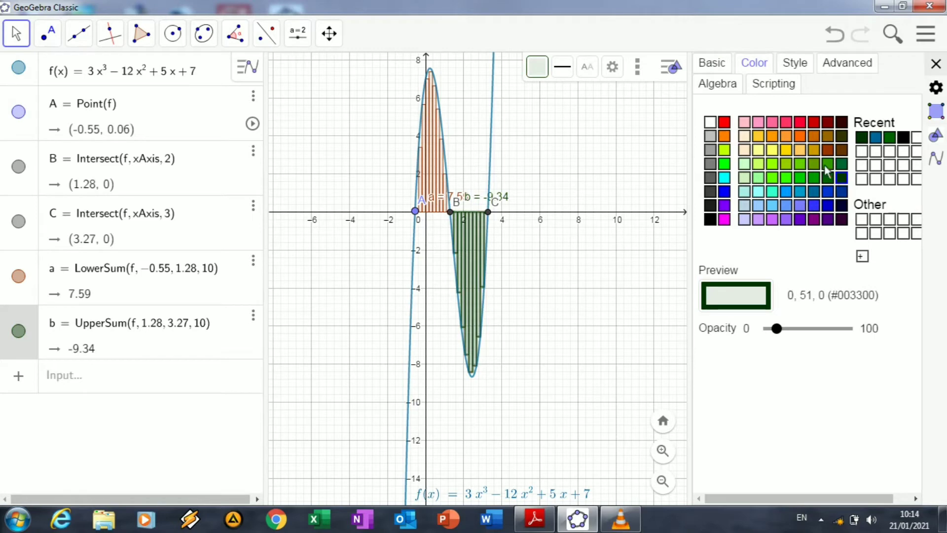
click(801, 168)
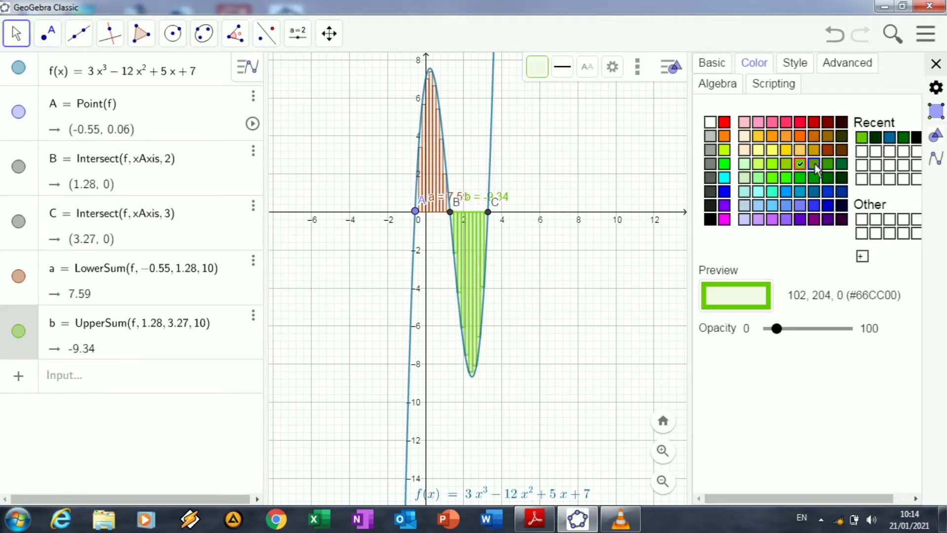
click(816, 169)
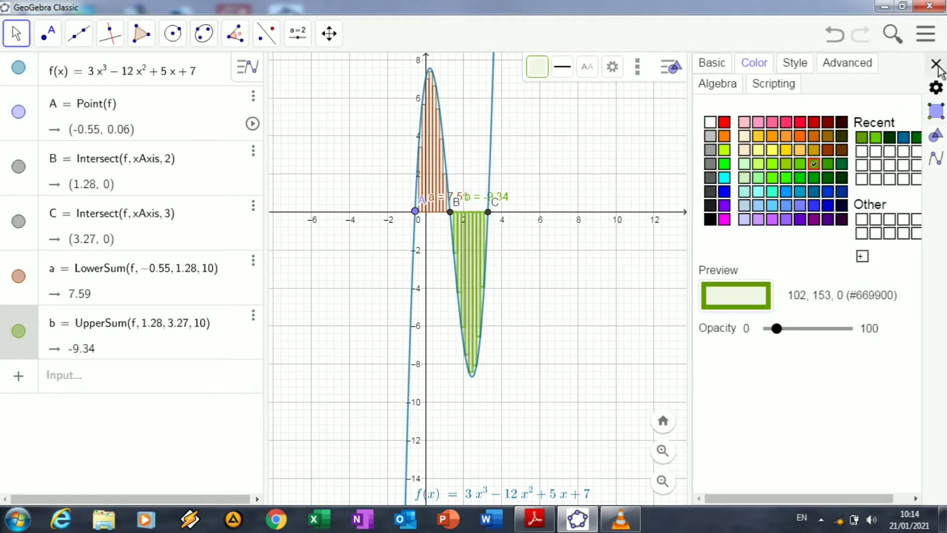
click(936, 64)
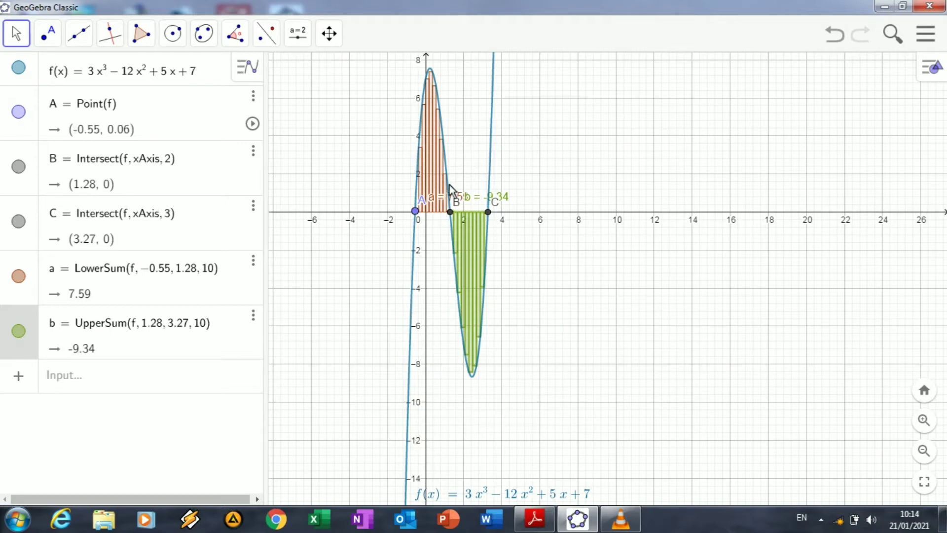
drag(453, 193, 522, 241)
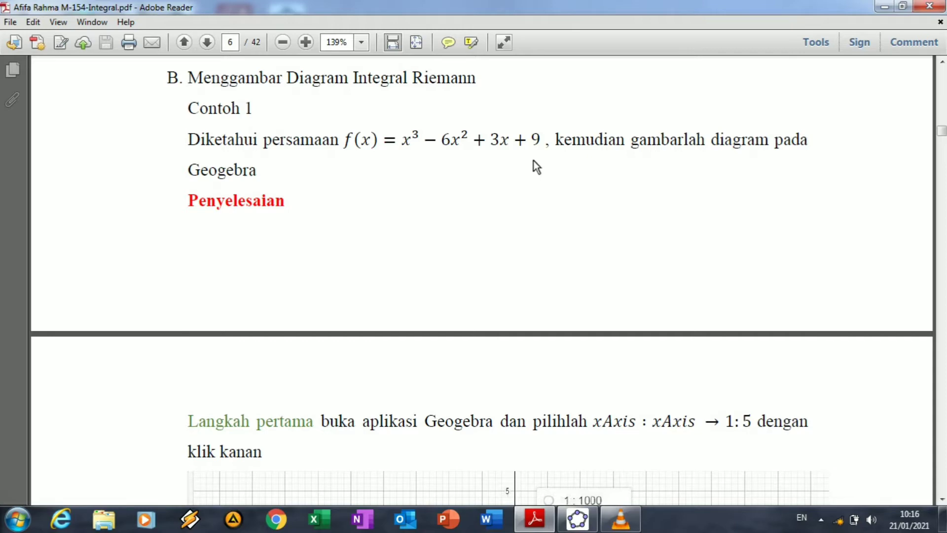
- Consult the first step of Example 1 in the PDF and set GeoGebra's xAxis : yAxis ratio to 1 : 5
click(942, 499)
drag(942, 499, 941, 499)
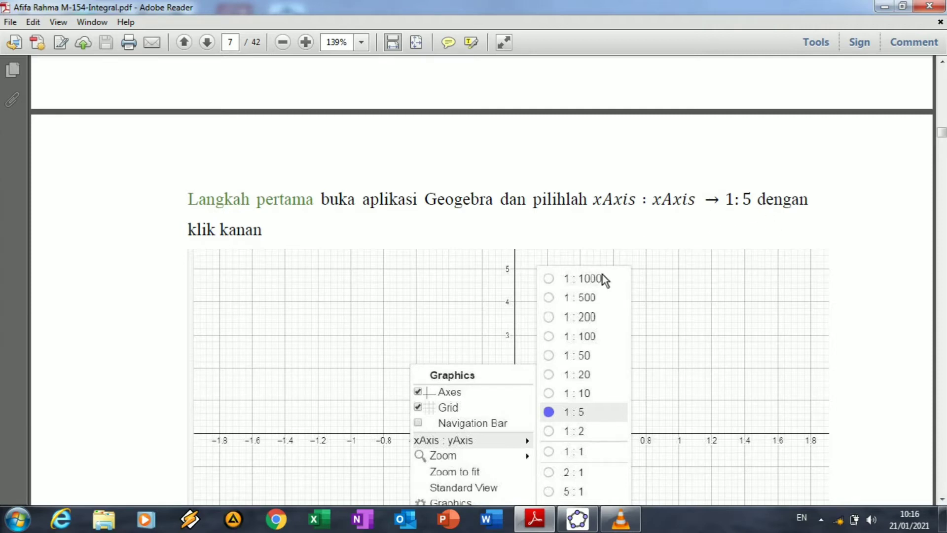
click(577, 519)
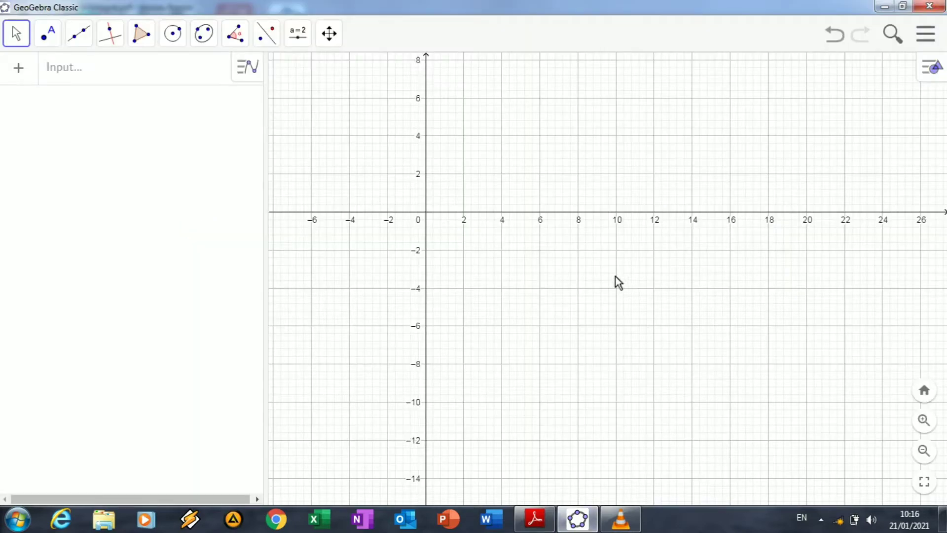
right_click(589, 292)
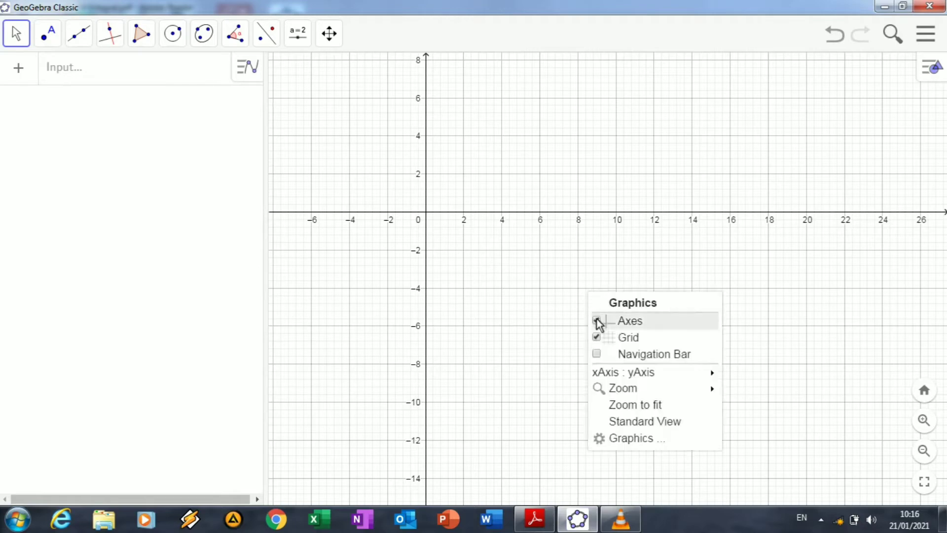
mouse_move(630, 374)
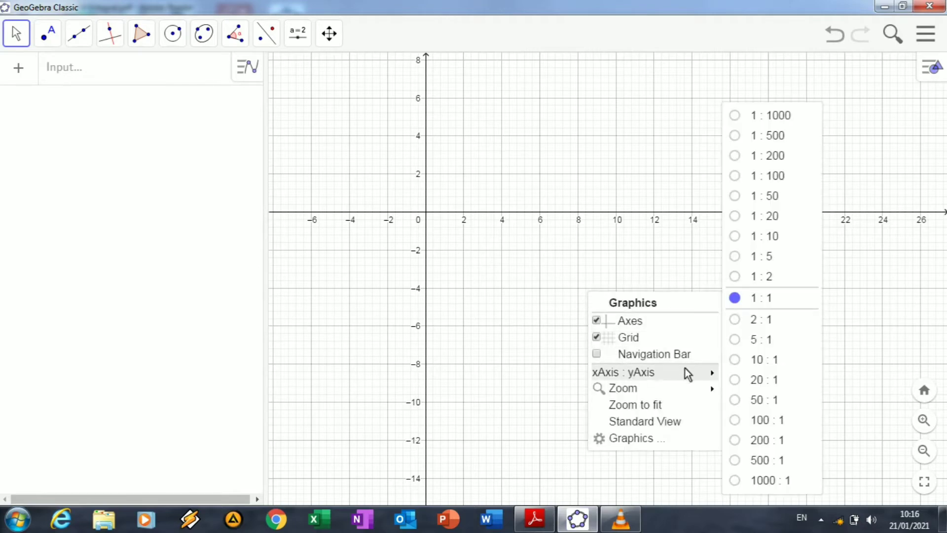
click(744, 258)
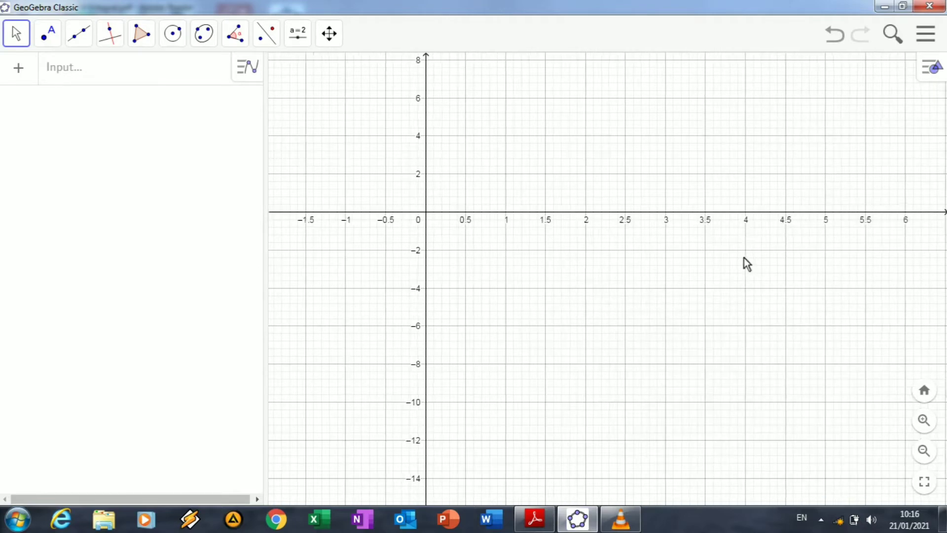
click(924, 451)
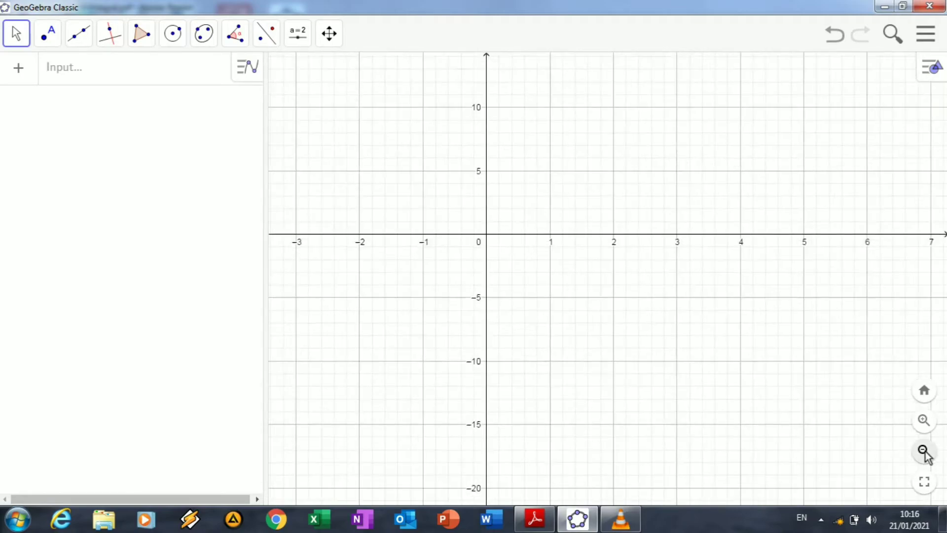
click(924, 451)
- Consult the equation in the PDF's second step and begin the function in GeoGebra with the term x³
click(535, 518)
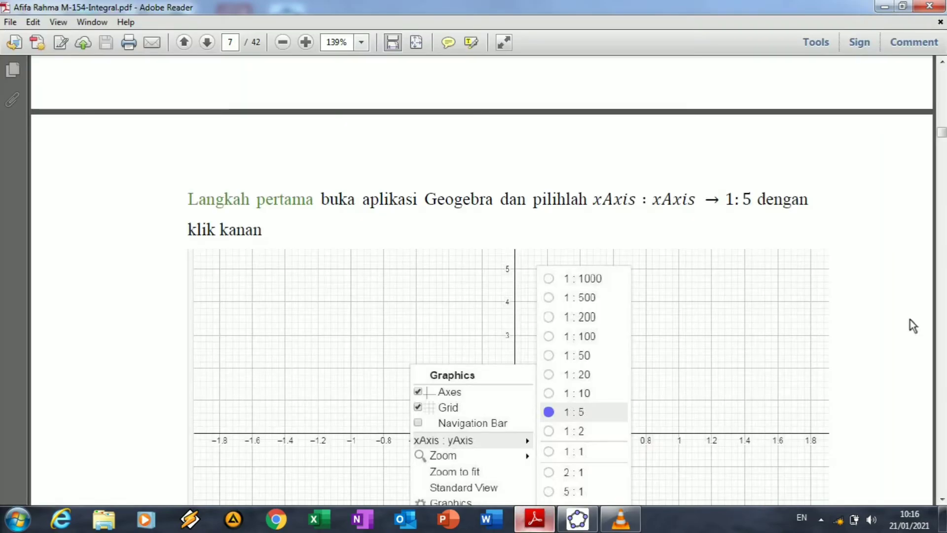
click(941, 499)
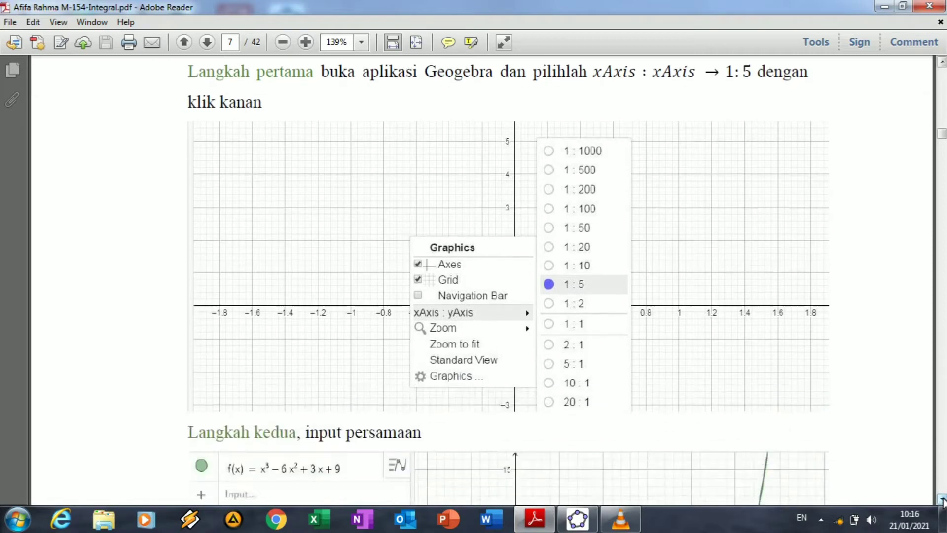
click(941, 499)
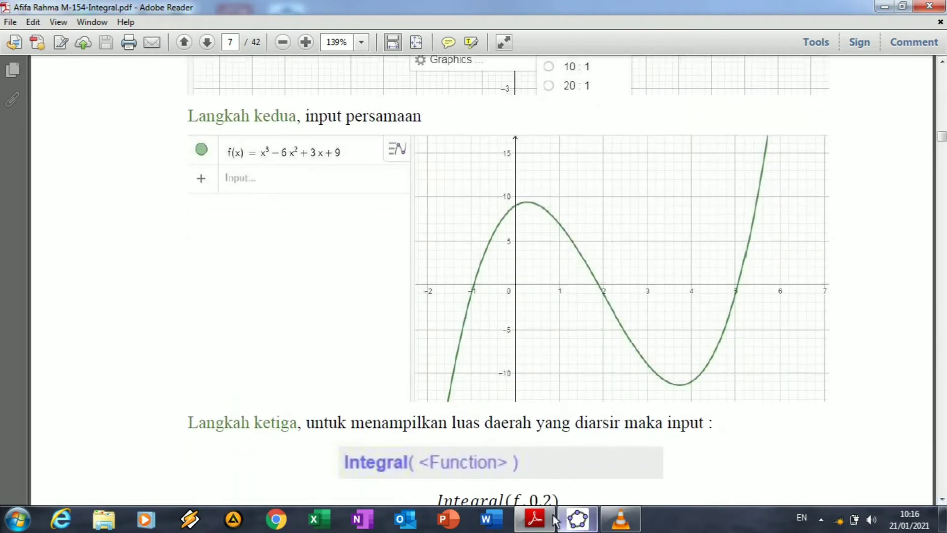
click(532, 523)
click(188, 66)
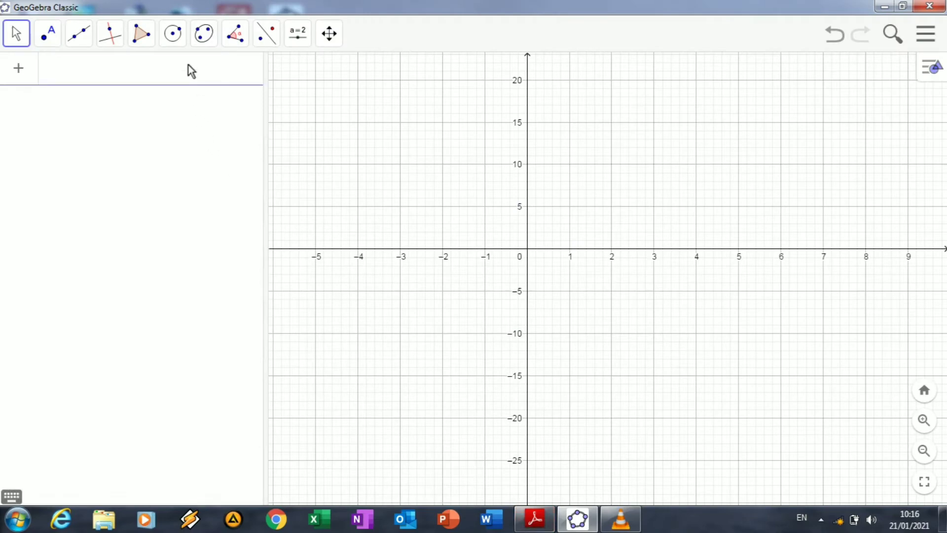
click(12, 495)
click(274, 394)
click(274, 425)
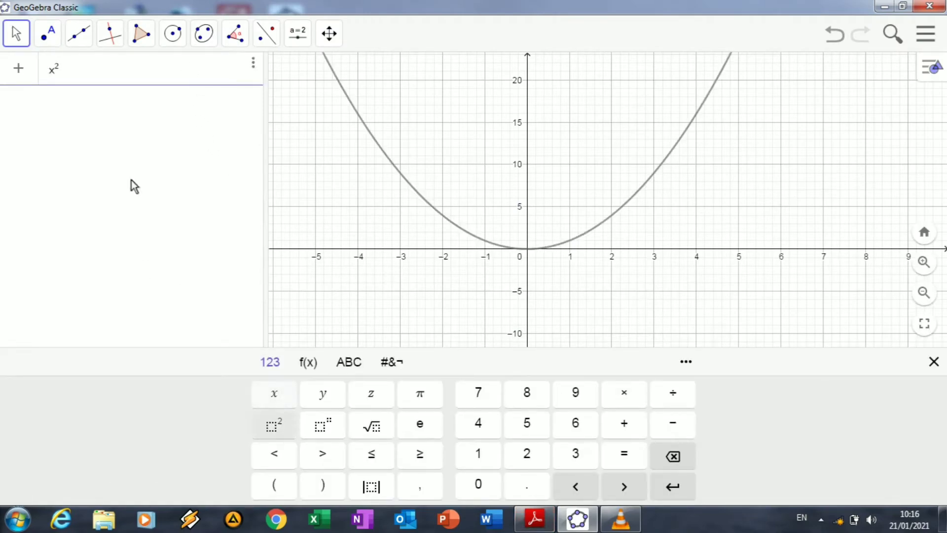
key(BackSpace)
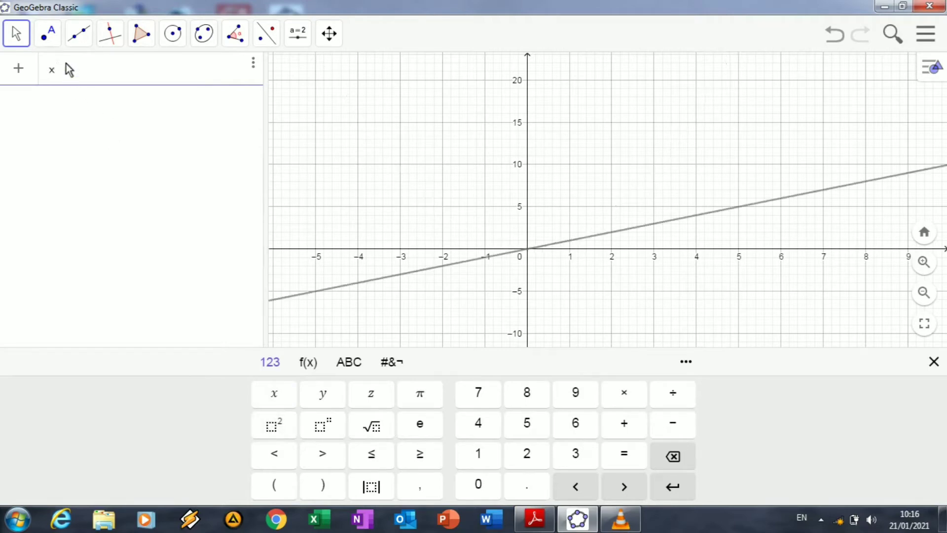
text(2)
key(BackSpace)
text(3)
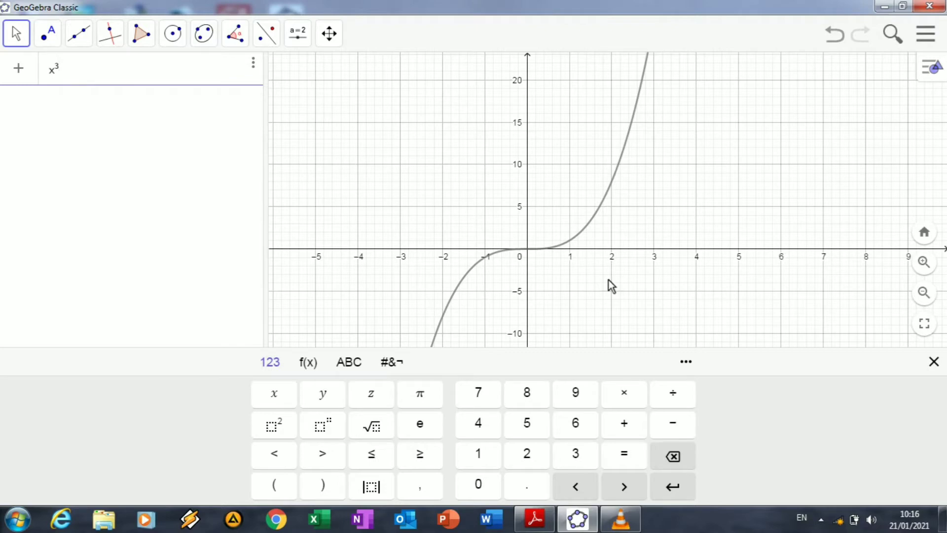
- Complete the function as x³ − 6x² + 3x + 9 and close the on-screen keyboard
click(672, 425)
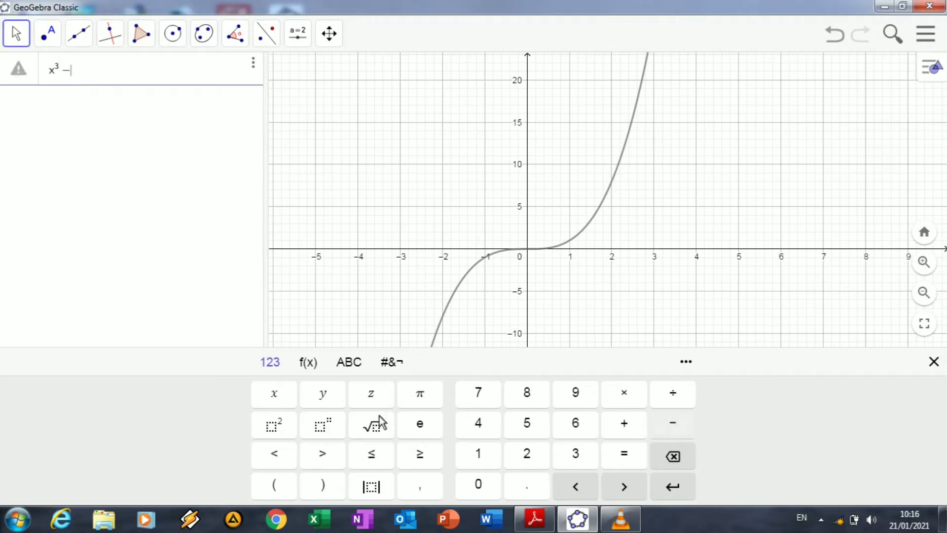
click(572, 423)
click(282, 392)
click(276, 425)
click(626, 424)
click(570, 454)
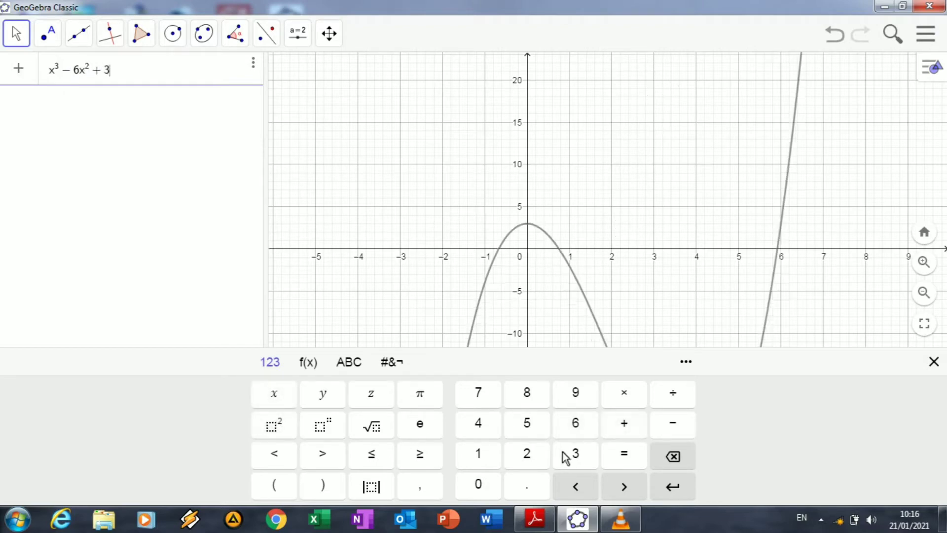
click(285, 393)
click(629, 427)
click(576, 395)
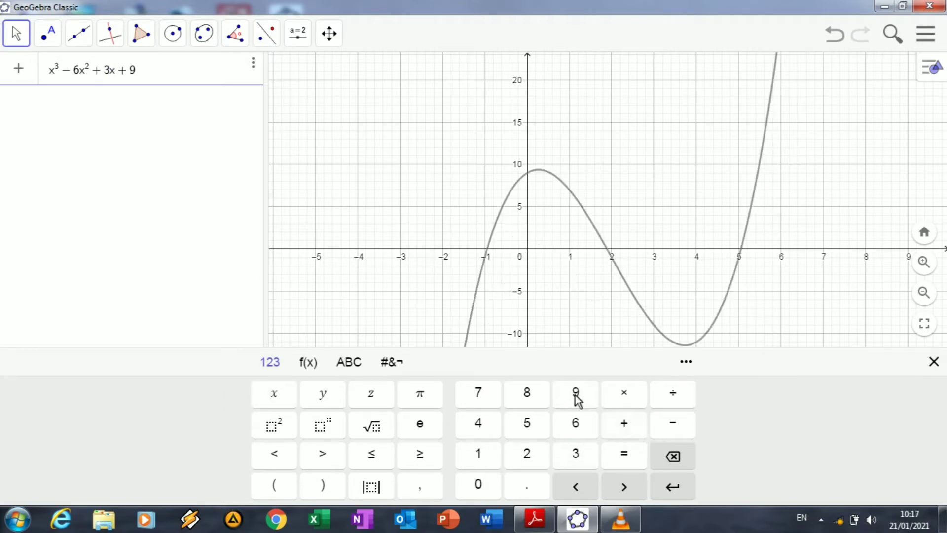
key(Return)
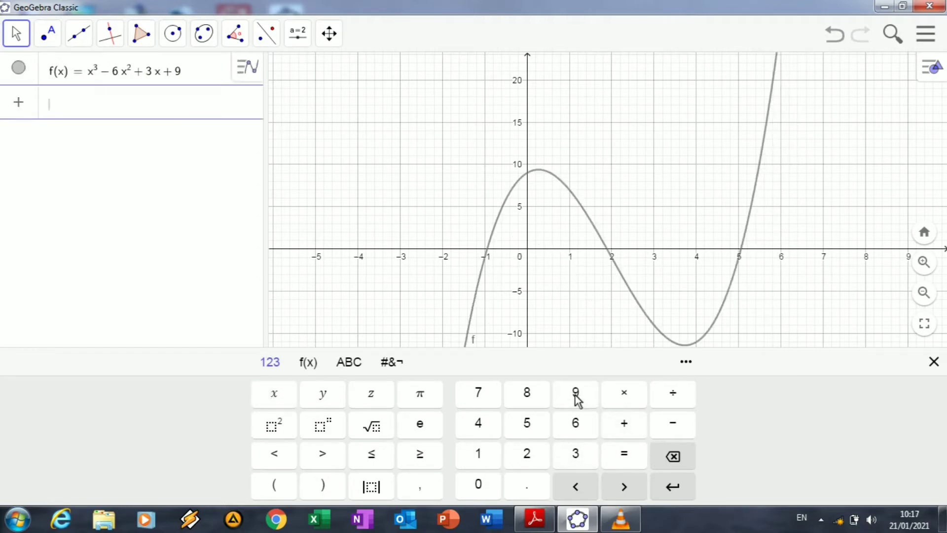
click(935, 362)
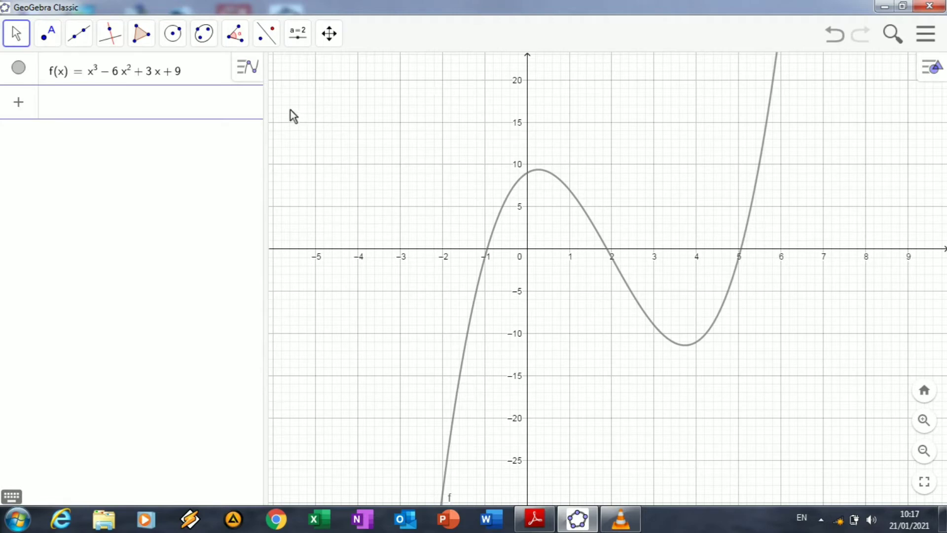
- Create the integral of f from 0 to 2
text(Integral)
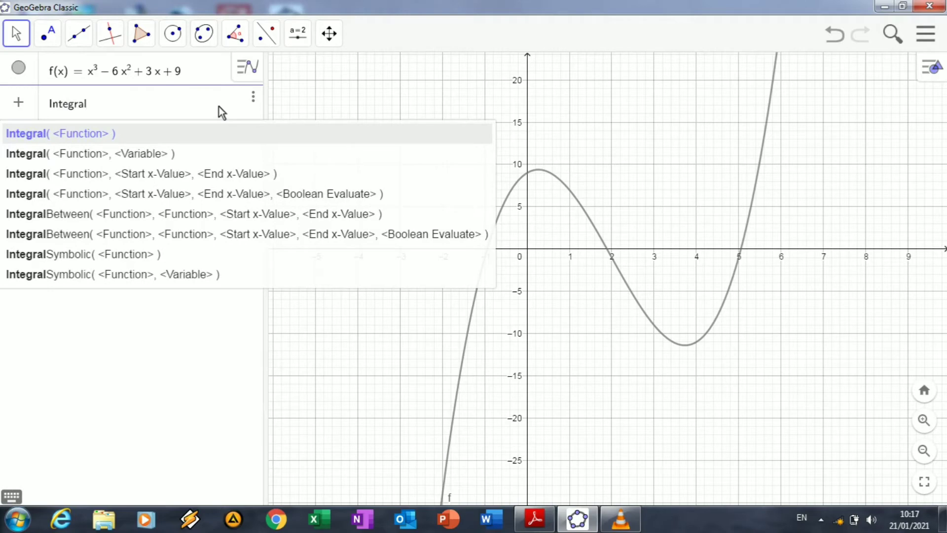
text(()
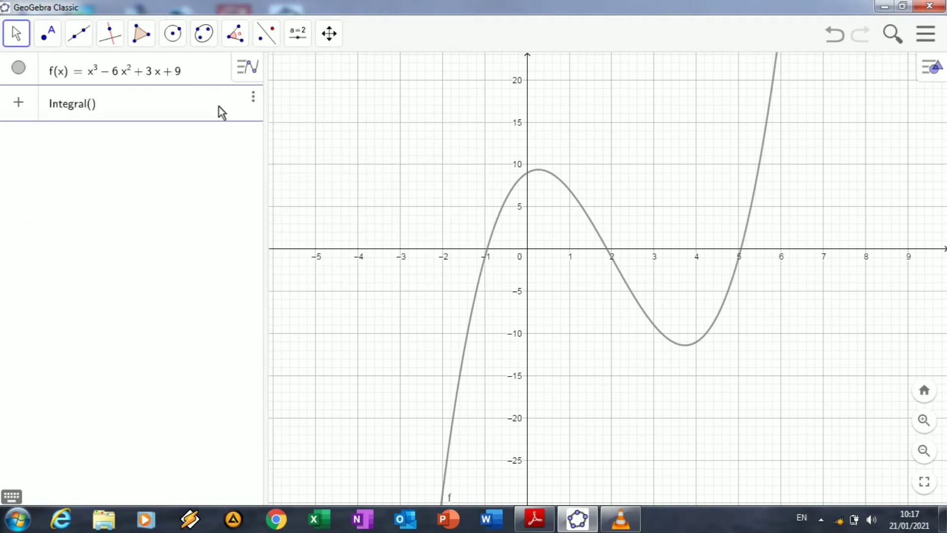
text(f, 0, 2)
key(Return)
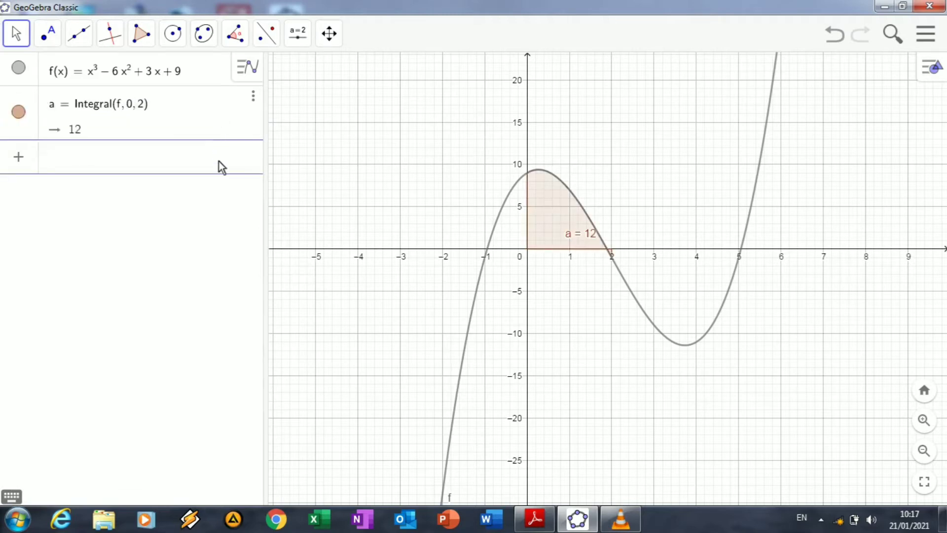
- Add the integrals of f from 2 to 5 and from 5 to 6
text(Integral()
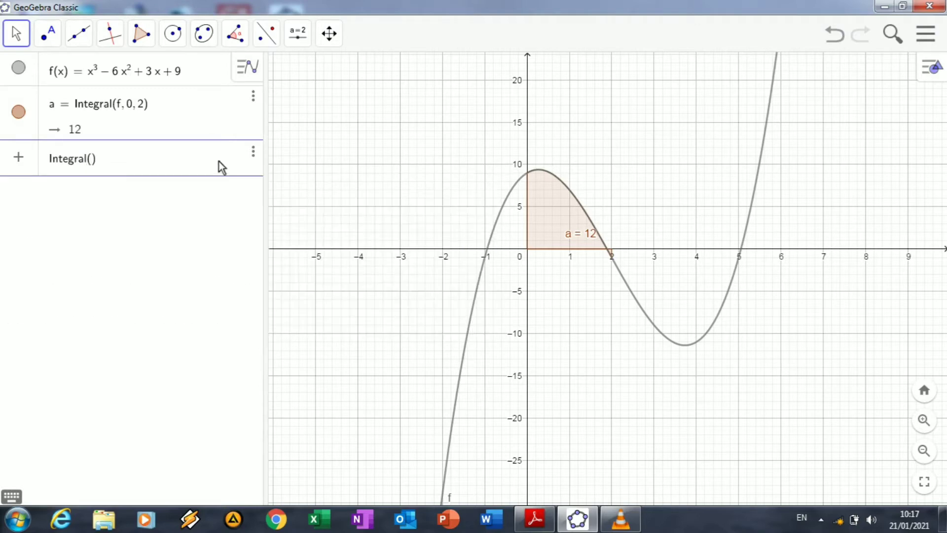
text(f, 2, 5)
key(Return)
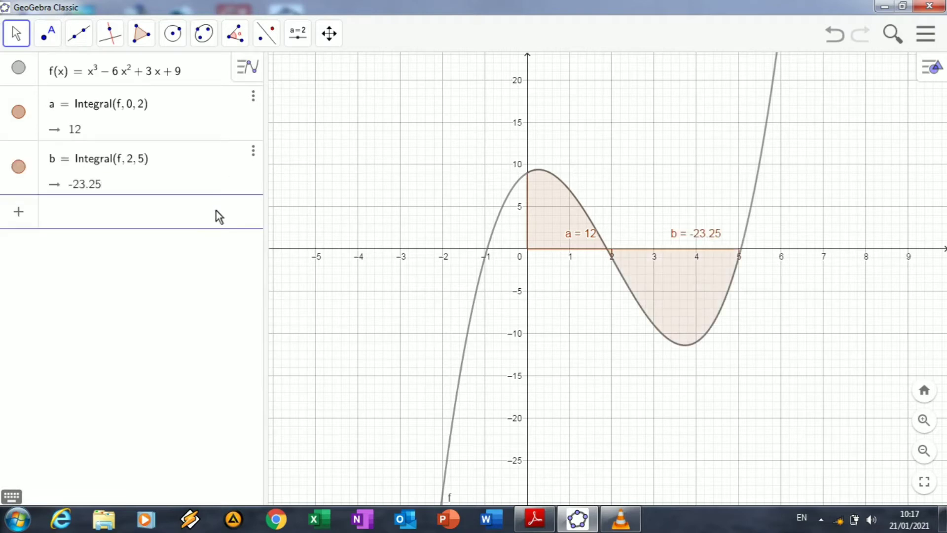
text(Integral()
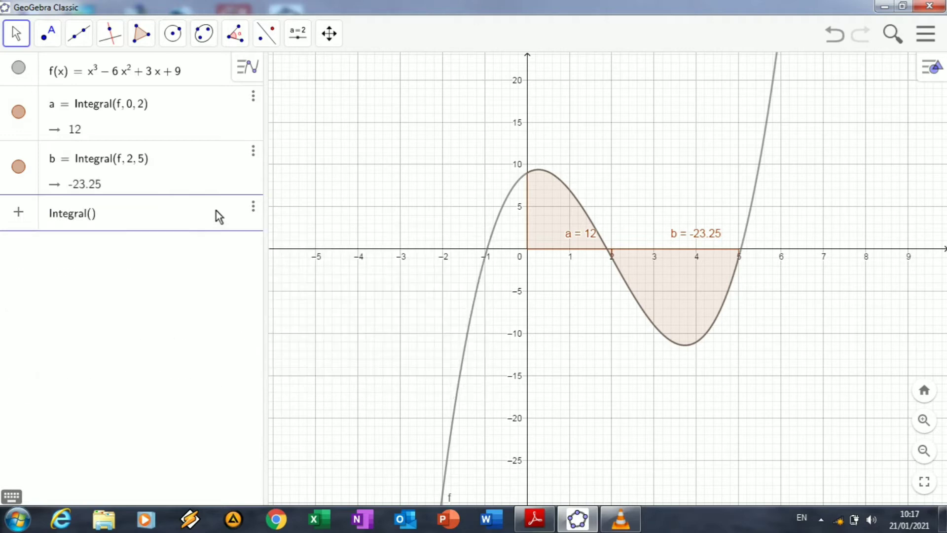
text(f, 5, 6)
key(Return)
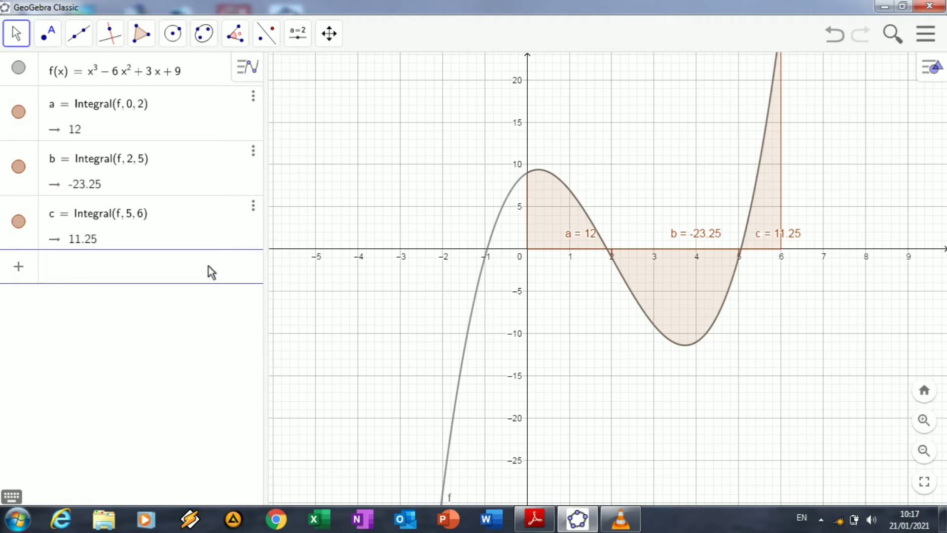
- Create the upper sum of f from 0 to 2 with 5 rectangles
text(Upper)
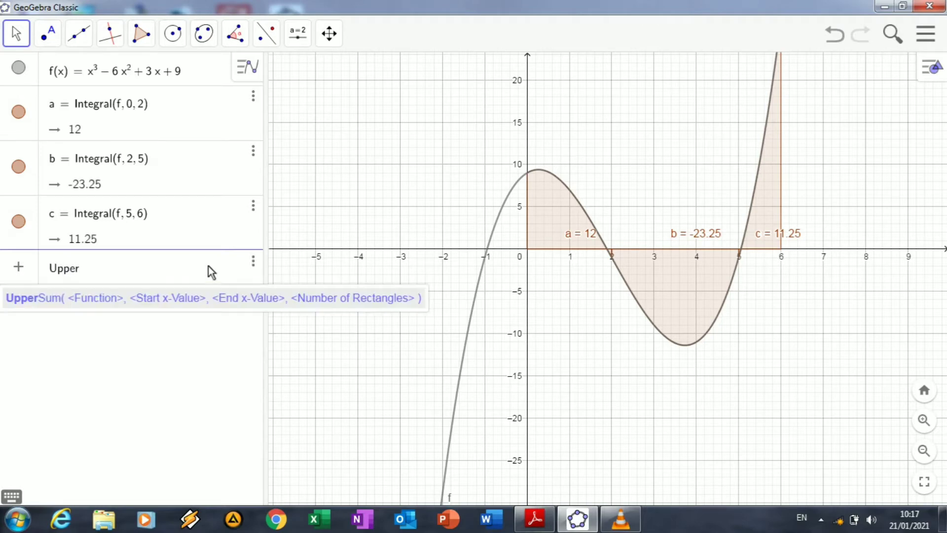
text(Sum)
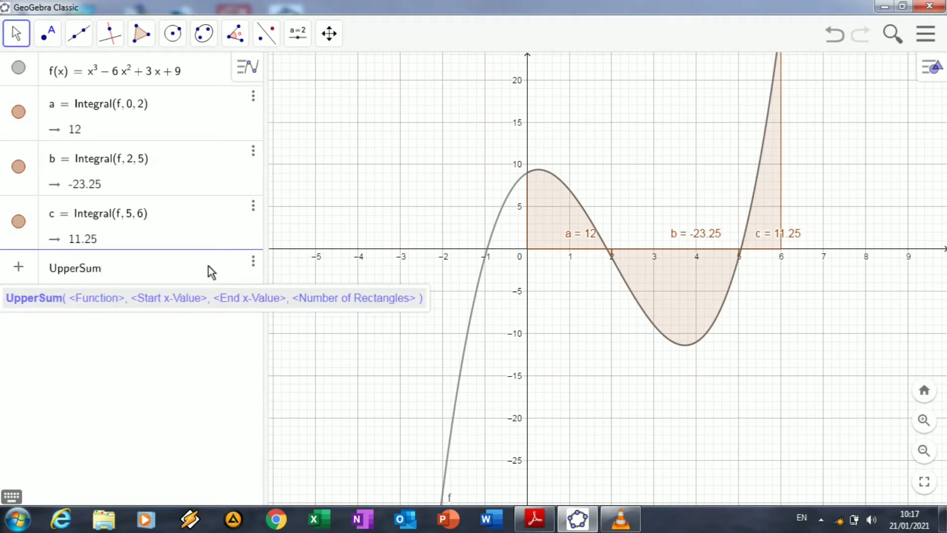
text(()
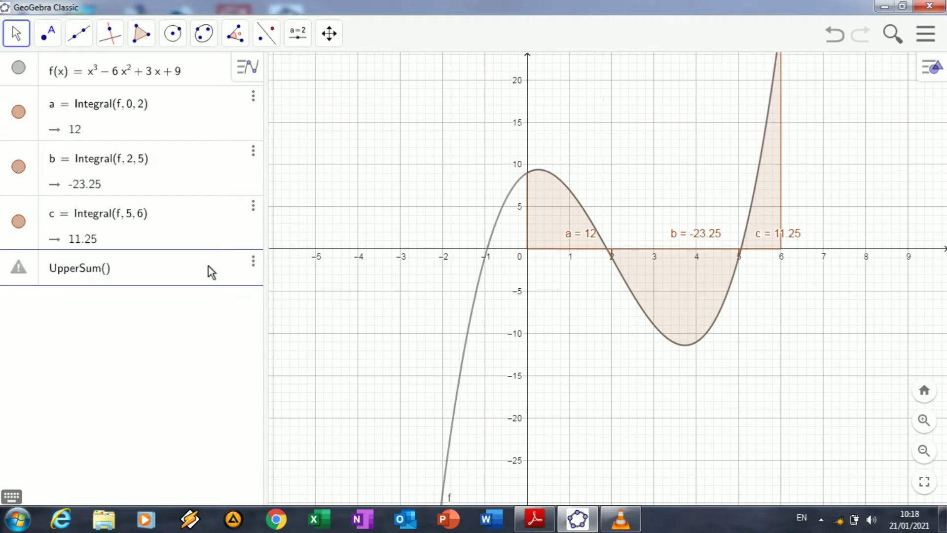
text(f, 0, 2, 5)
key(Return)
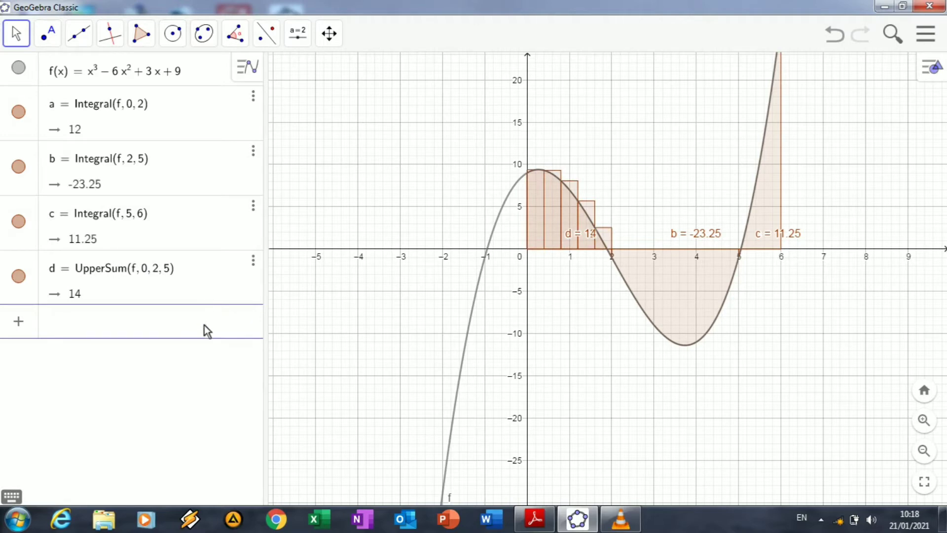
- Add the upper sum of f from 2 to 5 with 6 rectangles
text(UpperSum()
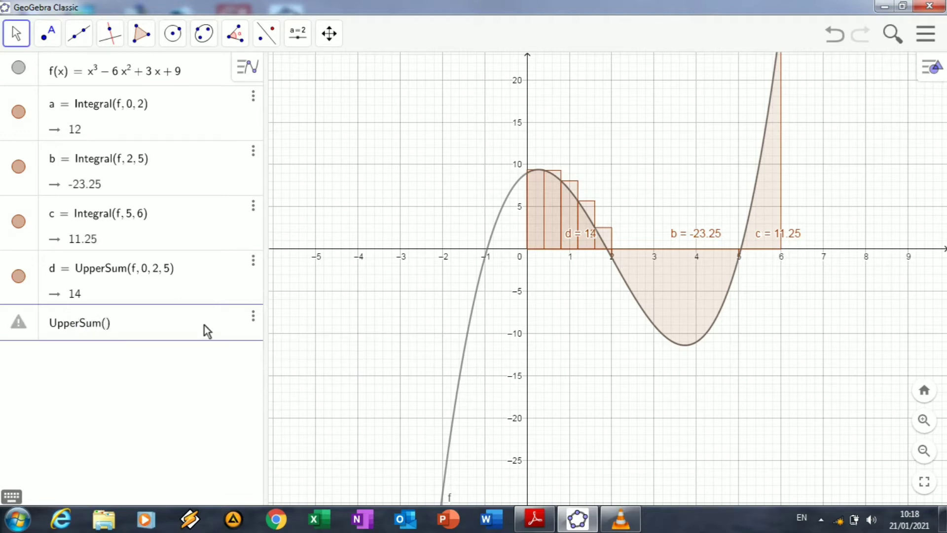
text(f, 2, 5, 6)
key(Return)
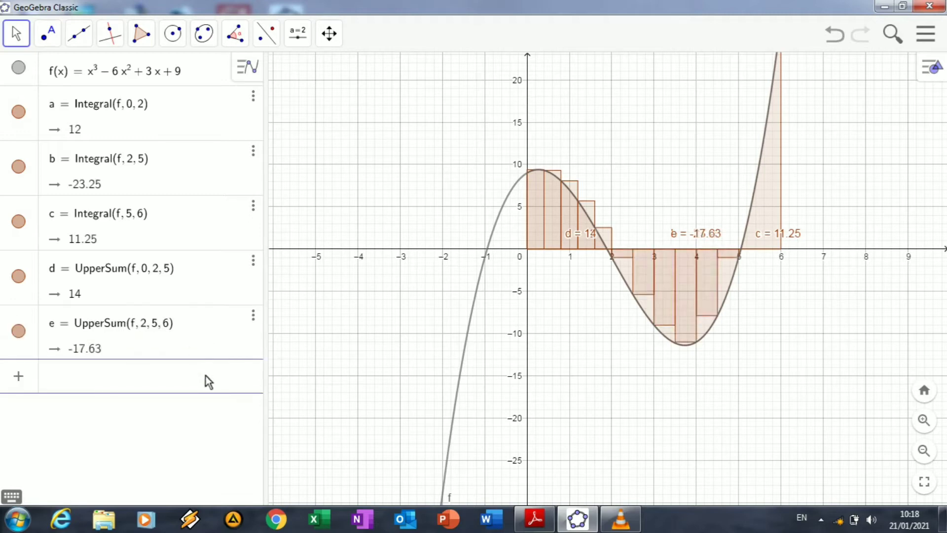
- Add the upper sum of f from 5 to 6 with 2 rectangles
text(Upe)
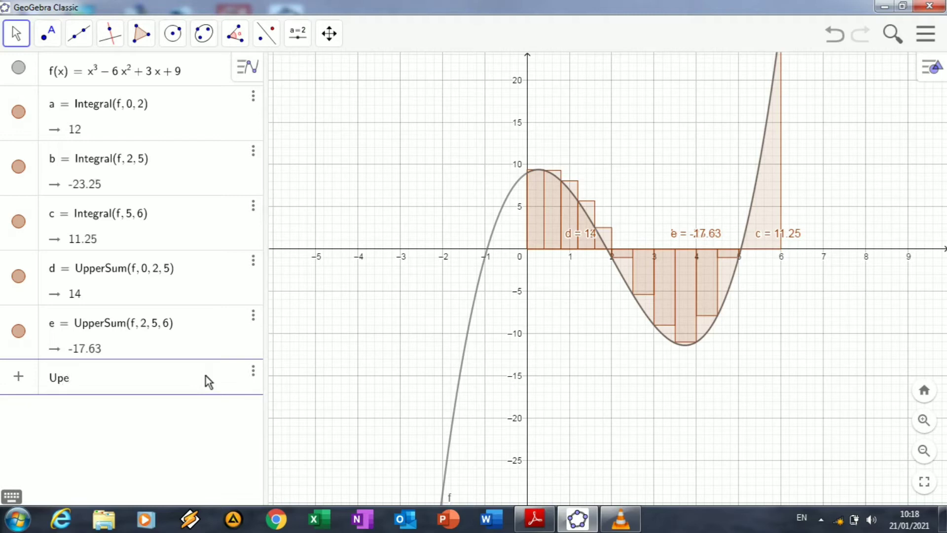
key(BackSpace)
text(per)
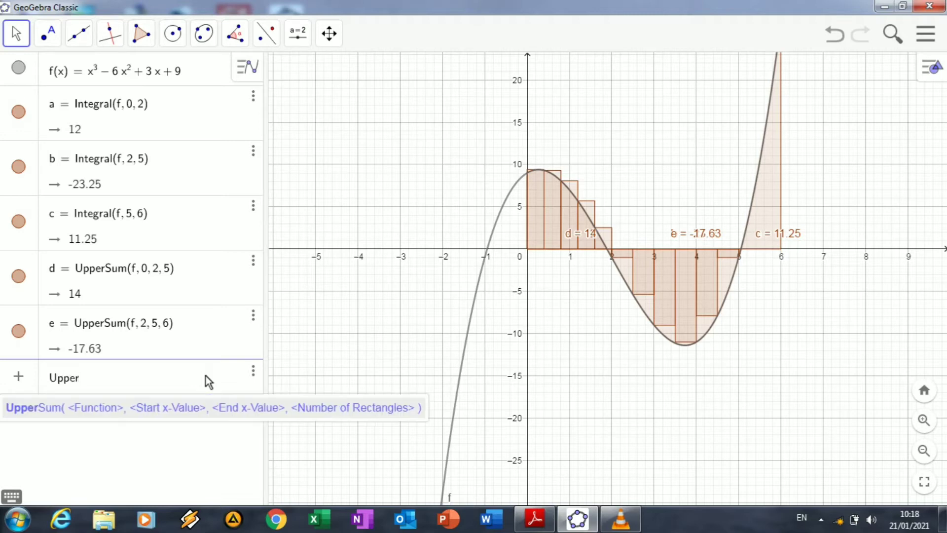
text(Sum()
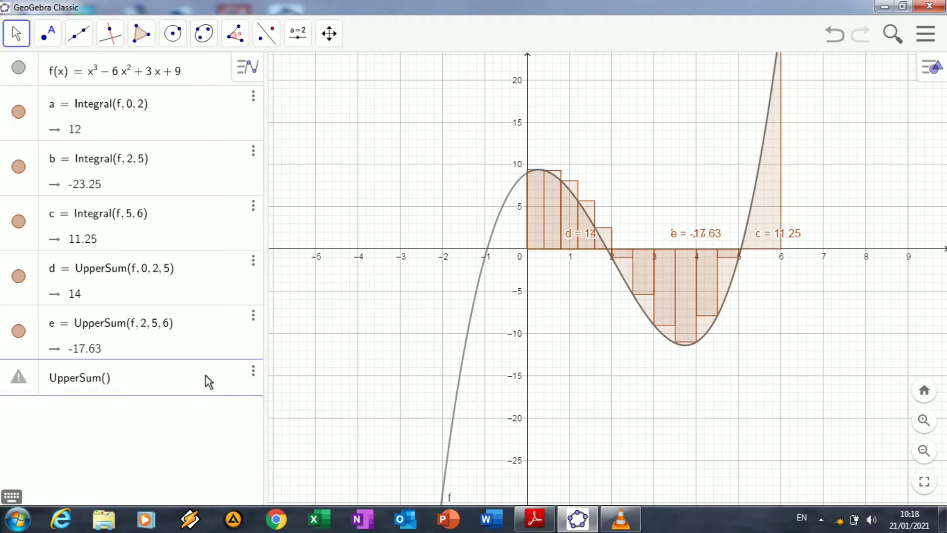
text(f)
text(, 5, 6)
text(, 2)
key(Return)
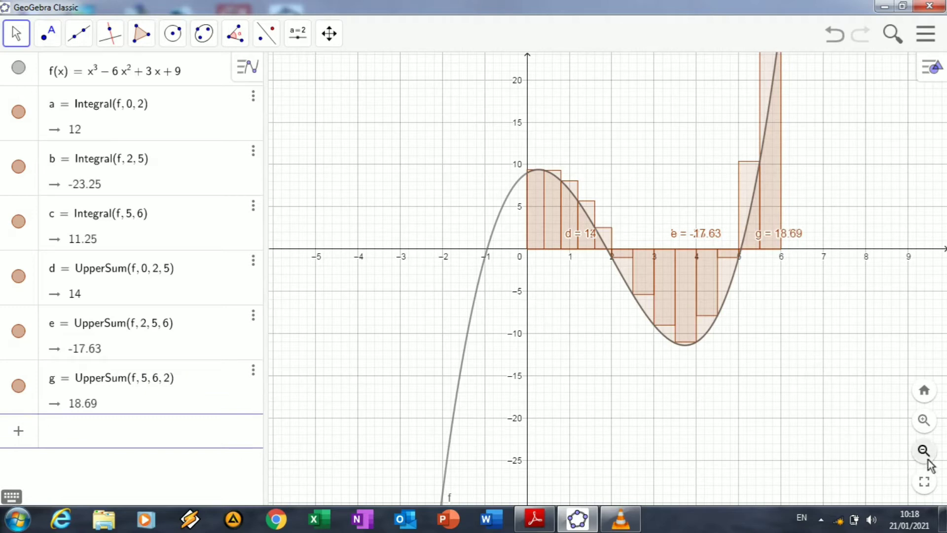
drag(879, 300, 724, 377)
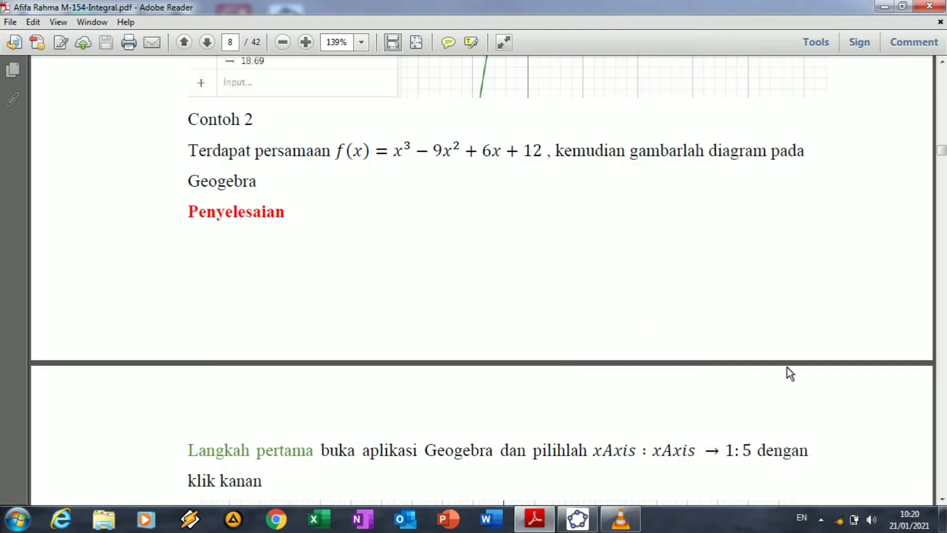
- Read the first step of Example 2 in the PDF, which covers the axis ratio setting
click(941, 499)
click(942, 499)
click(941, 500)
click(942, 499)
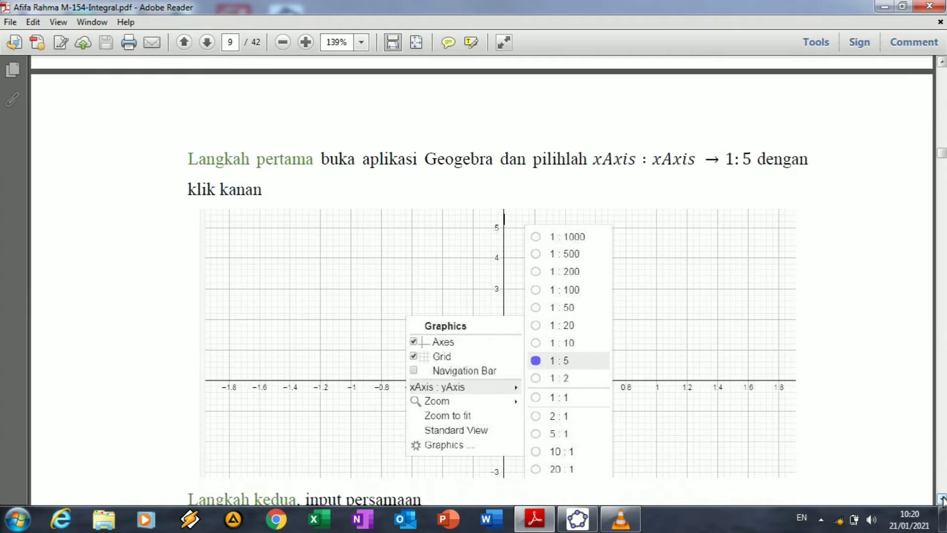
click(942, 499)
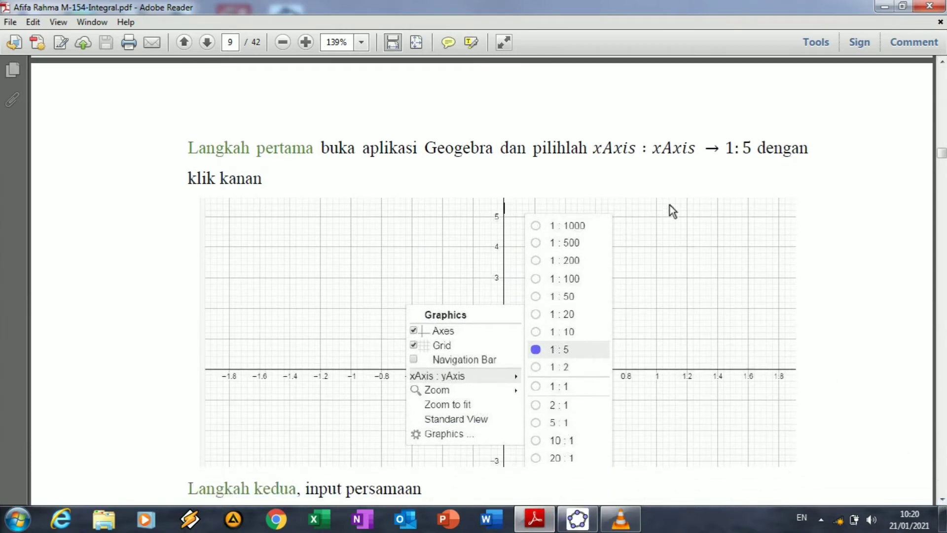
- Switch to GeoGebra and look through the graphics view's axis ratio and zoom options
click(577, 519)
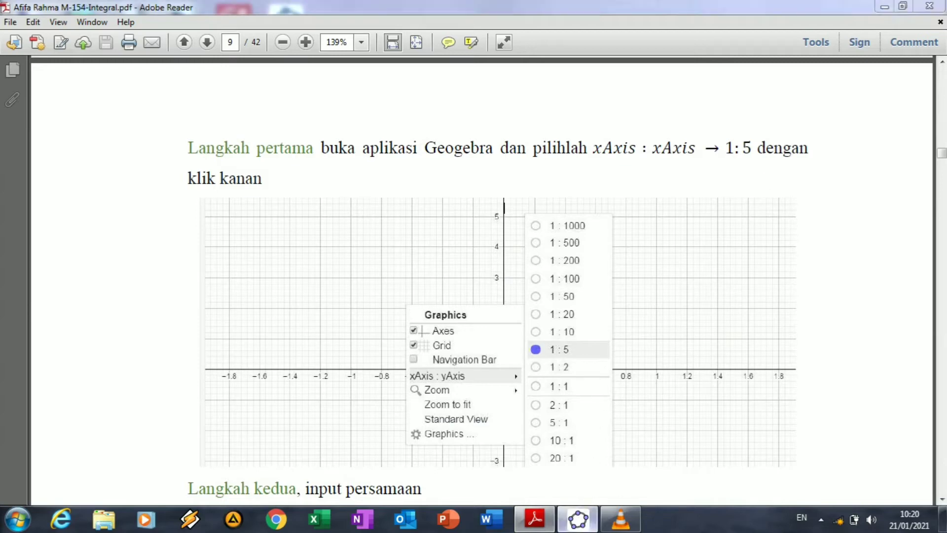
right_click(656, 247)
mouse_move(689, 335)
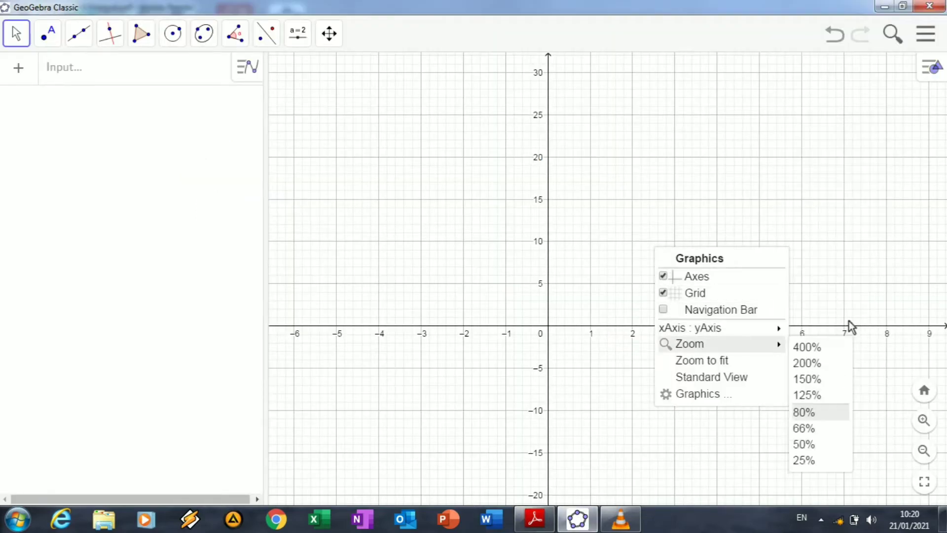
click(689, 190)
- Consult the equation in the PDF's second step for Example 2 and begin f(x) in GeoGebra with the term x³
click(535, 519)
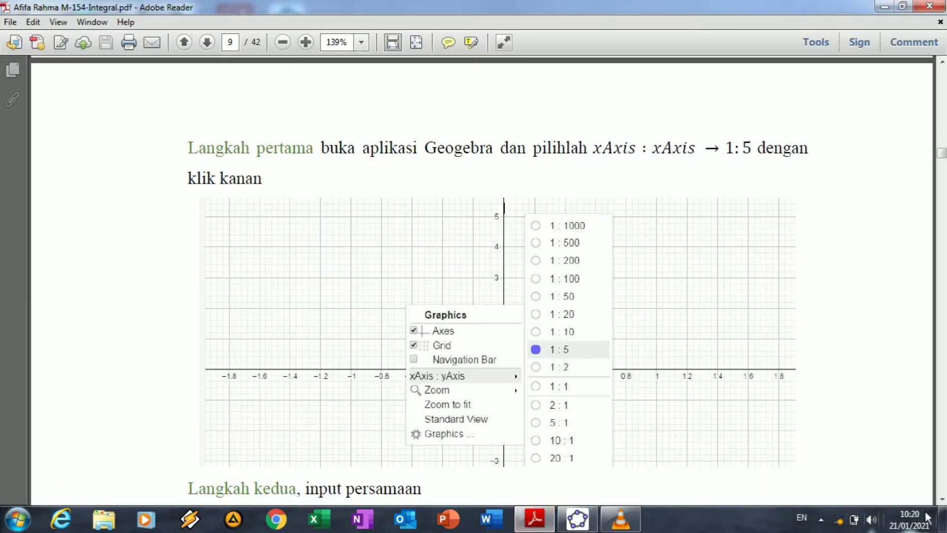
scroll(943, 502, down, 8)
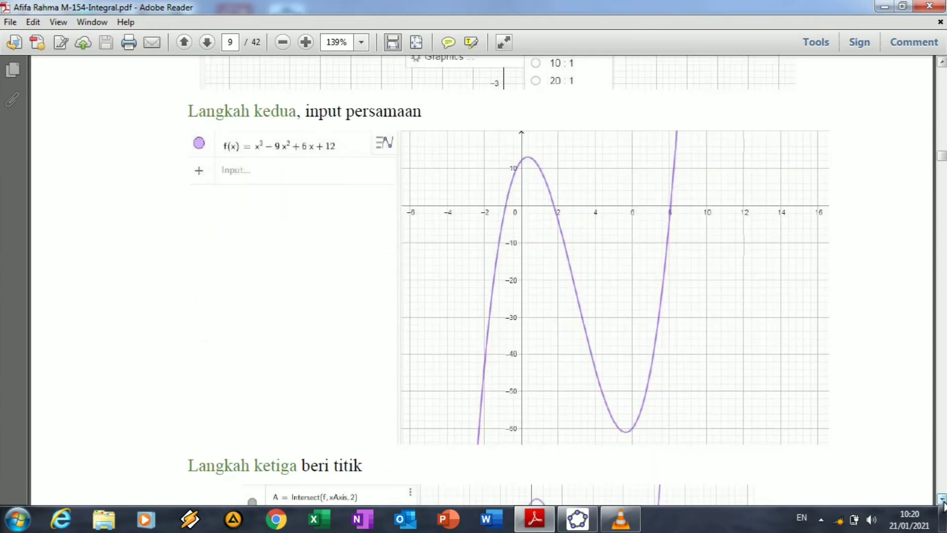
click(577, 519)
click(173, 73)
text(f(x) )
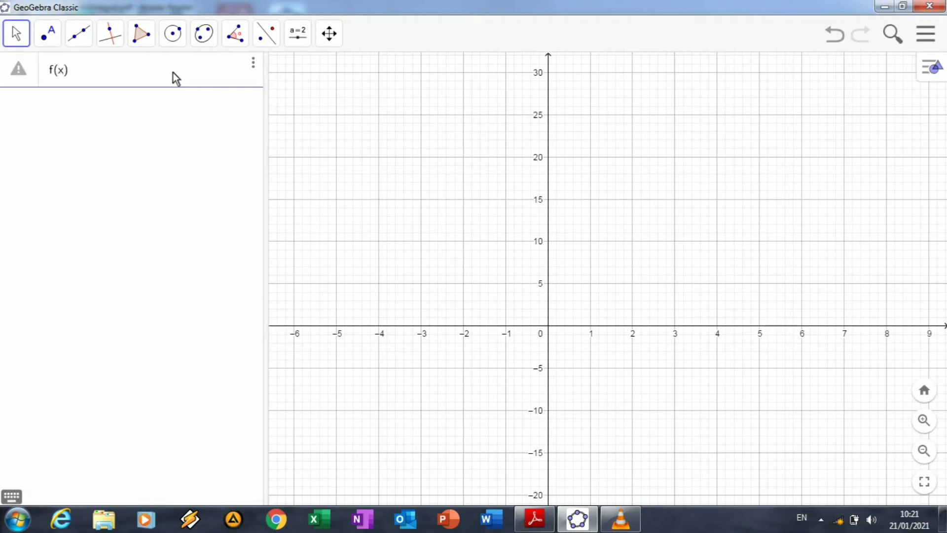
text(=)
click(13, 481)
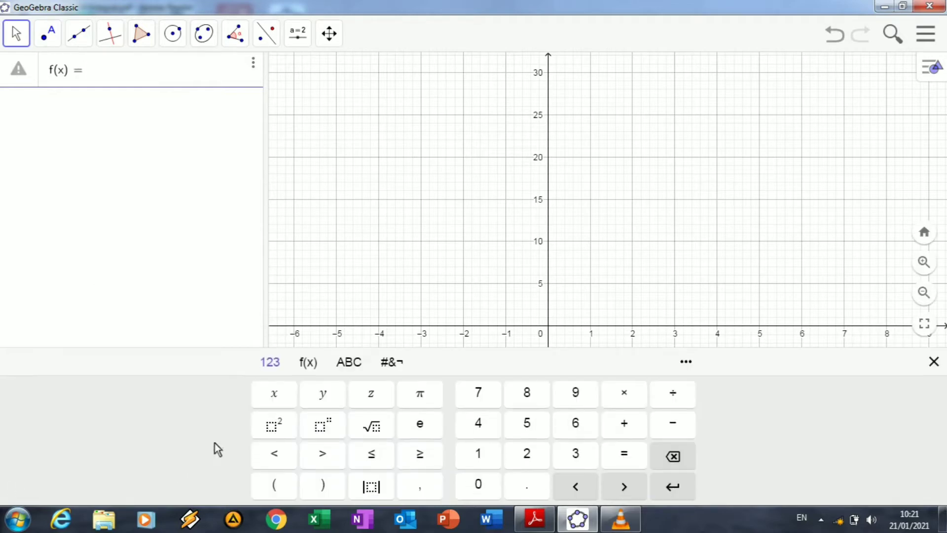
click(275, 393)
click(274, 425)
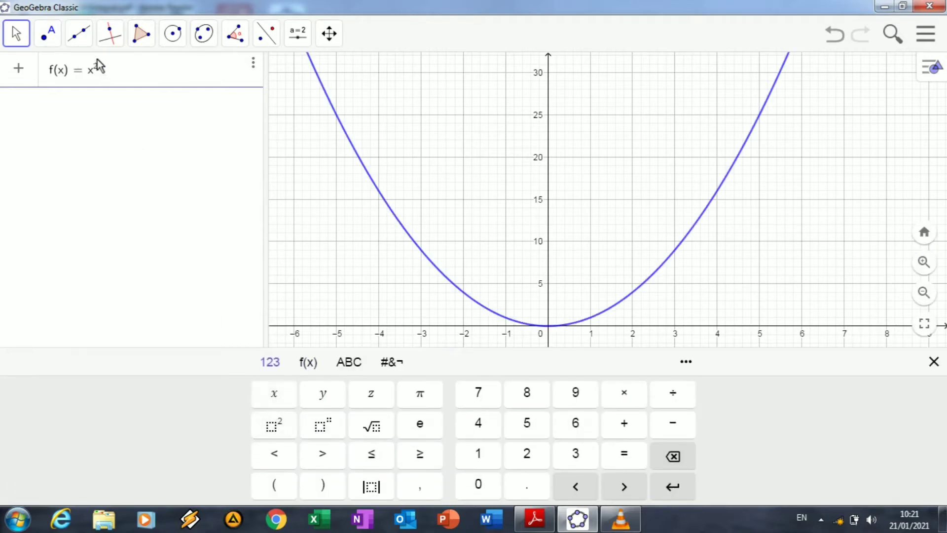
key(BackSpace)
text(3)
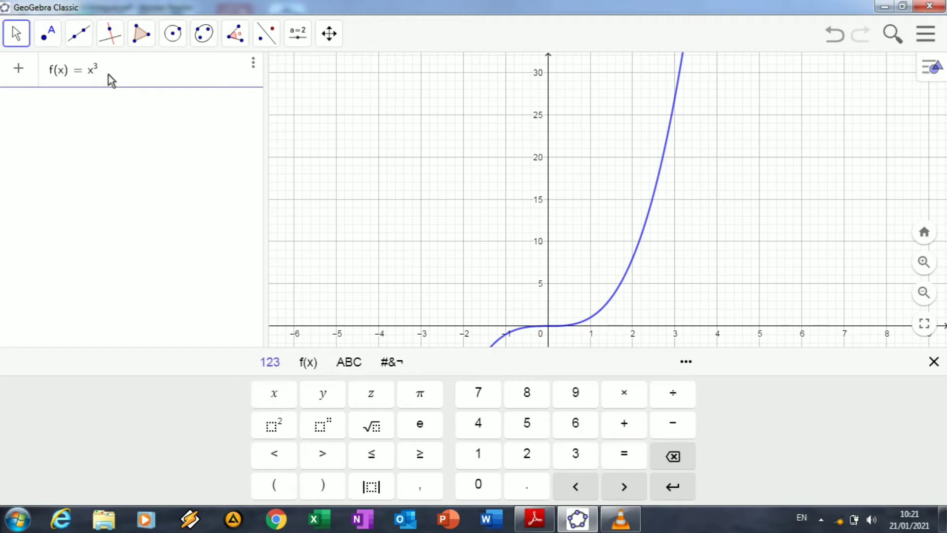
- Complete the function as x³ − 9x² + 6x + 12 and close the on-screen keyboard
key(Right)
text(-9)
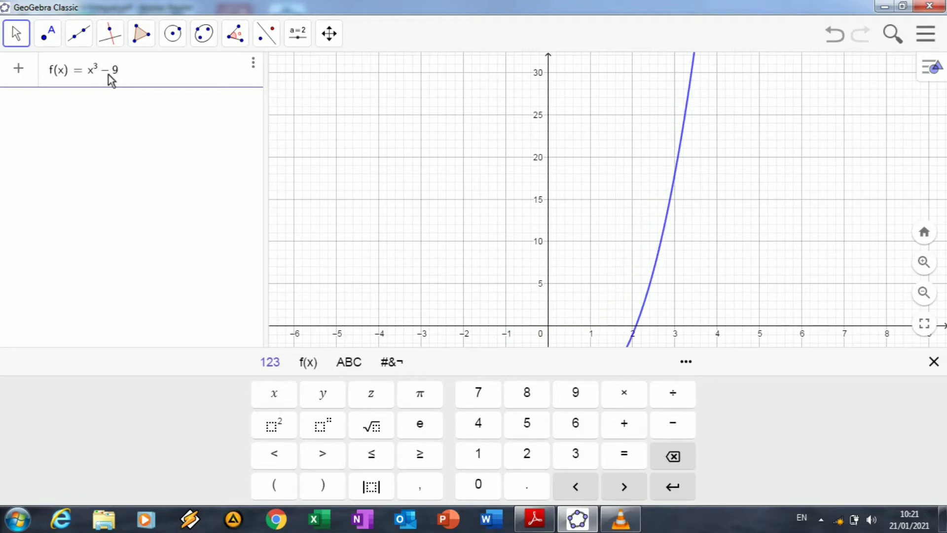
click(275, 397)
click(274, 425)
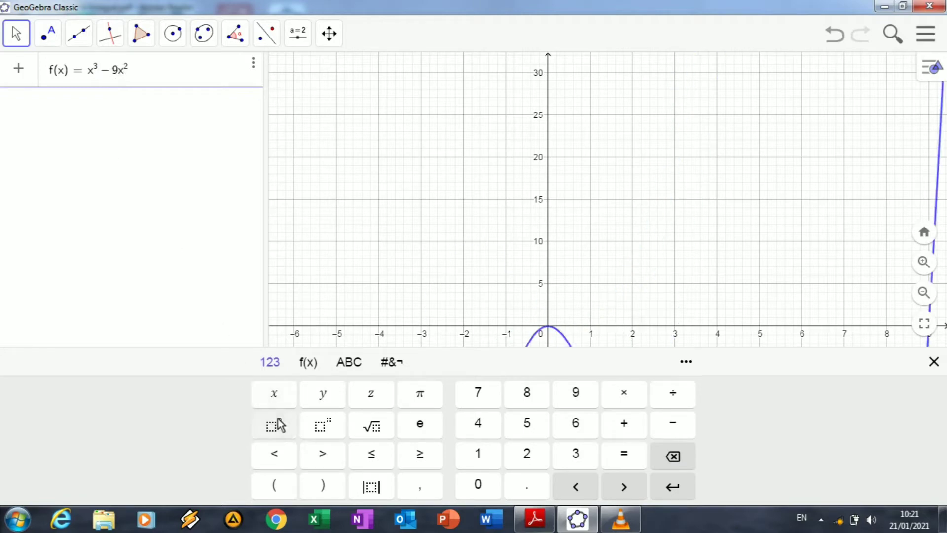
click(624, 422)
click(575, 423)
click(276, 394)
click(624, 425)
click(477, 454)
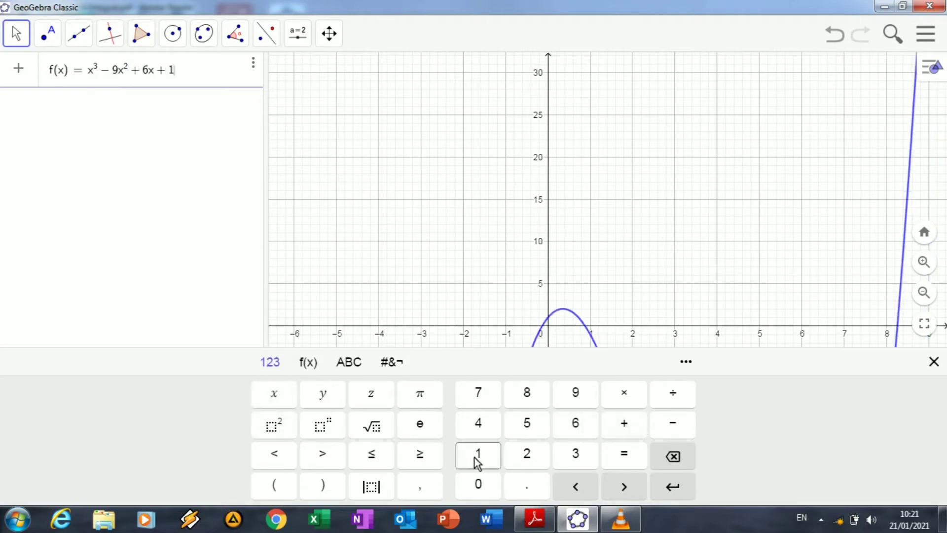
click(526, 454)
key(Return)
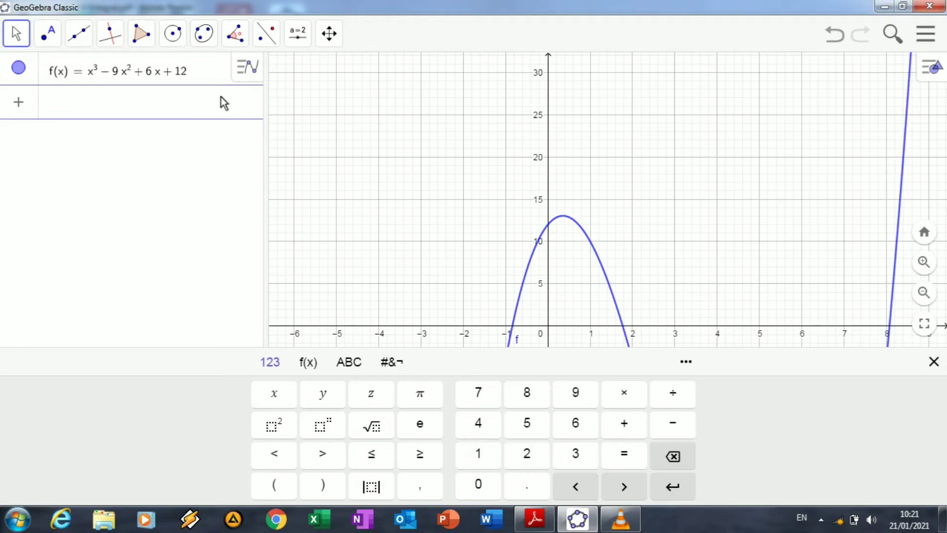
click(934, 362)
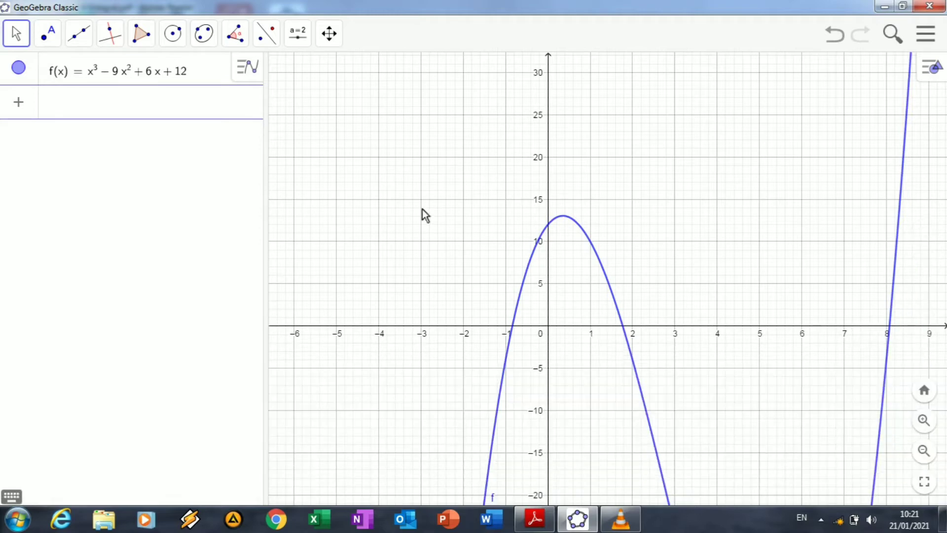
- Place points where f crosses the positive x-axis, near x = 2 and near x = 8
drag(611, 327, 493, 258)
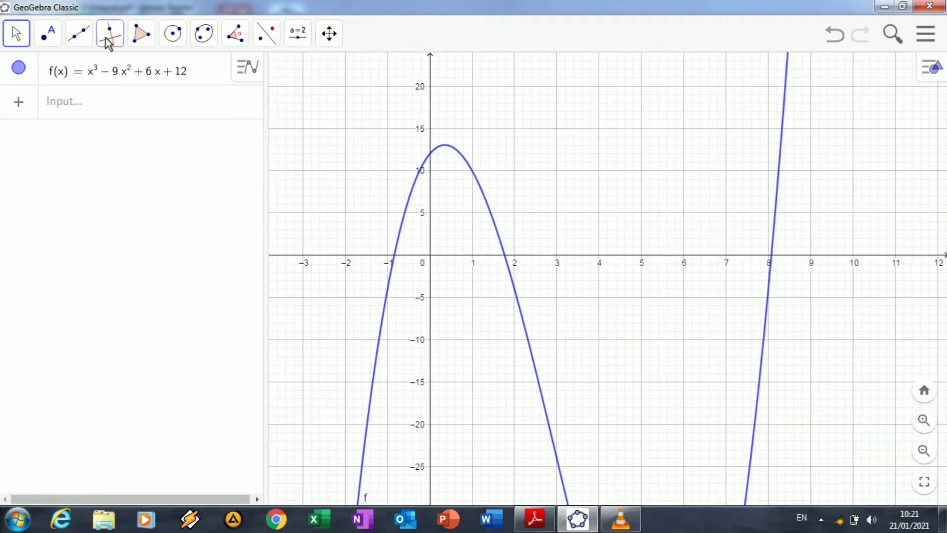
click(50, 39)
click(70, 74)
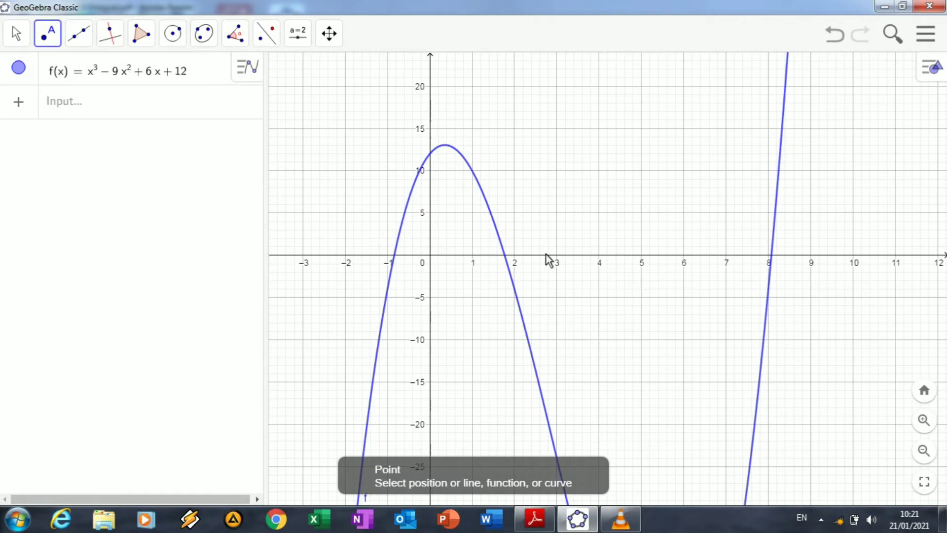
click(505, 256)
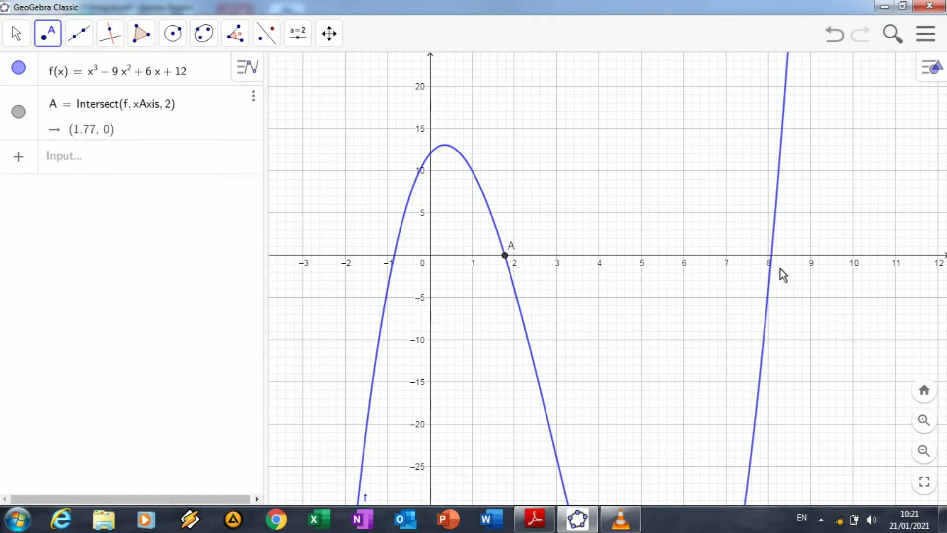
click(771, 256)
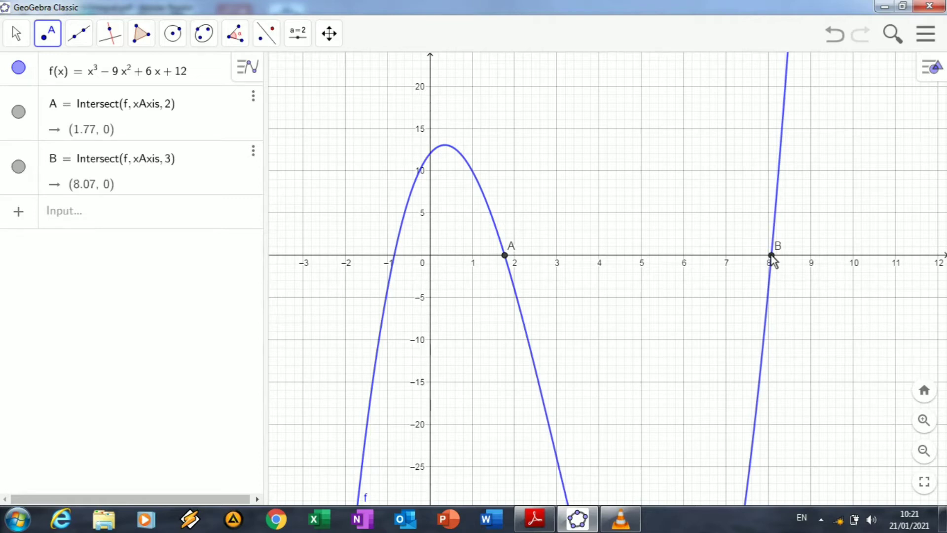
- Create the integral of f from 0 to 1.77
click(211, 206)
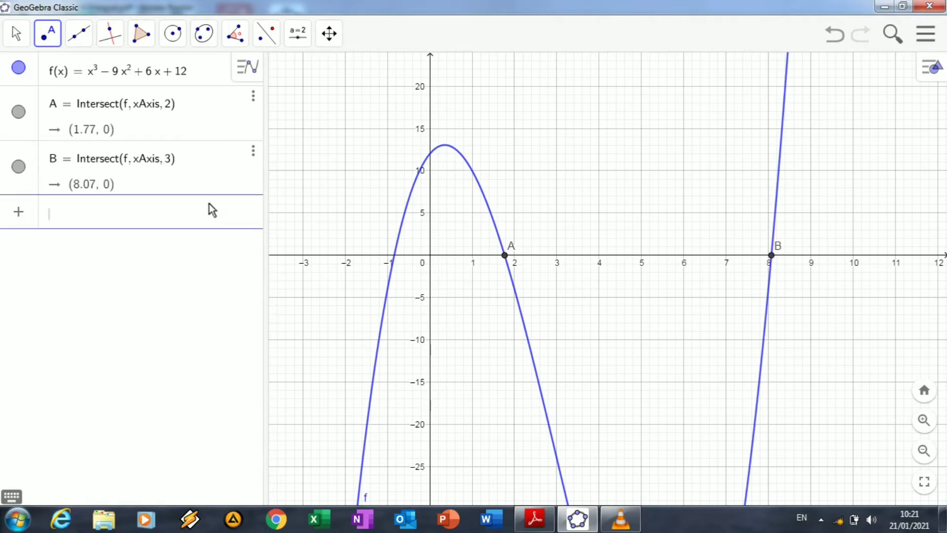
text(Integra)
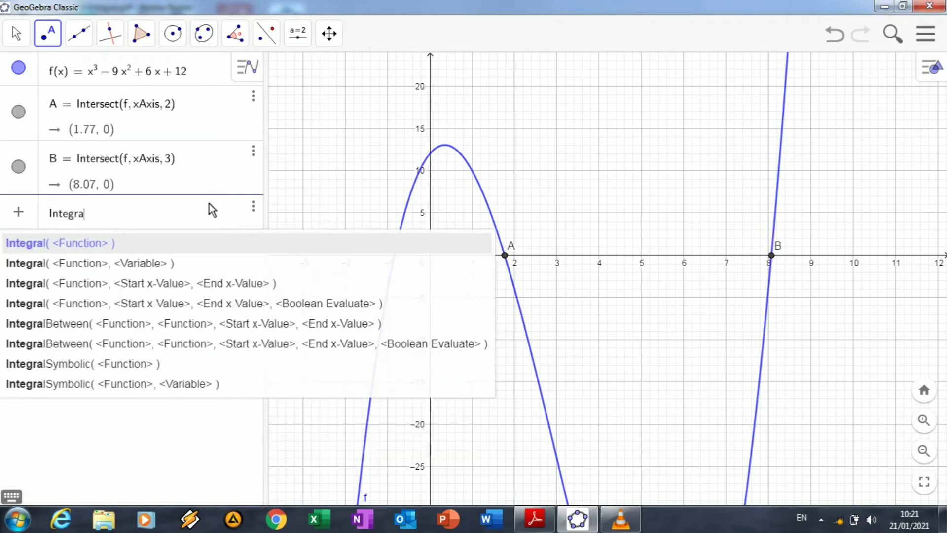
text(l()
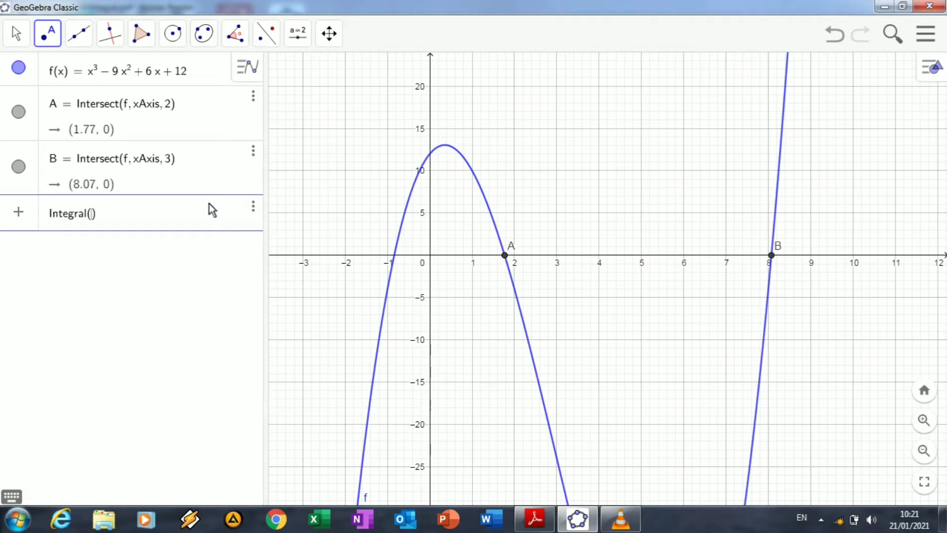
text(f, 0, 1.77)
key(Return)
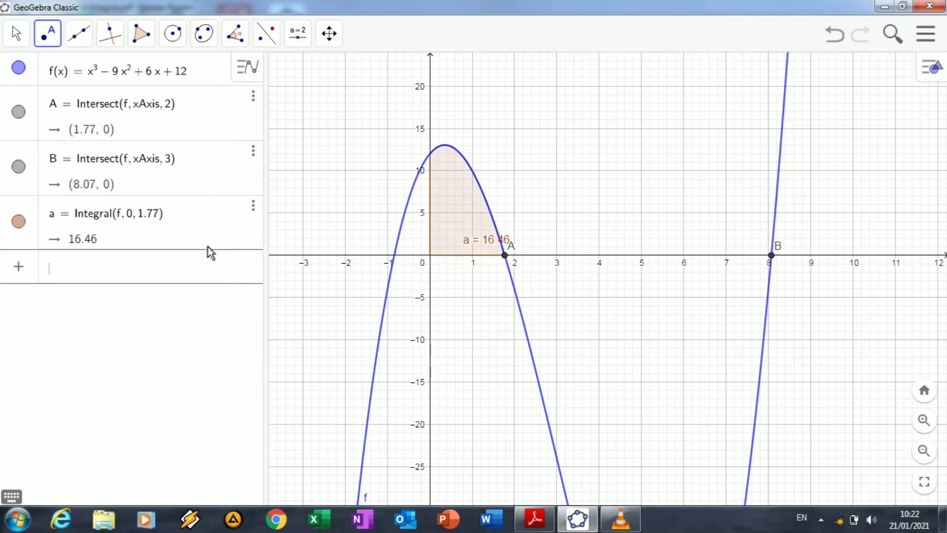
- Create the integral of f from 1.77 to 8.07
text(Inte)
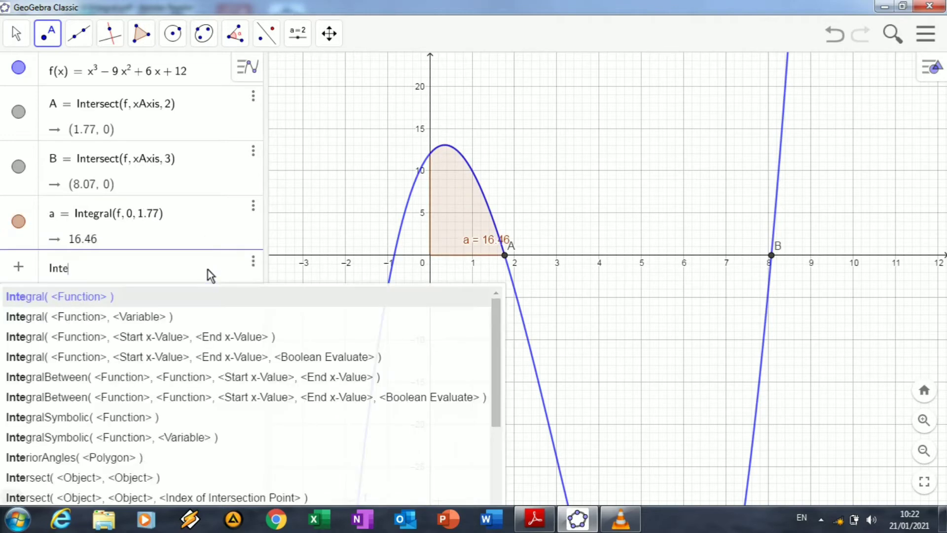
text(gral(f)
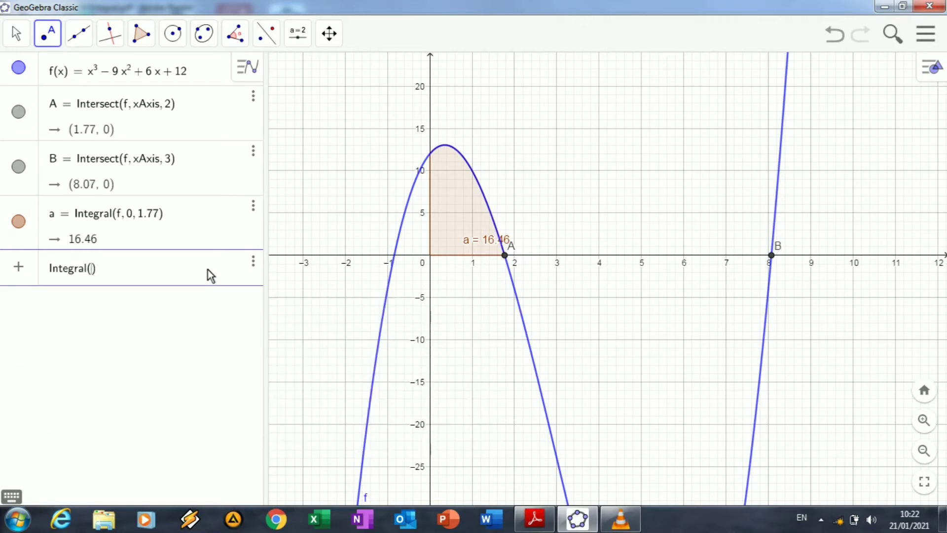
text(, 1.77, 8.07)
key(Return)
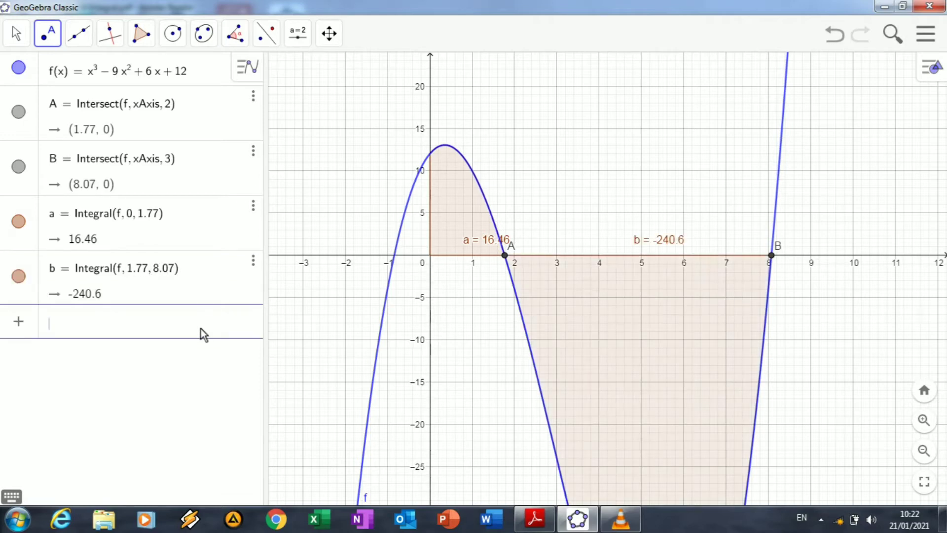
- Create the integral of f from 8.07 to 9
text(Integr)
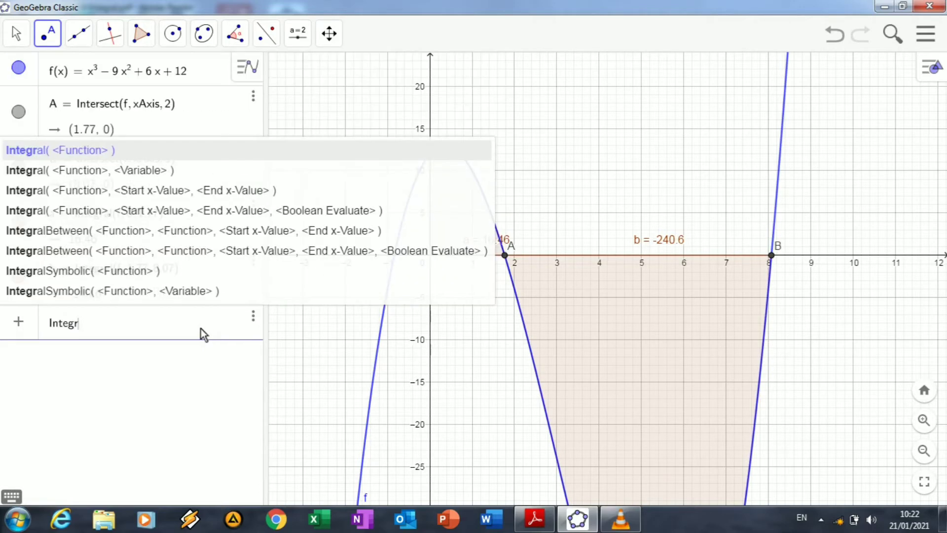
text(al()
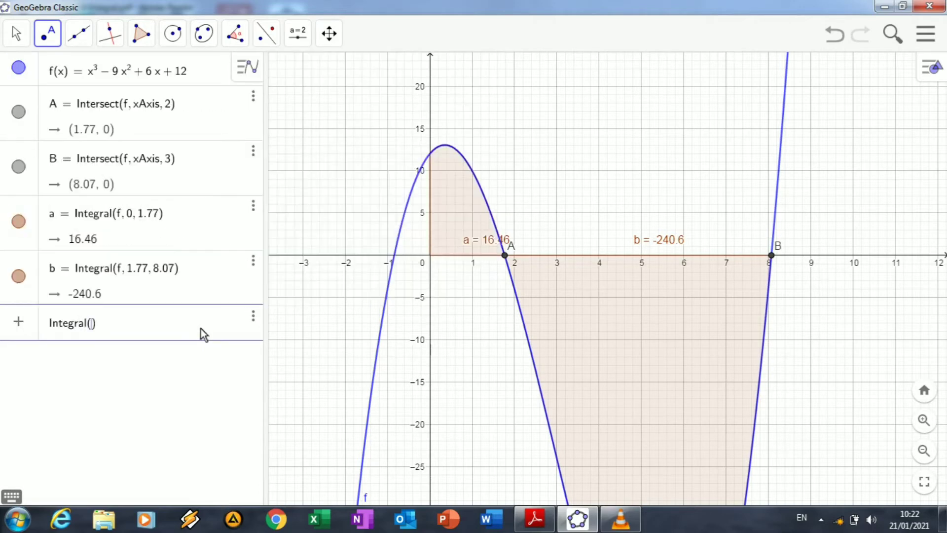
text(f, 8.07, 9)
key(Return)
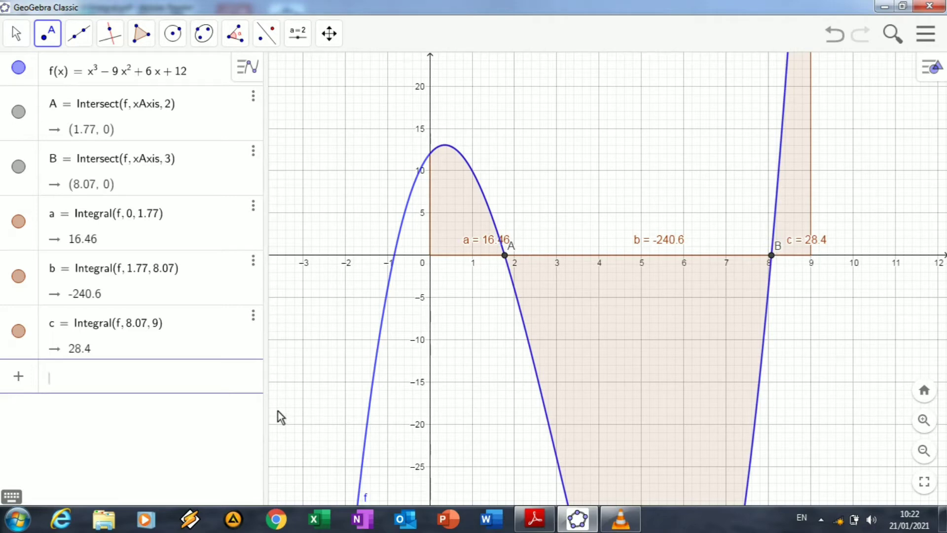
text(U)
key(Return)
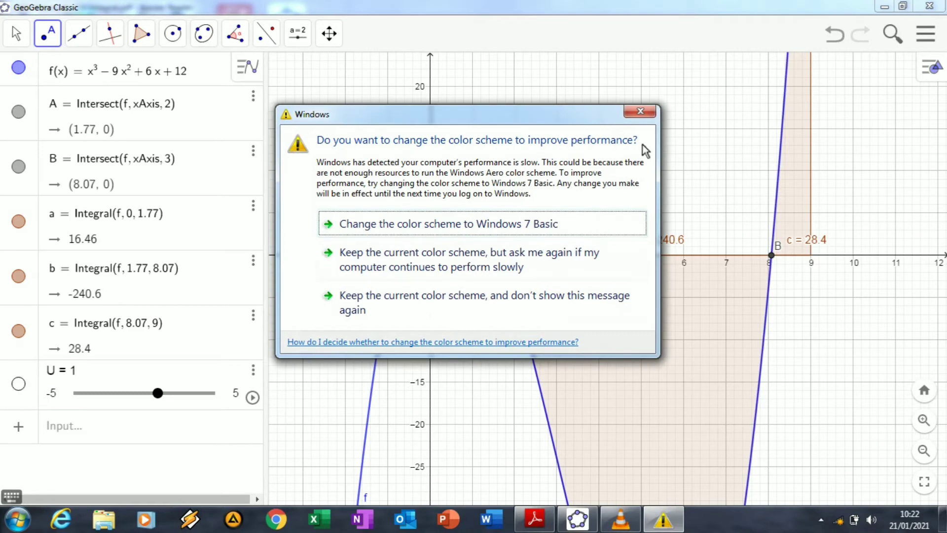
click(640, 112)
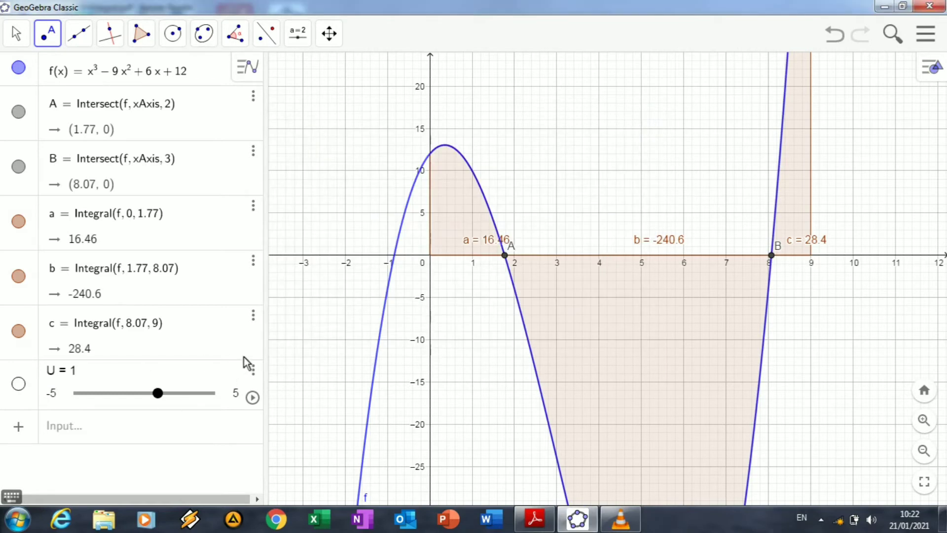
click(253, 374)
click(276, 392)
- Create the upper sum of f from 0 to 1.77, entering 8.07 as the number of rectangles
click(140, 384)
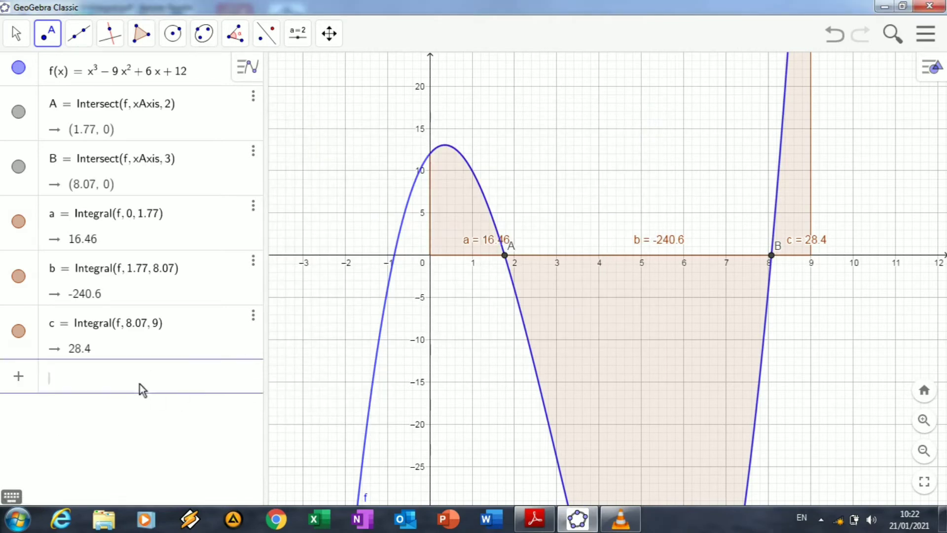
text(Upper)
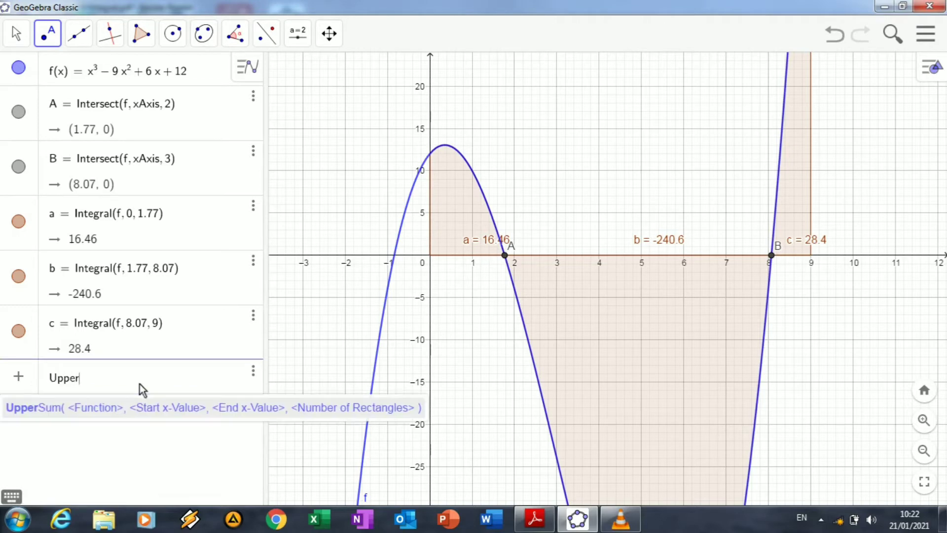
text(Sum)
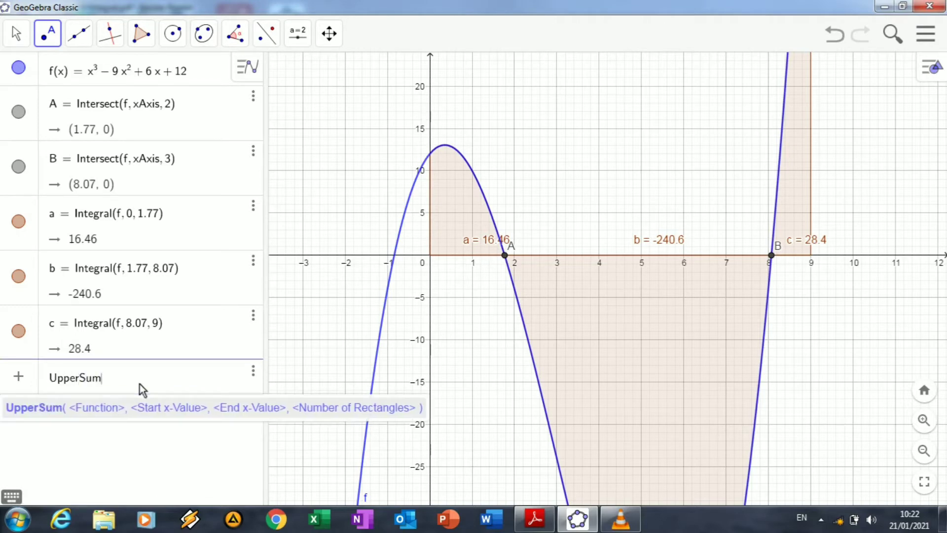
text(()
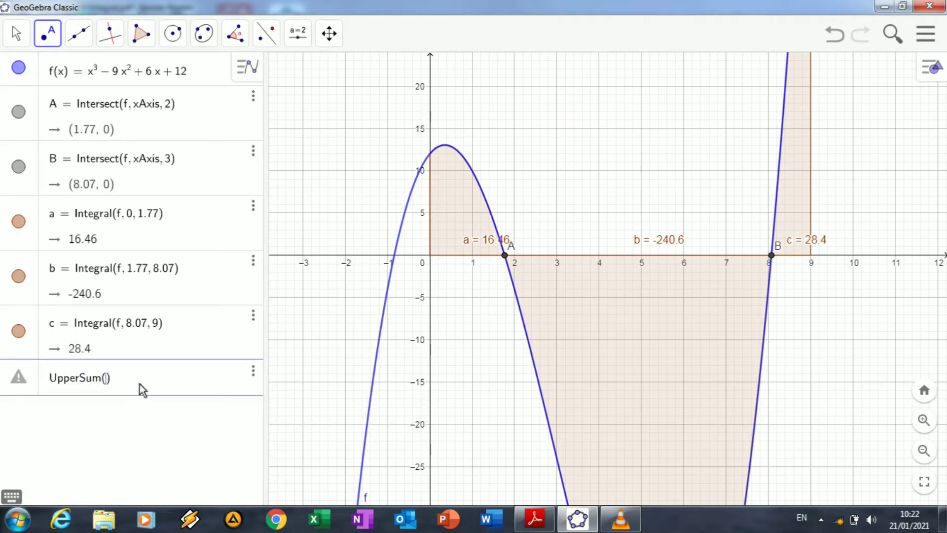
text(f, 0, 1.77, 8.07)
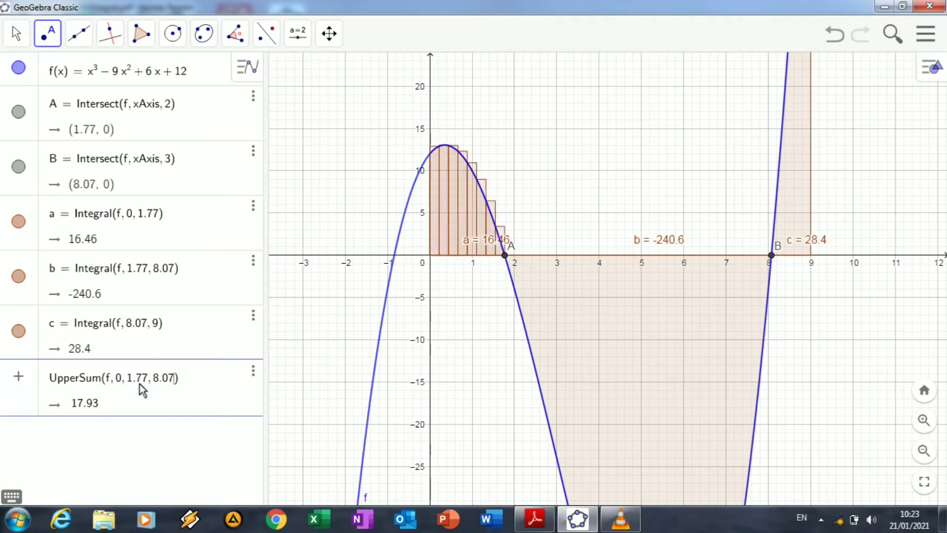
key(Return)
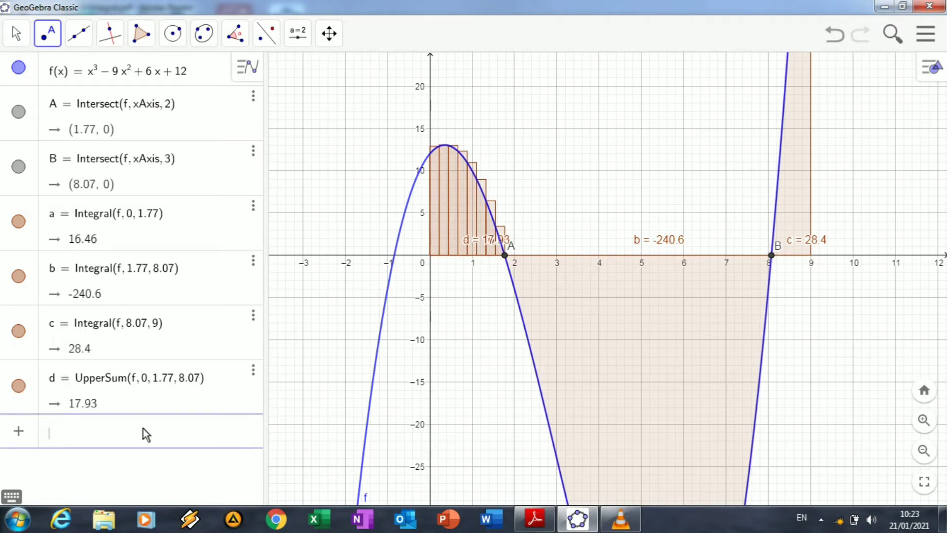
- Create the upper sum of f from 1.77 to 8.07, with 9 as the number of rectangles
text(UpperS)
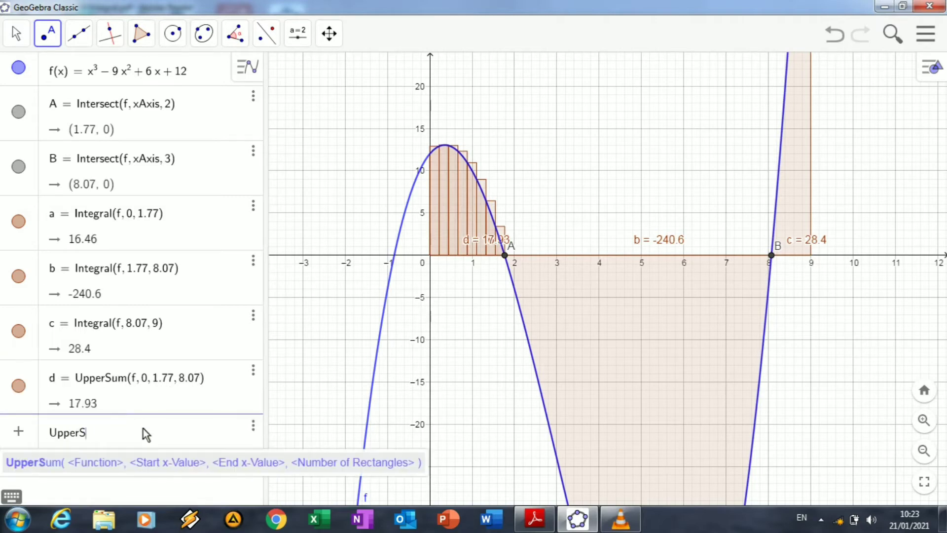
text(um()
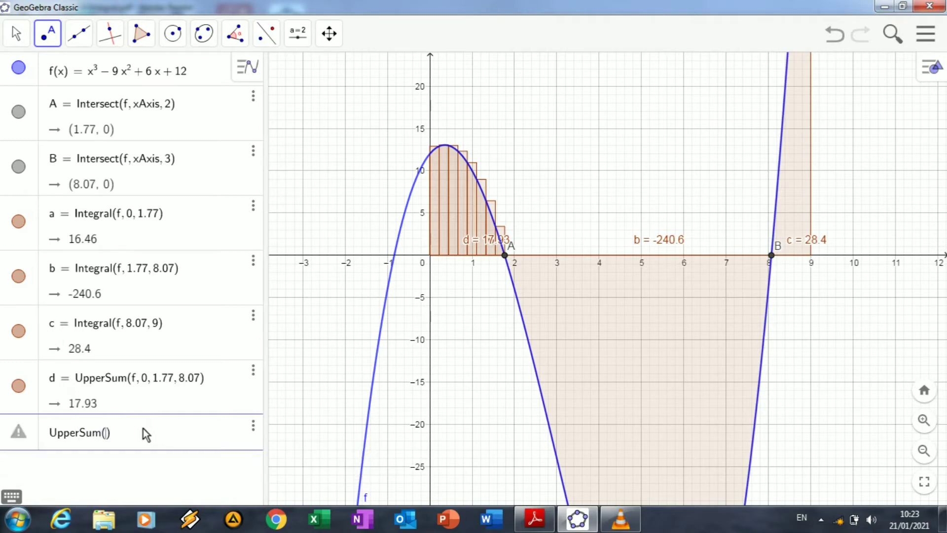
text(f, 1.77, 8.07, 9)
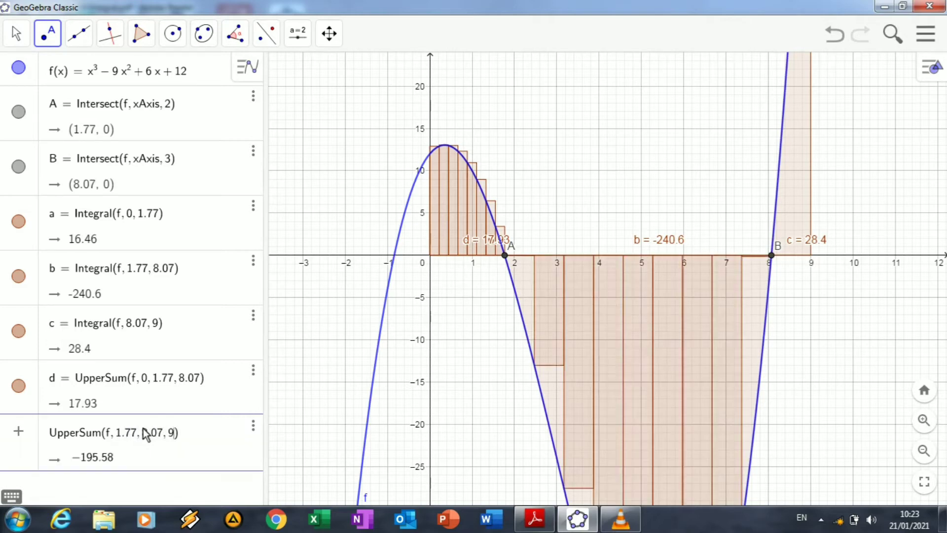
key(Return)
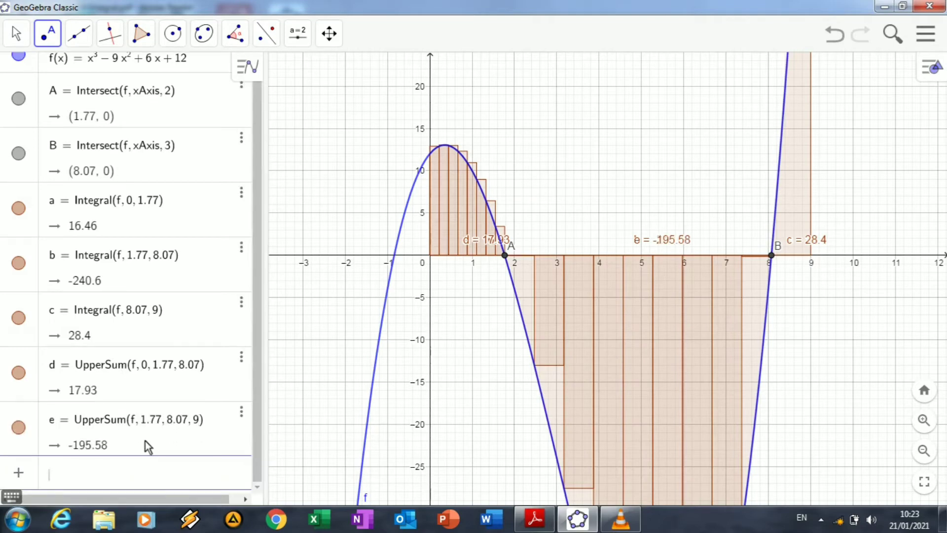
- Create the upper sum of f from 8.07 to 9, entering 1.77 as the number of rectangles
text(Uppe)
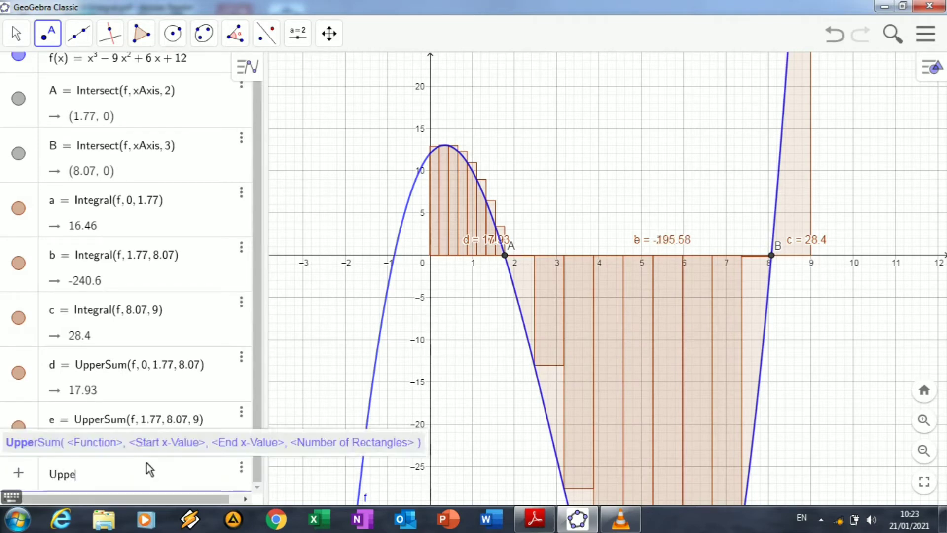
text(rSum)
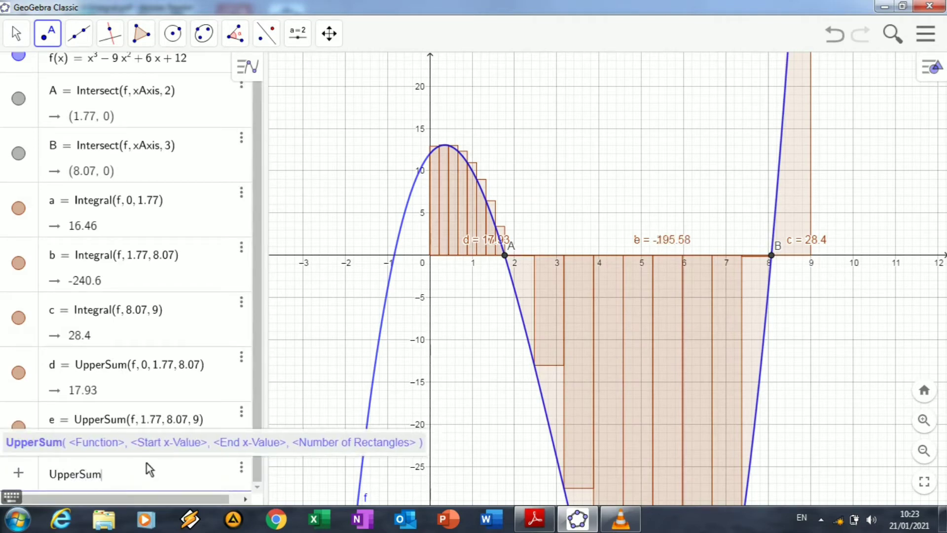
text((f)
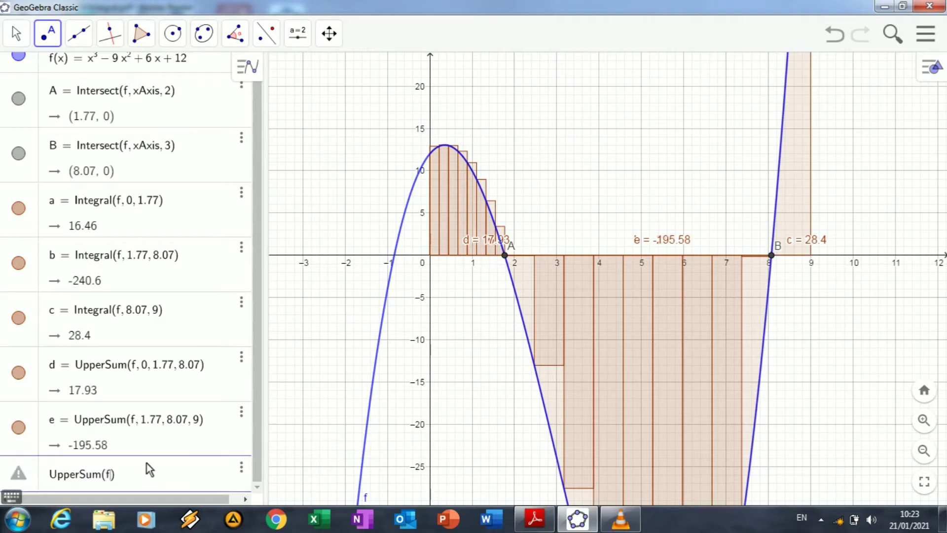
text(, 8.07, 9, 1.77)
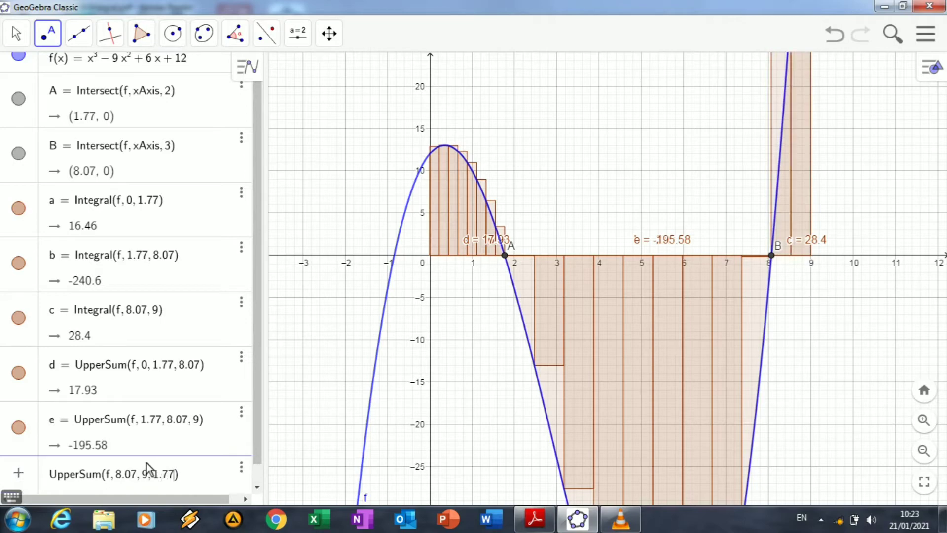
key(Return)
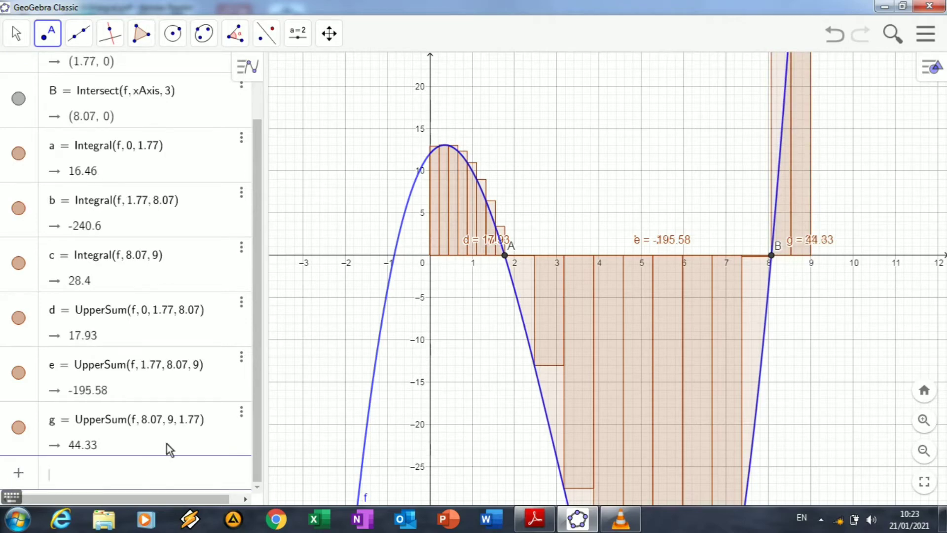
click(923, 451)
click(924, 451)
click(924, 451)
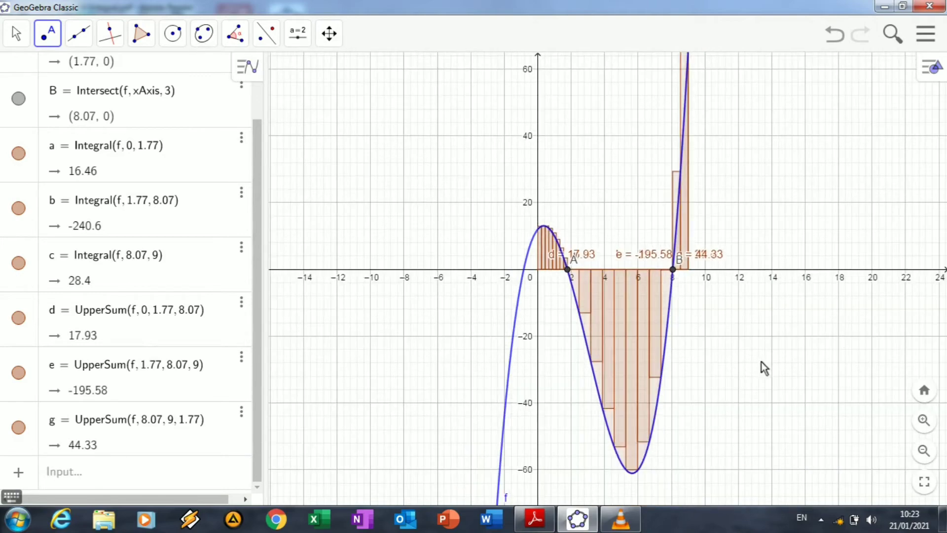
click(712, 253)
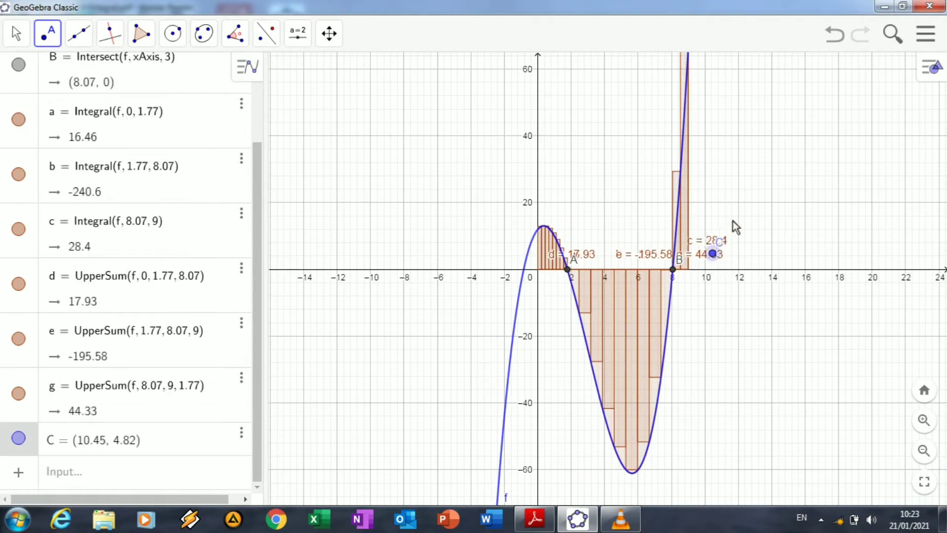
click(836, 34)
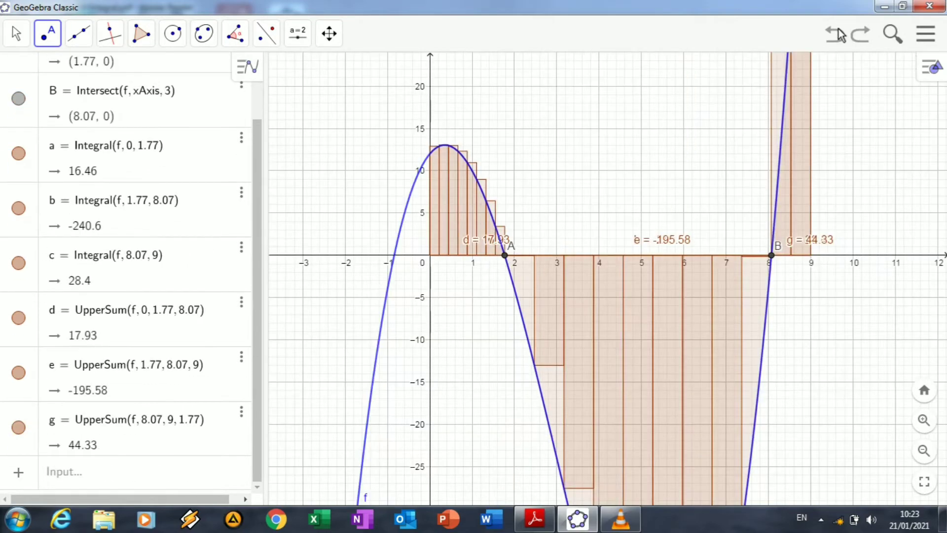
- Separate the overlapping integral and upper sum value labels, placing a and d beside the first region, b above e, and c and g beside the last
click(924, 452)
click(923, 452)
click(923, 451)
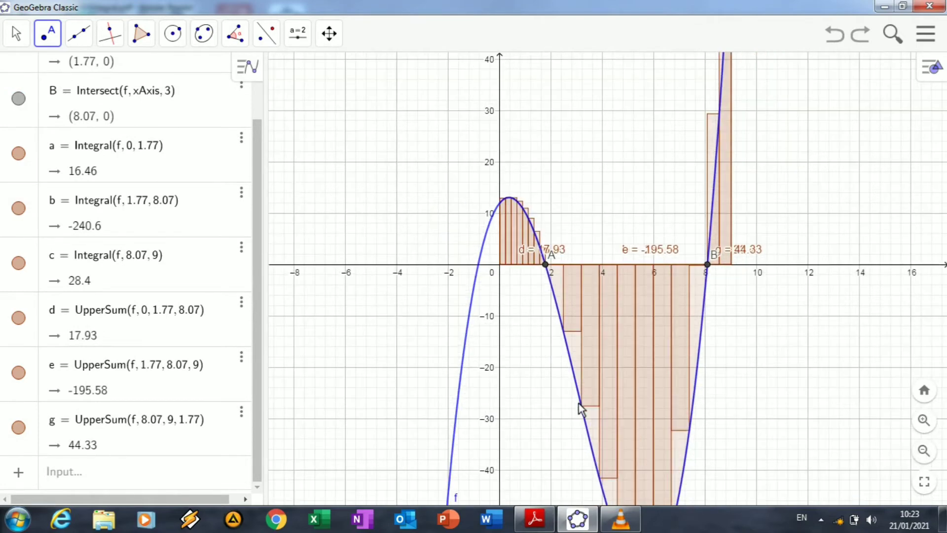
mouse_move(619, 525)
click(328, 32)
click(347, 75)
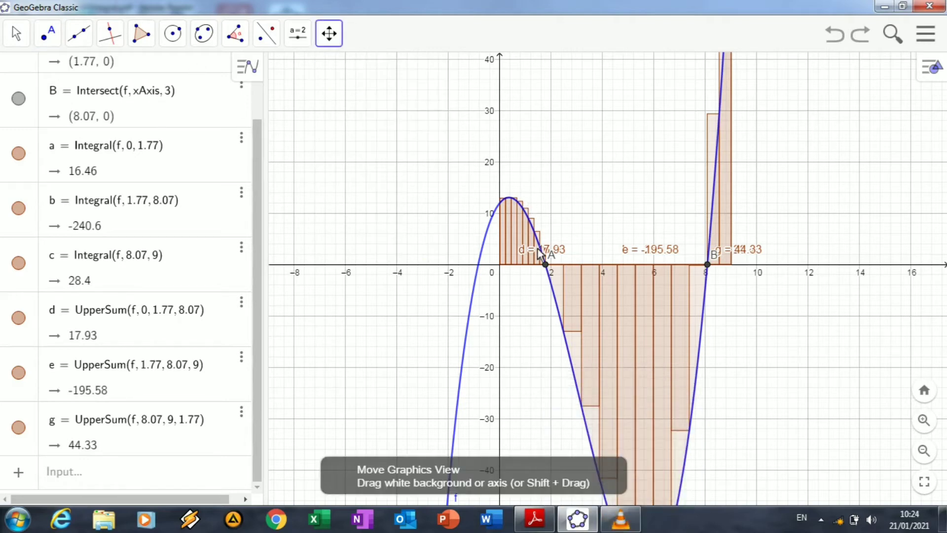
drag(563, 254, 565, 223)
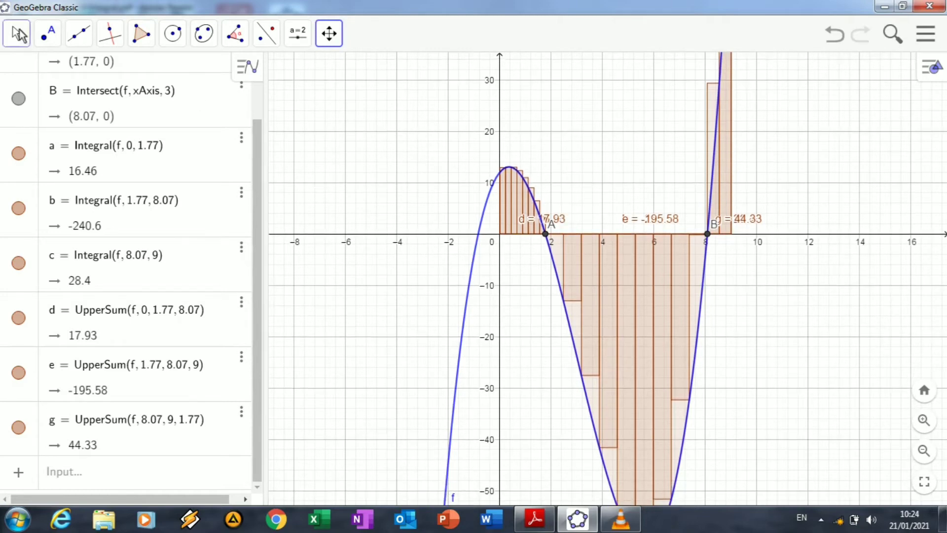
click(16, 33)
click(44, 75)
drag(529, 223, 586, 210)
drag(644, 217, 643, 205)
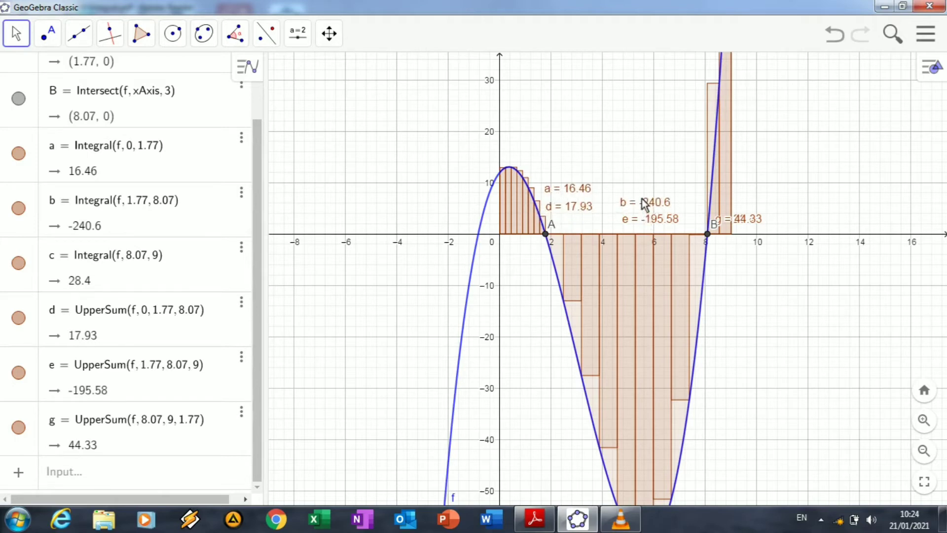
drag(729, 218, 770, 219)
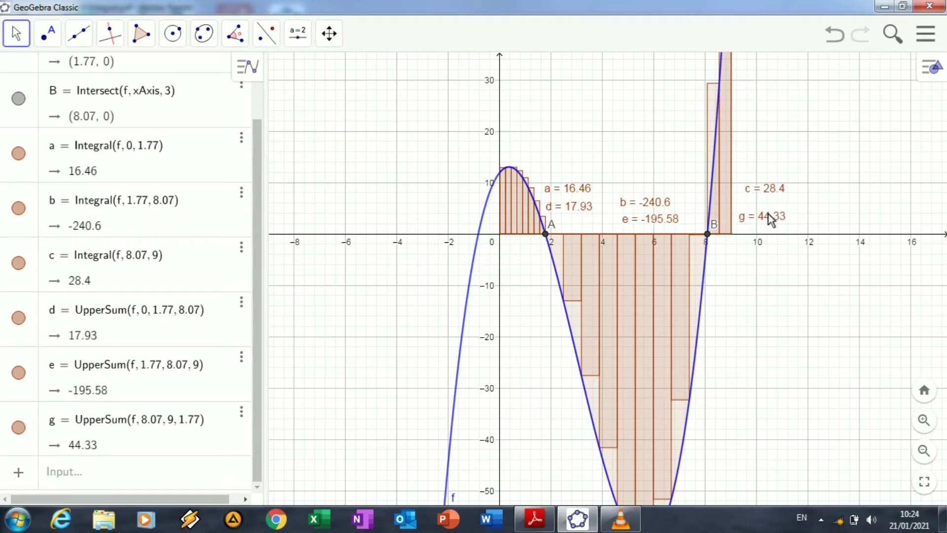
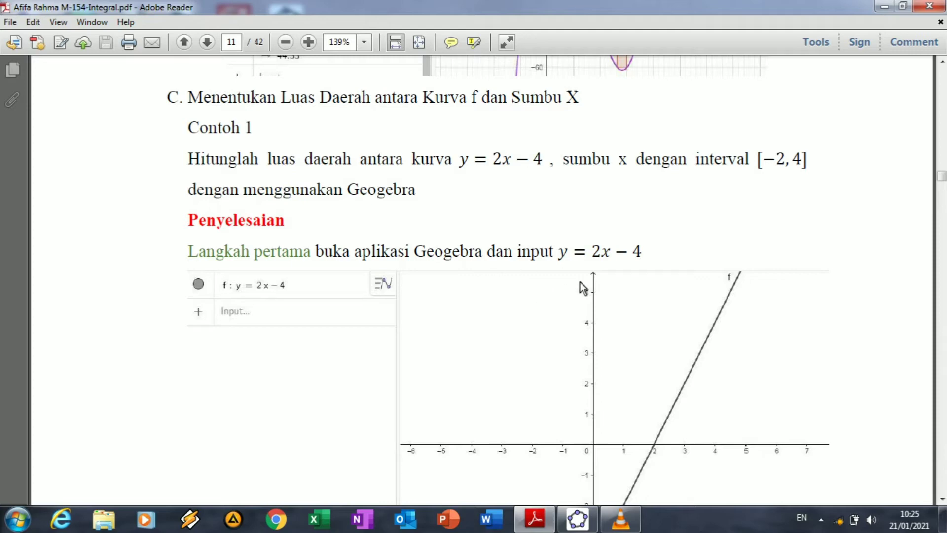
- Switch to GeoGebra and enter the line y = 2x − 4
click(577, 519)
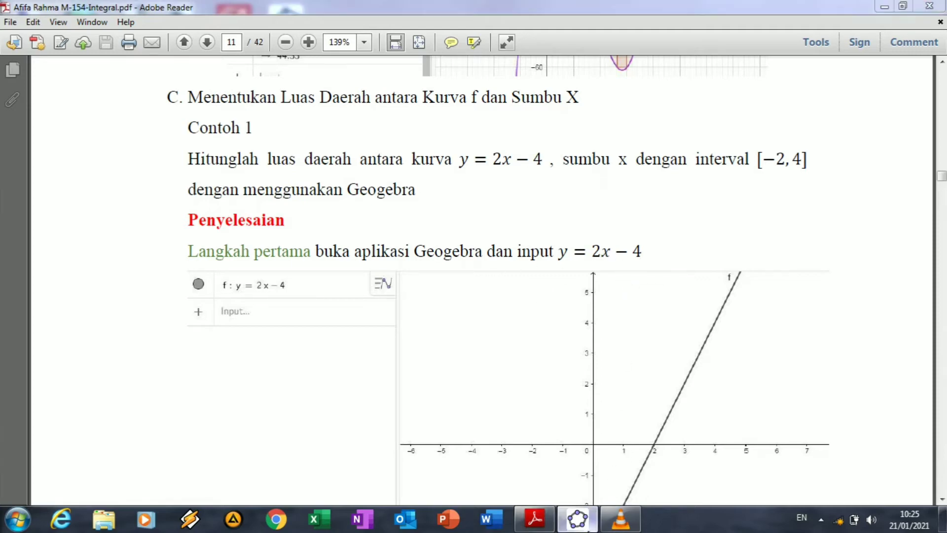
click(179, 73)
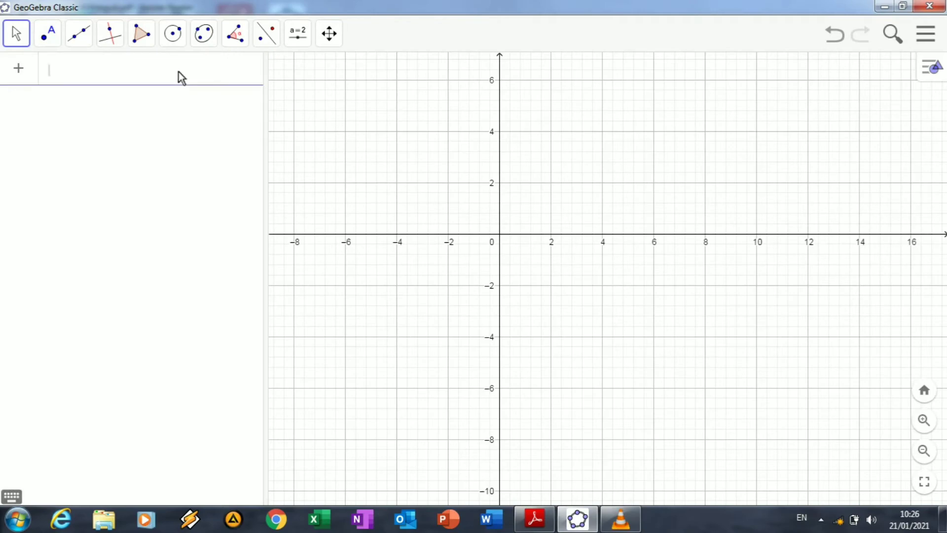
text(y=2)
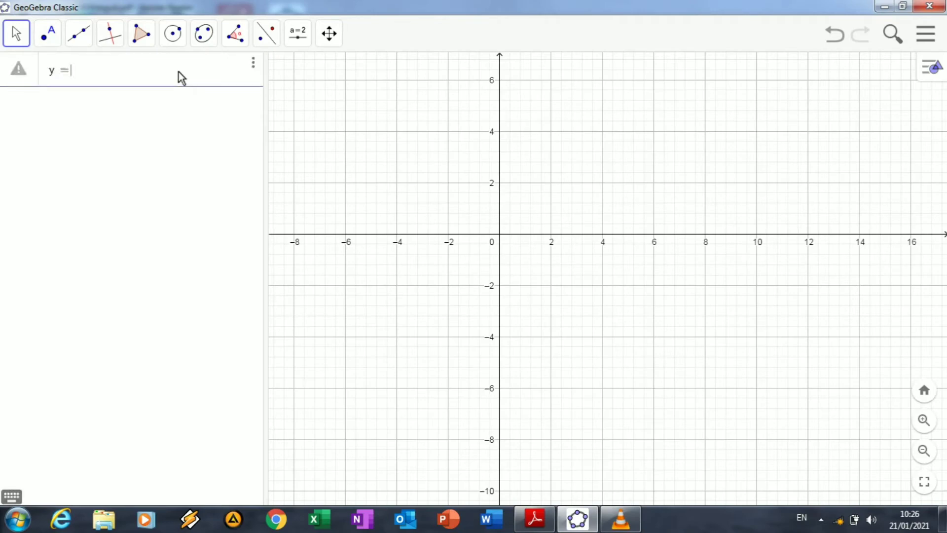
text(x-4)
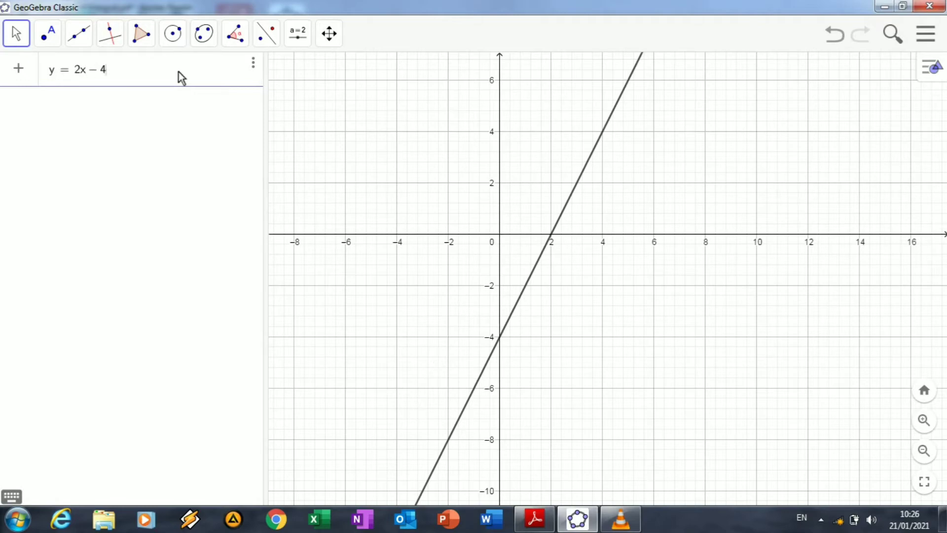
key(Return)
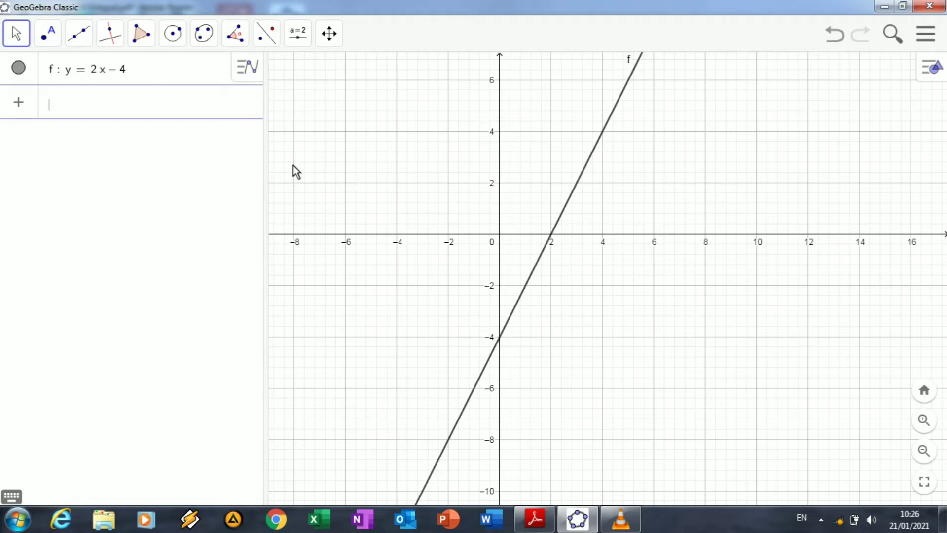
- Construct lines perpendicular to the x-axis through the points (−2, 0) and (4, 0)
click(110, 36)
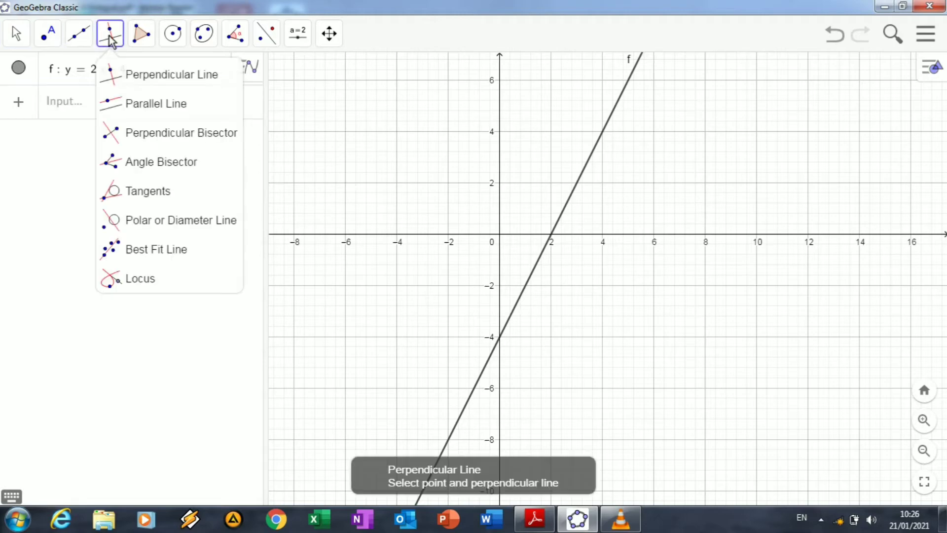
click(135, 75)
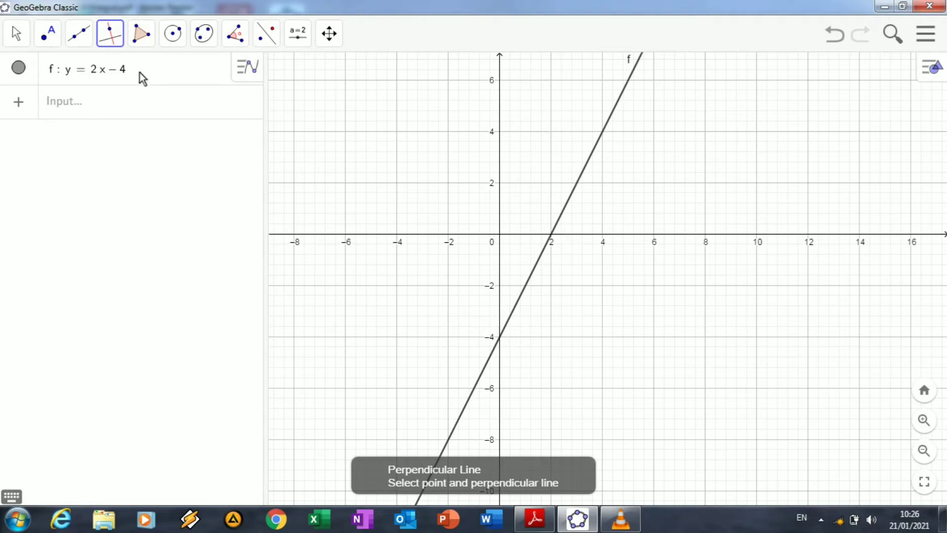
click(447, 235)
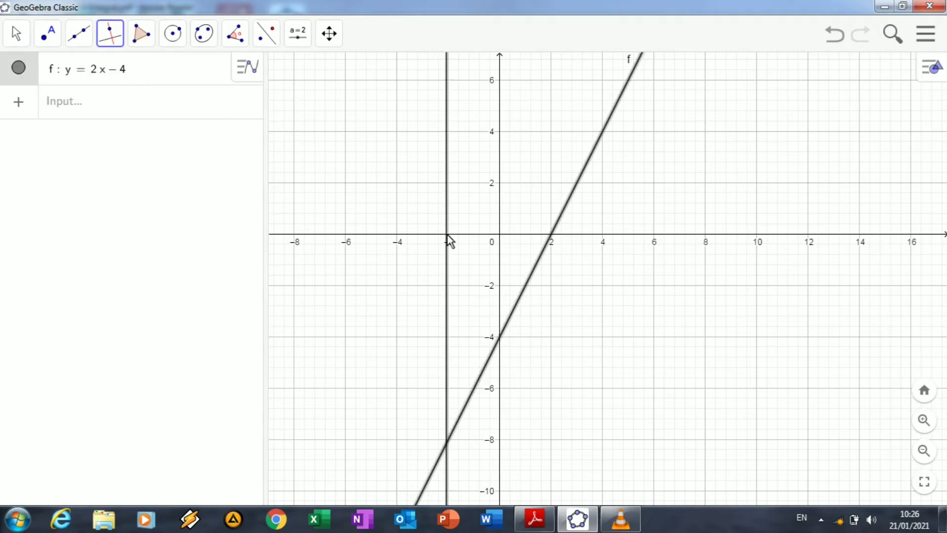
click(447, 234)
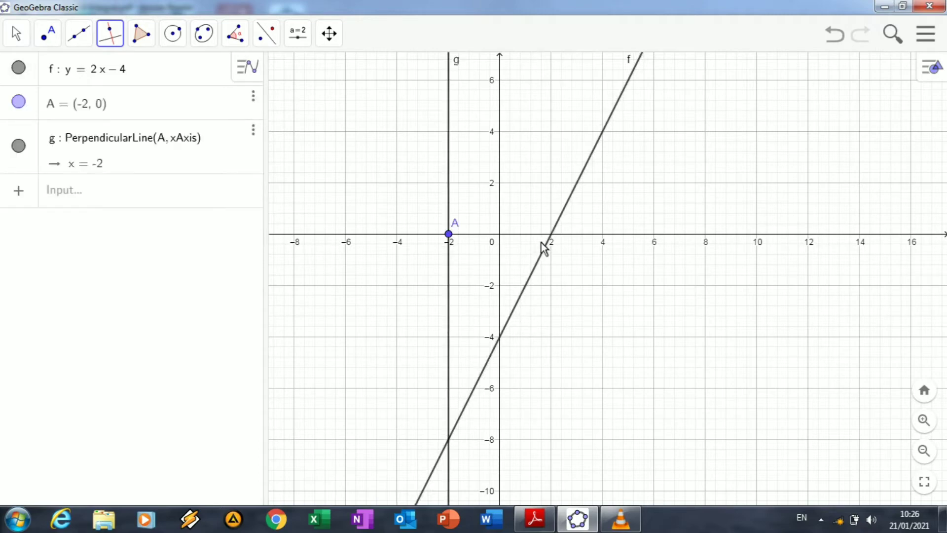
click(603, 235)
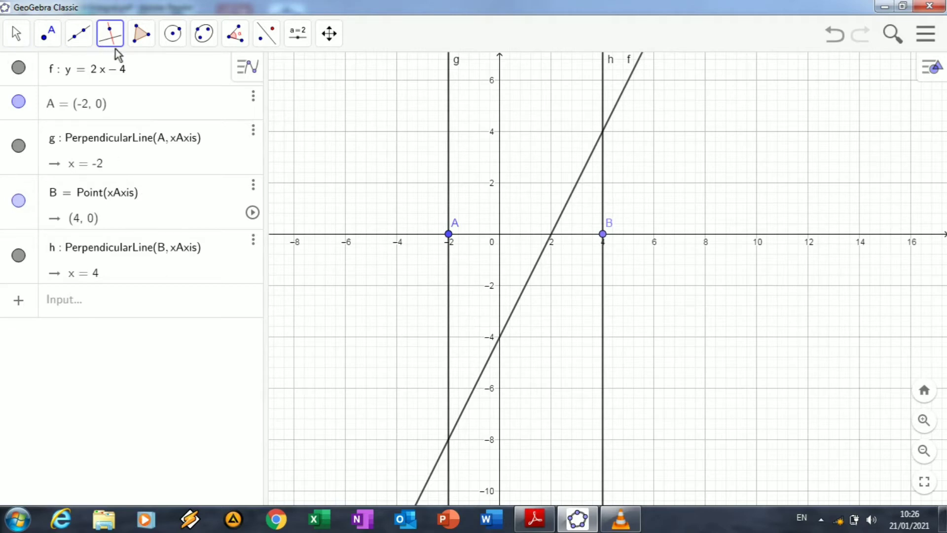
- Create a triangle above the x-axis with the Polygon tool, using vertices (2, 0), (4, 0) and (4, 4)
click(140, 41)
click(154, 74)
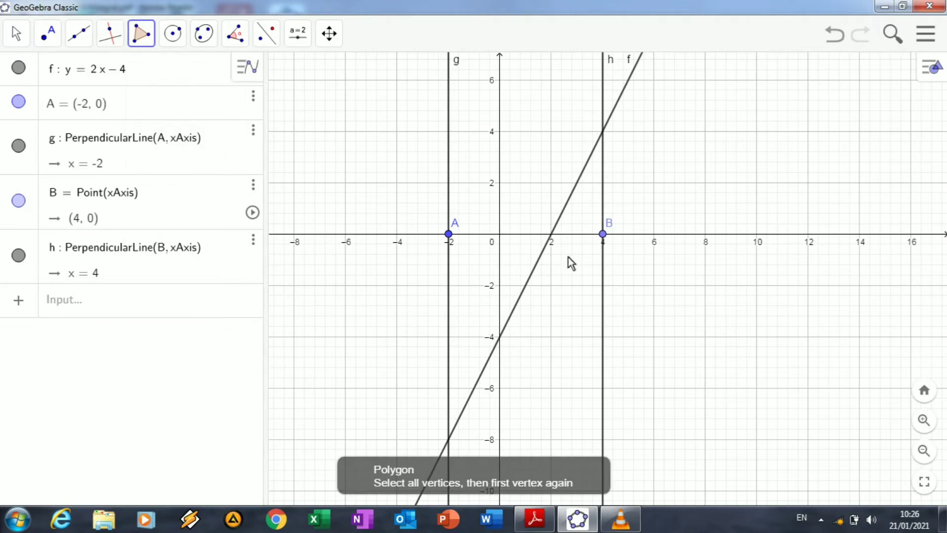
click(551, 235)
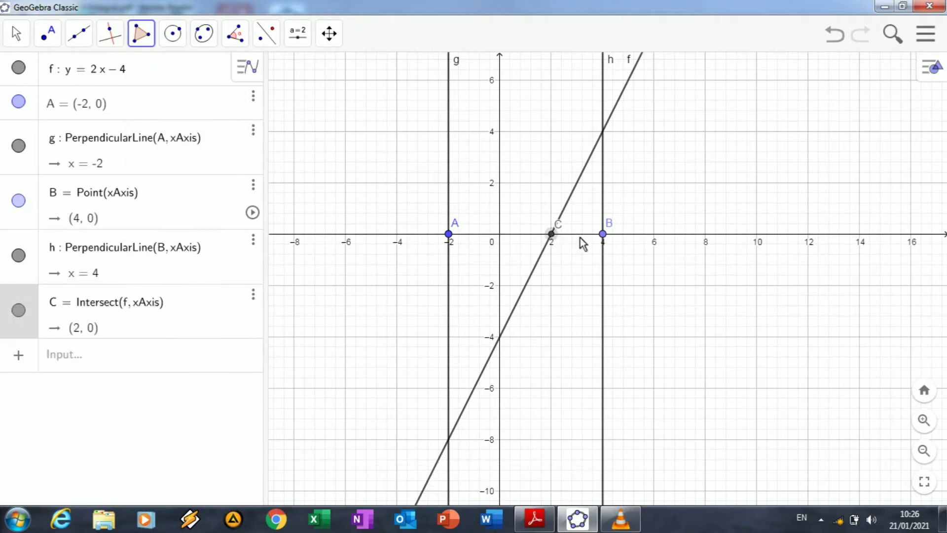
click(602, 234)
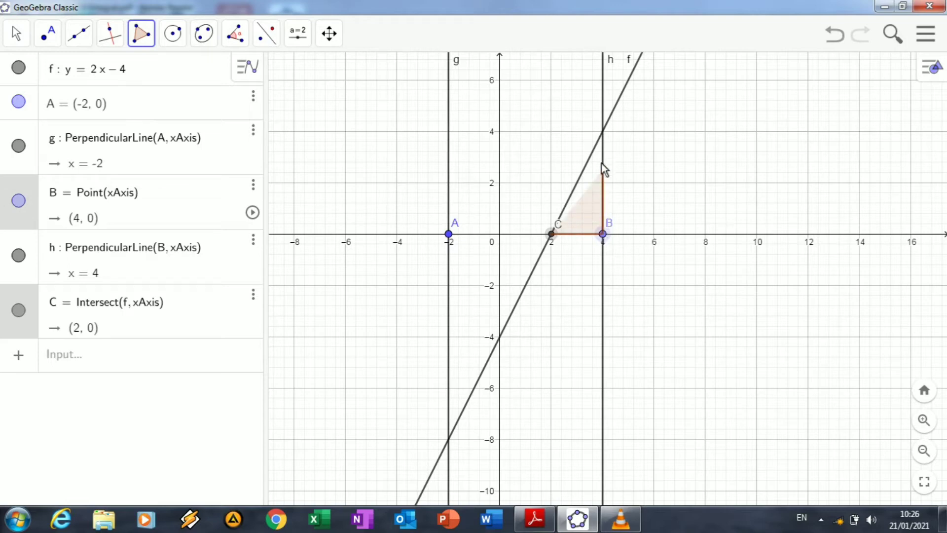
click(603, 131)
click(553, 233)
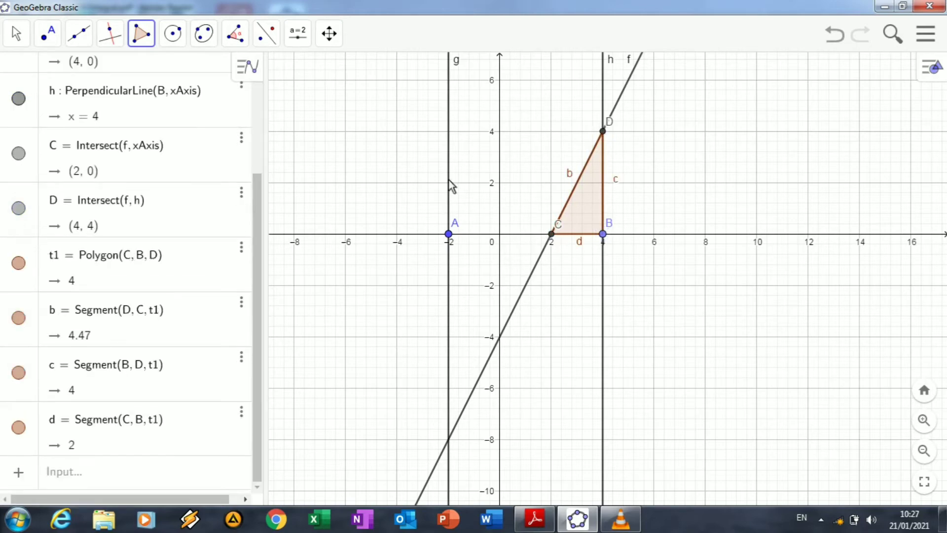
- Create a second polygon below the x-axis with vertices (2, 0), (−2, 0) and (−2, −8)
click(552, 234)
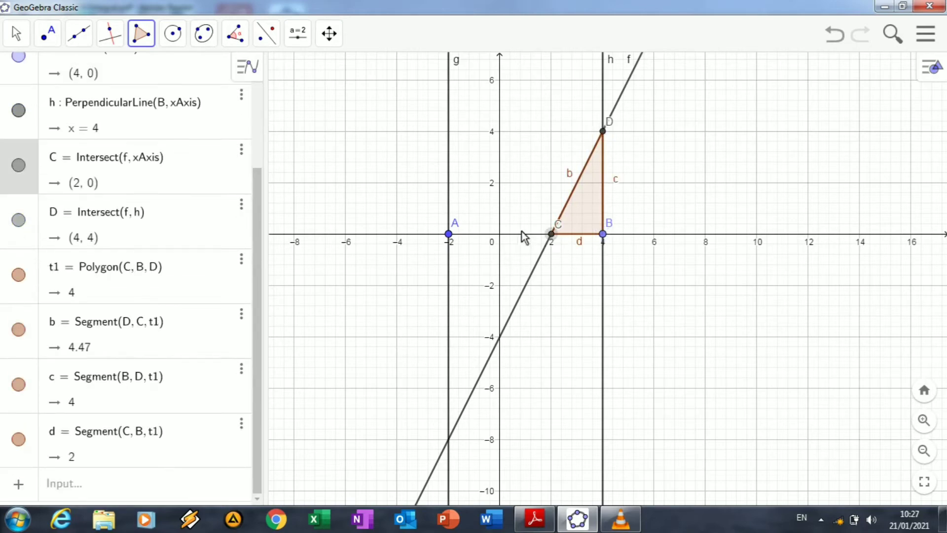
click(448, 235)
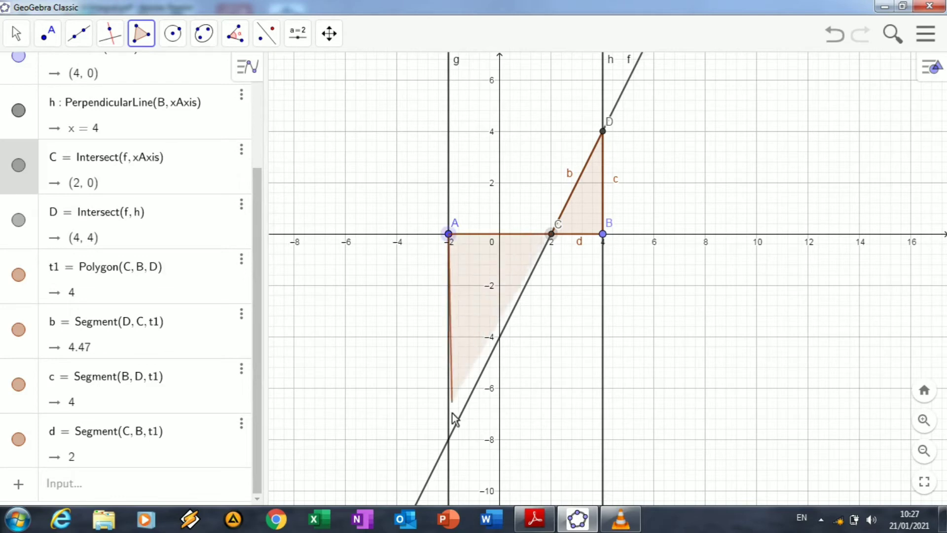
click(449, 439)
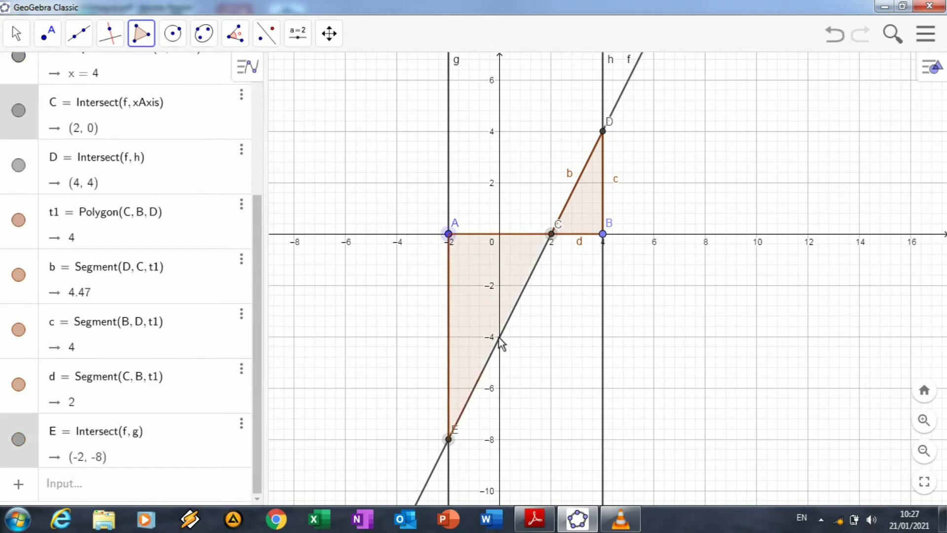
click(551, 235)
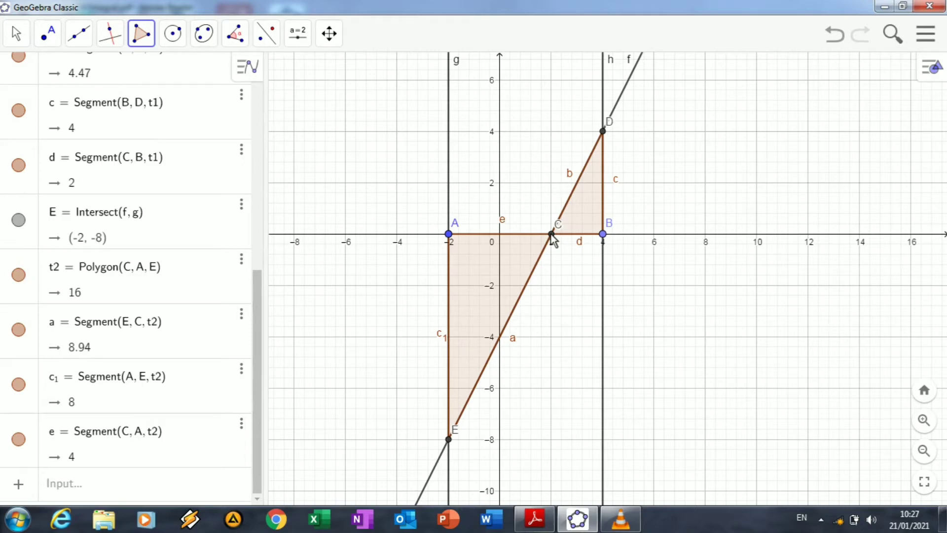
- Rename the triangle CAE below the x-axis as Segitiga1
click(329, 33)
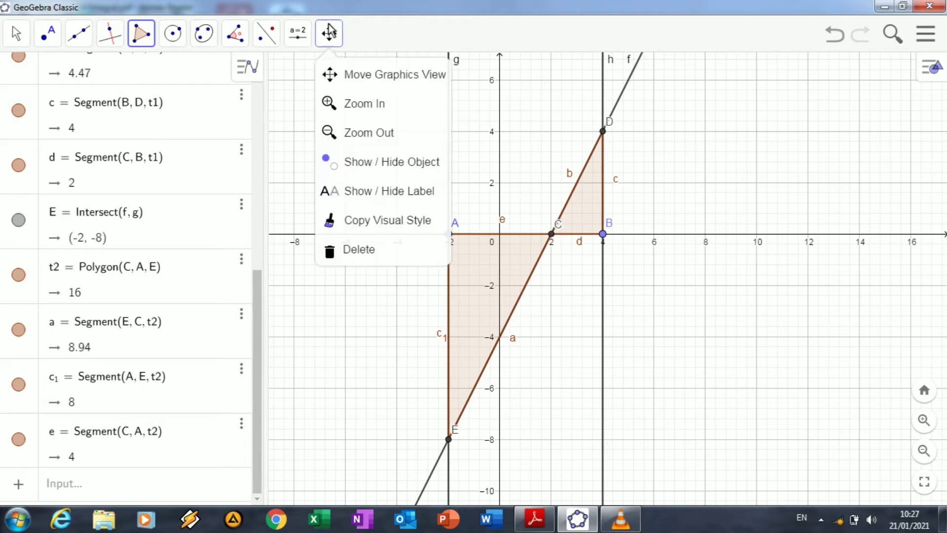
click(350, 77)
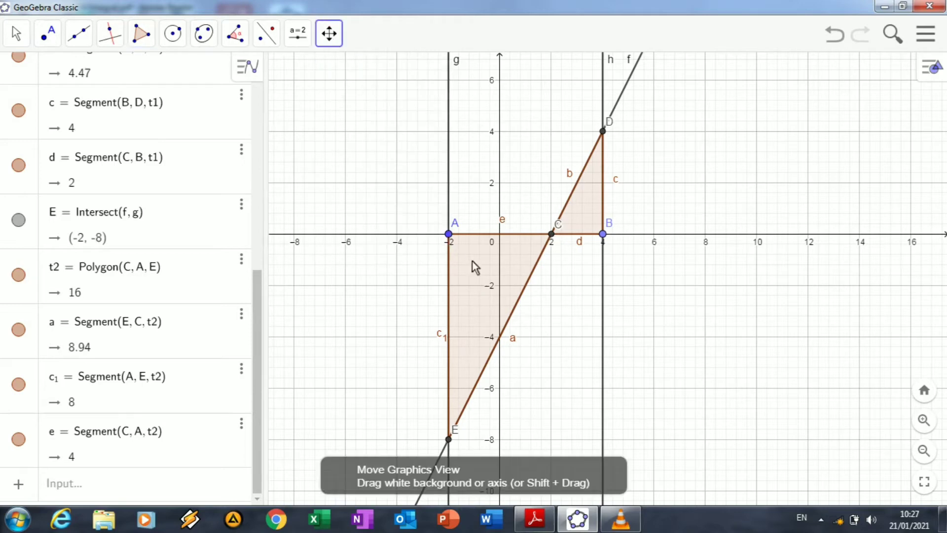
right_click(493, 289)
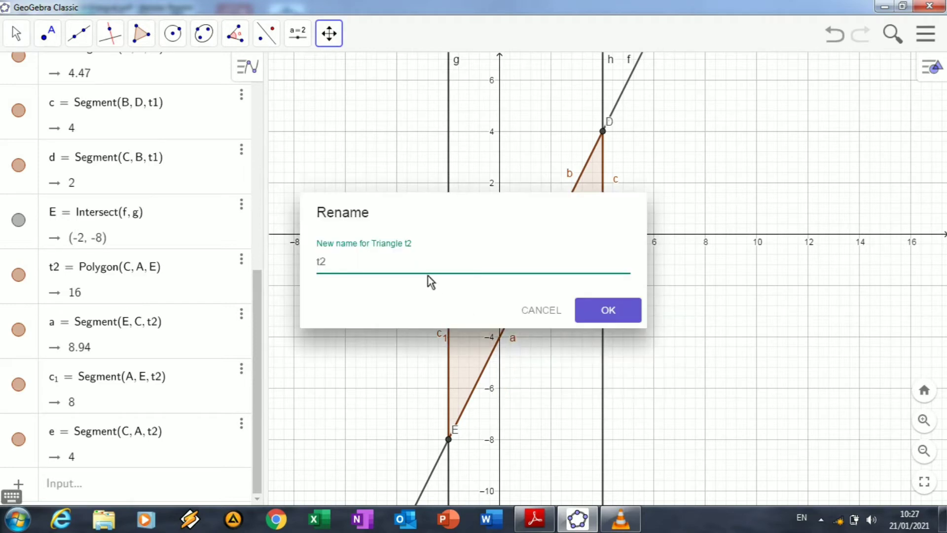
key(BackSpace)
key(BackSpace)
text(Segitiga1)
key(Return)
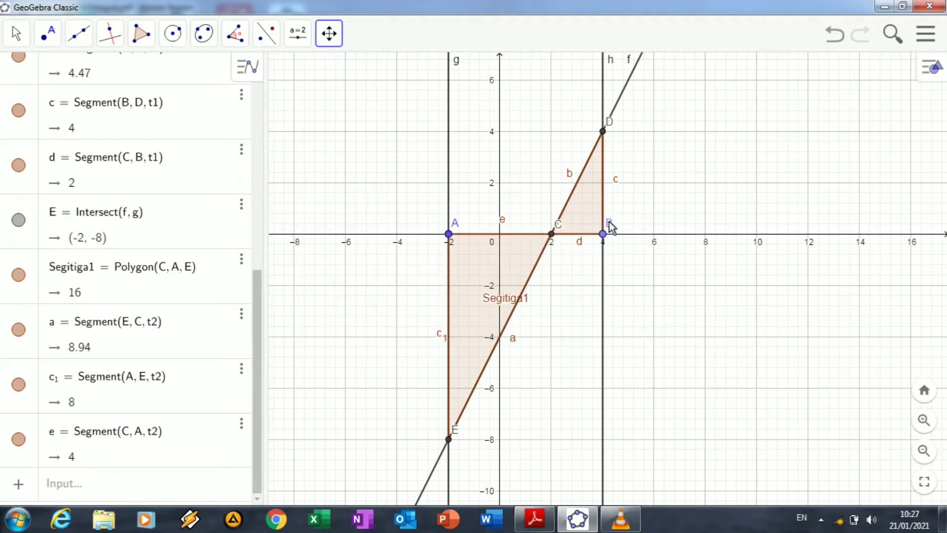
- Rename the triangle CBD above the x-axis as Segitiga2
right_click(585, 200)
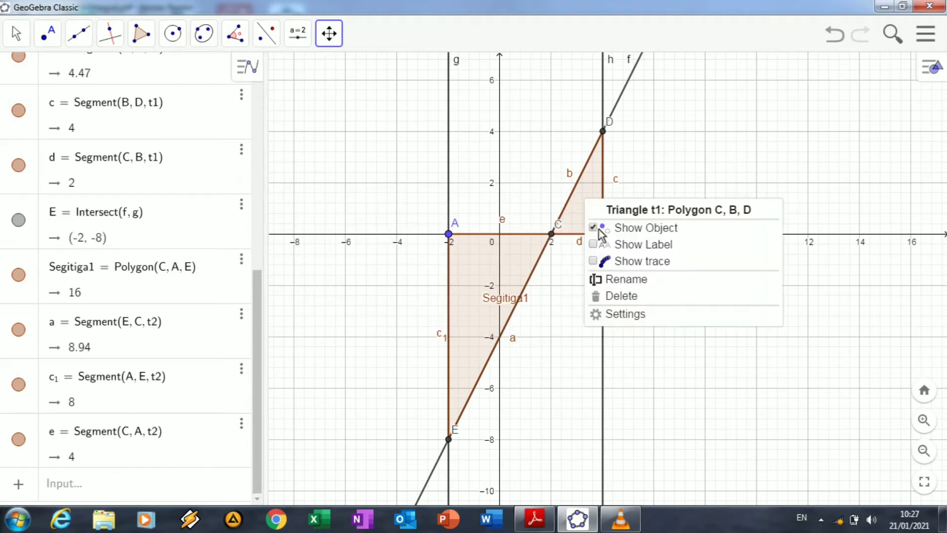
click(614, 282)
key(BackSpace)
key(BackSpace)
text(Segitiga2)
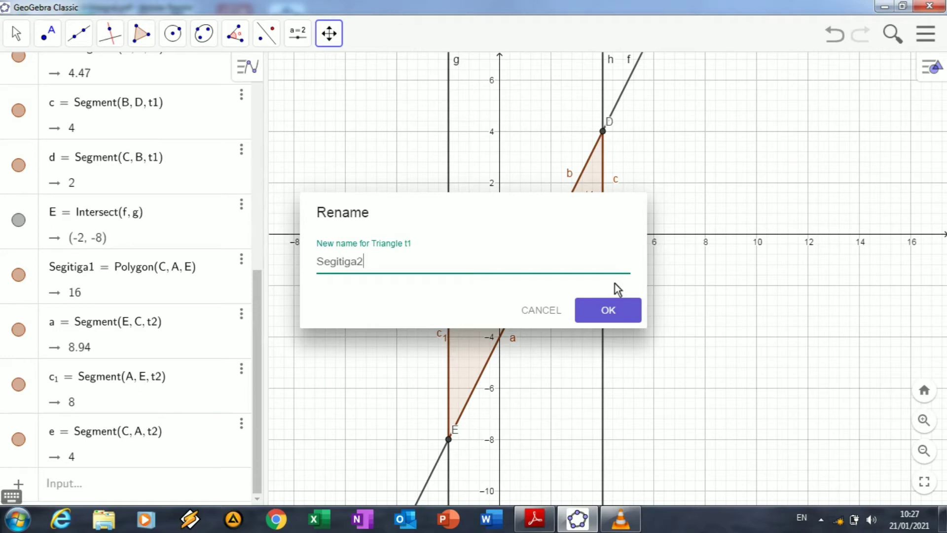
key(Return)
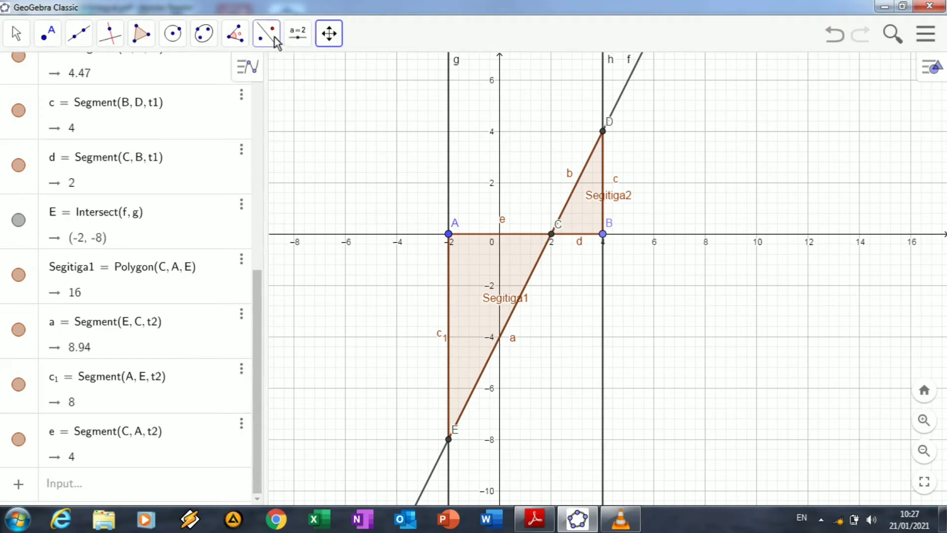
- Add area labels to the triangles Segitiga1 and Segitiga2 with the Area tool
click(298, 39)
click(267, 43)
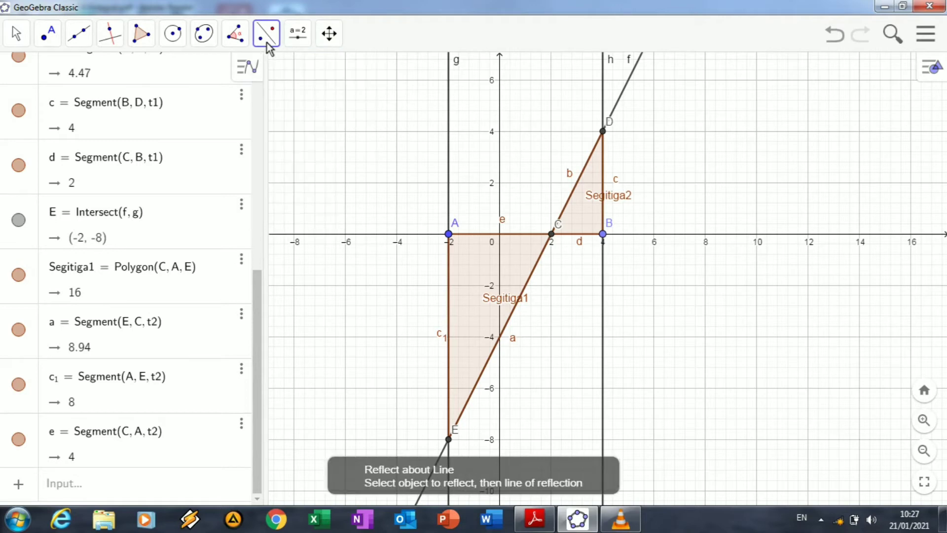
click(235, 34)
click(267, 167)
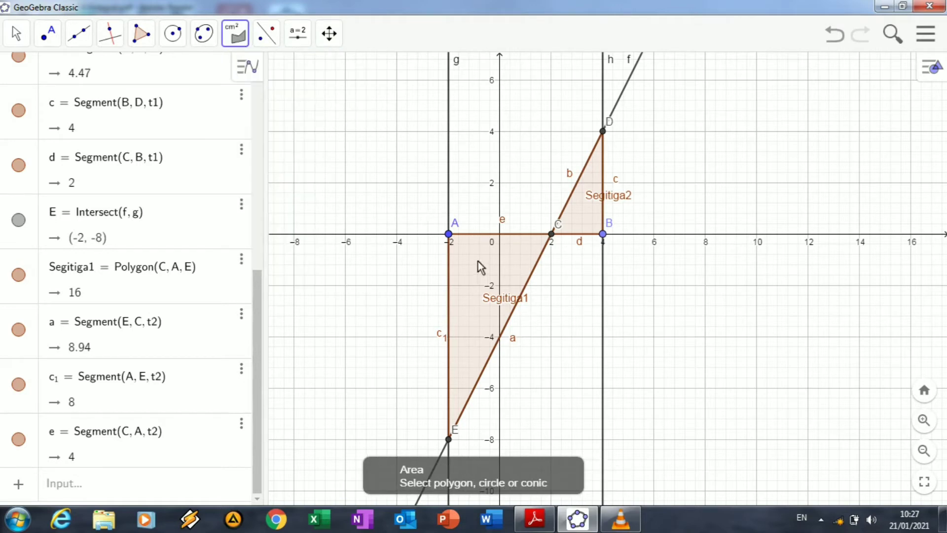
click(477, 308)
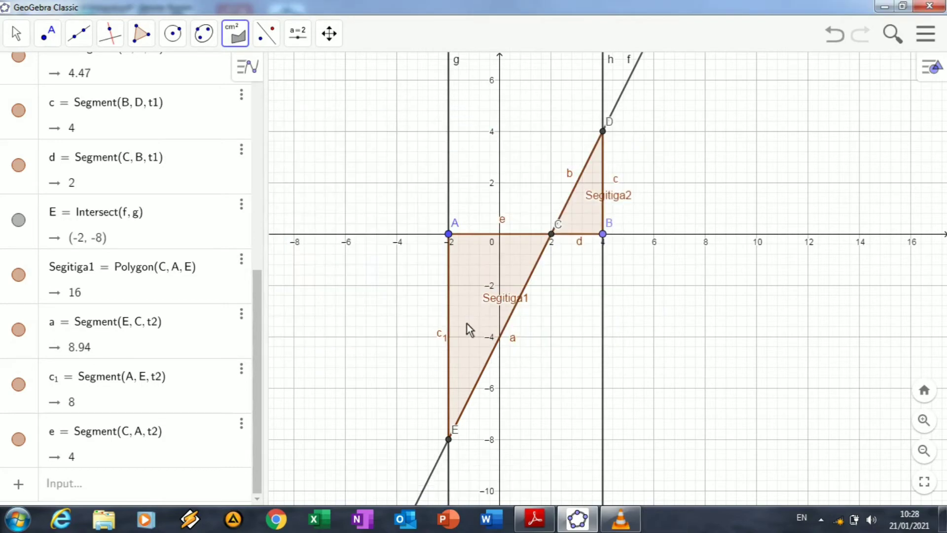
click(478, 309)
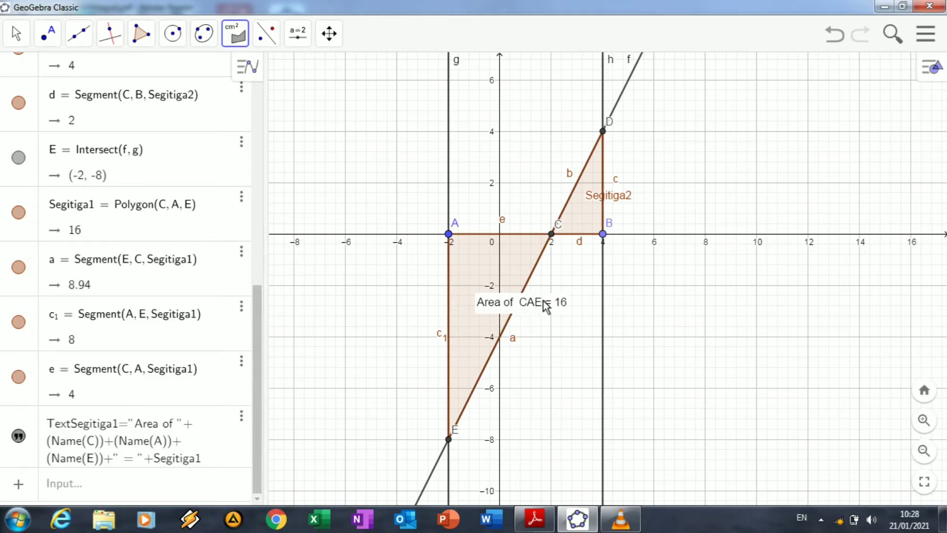
click(589, 217)
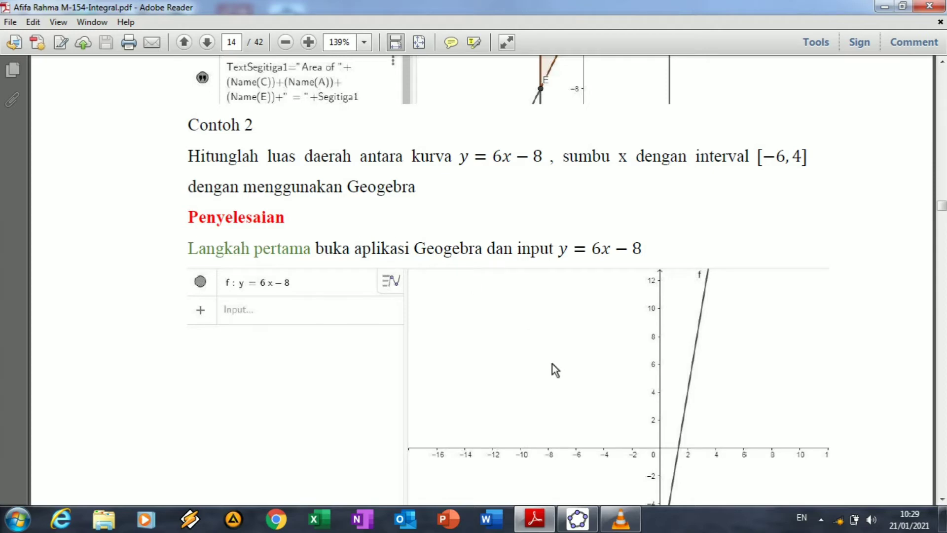
- Switch from the PDF to the empty GeoGebra worksheet and enter the line y = 6x − 8
click(578, 518)
click(158, 75)
text(y)
text(=6x)
text(-8)
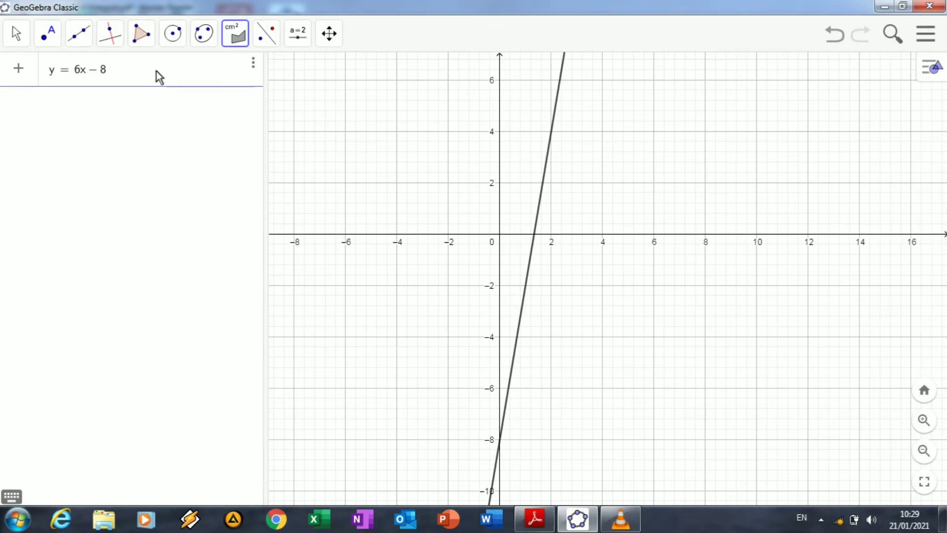
key(Return)
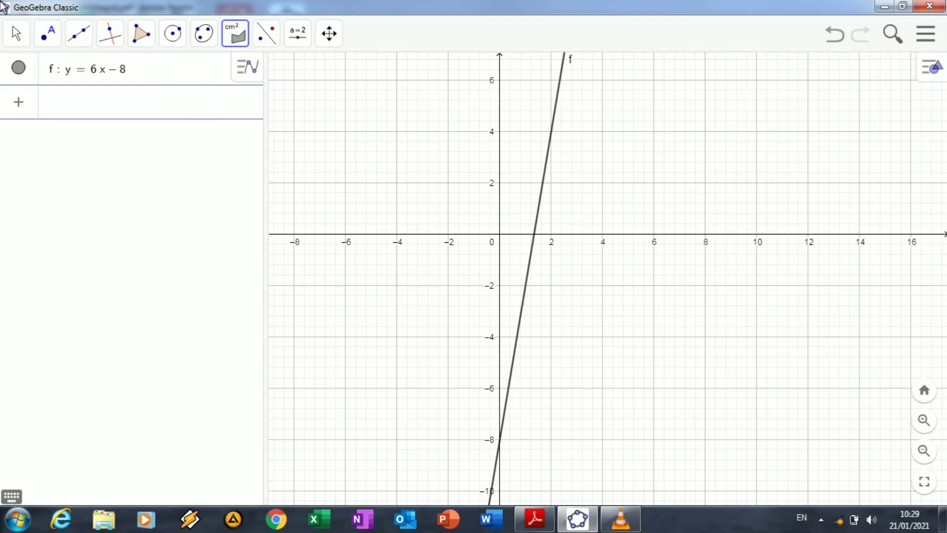
- Construct a line perpendicular to the x-axis through the point (−6, 0)
click(107, 36)
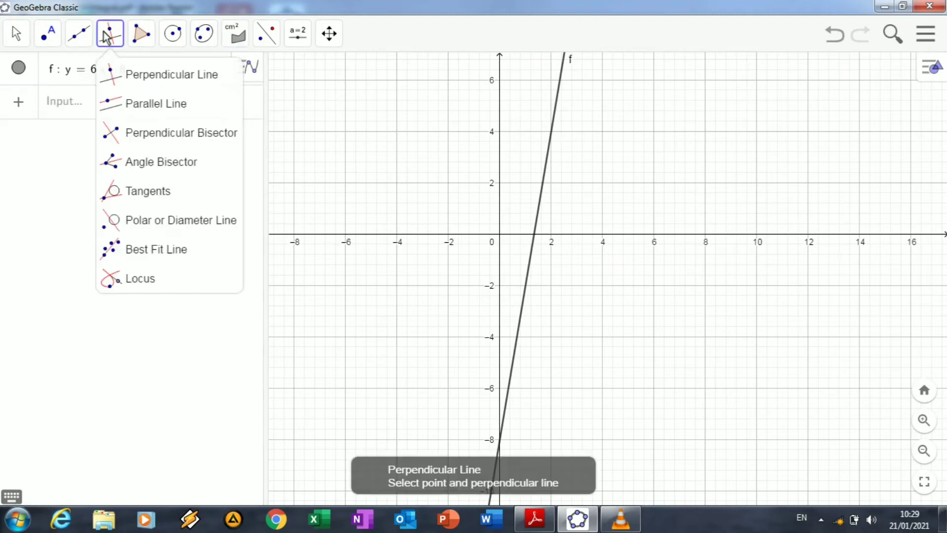
click(132, 74)
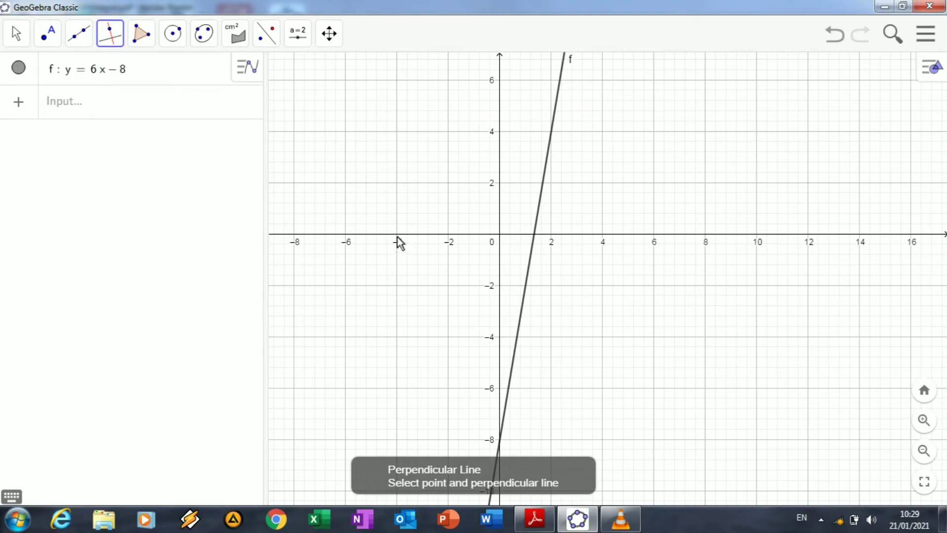
click(345, 235)
click(345, 234)
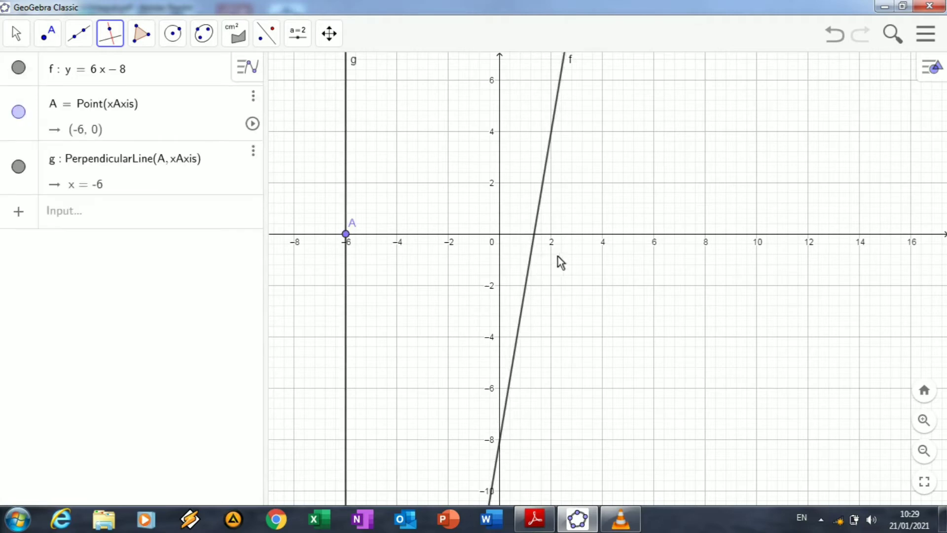
- Construct a line perpendicular to the x-axis through the point (4, 0)
double_click(603, 235)
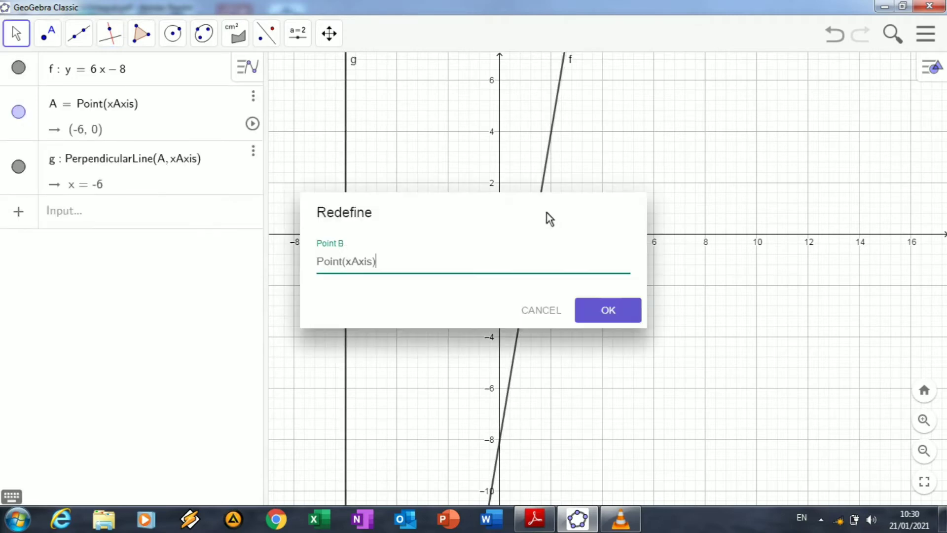
click(540, 310)
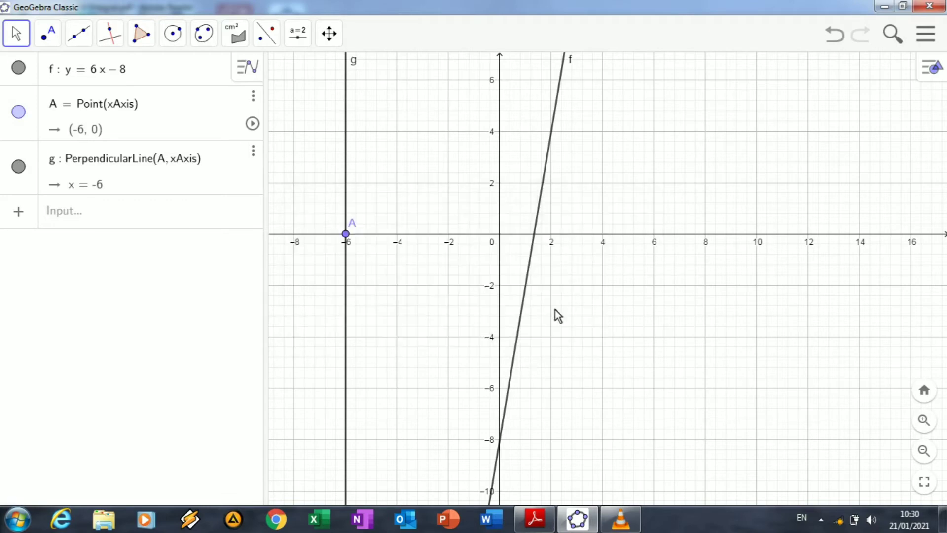
click(603, 235)
click(121, 41)
click(127, 79)
click(603, 234)
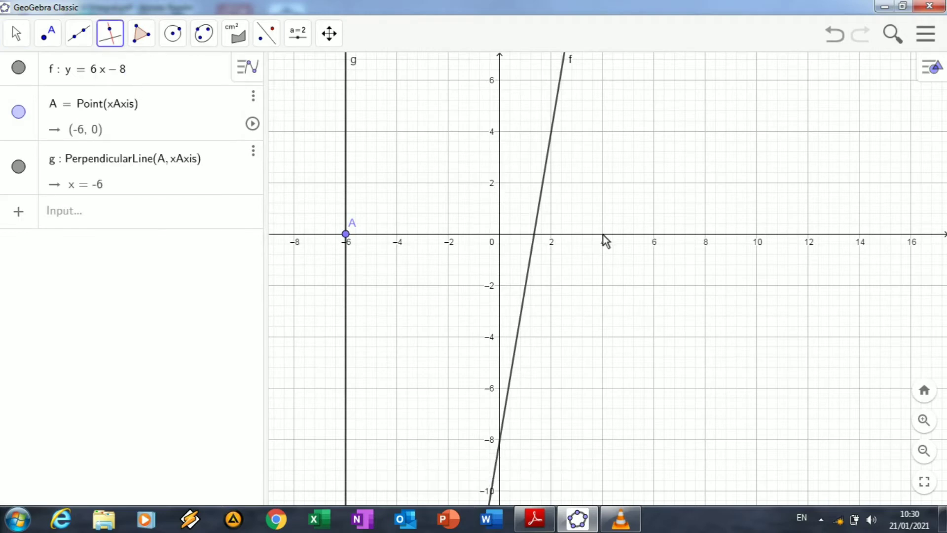
click(604, 235)
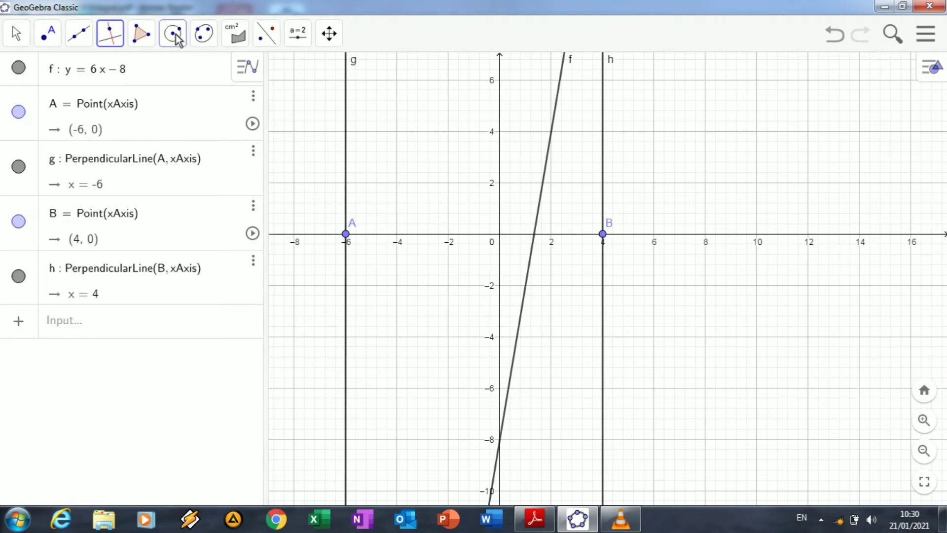
- Draw a triangle polygon above the x-axis from f's x-intercept to point B and the intersection of lines f and h
click(924, 451)
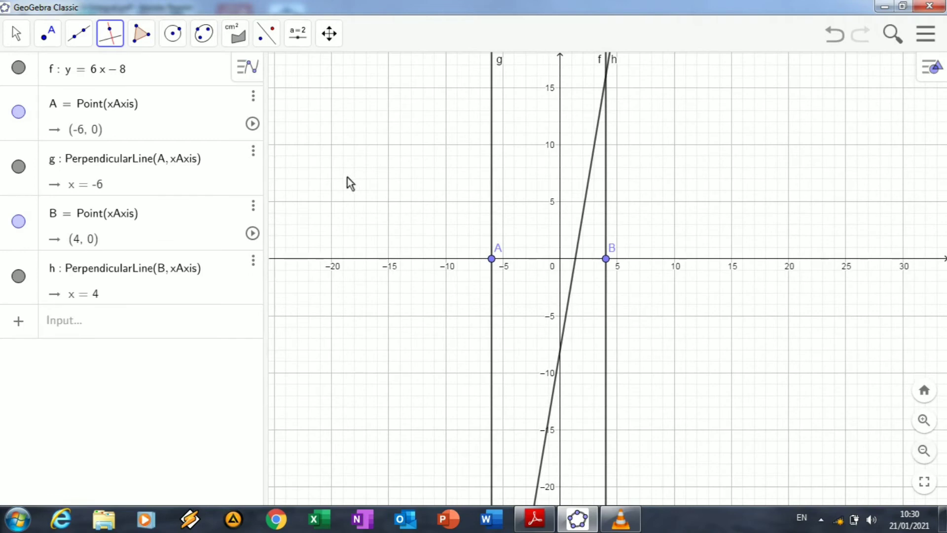
click(140, 39)
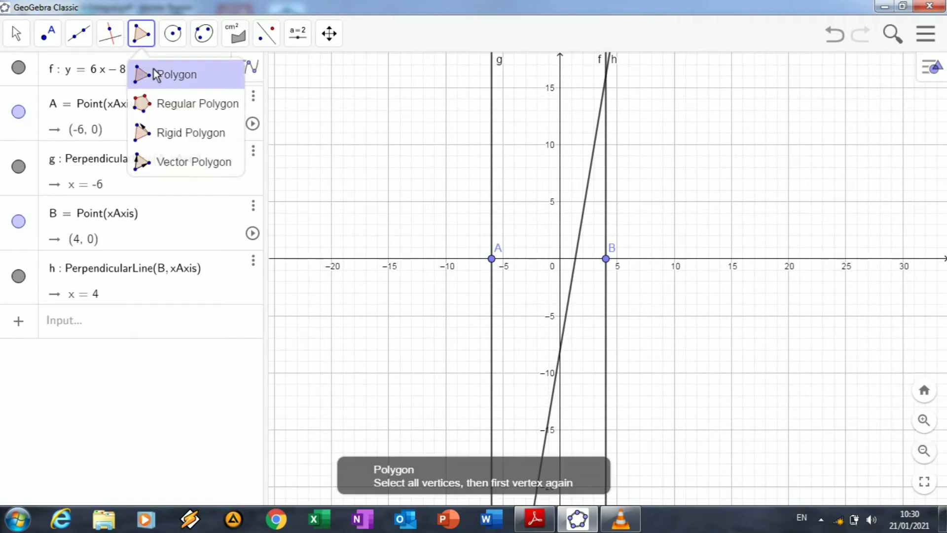
click(575, 259)
click(605, 258)
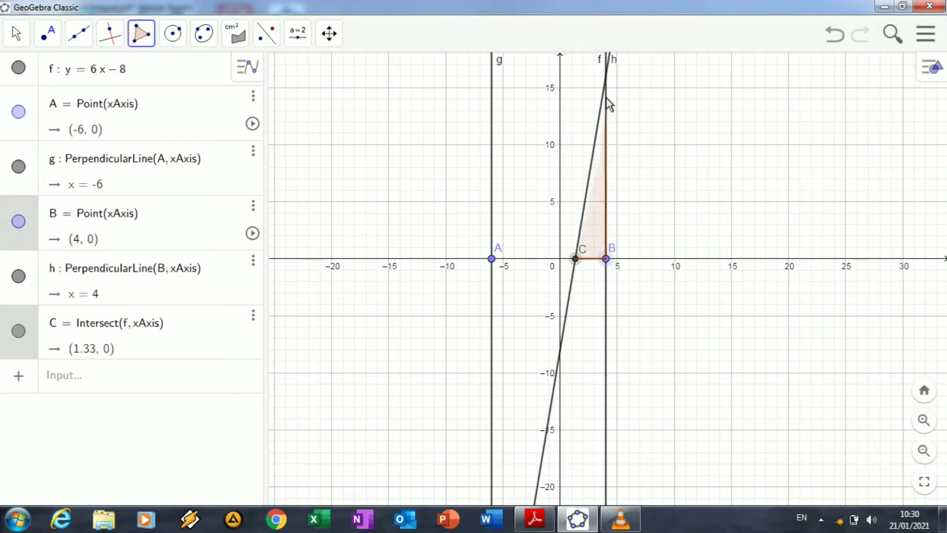
click(606, 80)
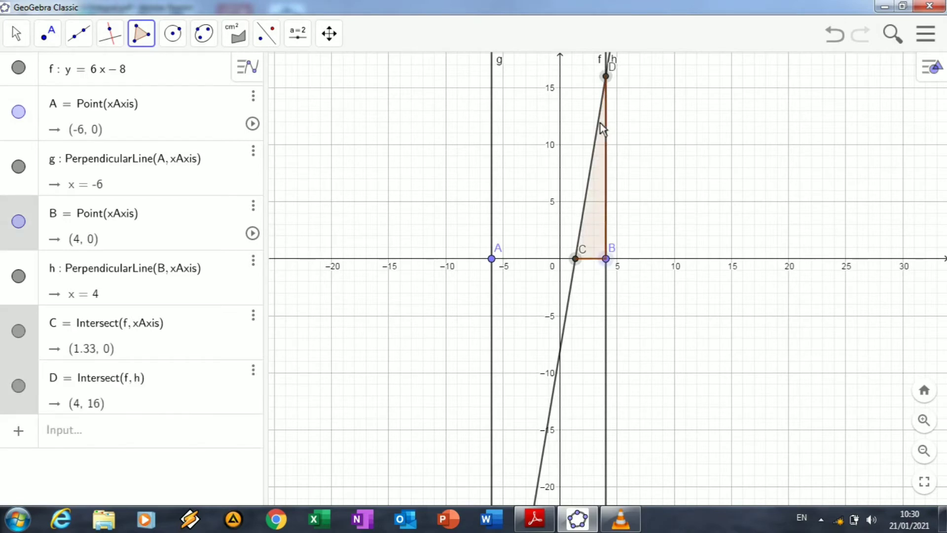
click(576, 258)
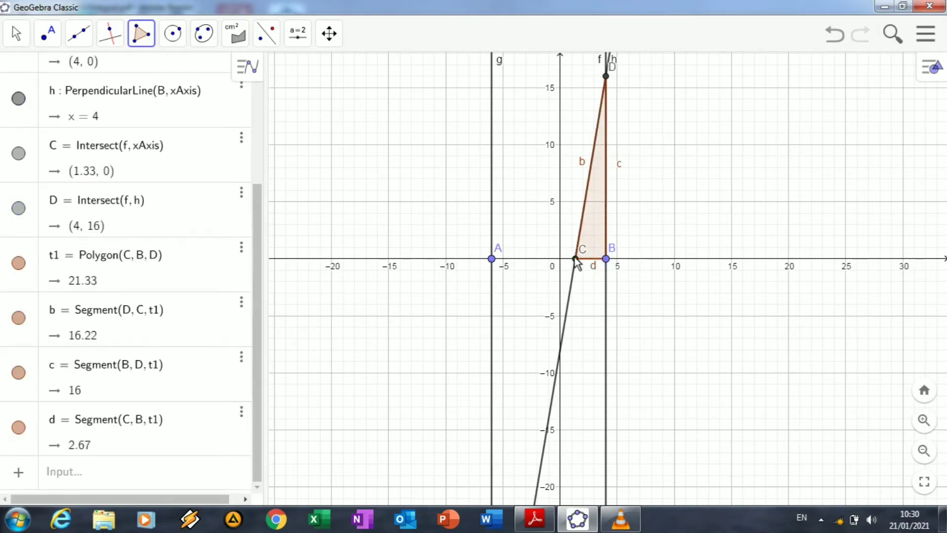
- Try to draw the triangle below the x-axis bounded by line f and line g, and undo it
click(924, 450)
click(924, 450)
click(924, 450)
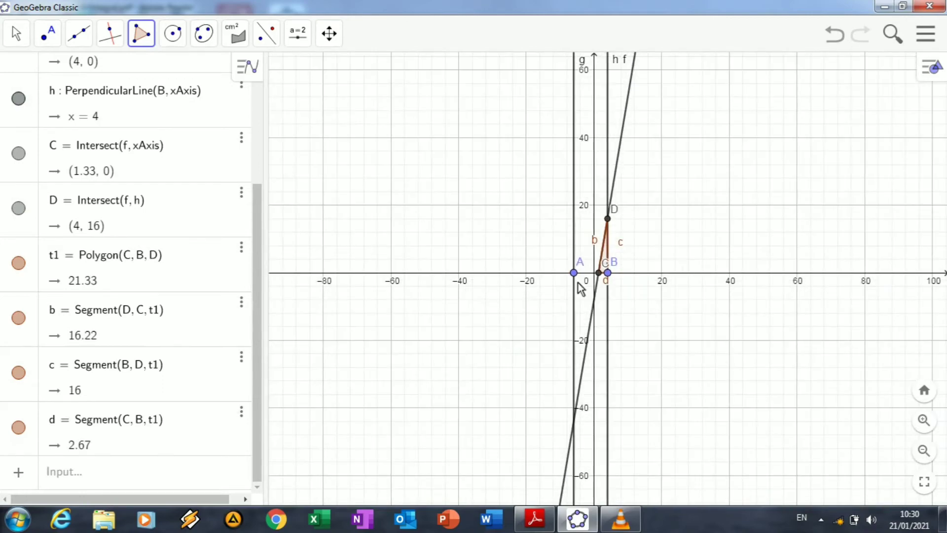
click(599, 275)
click(574, 273)
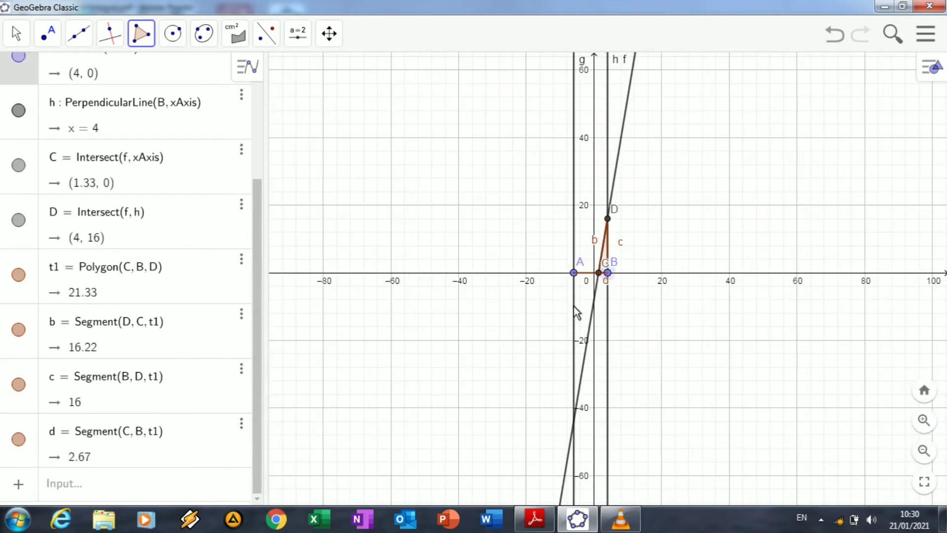
click(573, 420)
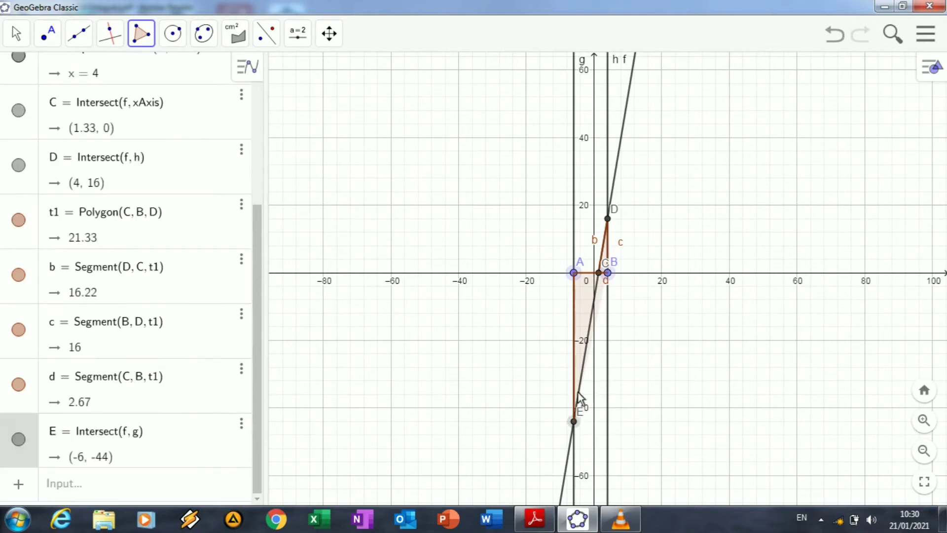
click(604, 276)
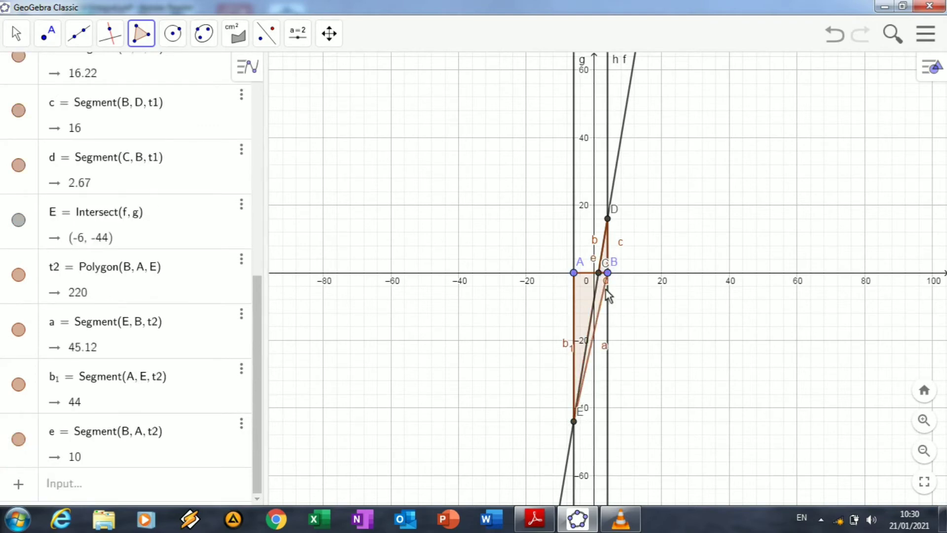
click(834, 33)
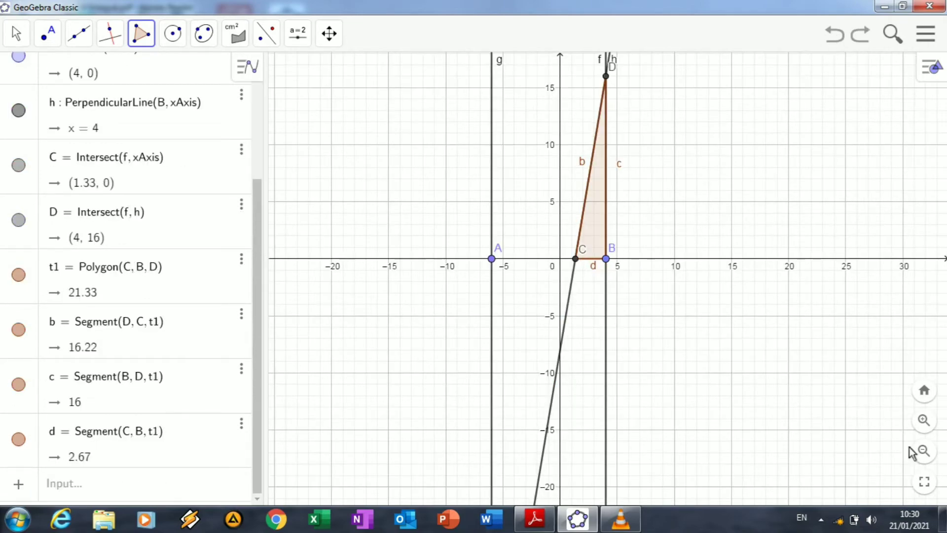
- Draw a triangle polygon below the x-axis from point C to point A and the intersection of lines f and g
click(924, 450)
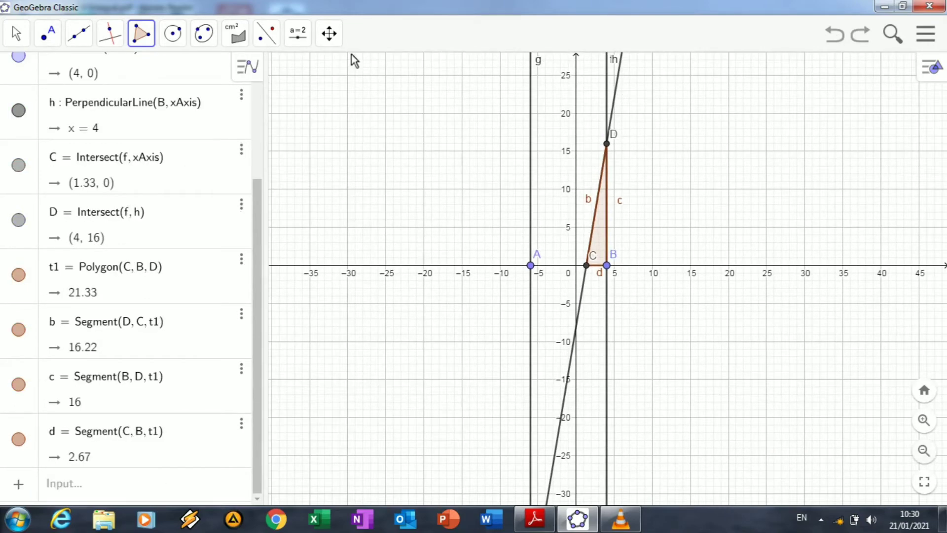
click(329, 33)
drag(632, 332, 613, 168)
click(142, 33)
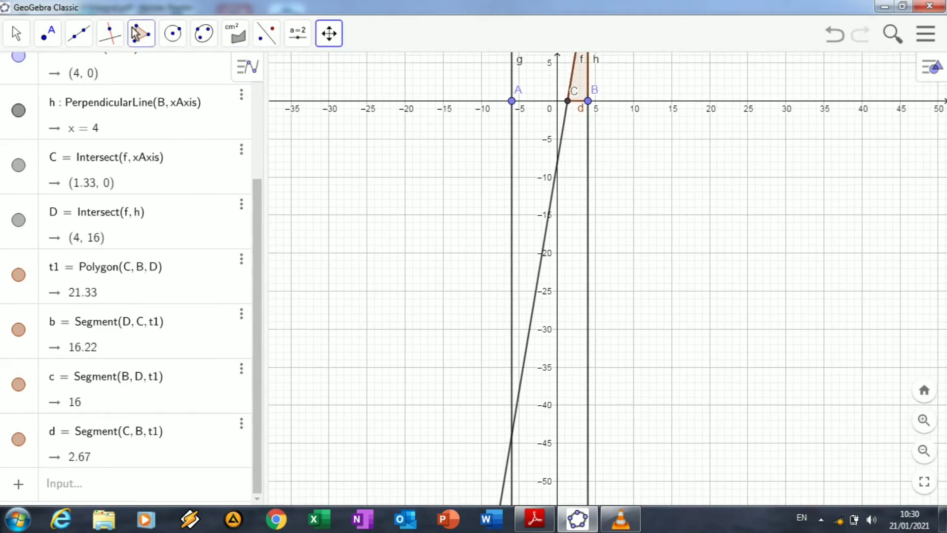
click(567, 101)
click(512, 101)
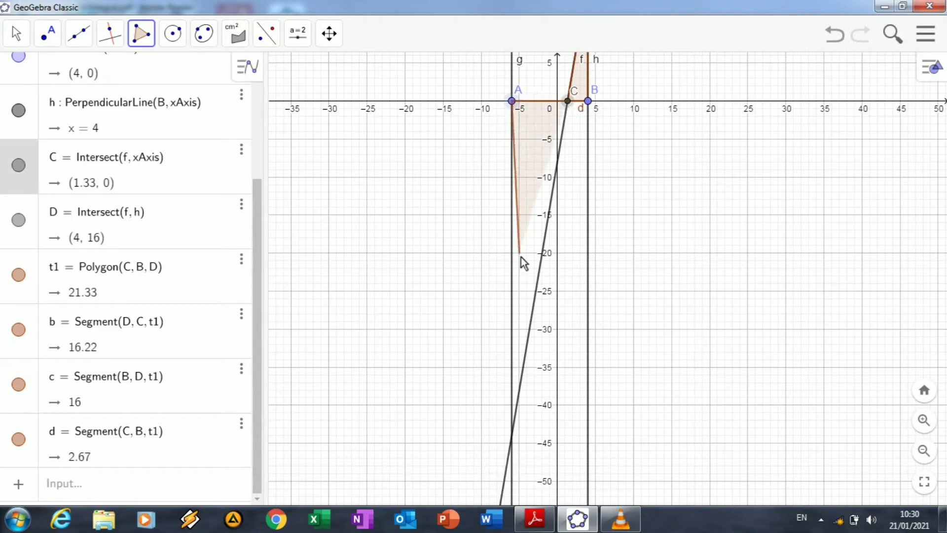
click(512, 435)
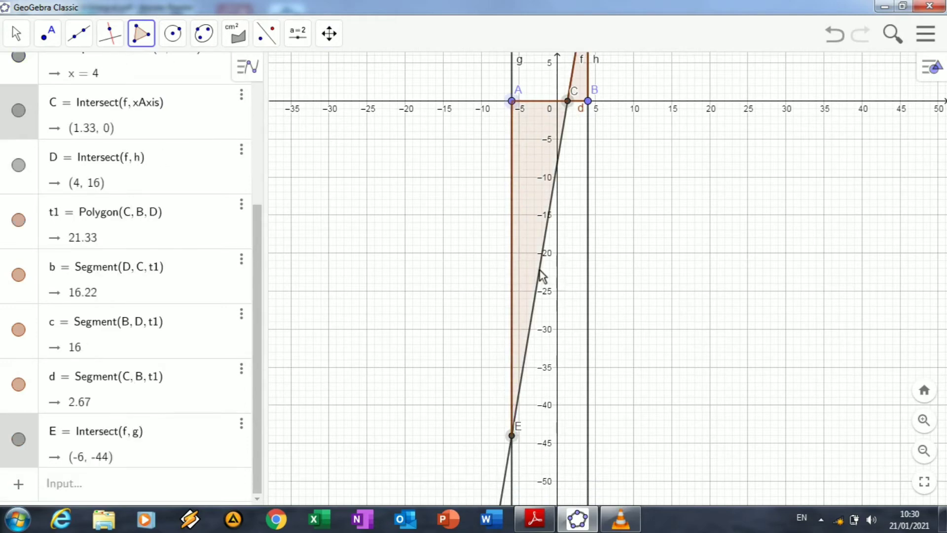
click(568, 101)
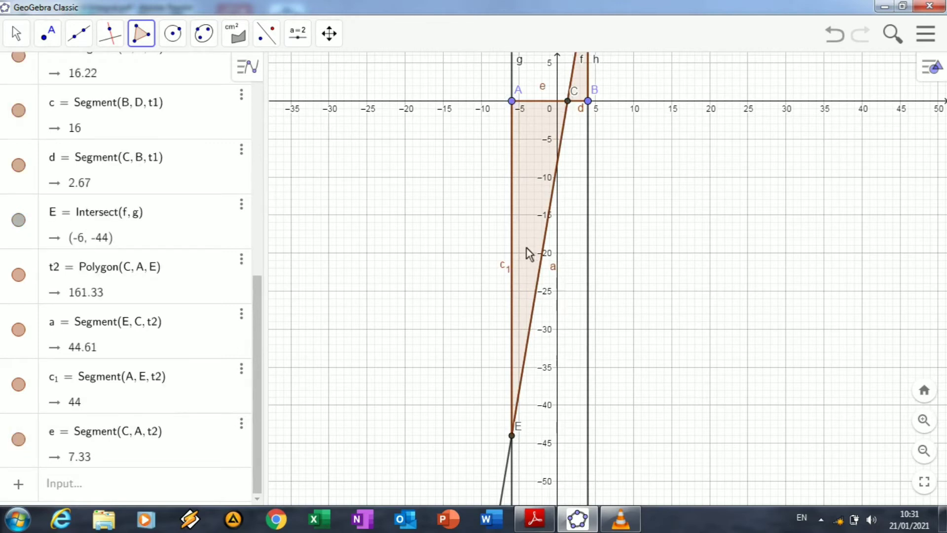
- Rename the triangle CAE below the x-axis as Segitiga1
click(330, 35)
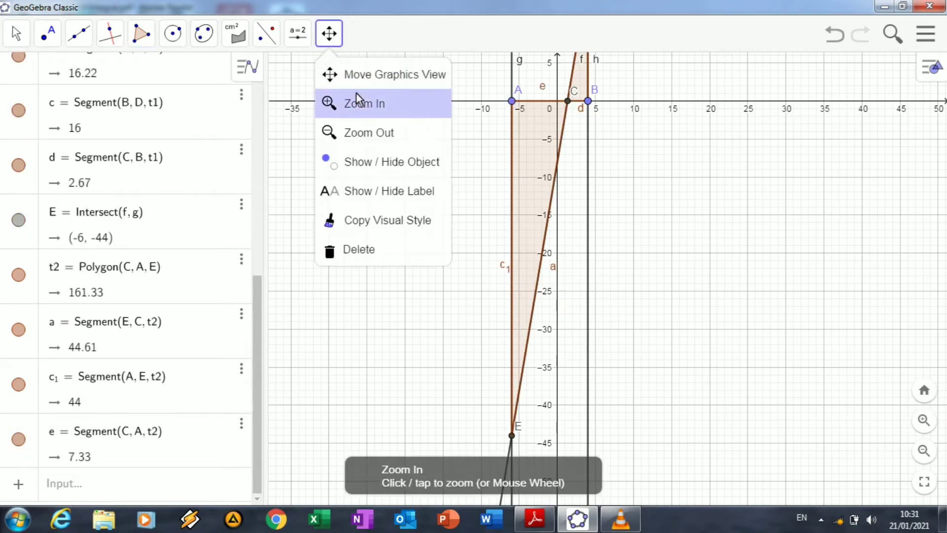
click(349, 74)
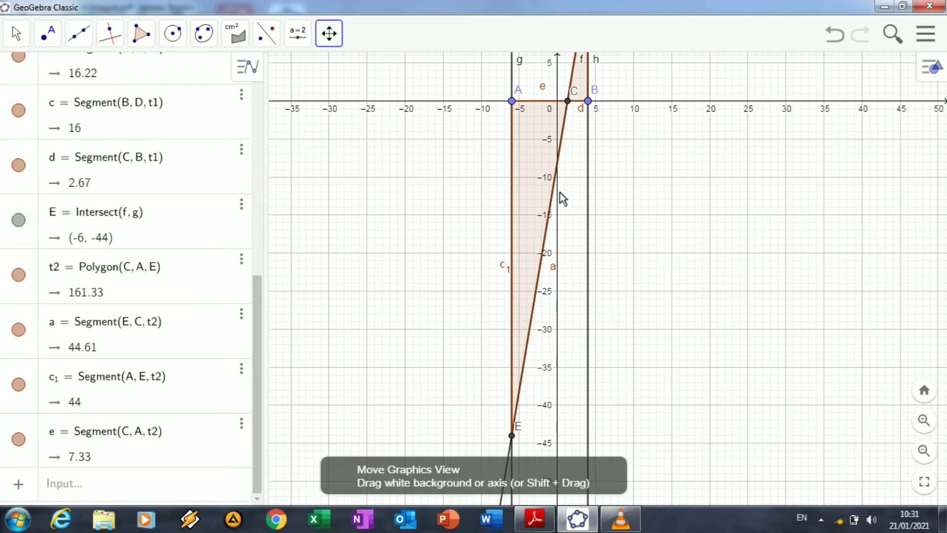
right_click(528, 188)
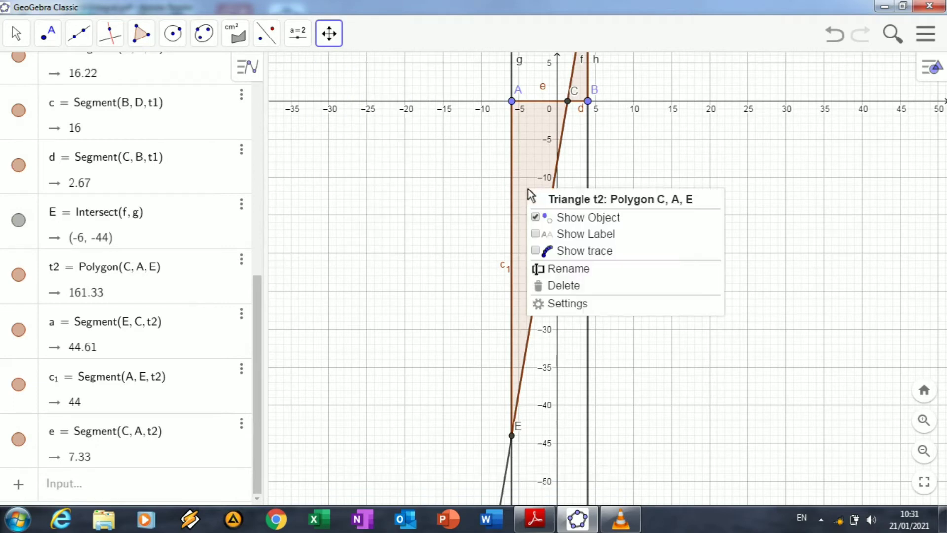
click(562, 271)
key(BackSpace)
key(BackSpace)
text(Se)
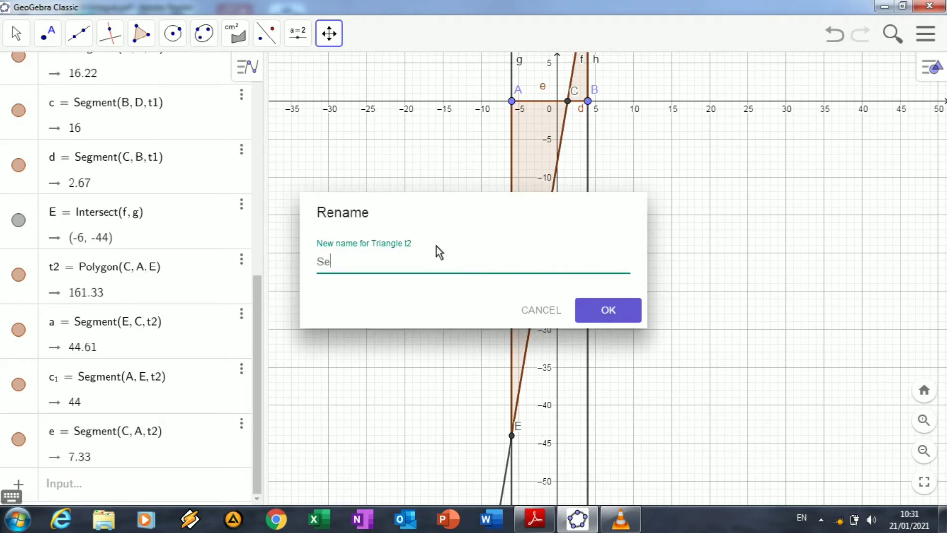
text(gitiga1)
key(Return)
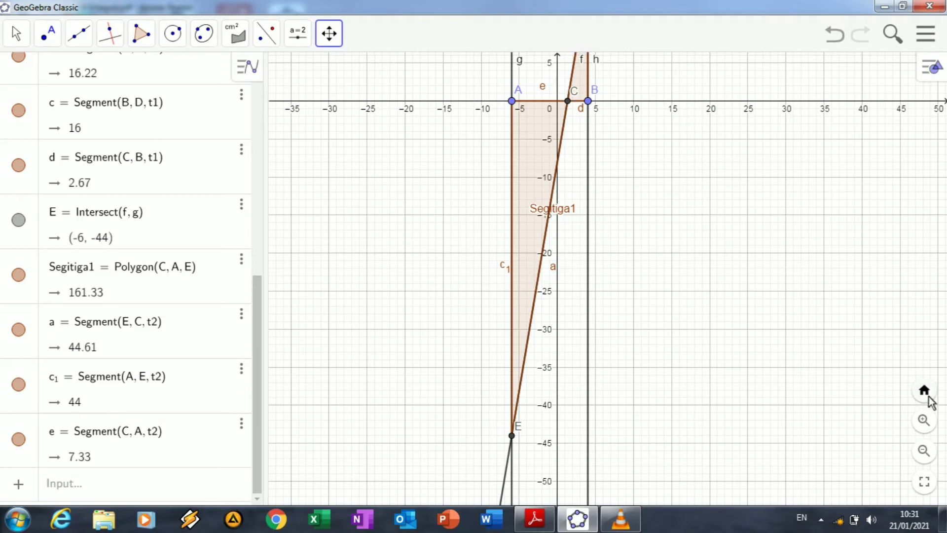
- Rename the triangle CBD above the x-axis as Segitiga2
drag(776, 250, 740, 403)
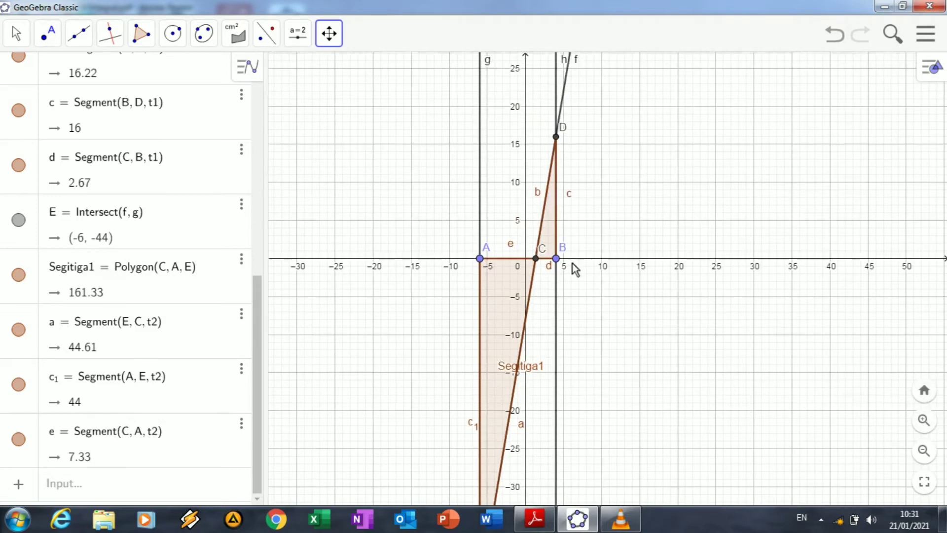
right_click(548, 234)
click(580, 314)
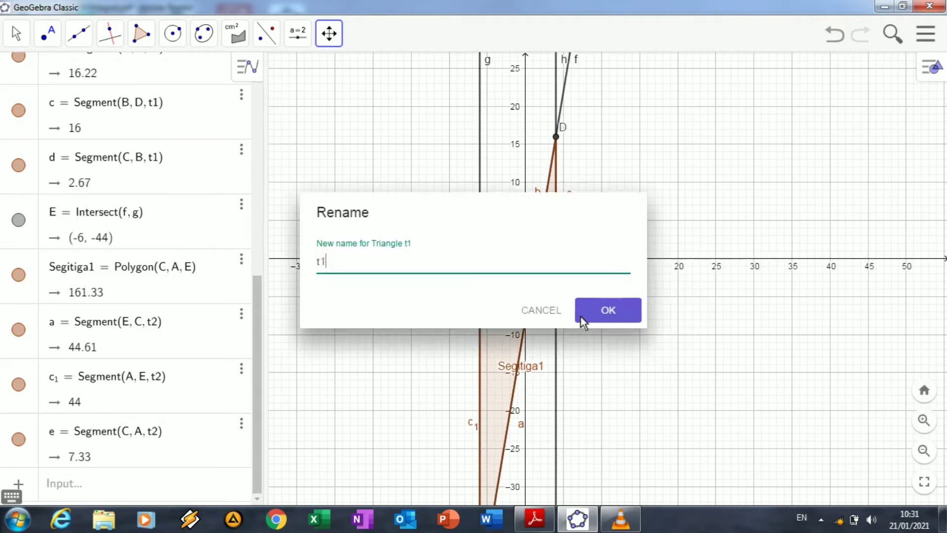
key(BackSpace)
text(Segitiga2)
click(581, 316)
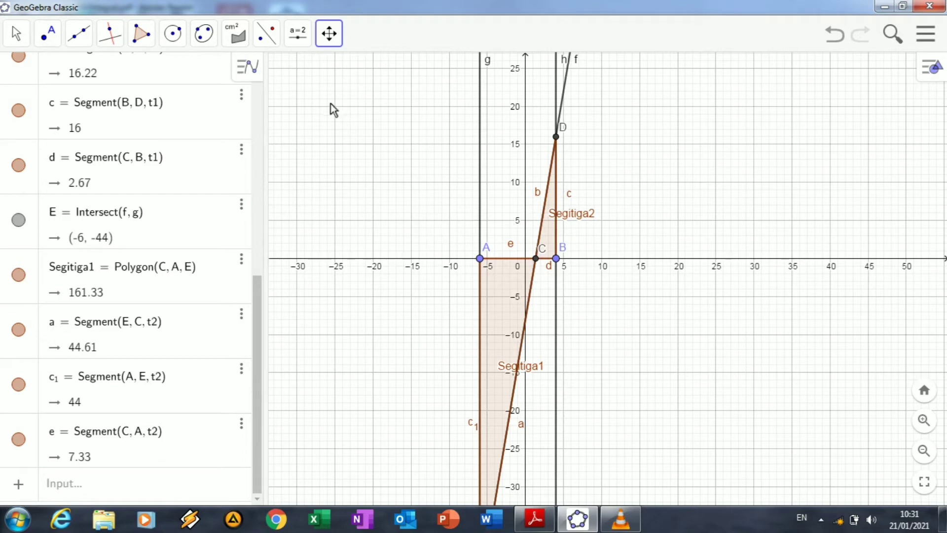
- Add area labels to the triangles Segitiga1 and Segitiga2 with the Area tool
click(239, 40)
click(276, 161)
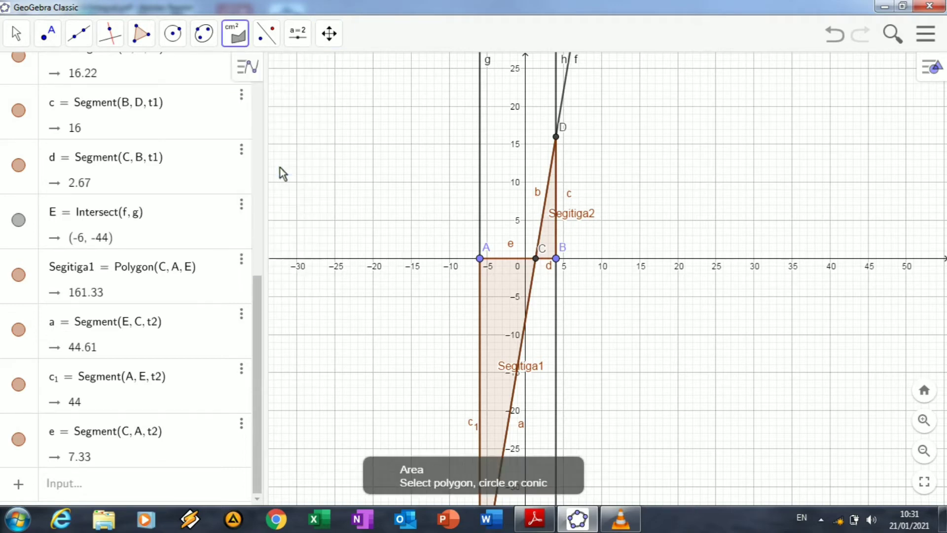
click(498, 345)
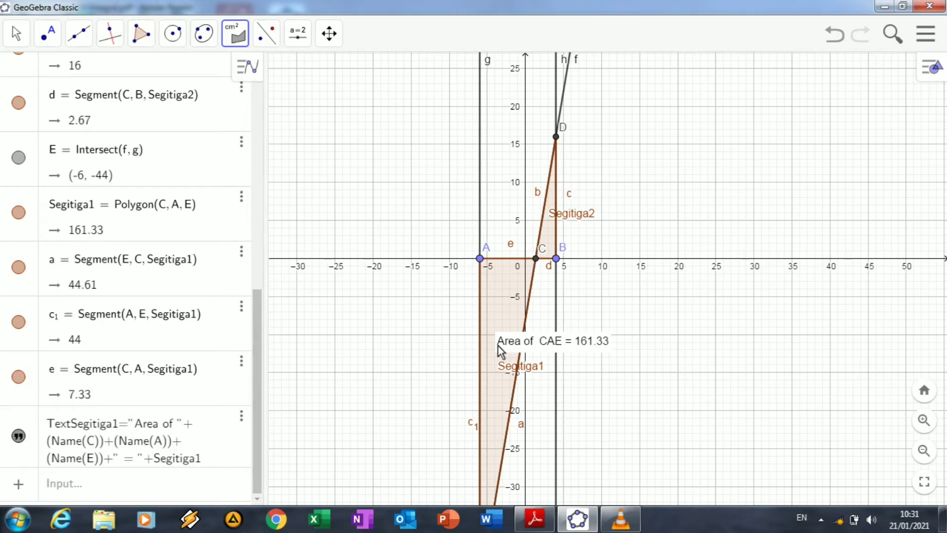
click(548, 230)
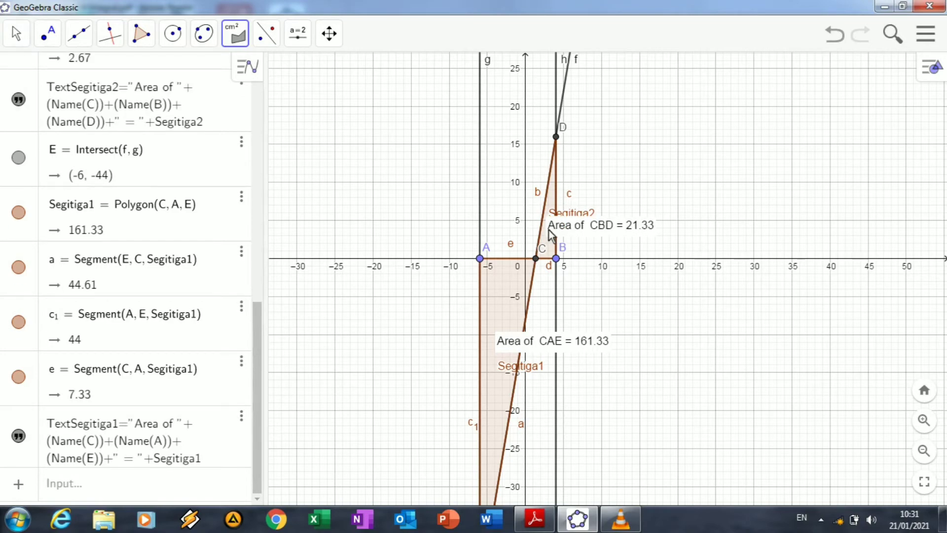
- Check Example 1 of section D in the Adobe Reader PDF and define f(x) = x² + 3x − 3 in GeoGebra
click(550, 529)
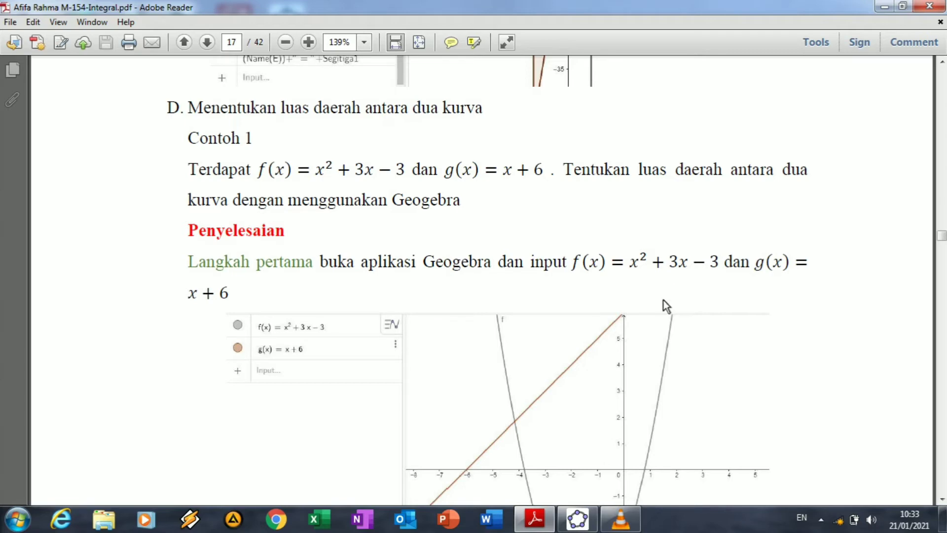
click(575, 518)
click(149, 69)
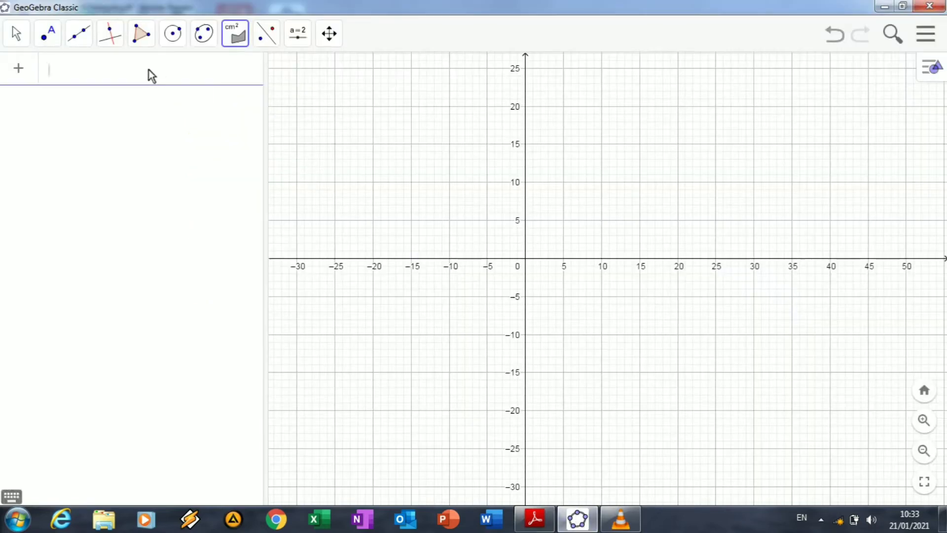
text(f(x))
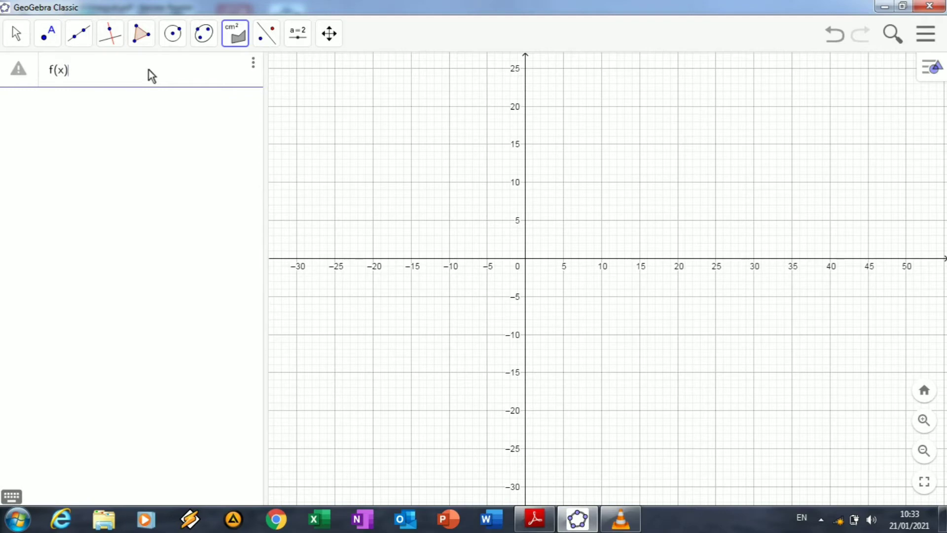
key(Return)
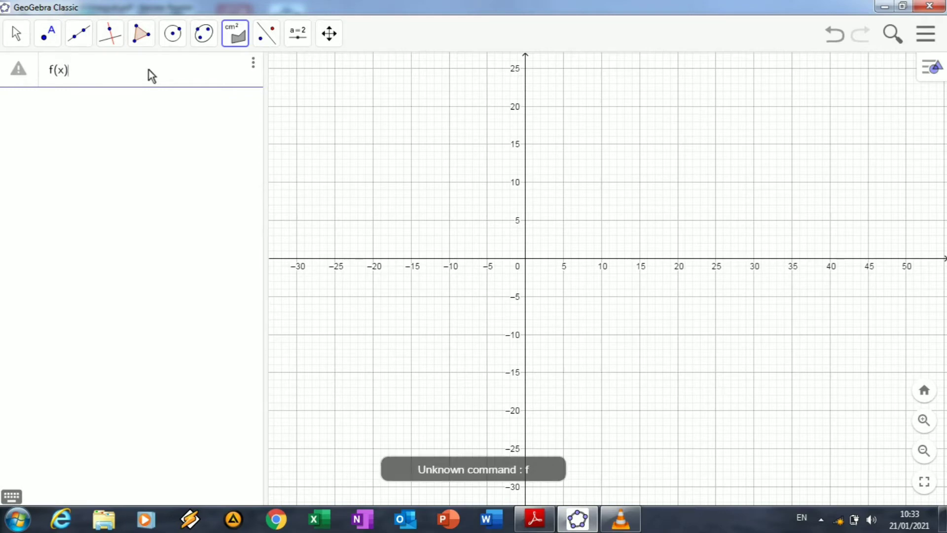
text(=)
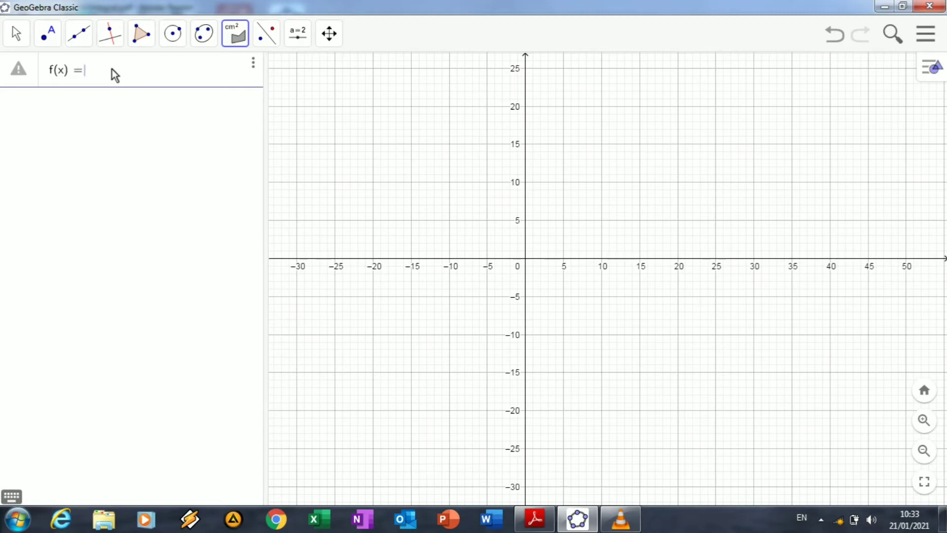
click(13, 496)
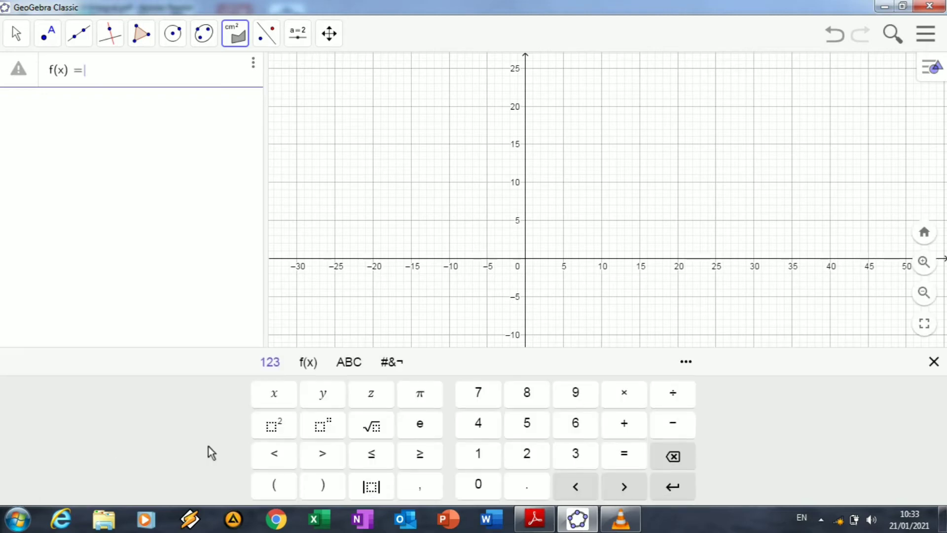
click(282, 395)
click(283, 424)
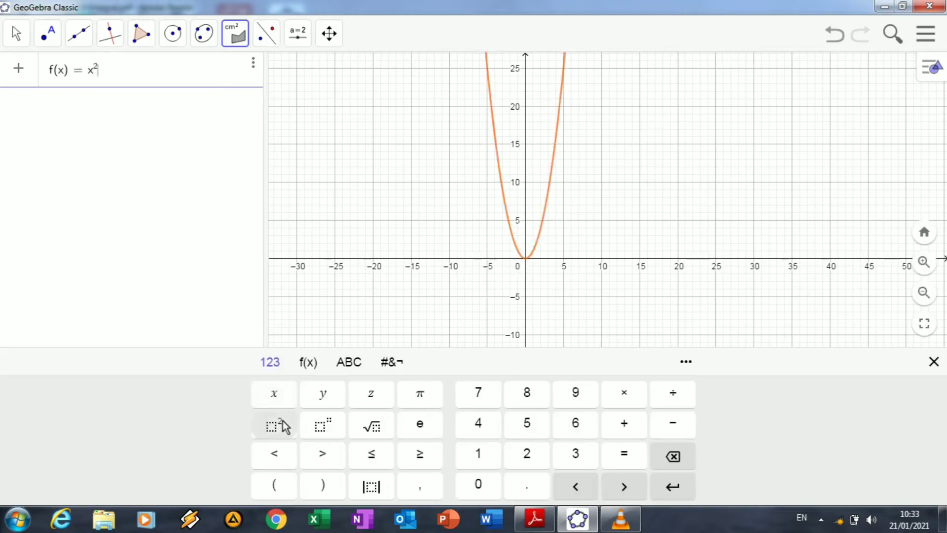
click(614, 425)
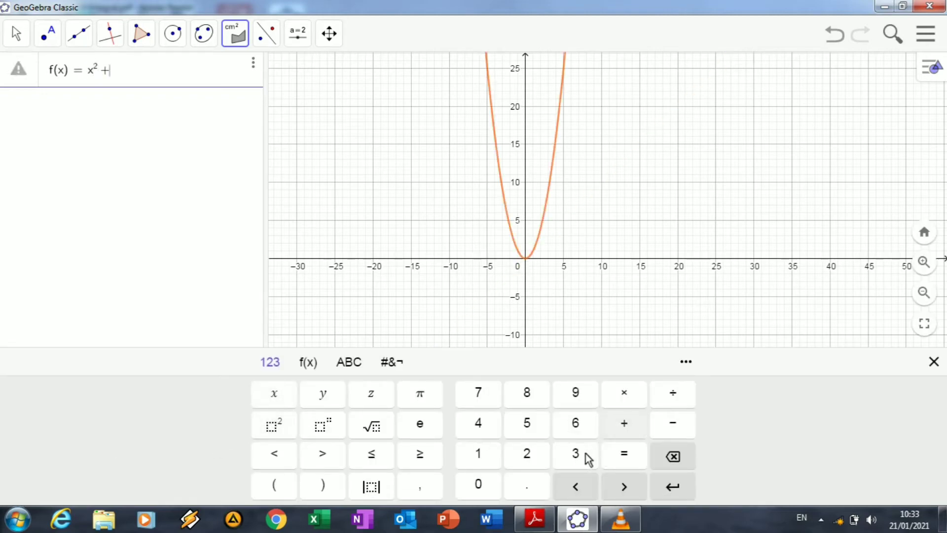
click(590, 454)
click(281, 393)
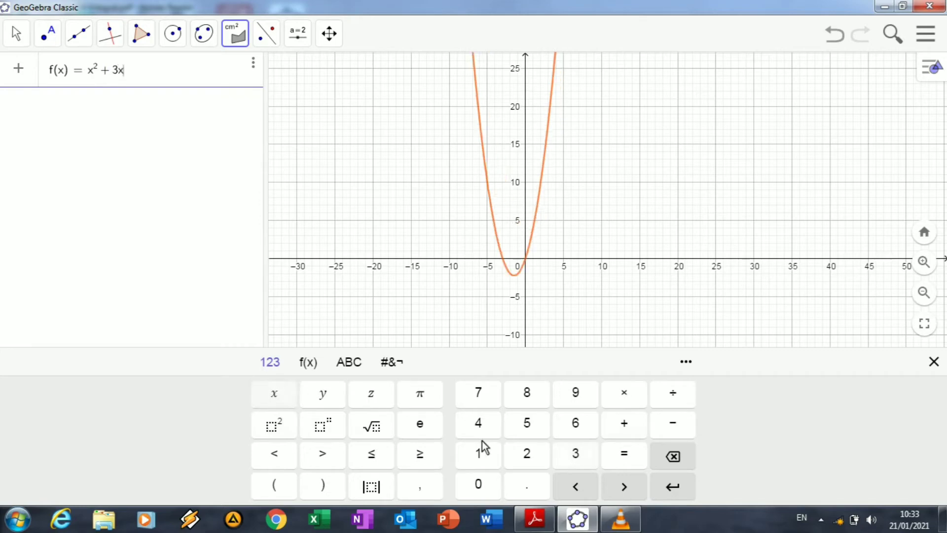
click(661, 423)
click(574, 453)
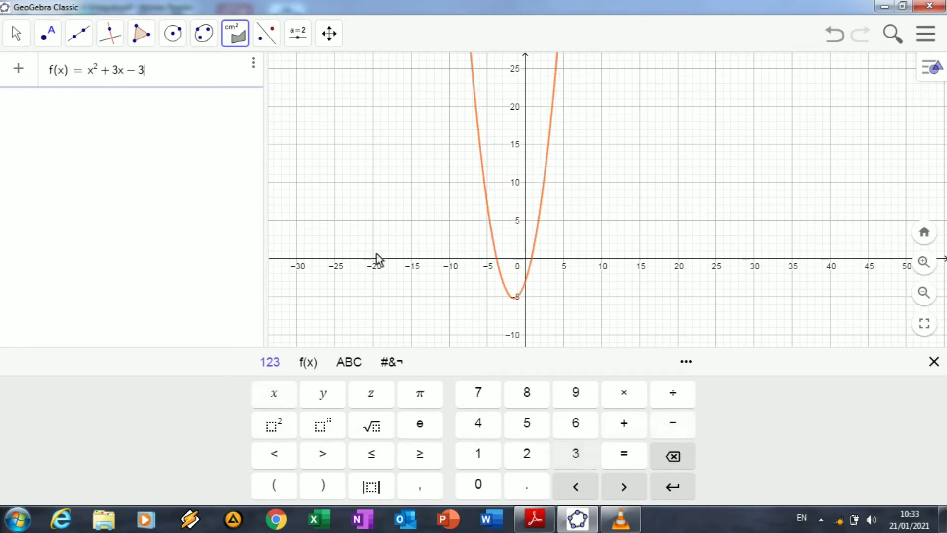
key(Return)
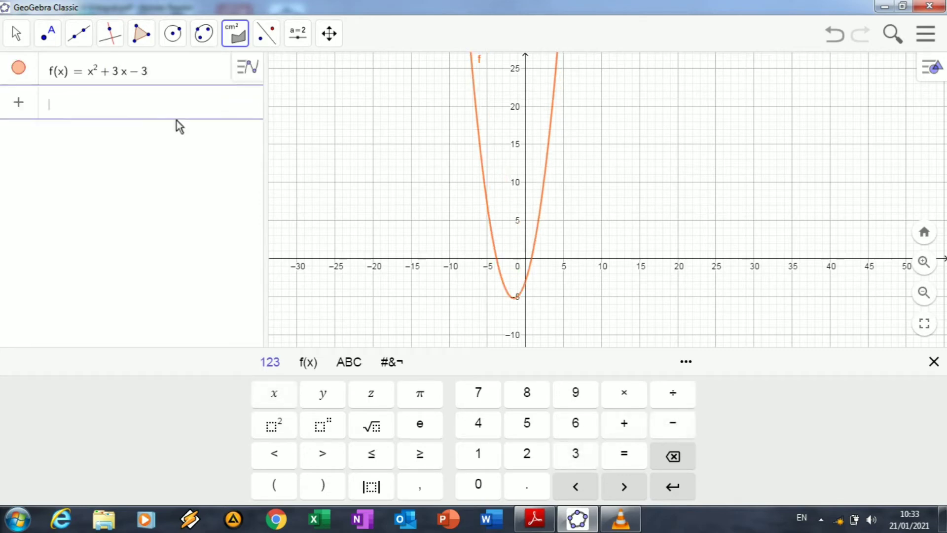
- Define the second function g(x) = x + 6 and close the on-screen math keyboard
text(g(x) )
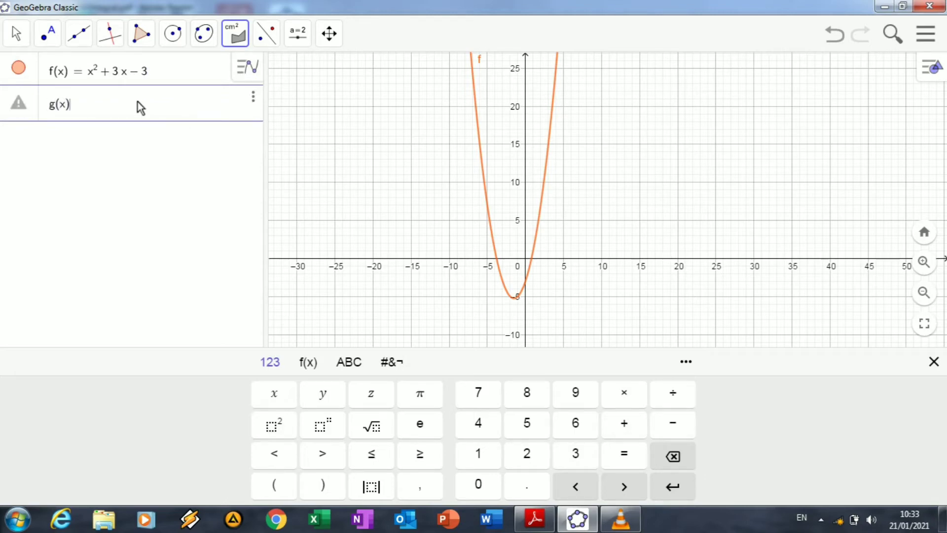
text(=)
click(265, 404)
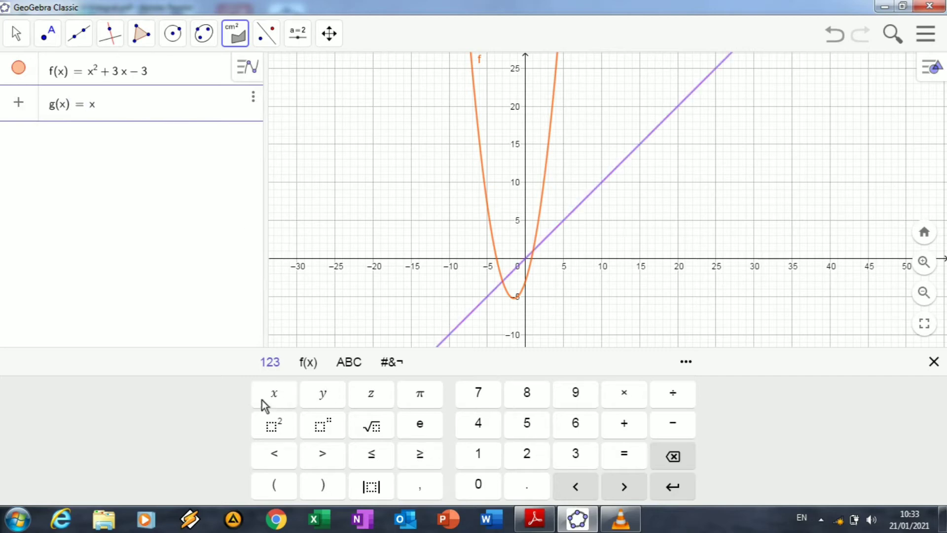
click(636, 427)
click(561, 409)
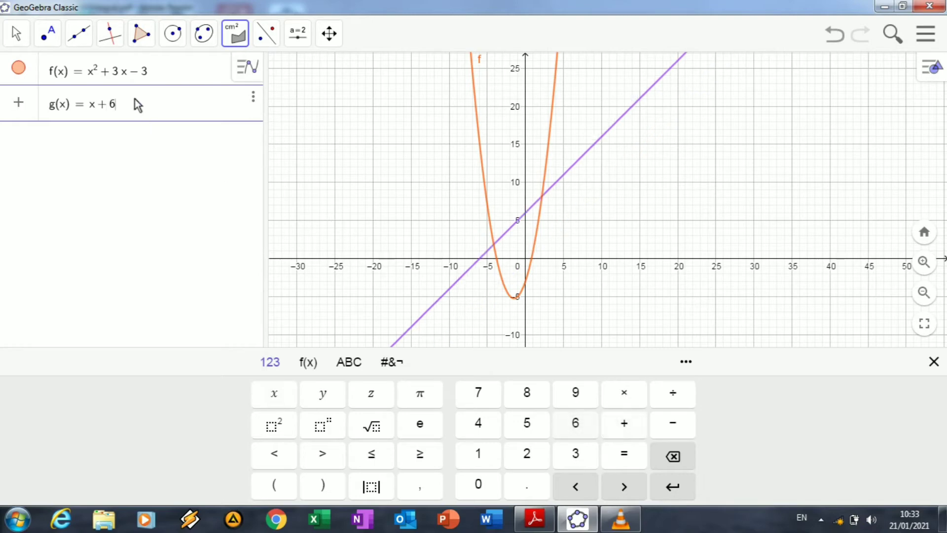
key(Return)
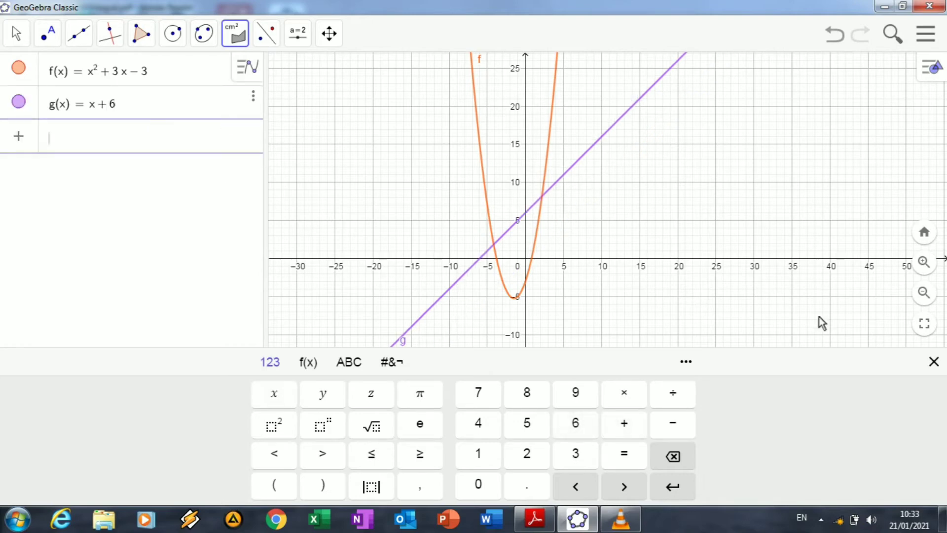
click(933, 362)
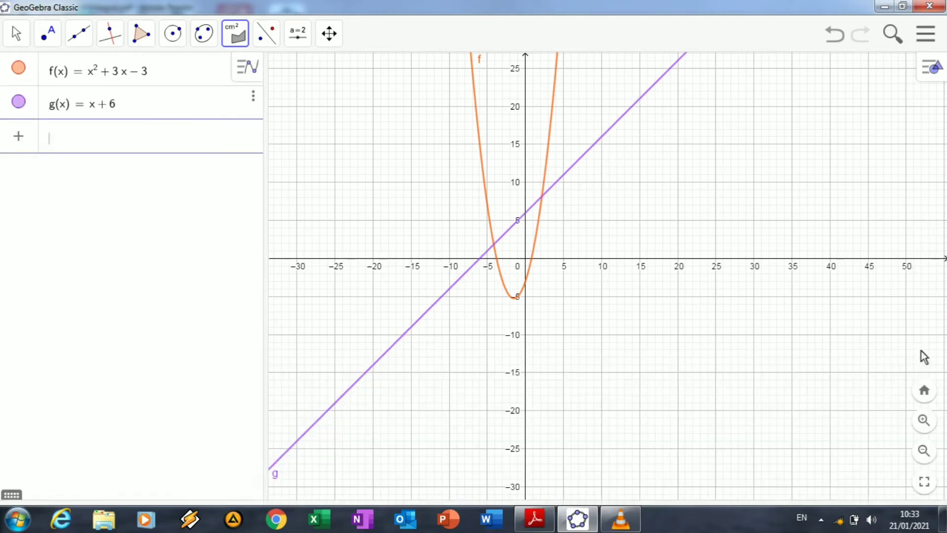
- Read the PDF's second step in Adobe Reader and mark both intersection points of f and g in GeoGebra with Intersect
click(549, 512)
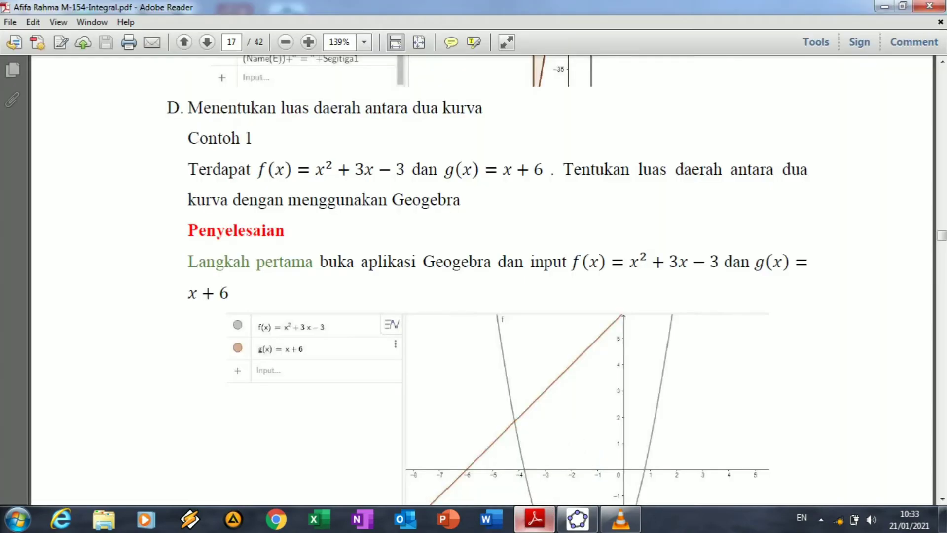
click(942, 500)
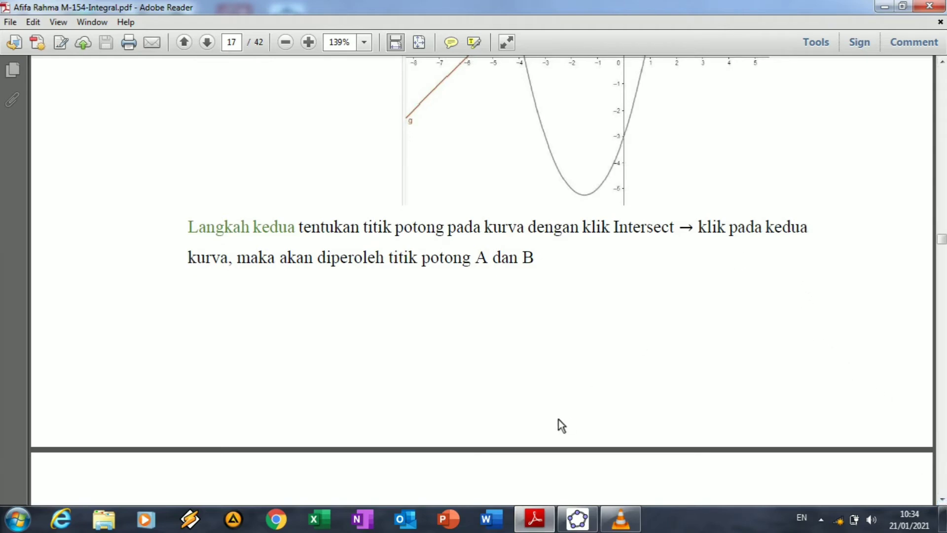
mouse_move(546, 522)
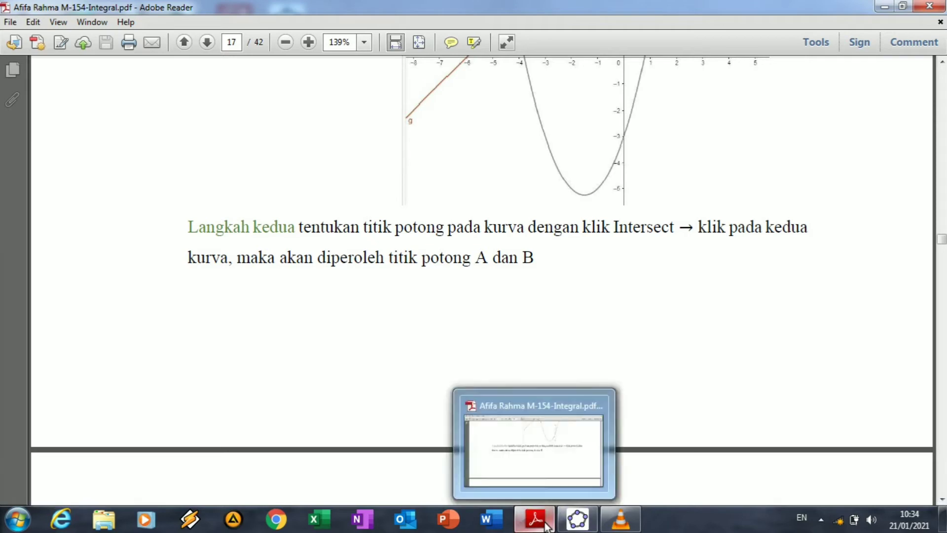
click(578, 519)
click(68, 36)
mouse_move(49, 40)
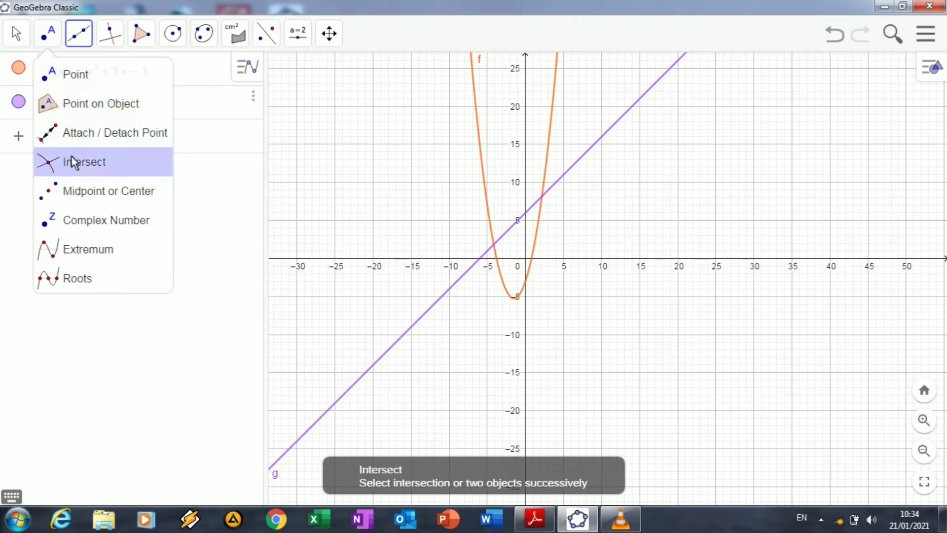
click(70, 158)
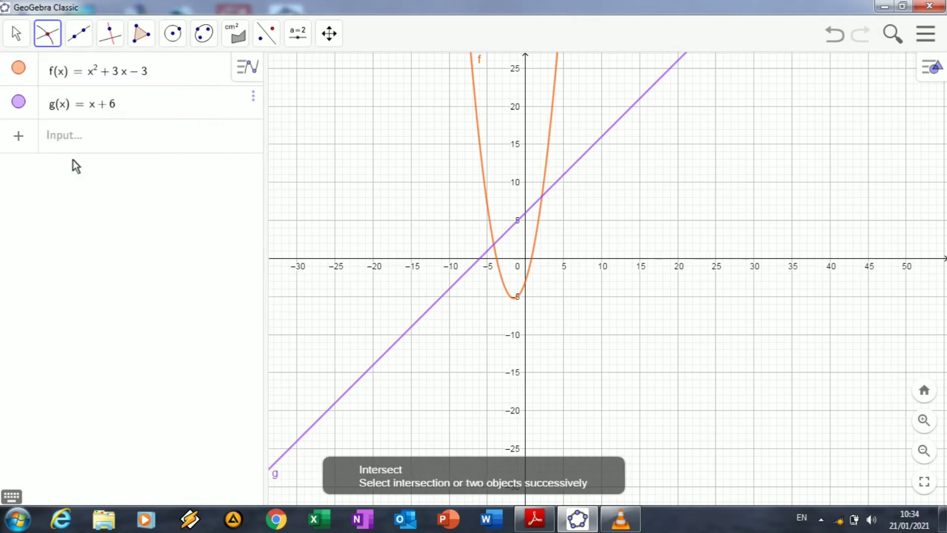
click(494, 244)
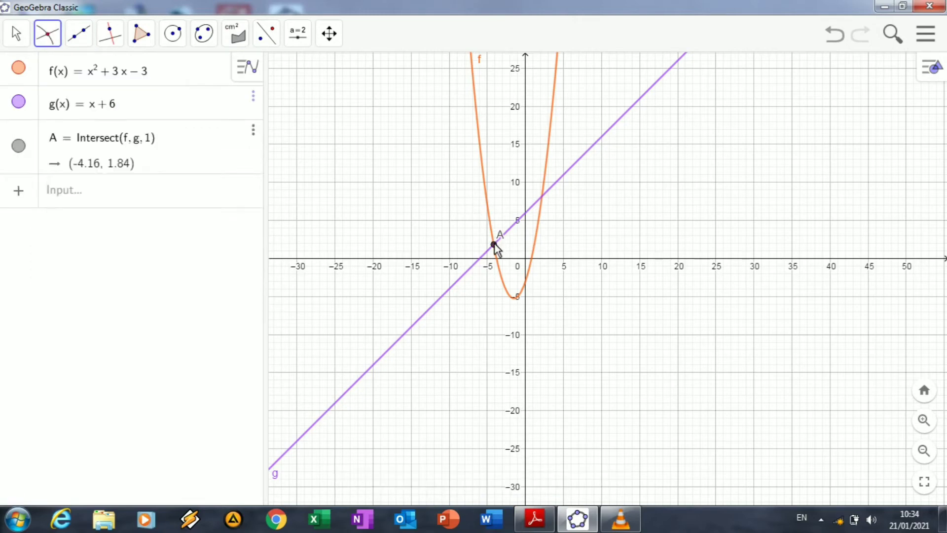
click(542, 196)
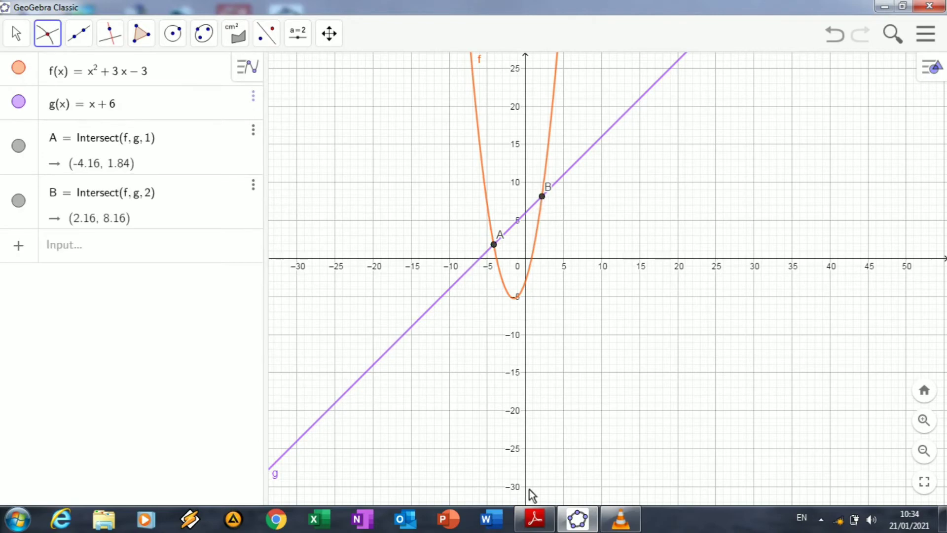
- Switch to the PDF in Adobe Reader and read the third step of Example 1 on page 18
click(535, 519)
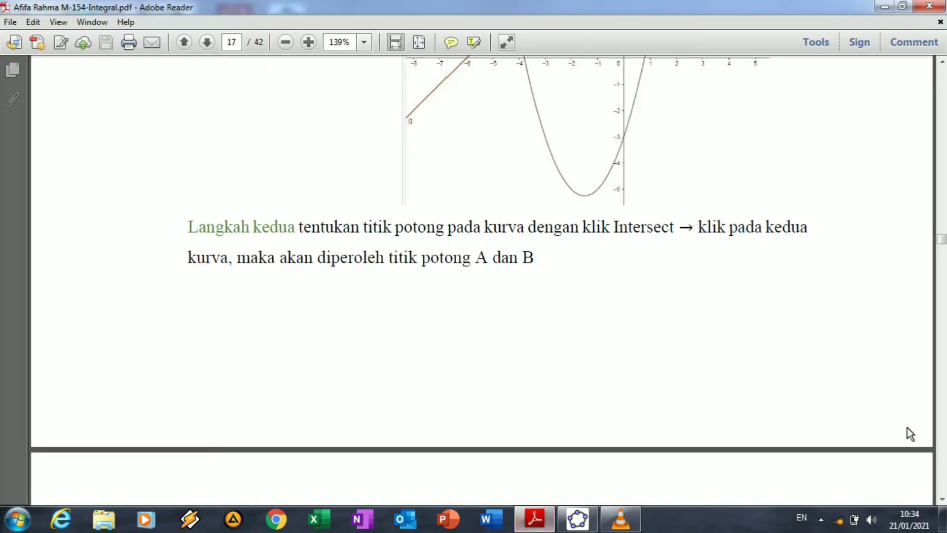
click(942, 500)
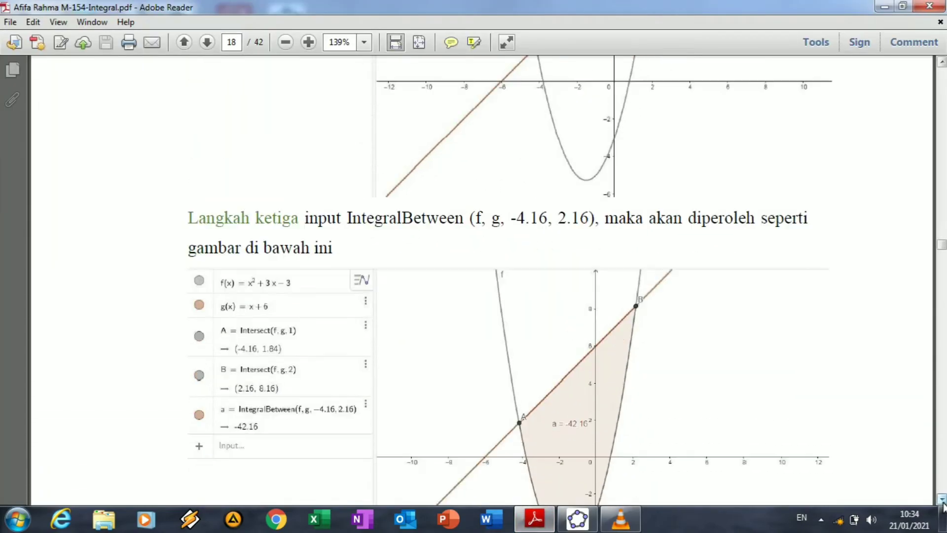
click(943, 502)
click(942, 501)
click(943, 501)
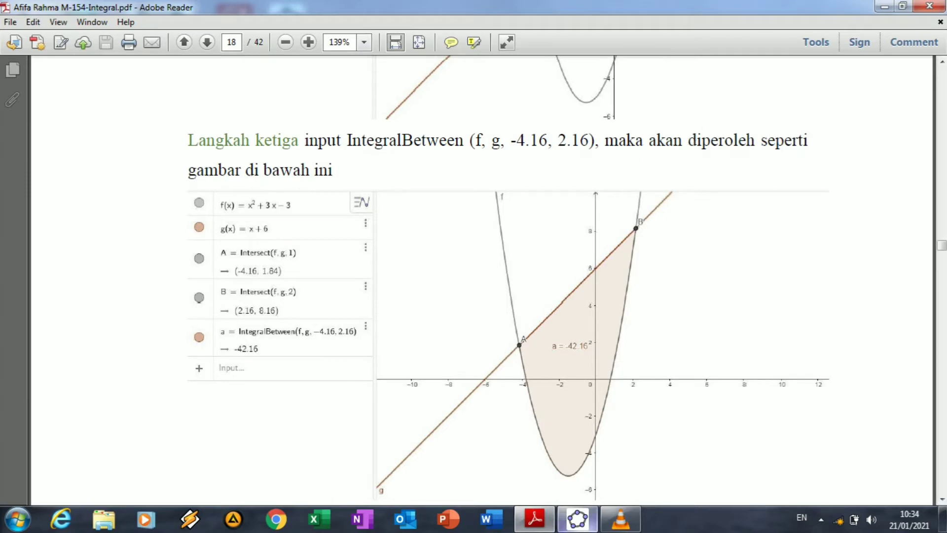
- Switch to GeoGebra and compute the area between the two curves with IntegralBetween(f, g, -4.16, 2.16)
click(577, 518)
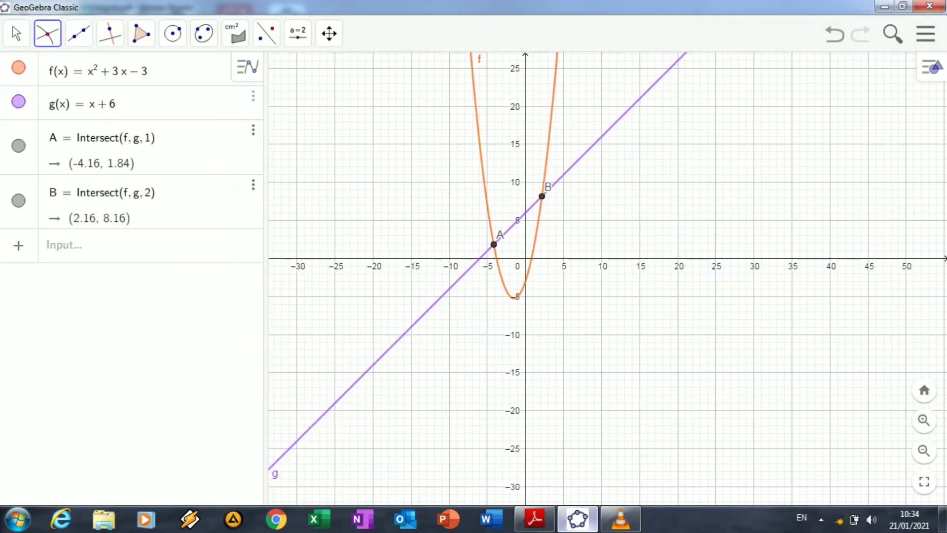
click(174, 255)
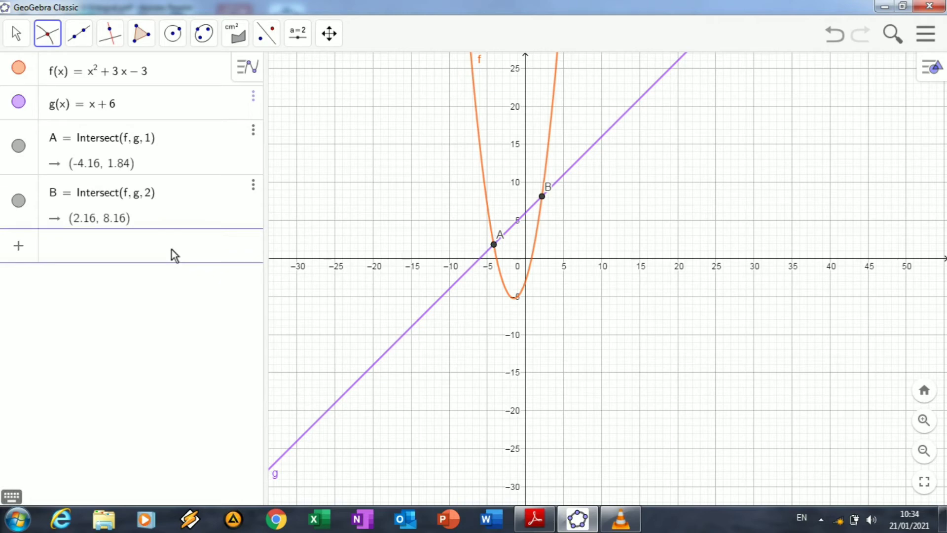
text(Integral)
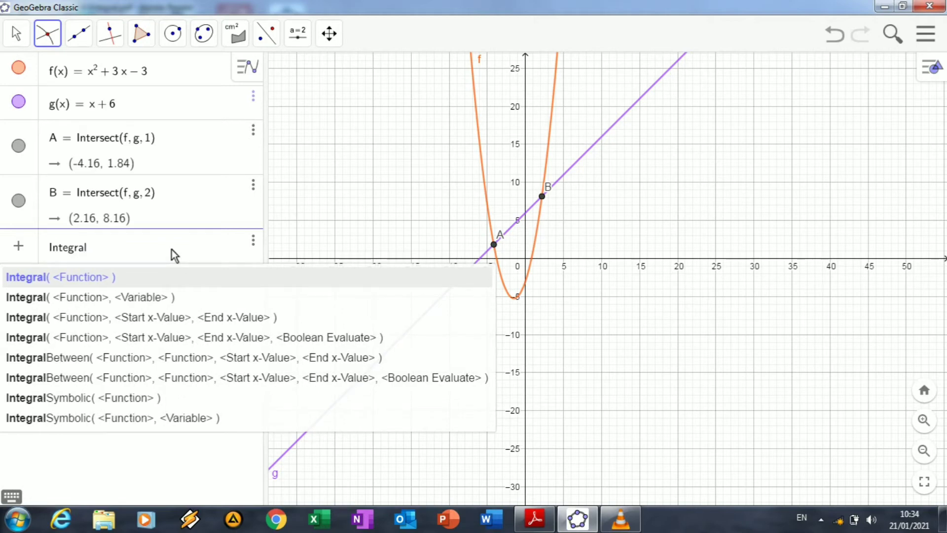
text(Between)
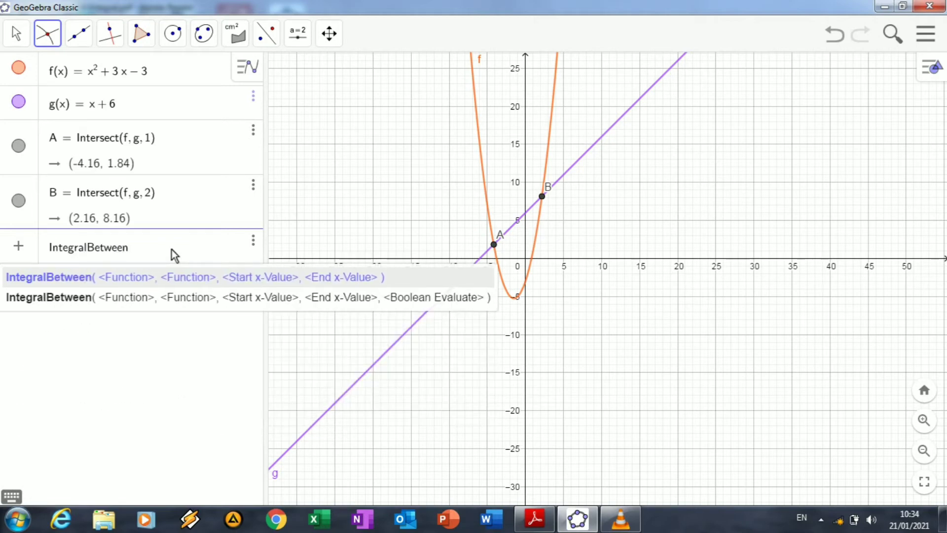
text((f,g,)
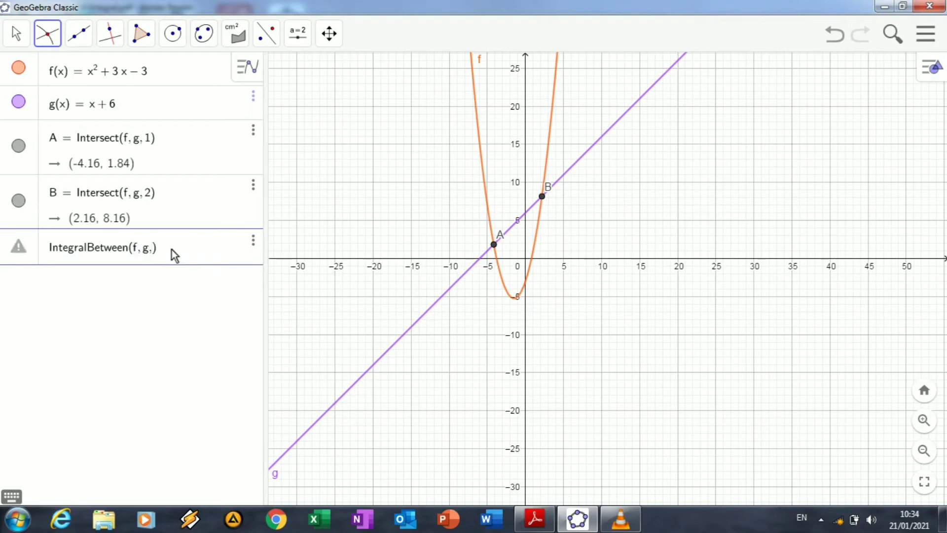
text(-4,1)
text(6,2.)
text(16, 2.16)
key(Return)
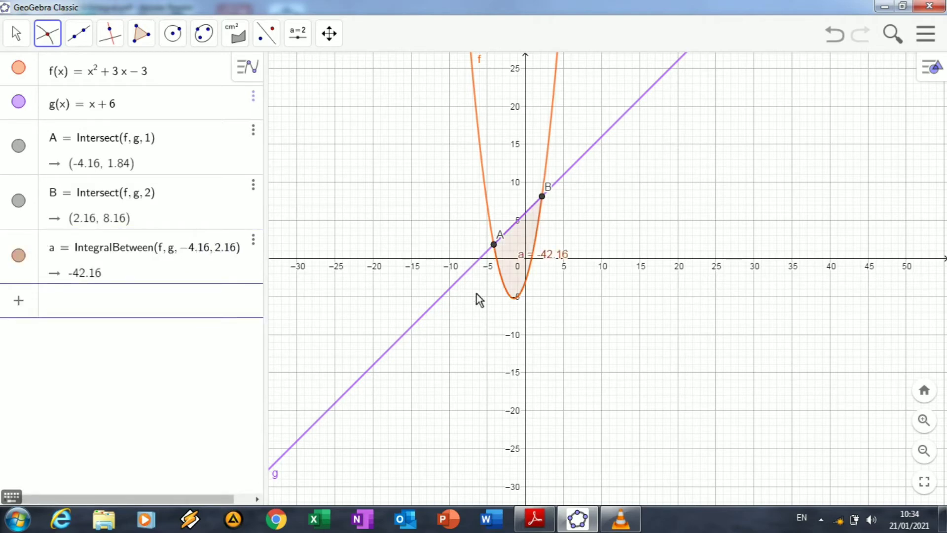
click(568, 252)
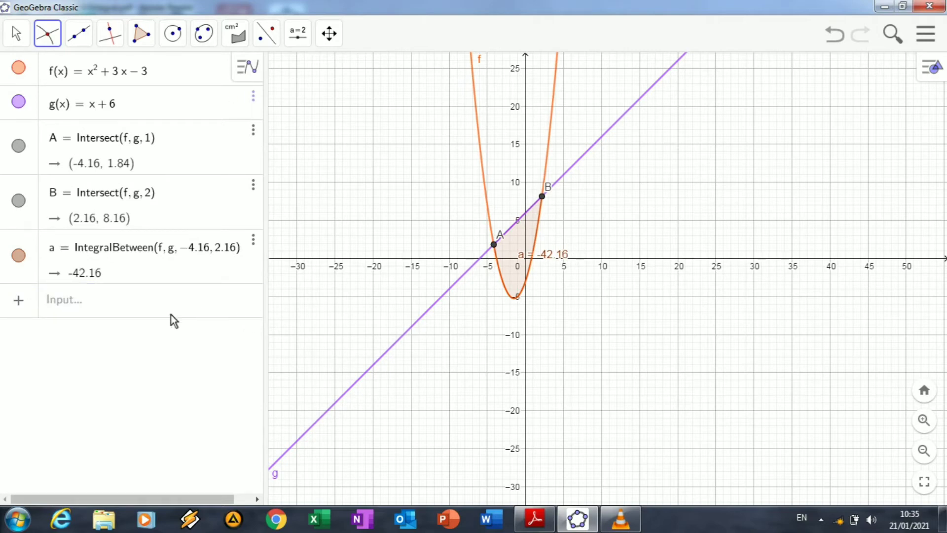
- Compute the area between the curves with the functions in reversed order, using IntegralBetween(g, f, -4.16, 2.16)
click(143, 298)
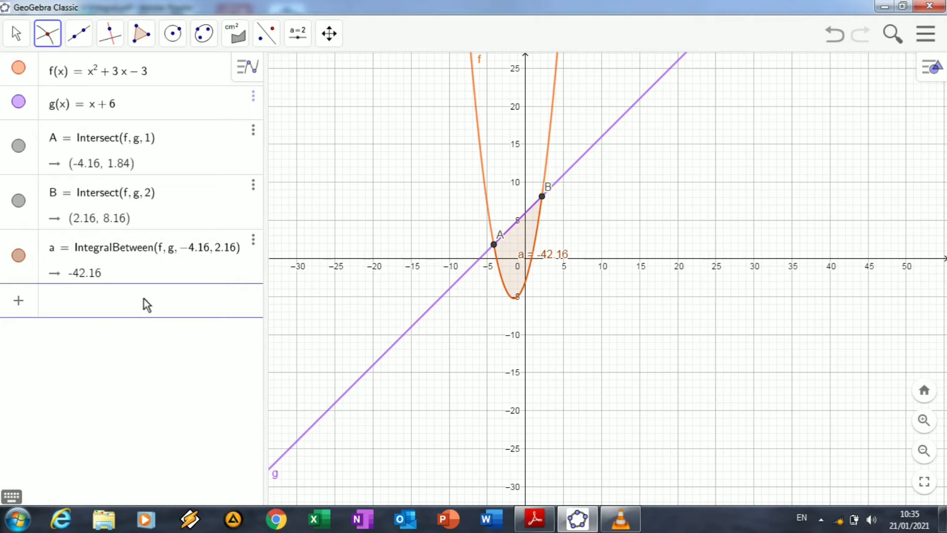
text(Integra)
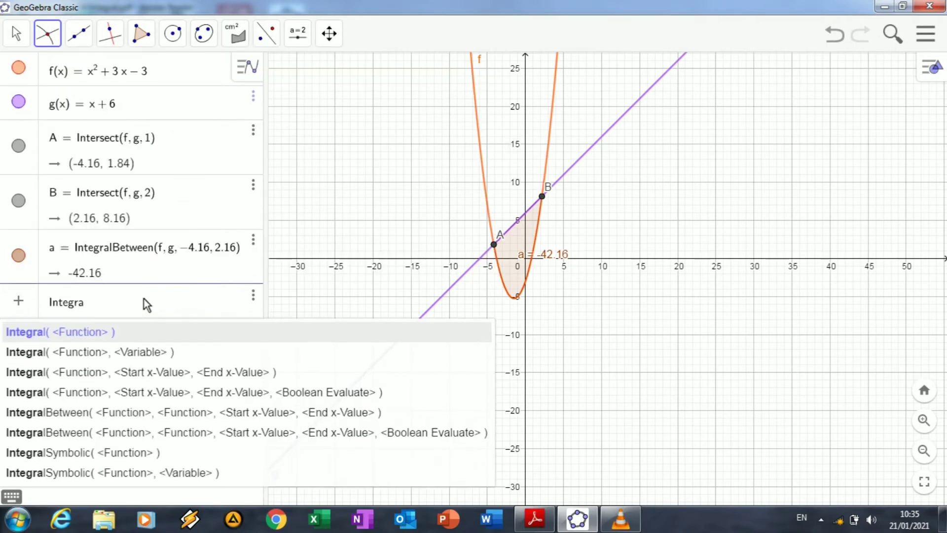
text(l(g,f)
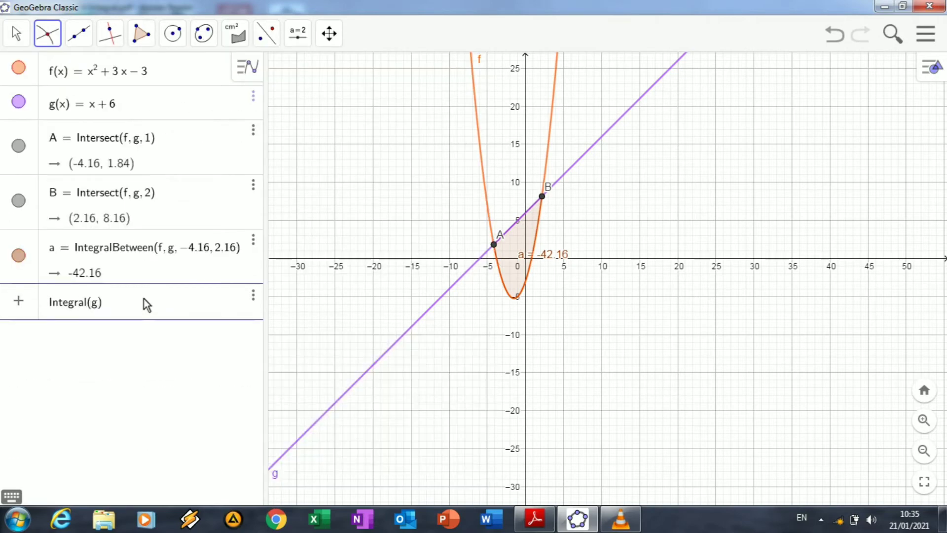
text(,-)
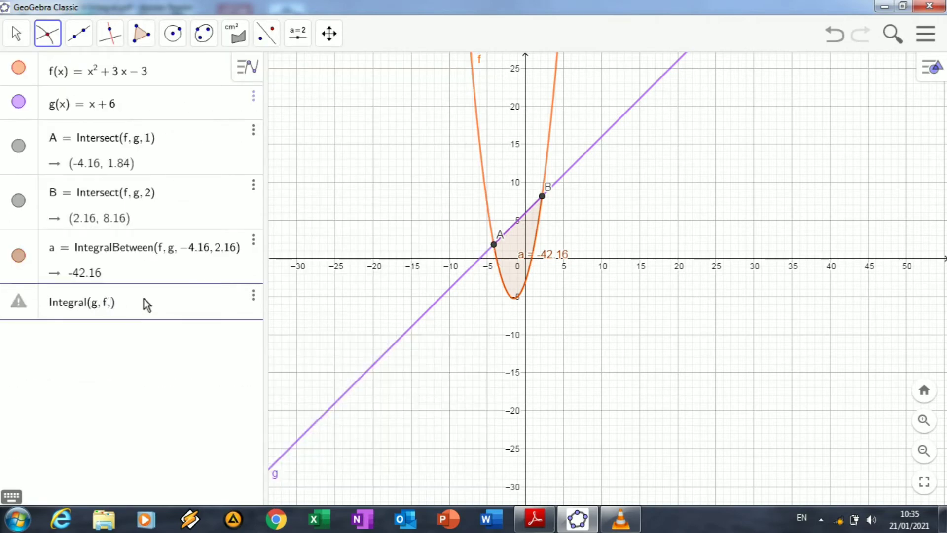
text(4.16,2.16)
key(Return)
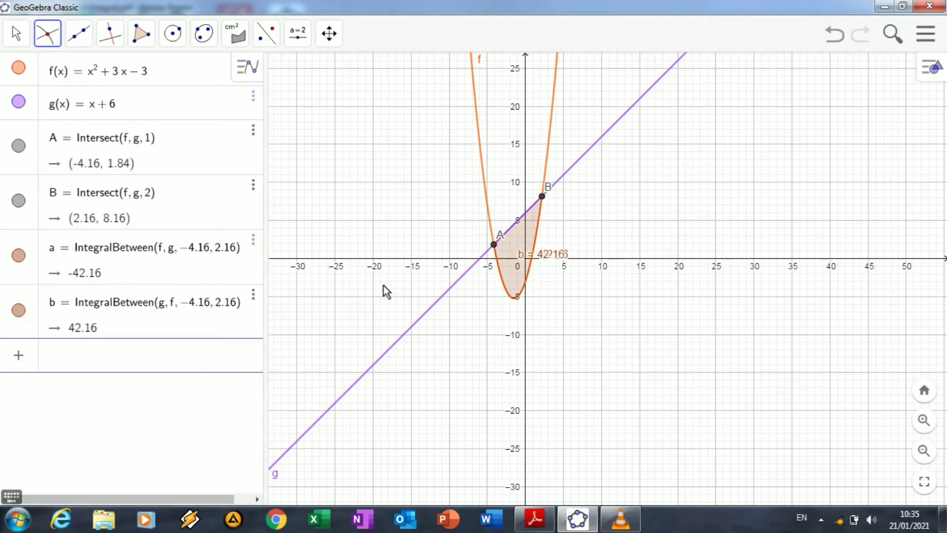
- Separate the overlapping value labels of integrals a and b in the graph, placing them one above the other beside the shaded region
click(329, 34)
click(349, 79)
drag(562, 259, 561, 244)
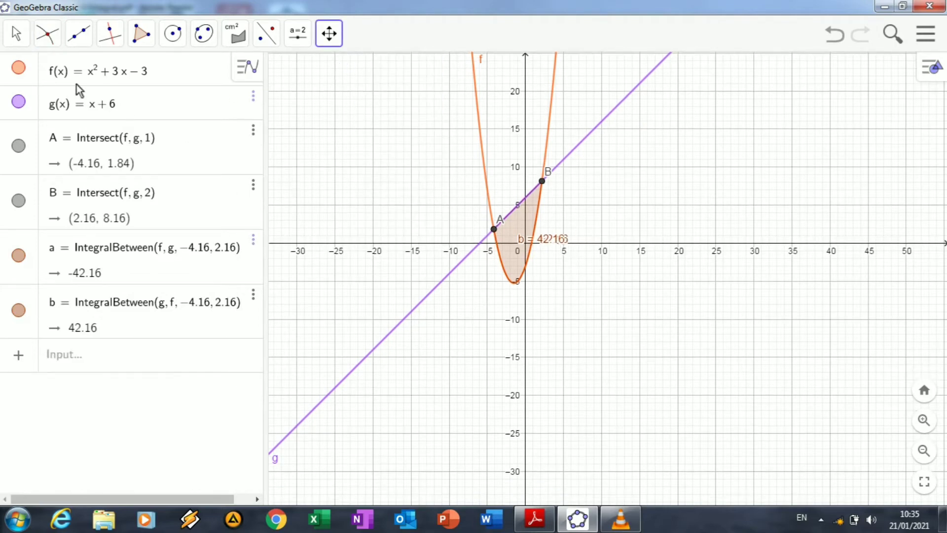
click(16, 33)
click(42, 78)
drag(565, 243, 583, 233)
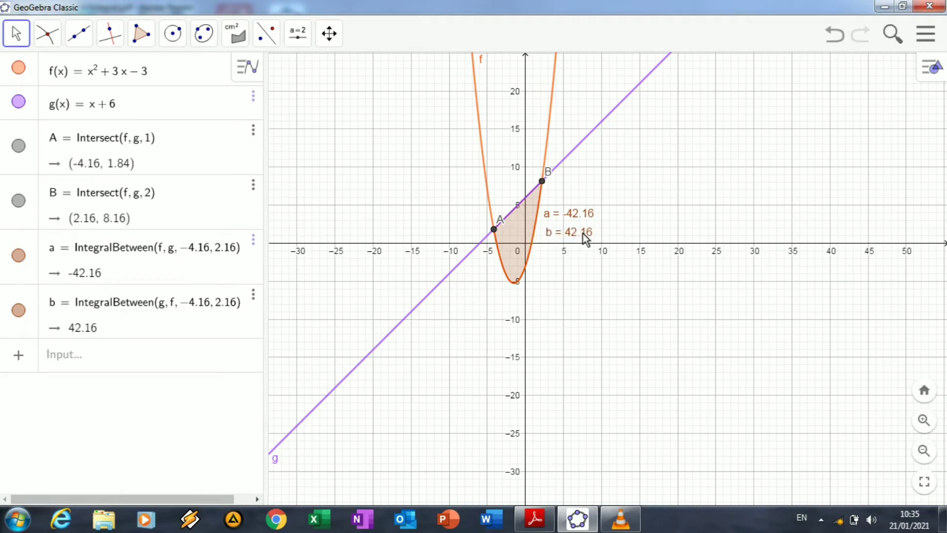
- Read Example 2 on page 19 of the PDF in Adobe Reader and start defining f(x) = x² in GeoGebra with the on-screen math keyboard
key(alt+Tab)
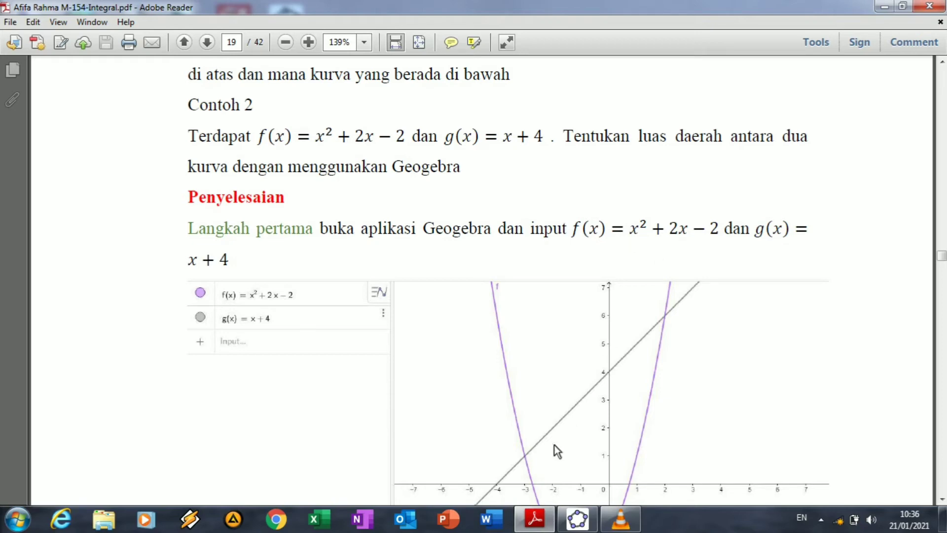
click(577, 523)
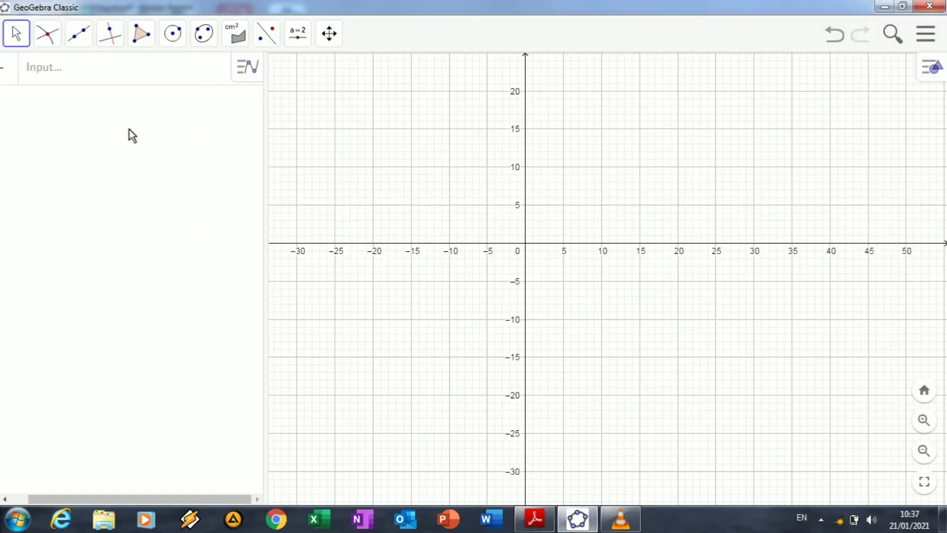
click(106, 64)
text(f)
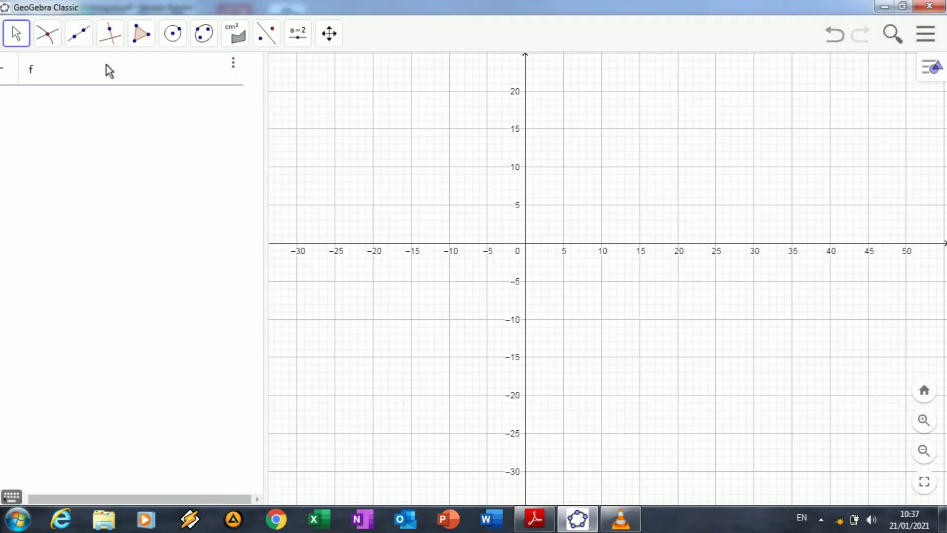
text((x) =)
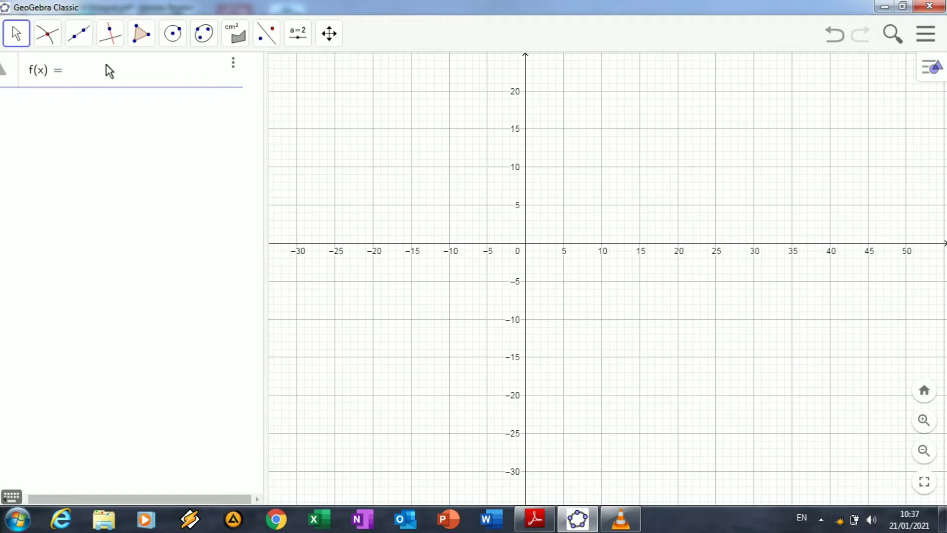
click(11, 496)
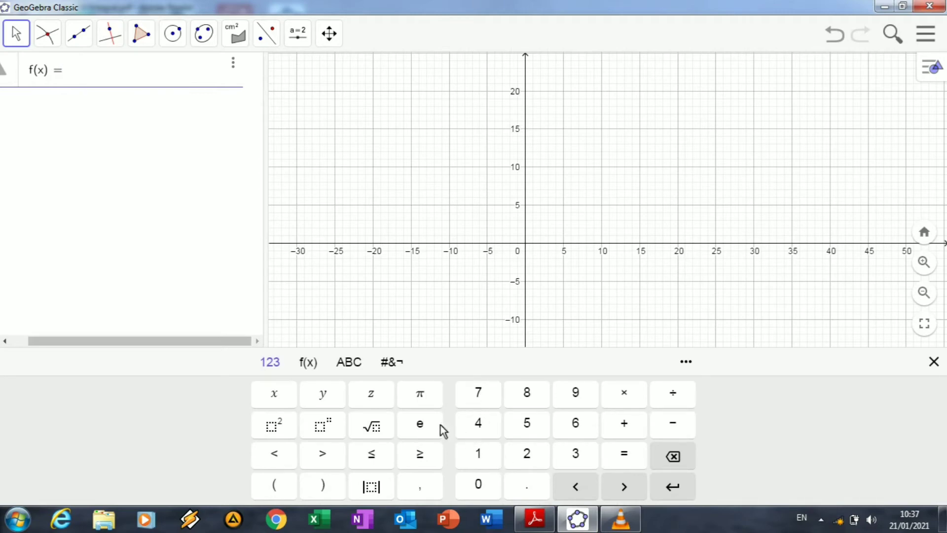
click(279, 395)
click(281, 423)
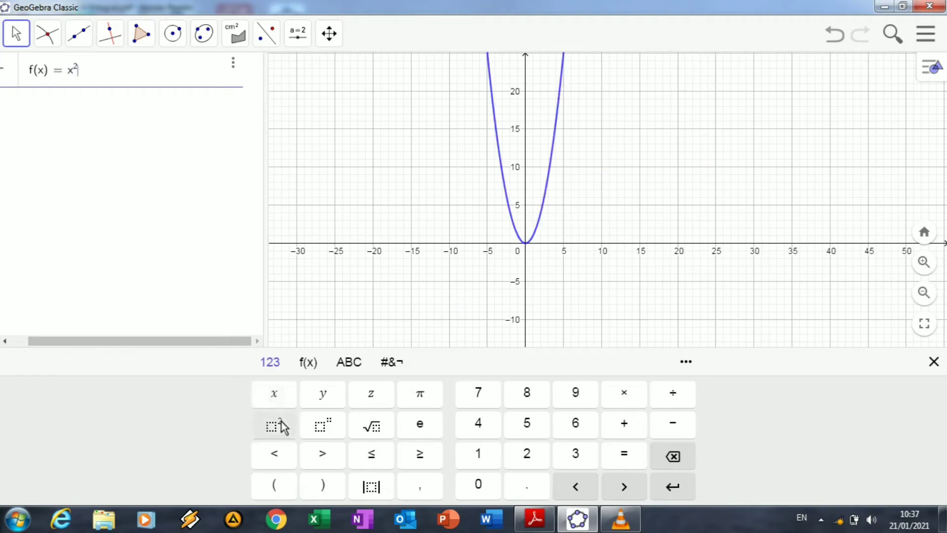
- Complete the function definition as f(x) = x² + 2x − 2 by adding + 2x − 2 after x²
click(617, 427)
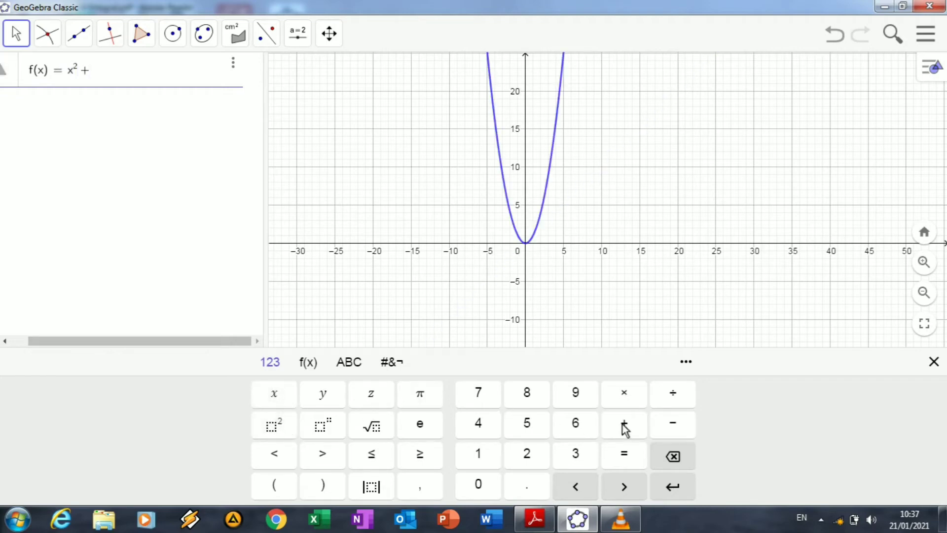
click(527, 451)
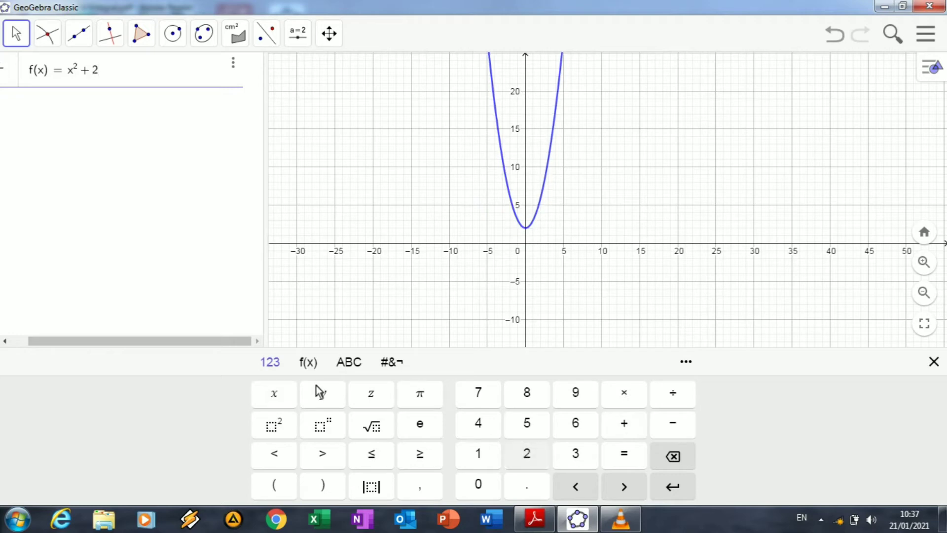
click(283, 399)
click(658, 426)
click(528, 456)
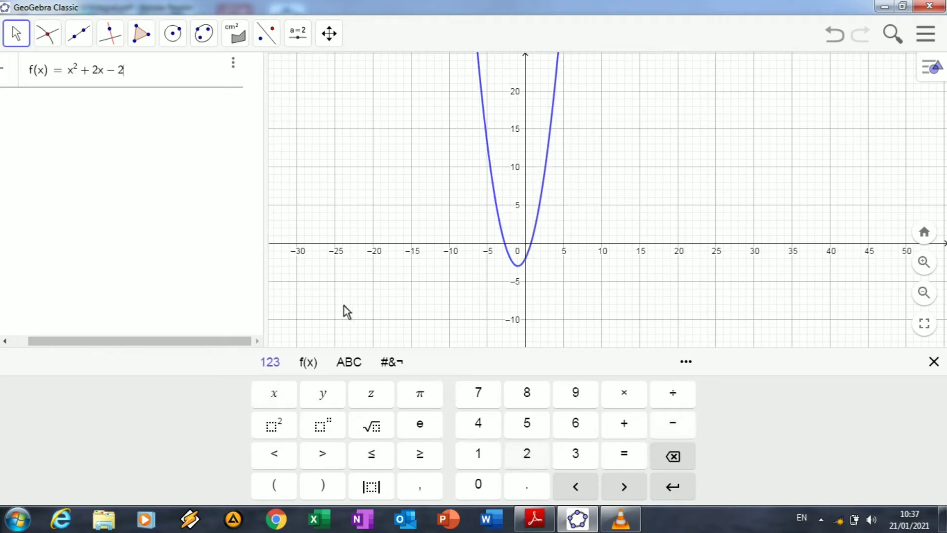
key(Return)
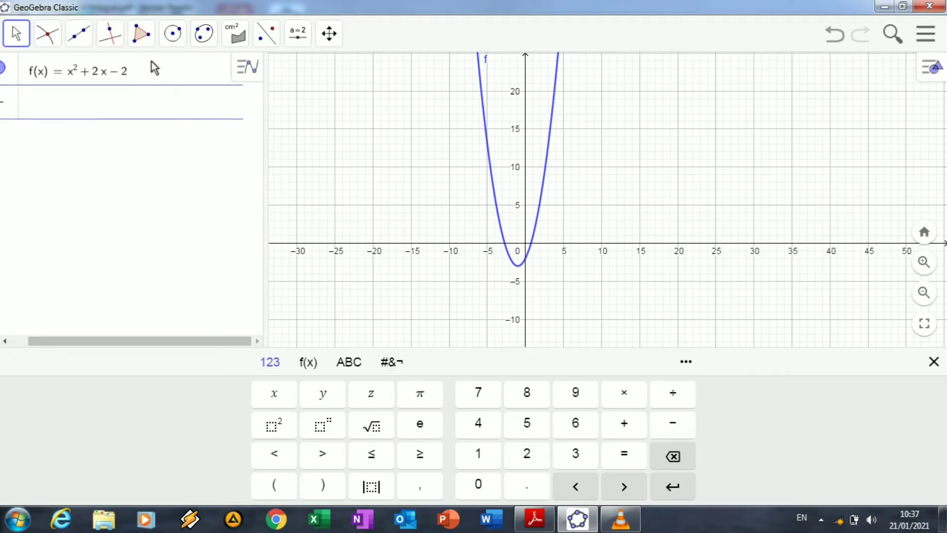
- Define the linear function g(x) = x + 4 and close the on-screen keyboard
text(g)
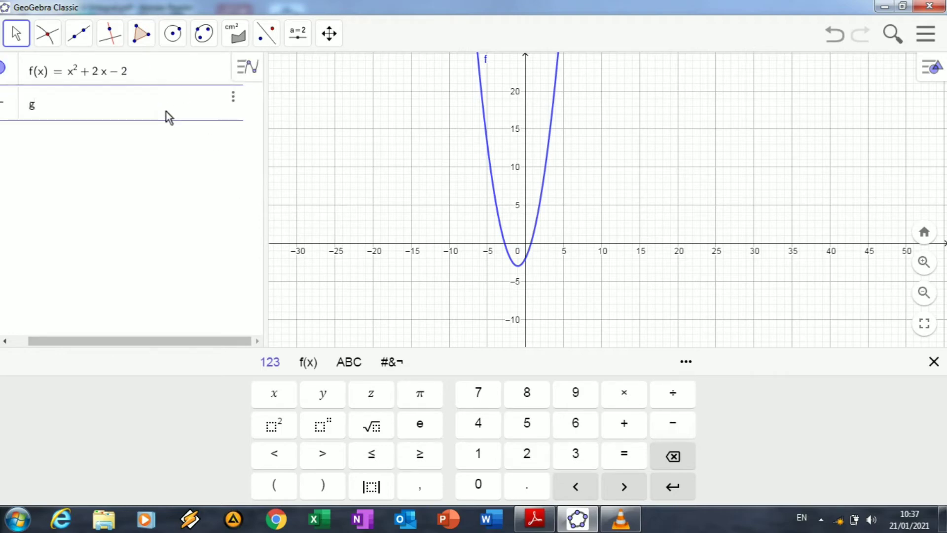
text((x) = x + 4)
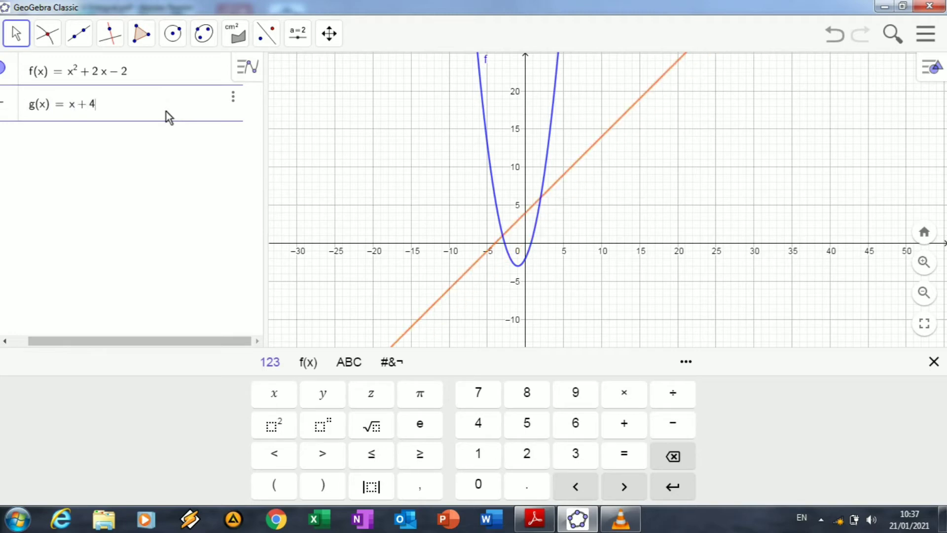
key(Return)
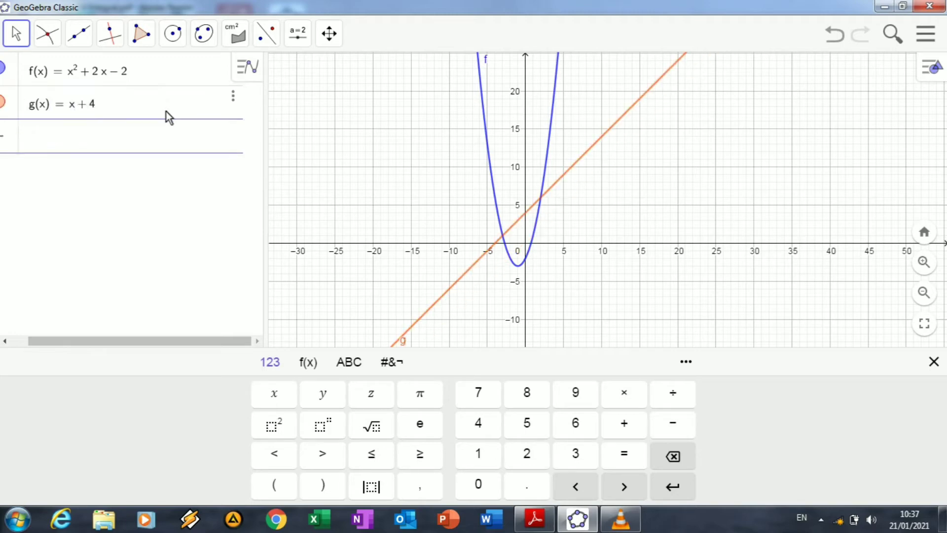
click(934, 361)
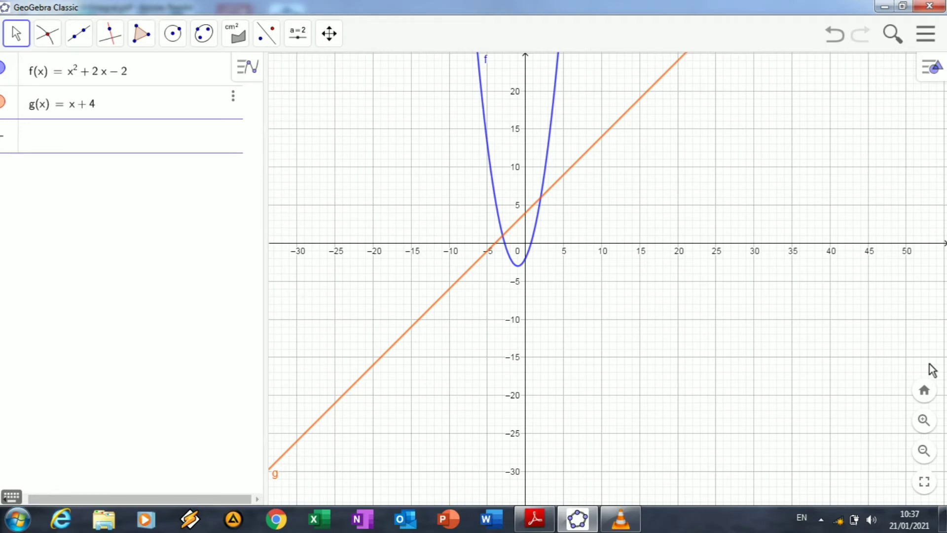
- Create both intersection points of parabola f and line g with the Intersect tool
click(53, 48)
click(54, 50)
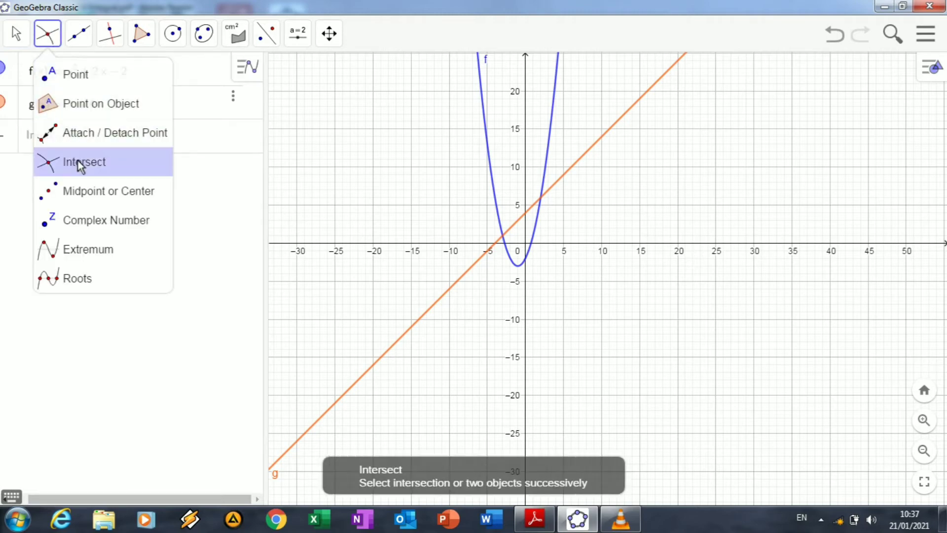
click(78, 161)
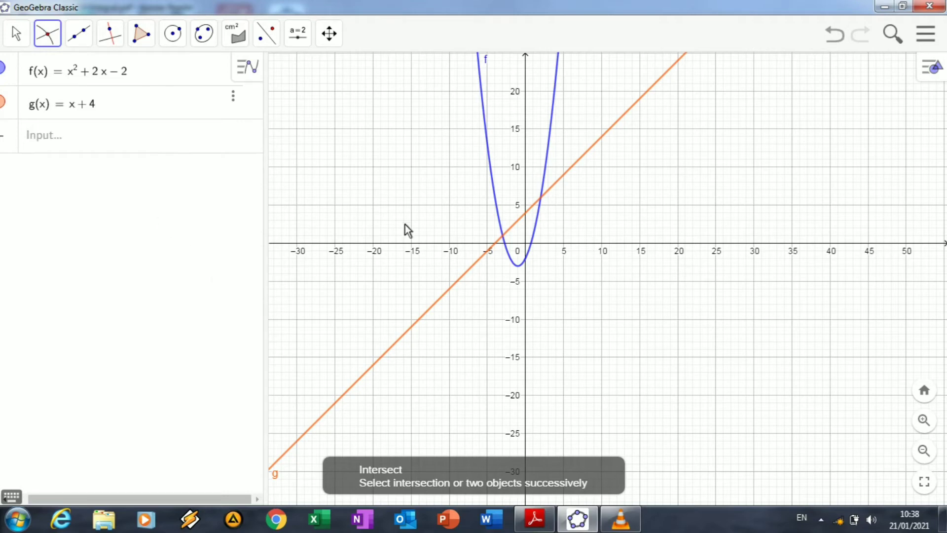
click(502, 235)
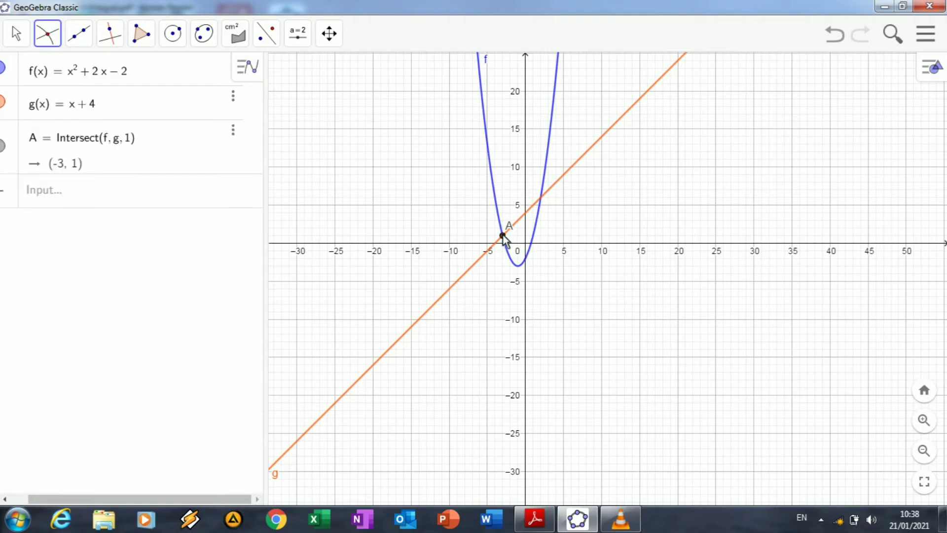
click(541, 199)
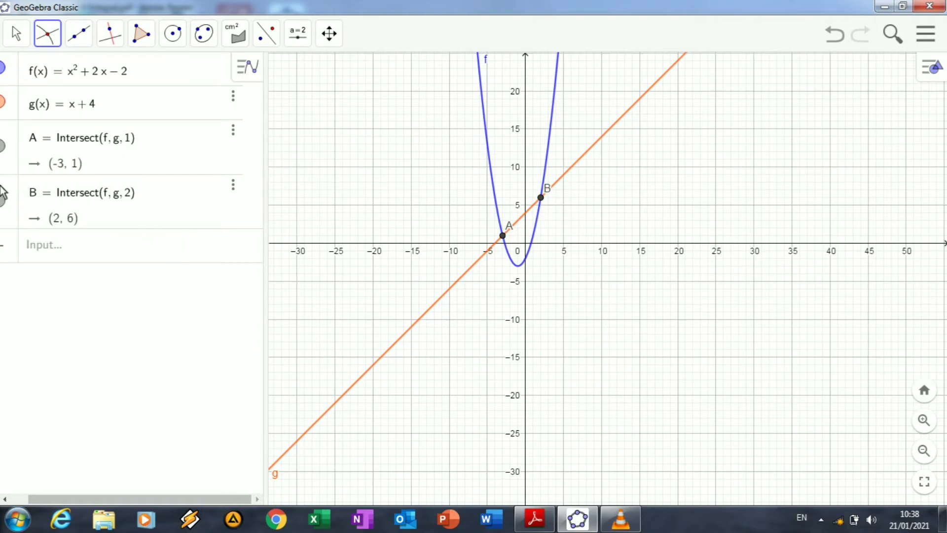
- Compute the area between the curves with the command IntegralBetween(f,g,-3,2)
click(67, 240)
text(Integra)
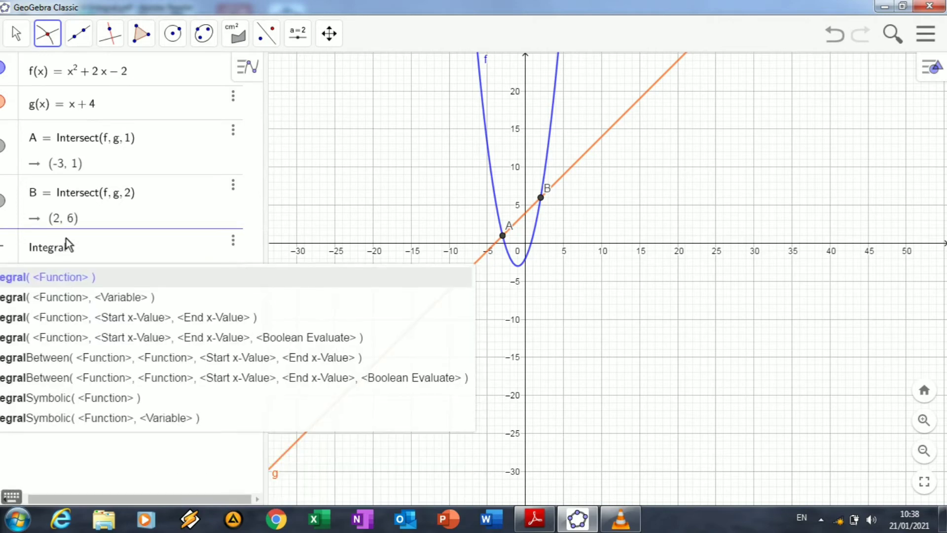
text(lBetwwee)
key(BackSpace)
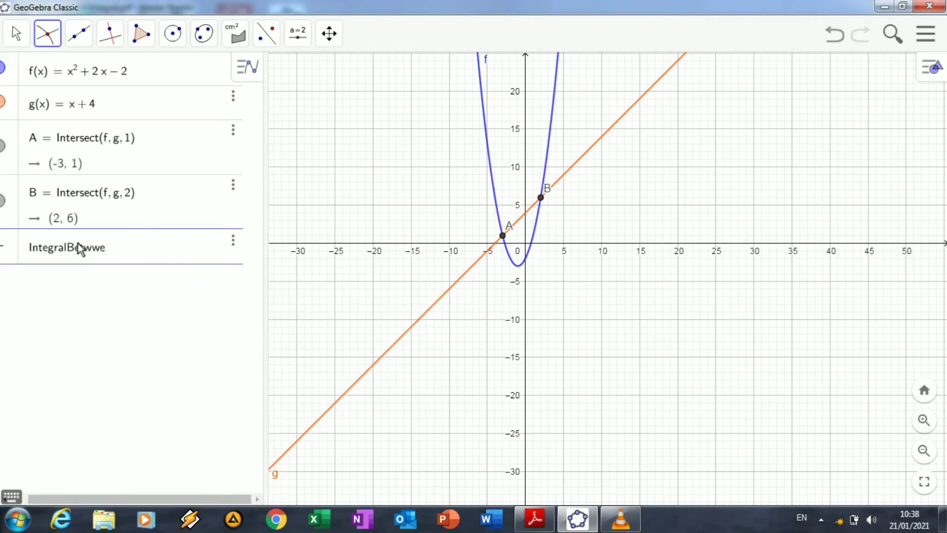
key(BackSpace)
key(BackSpace)
text(een)
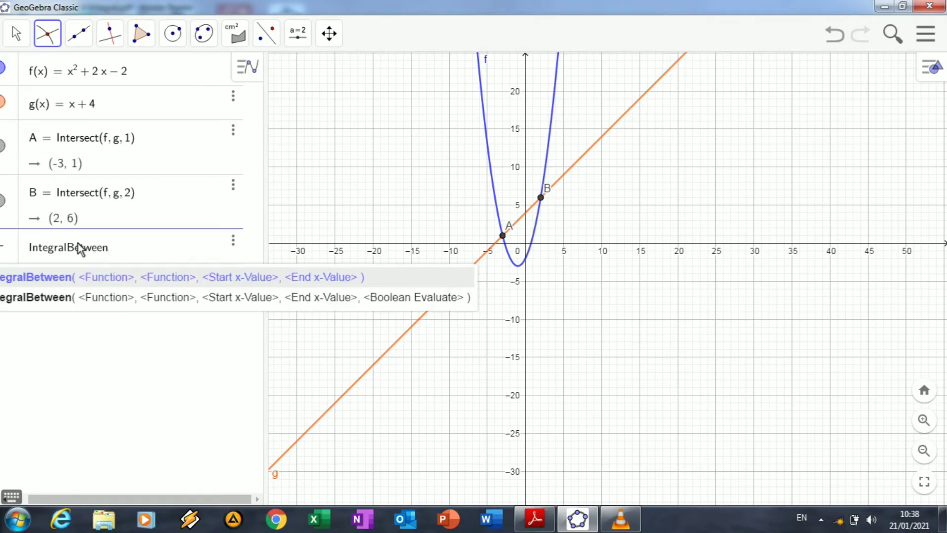
text((f,)
text(g,-)
text(3,2)
key(Return)
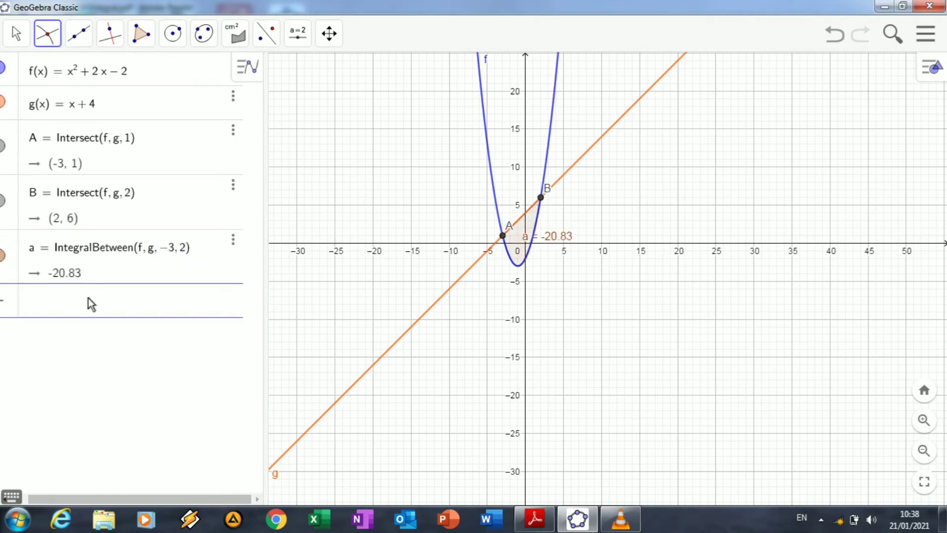
- Add a second area calculation with the functions swapped, using IntegralBetween(g,f,-3,2)
text(Int)
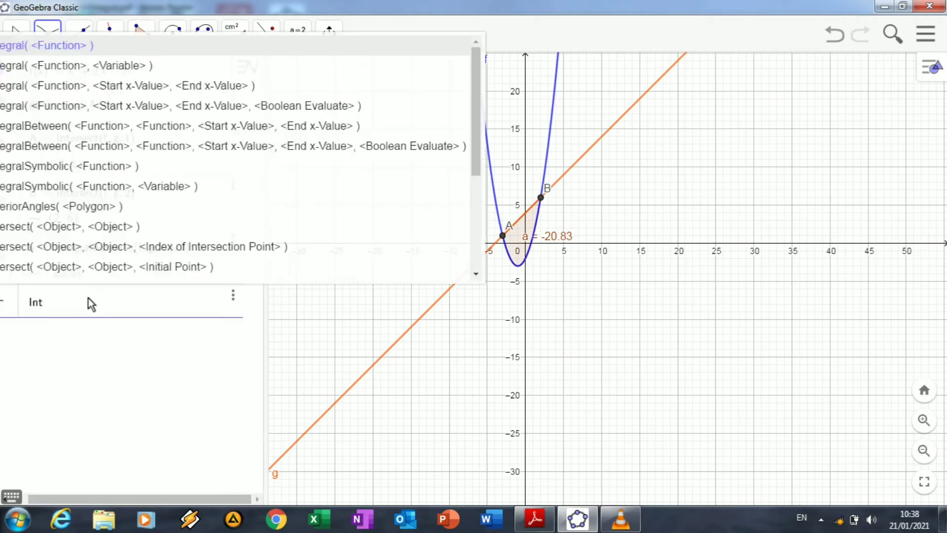
text(egralBe)
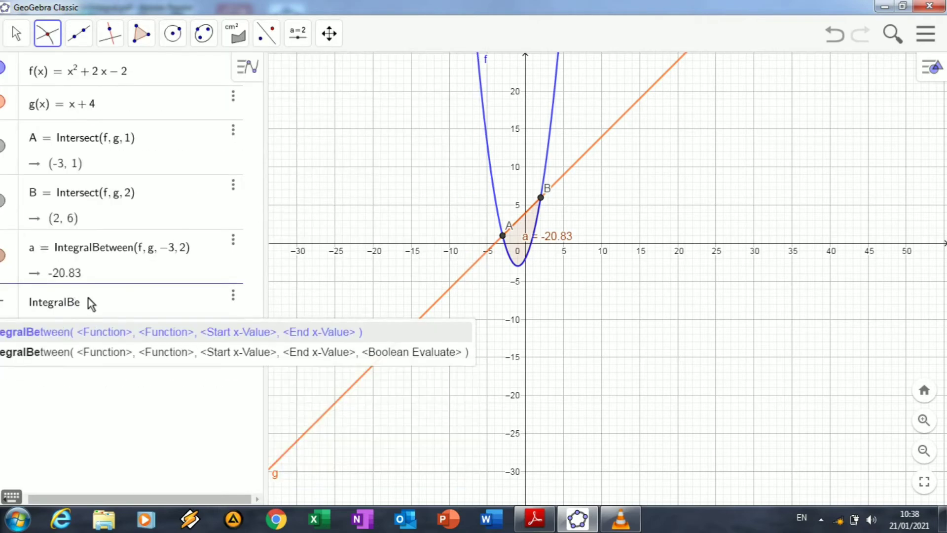
text(tween)
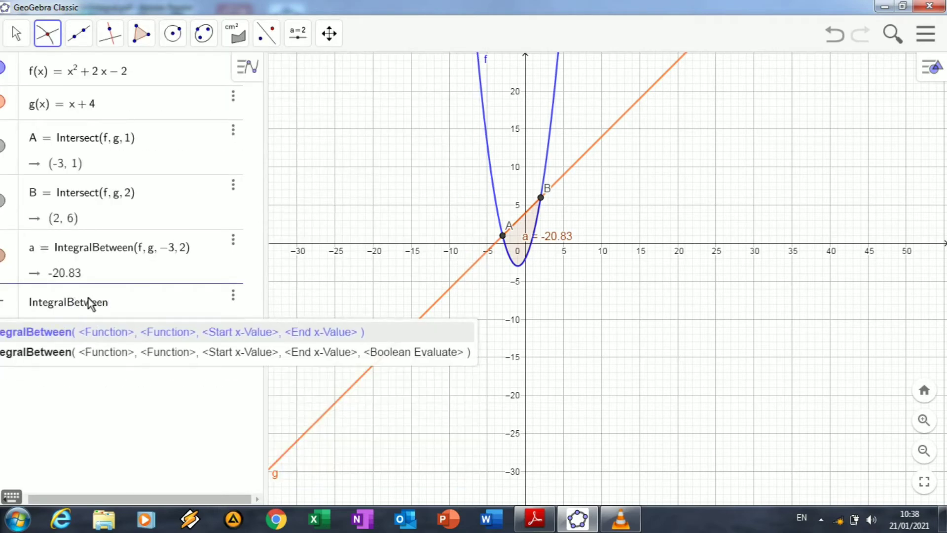
text((g, f)
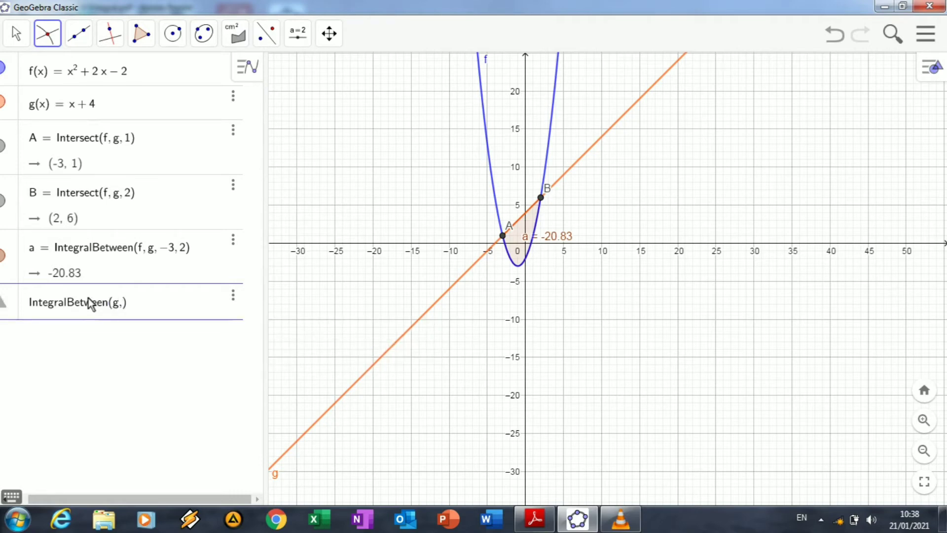
text(,)
text(-3,2)
key(Return)
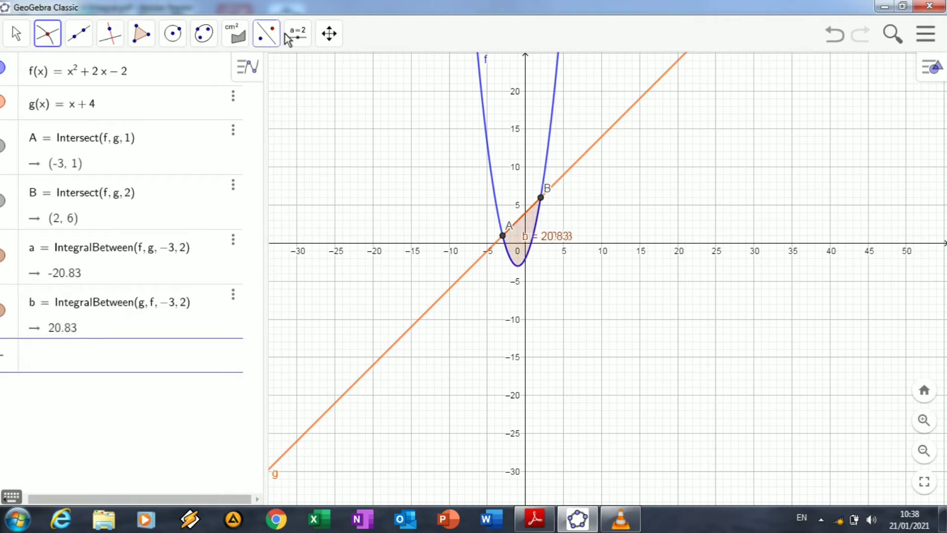
- Use the Move tool to pull one of the two overlapping area labels slightly upward, away from the other
click(19, 41)
click(30, 73)
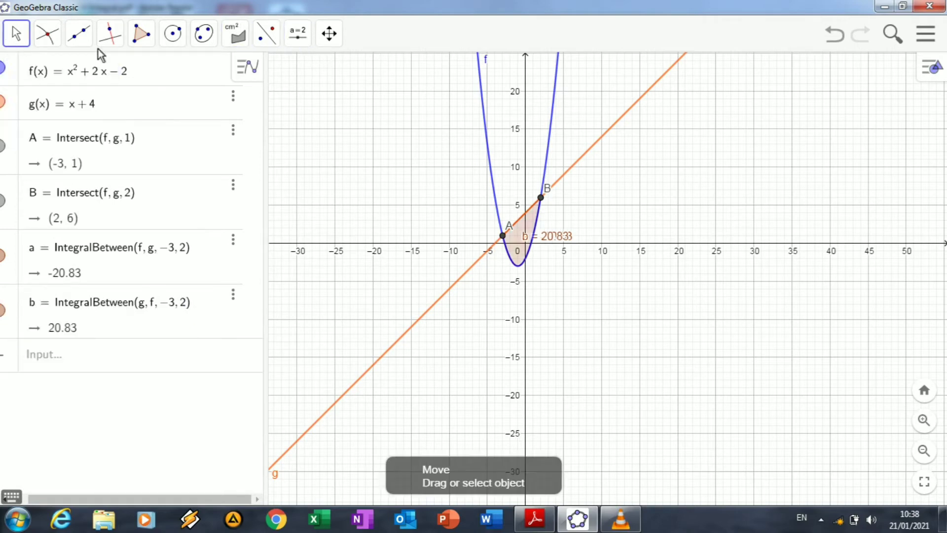
drag(567, 237, 572, 213)
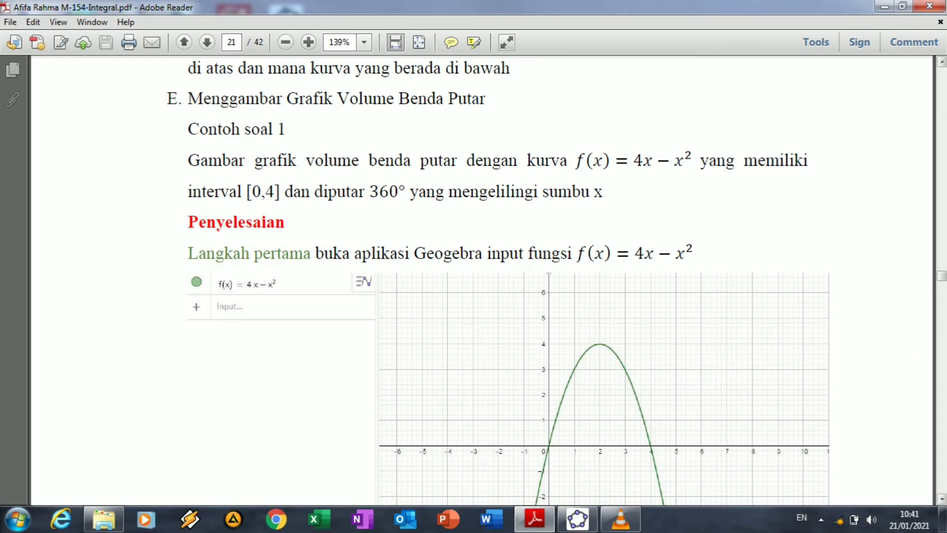
- Check the first solution step in the PDF, switch to GeoGebra and define the function f(x) = 4x − x²
click(942, 499)
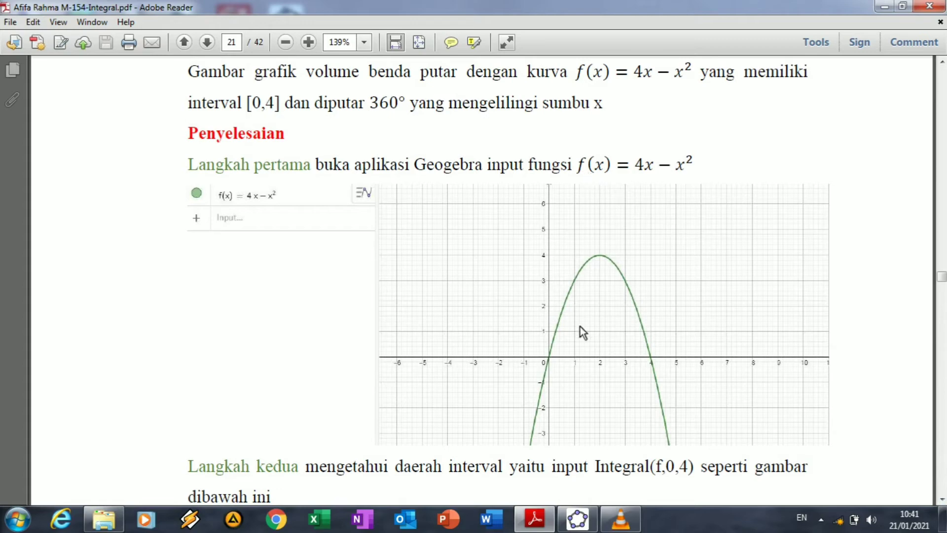
click(578, 520)
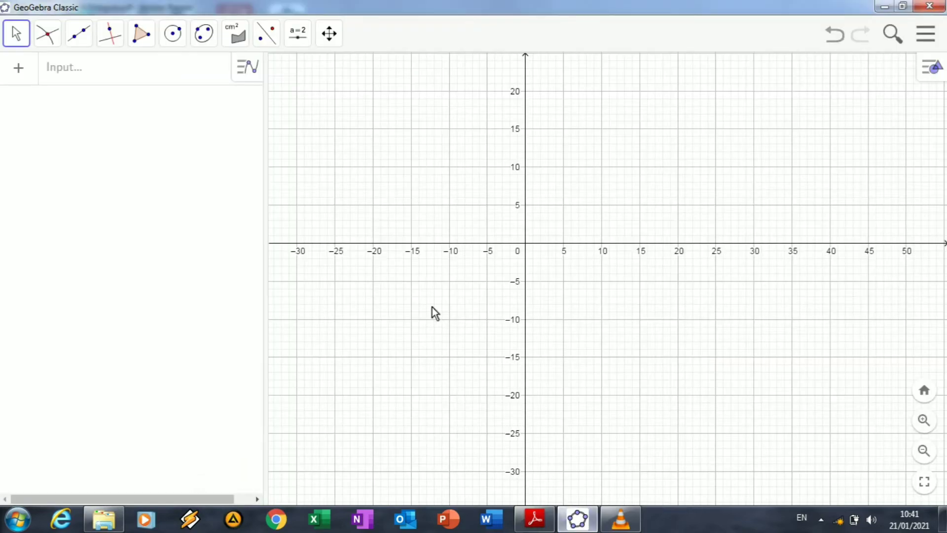
click(172, 69)
text(f(x) )
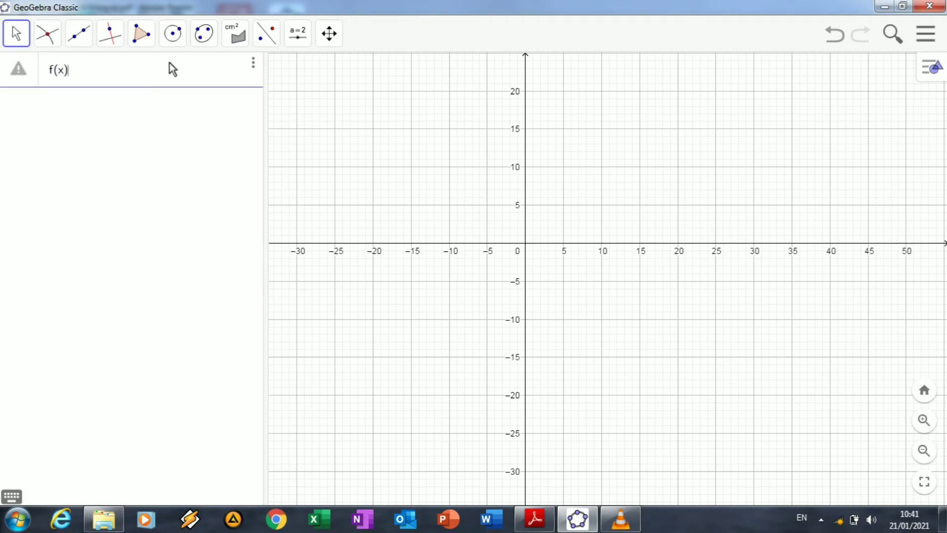
text(= 4x)
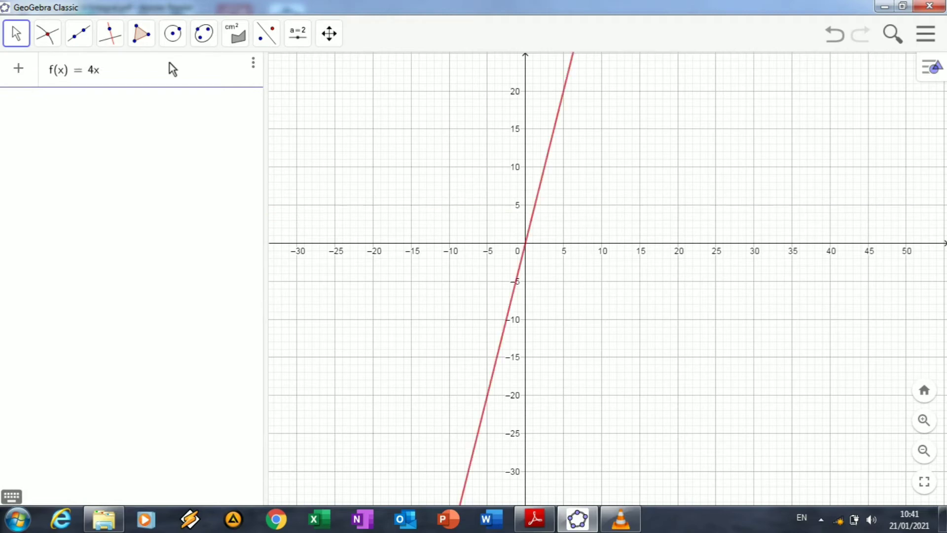
click(9, 498)
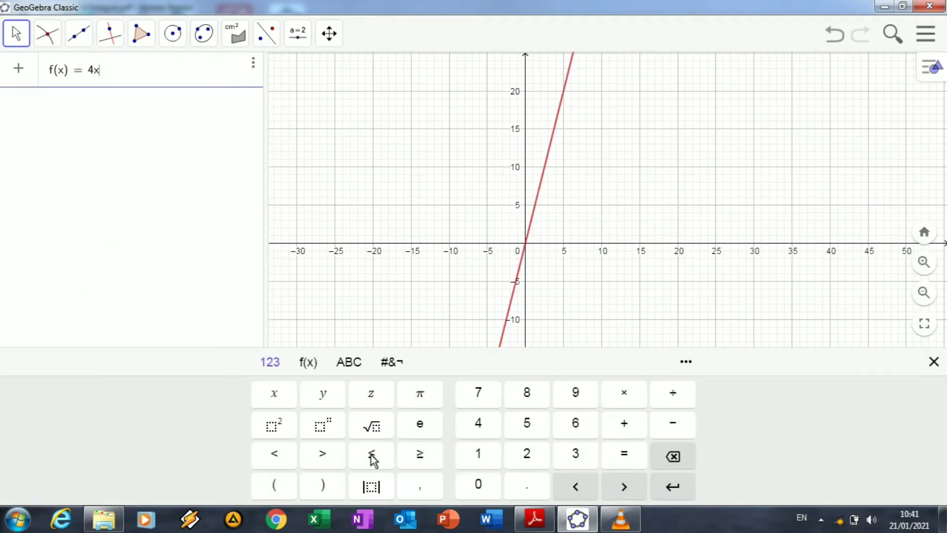
click(660, 424)
click(280, 391)
click(286, 422)
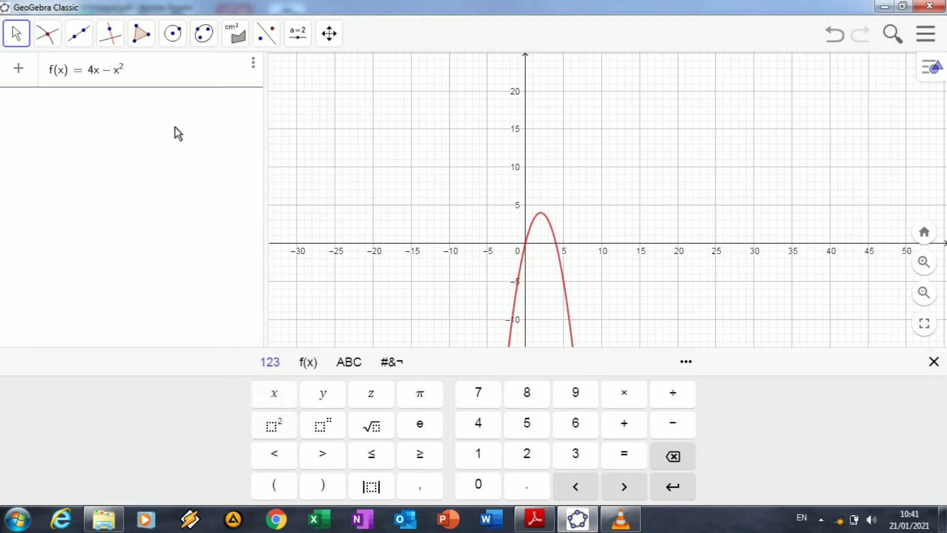
key(Return)
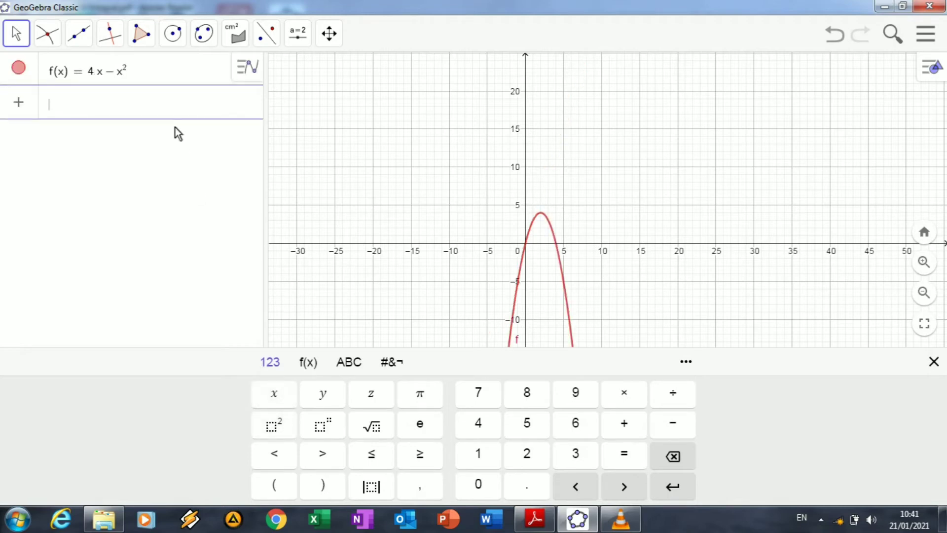
- Check the second solution step in the PDF, switch back to GeoGebra and compute the area under the curve with Integral(f,0,4)
click(532, 519)
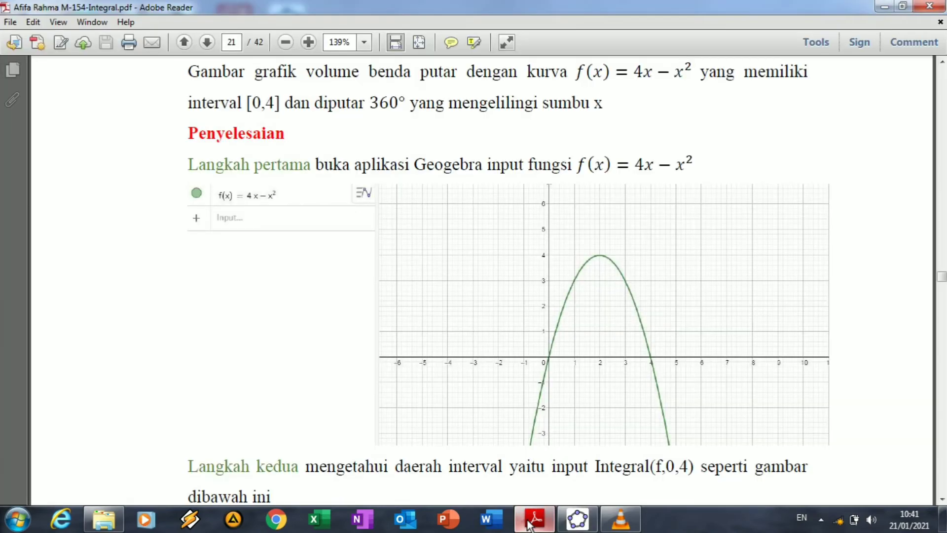
click(943, 500)
click(942, 500)
click(942, 499)
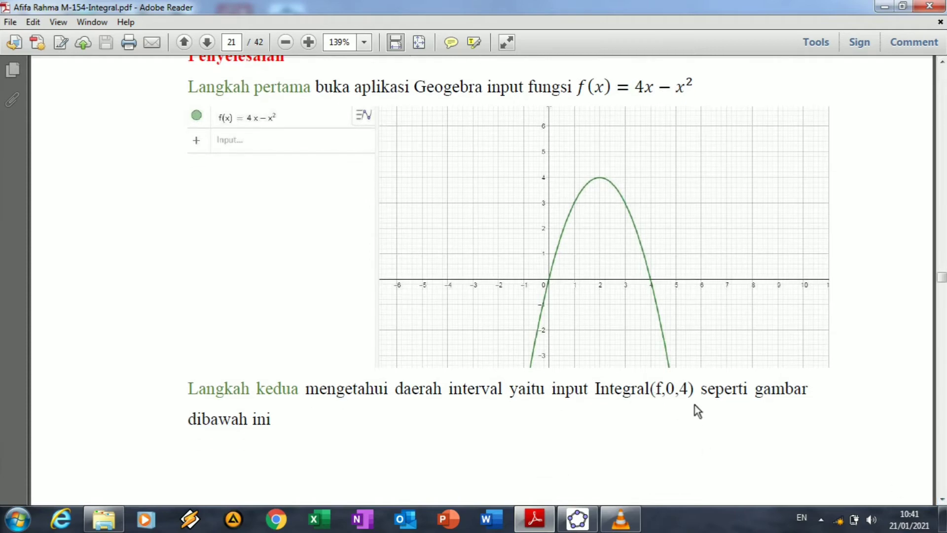
click(577, 519)
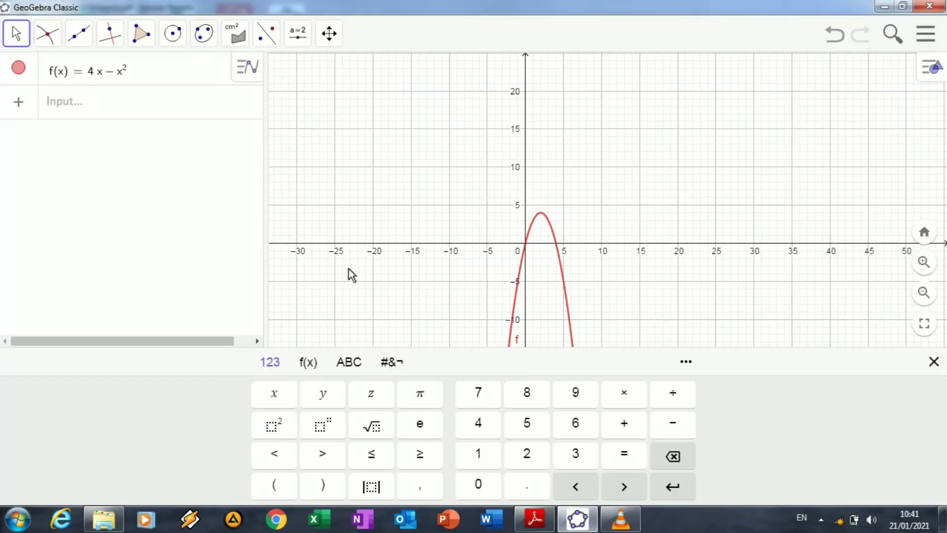
click(137, 104)
text(In)
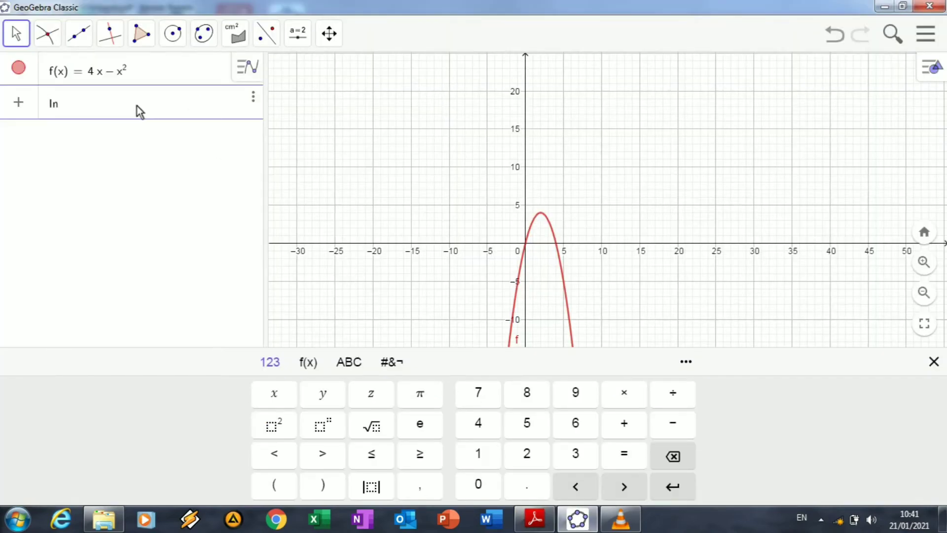
text(tegral)
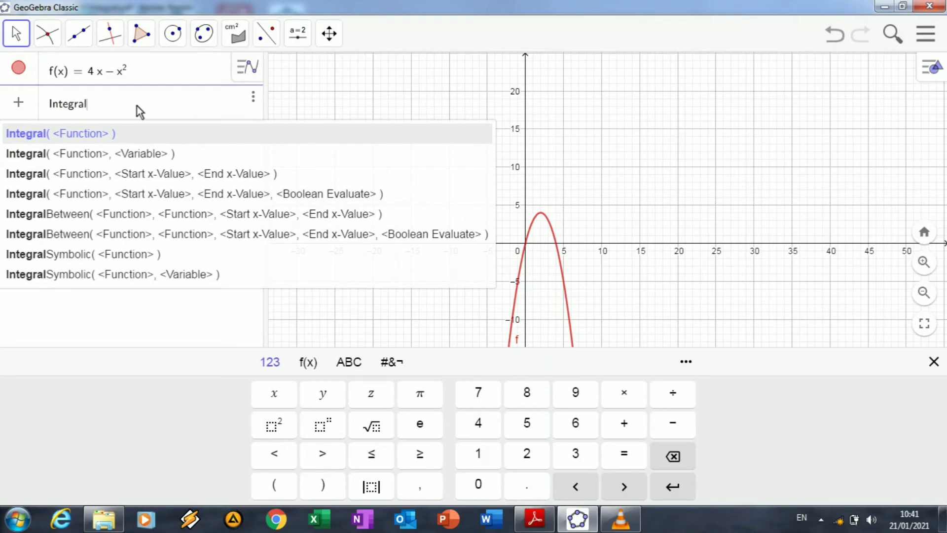
text((f)
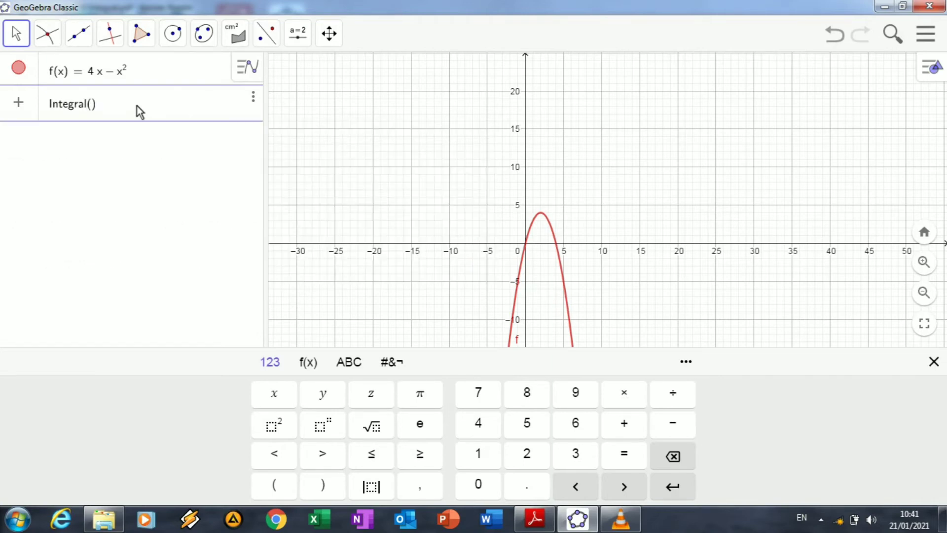
text(, 0, 4)
key(Return)
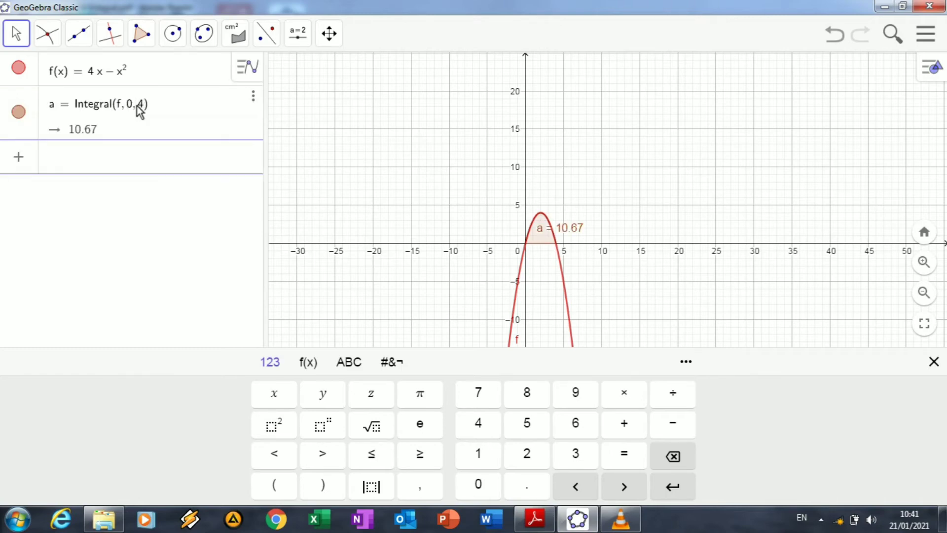
- Check the third solution step in the PDF, switch back to GeoGebra and add an angle slider α from 0° to 360° with increment 5°
click(534, 524)
click(943, 500)
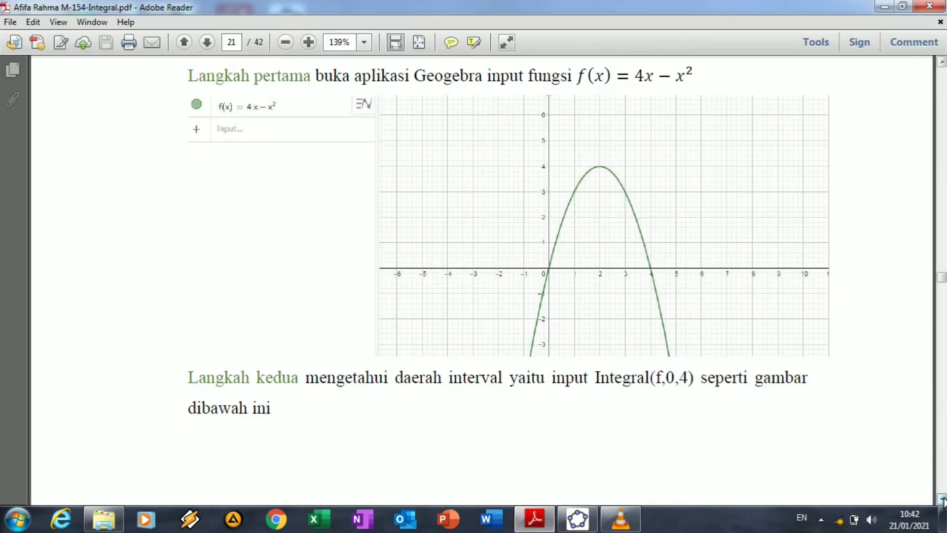
scroll(942, 500, down, 15)
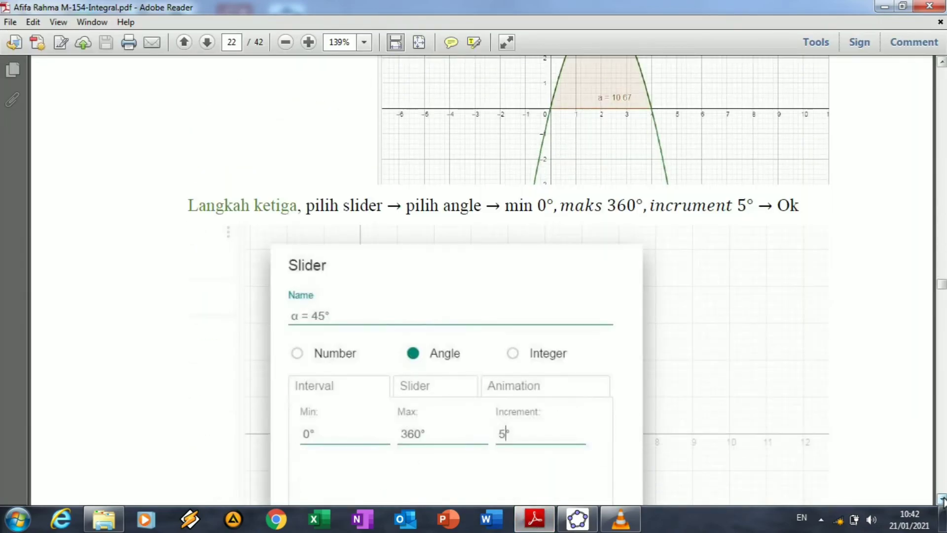
click(943, 500)
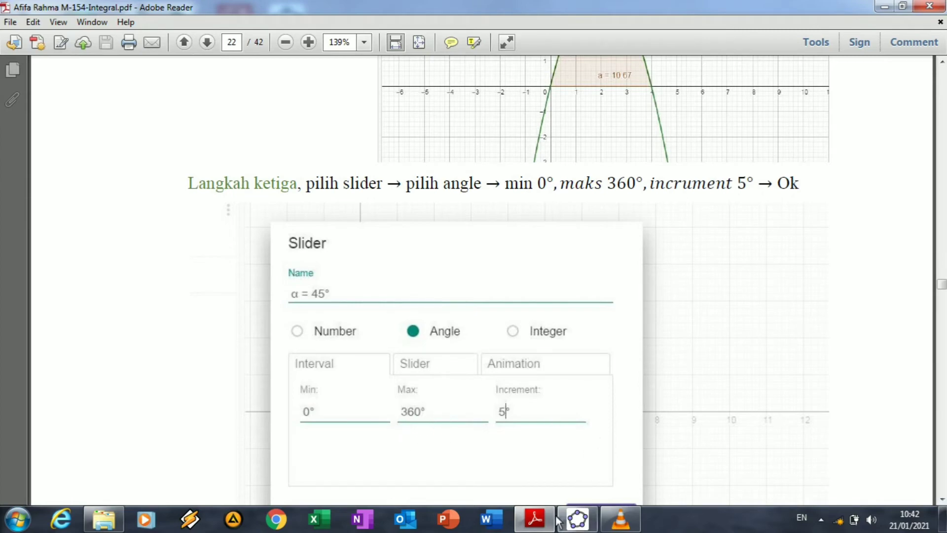
click(572, 522)
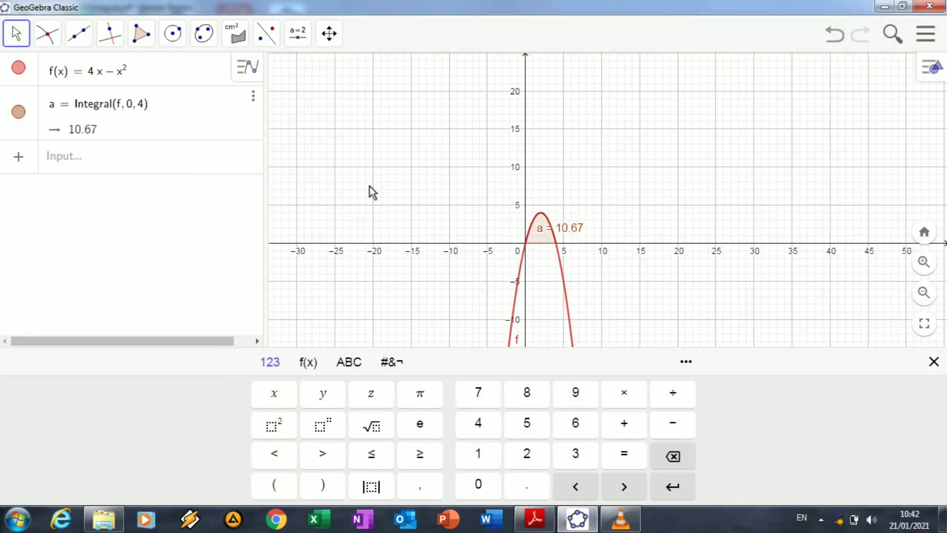
click(933, 364)
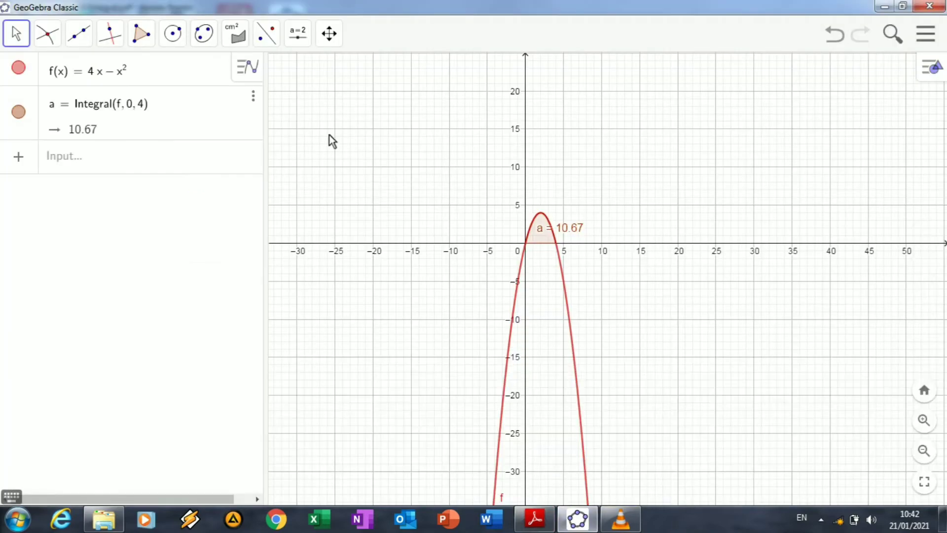
click(288, 42)
click(306, 73)
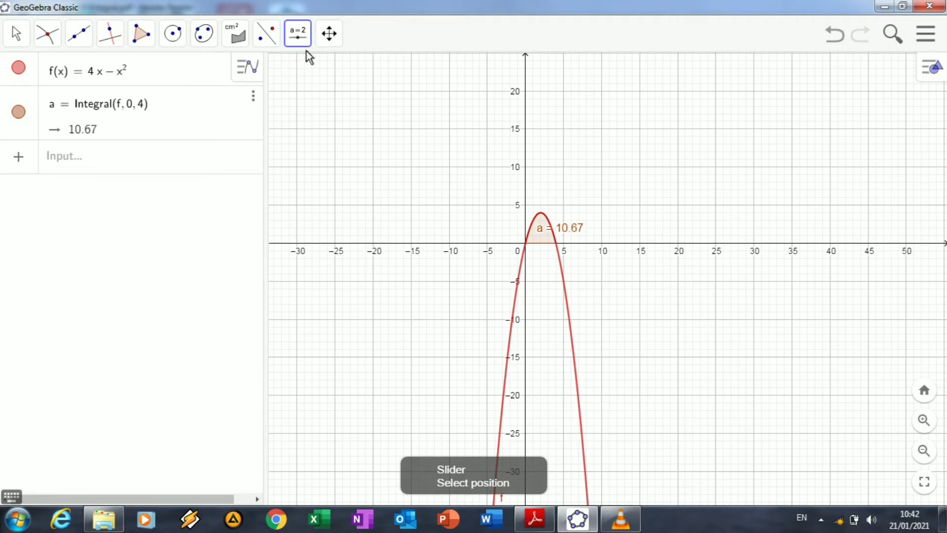
click(354, 158)
click(432, 216)
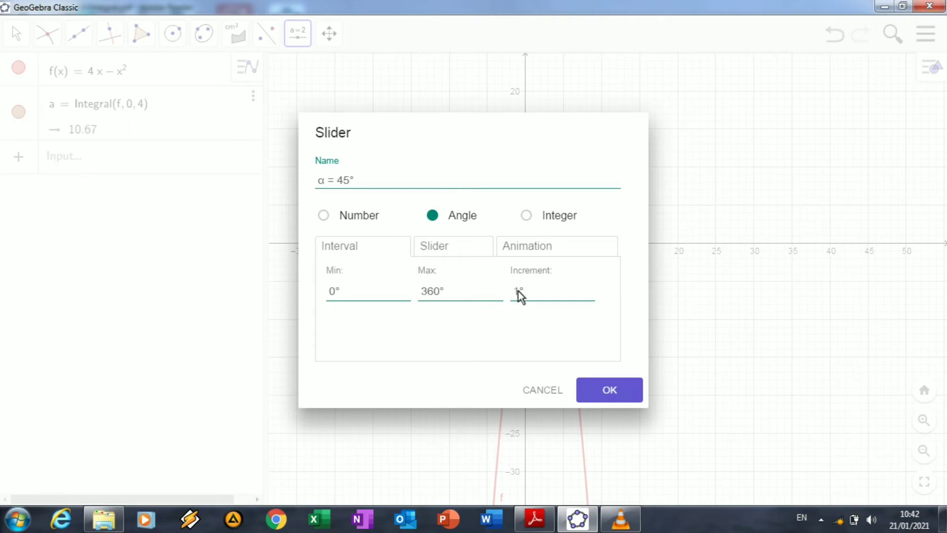
key(BackSpace)
text(5)
click(597, 389)
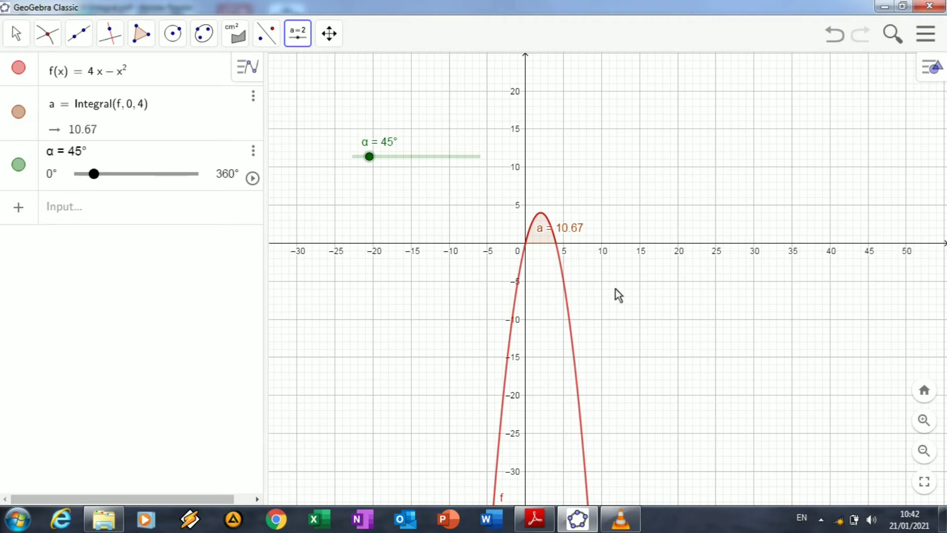
- Create the surface of revolution with the command Surface(a, f(a)cos(b), f(a)sin(b), a, 0, 4, b, 0, α)
click(213, 209)
text(surface)
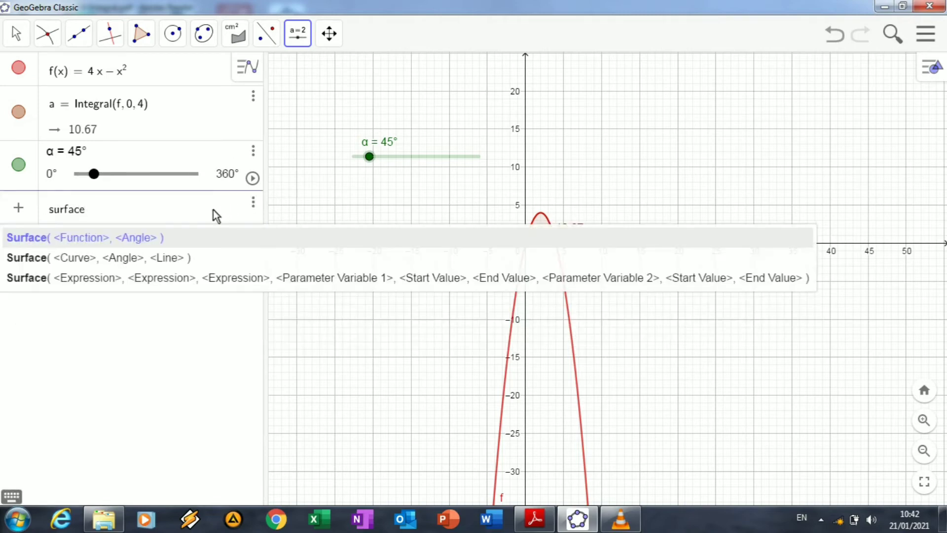
text((a)
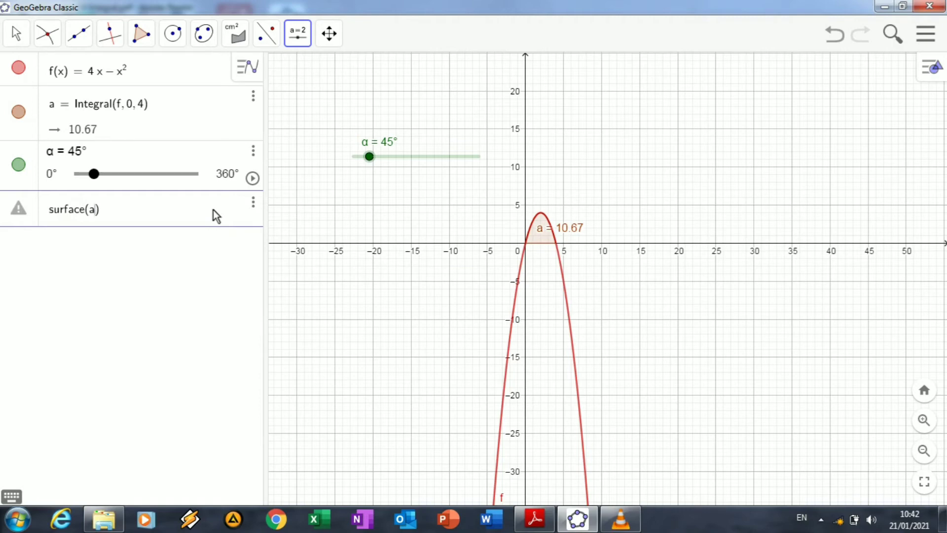
text(, f(a)cos(b), f(a)sin)
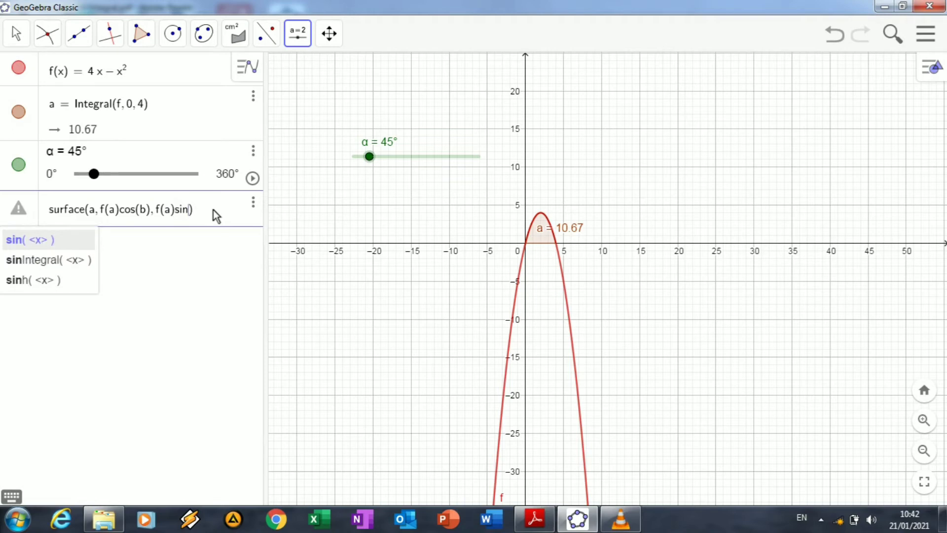
text((b),)
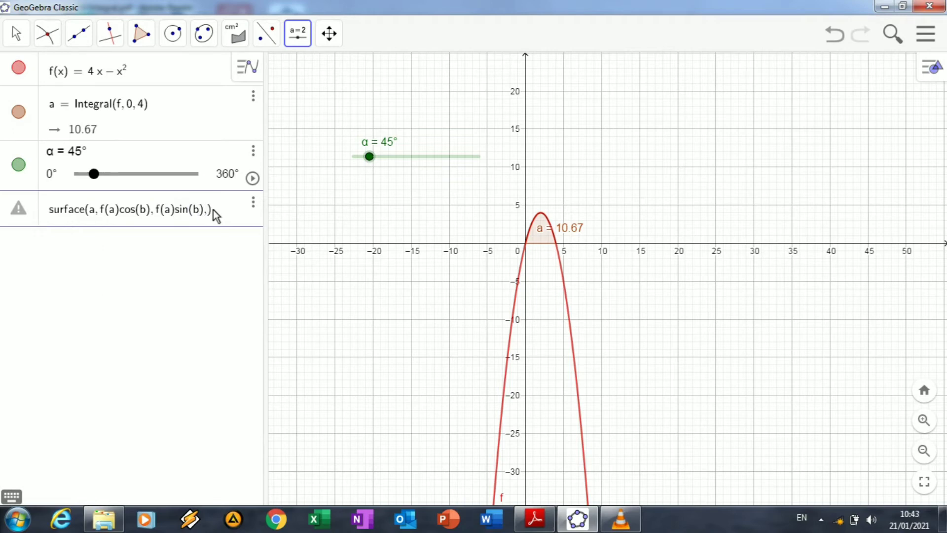
text( a, 0, 5)
key(BackSpace)
text(4, b, 0,)
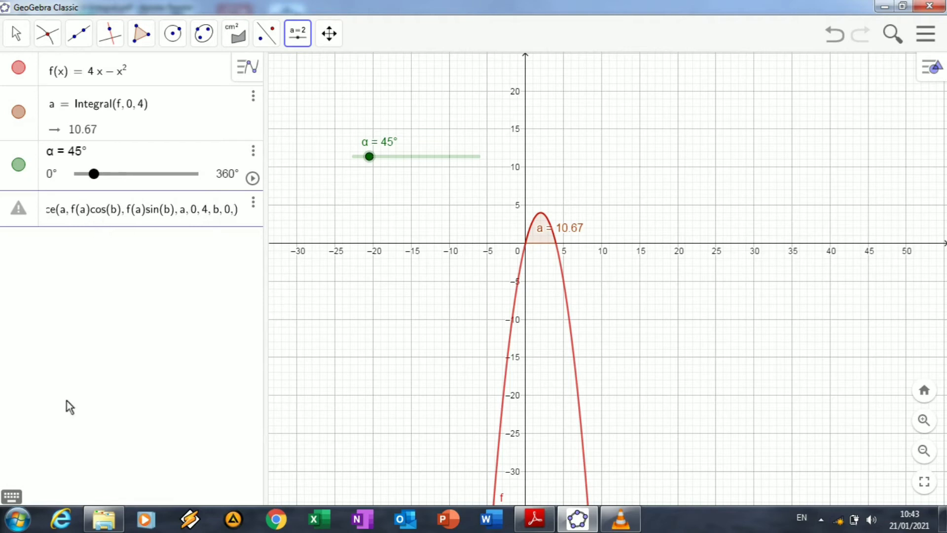
click(21, 493)
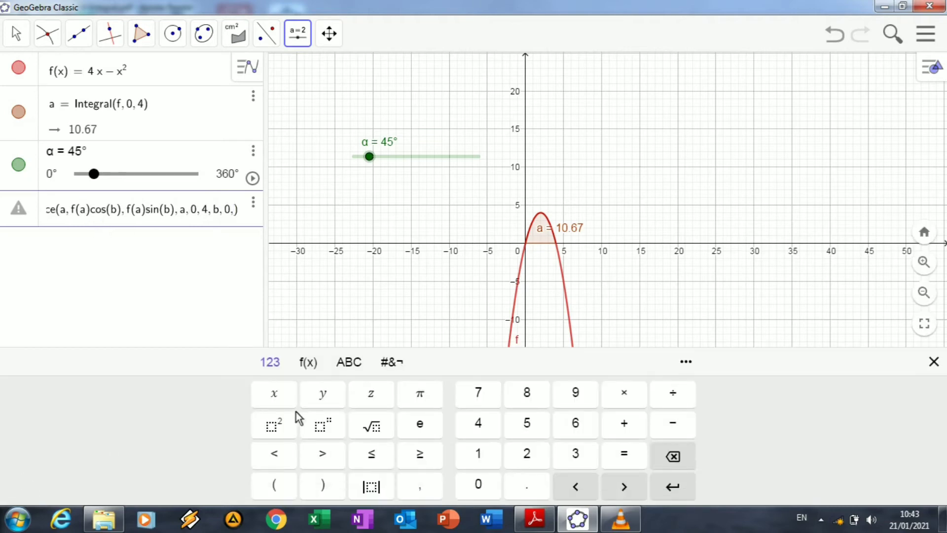
click(349, 363)
click(270, 483)
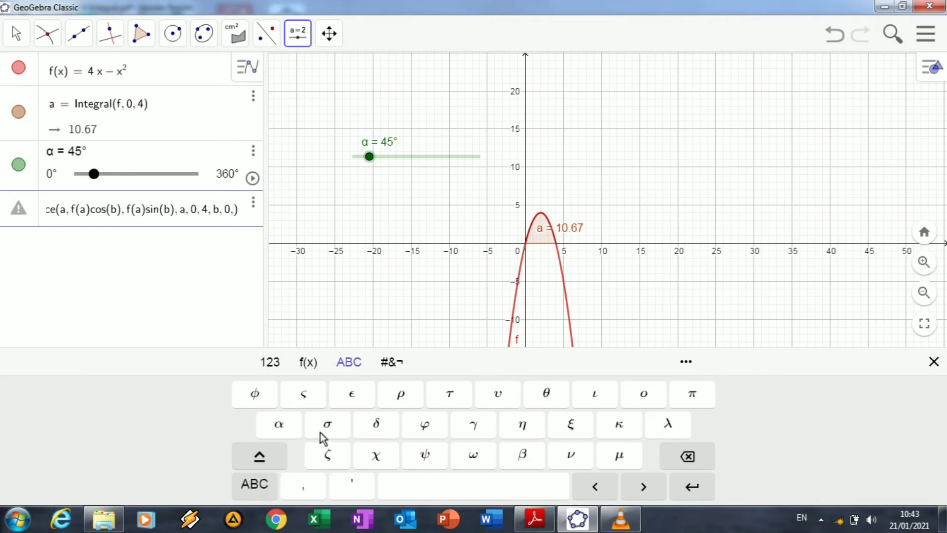
click(278, 423)
key(Return)
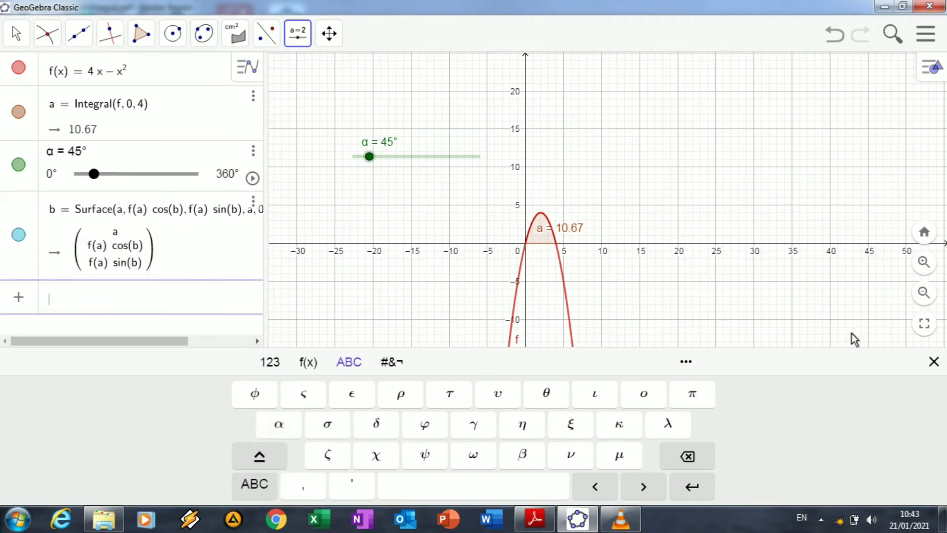
click(933, 362)
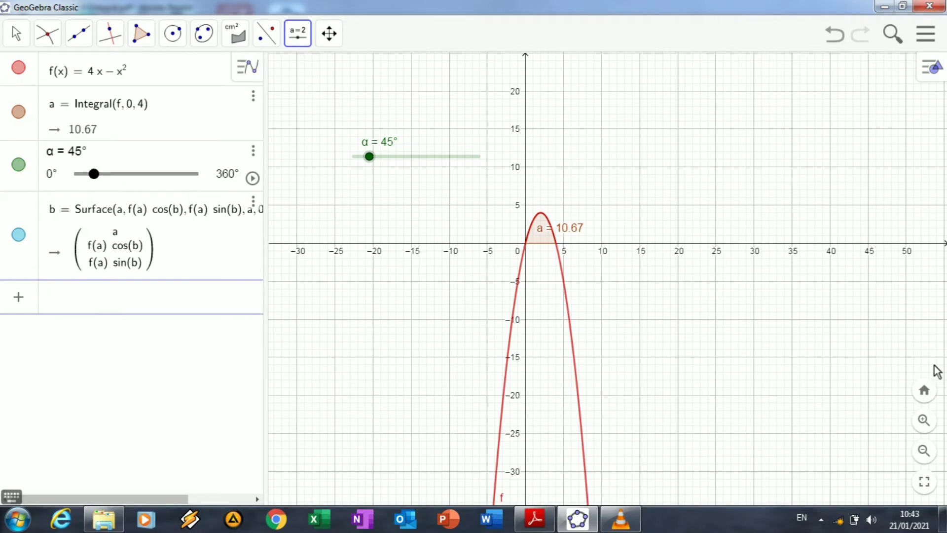
- Open the 3D Graphics view and set the slider α to 360° to complete the solid of revolution
click(928, 70)
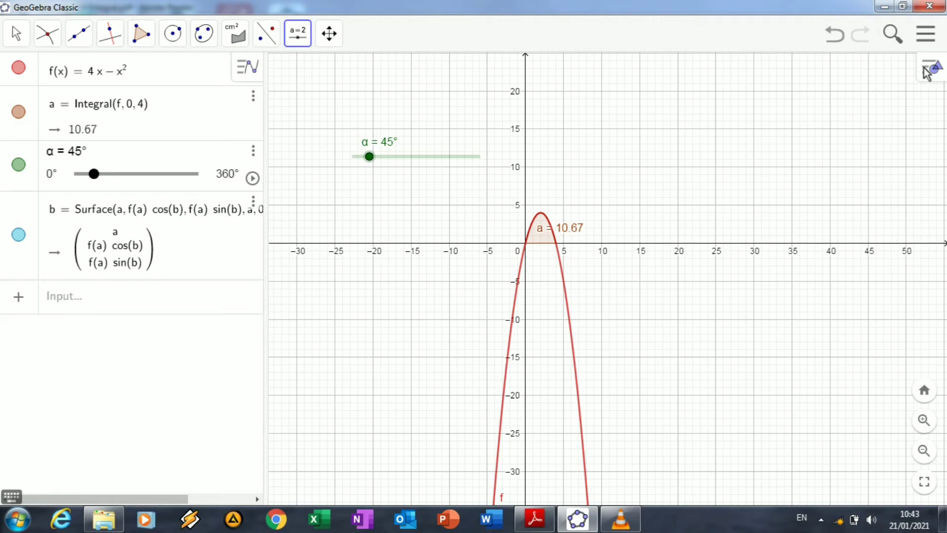
click(898, 69)
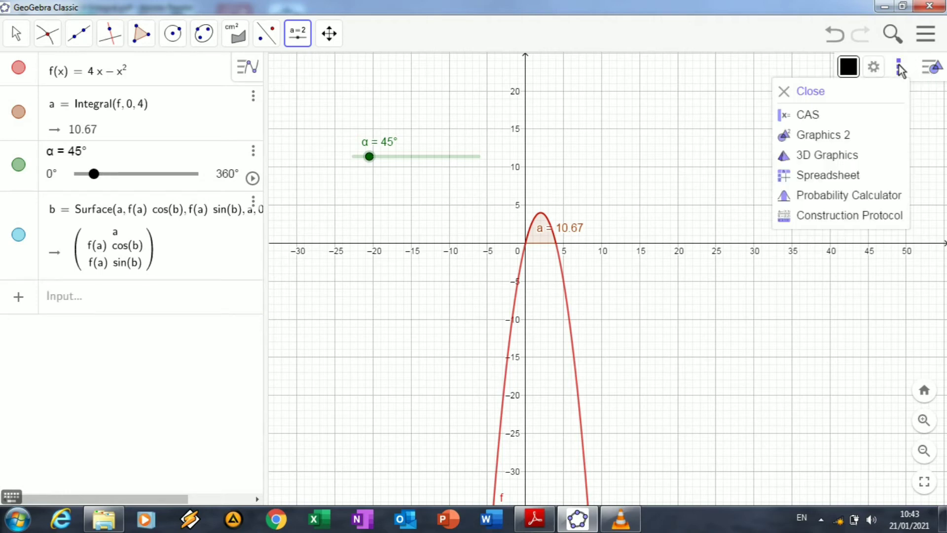
click(818, 155)
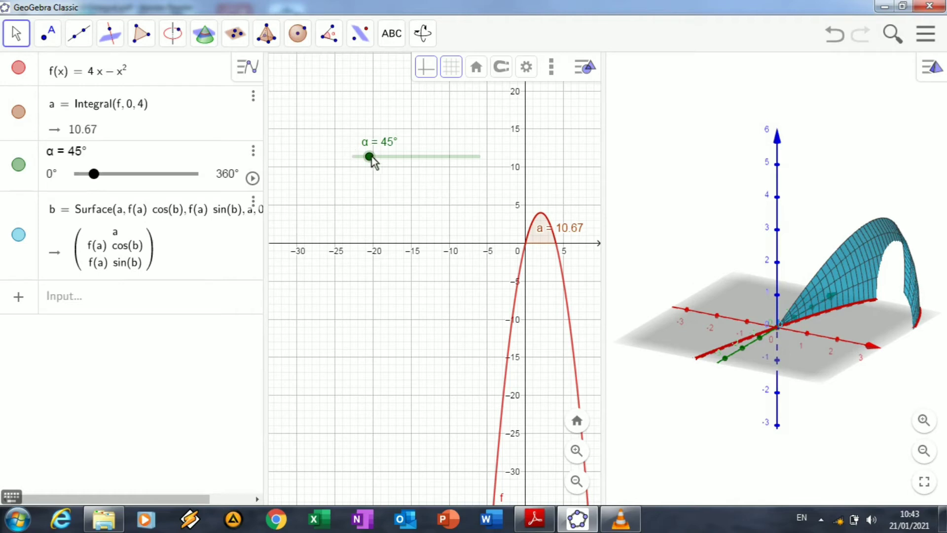
drag(370, 157, 496, 162)
click(924, 450)
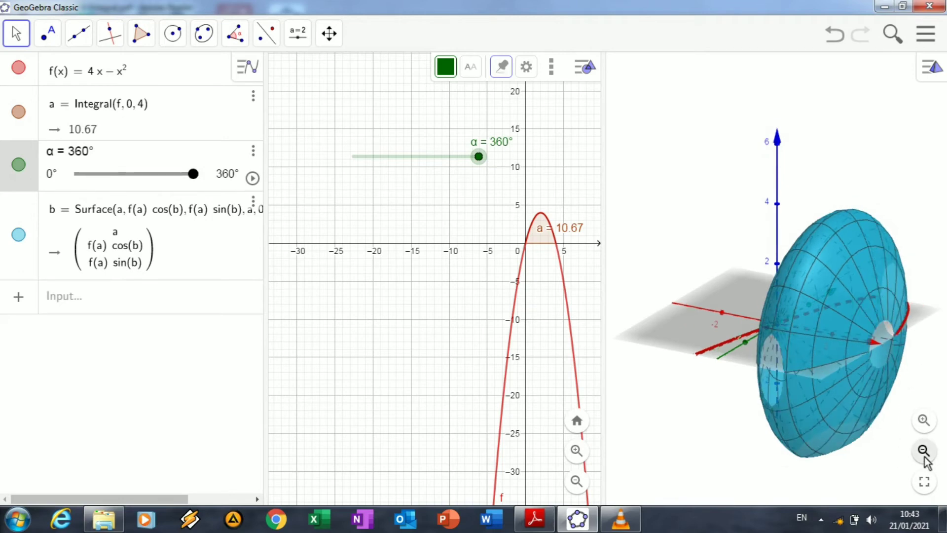
- Check the first solution step of Contoh 2 in the PDF, switch to GeoGebra and define the function √(2x+4)
scroll(810, 461, down, 2)
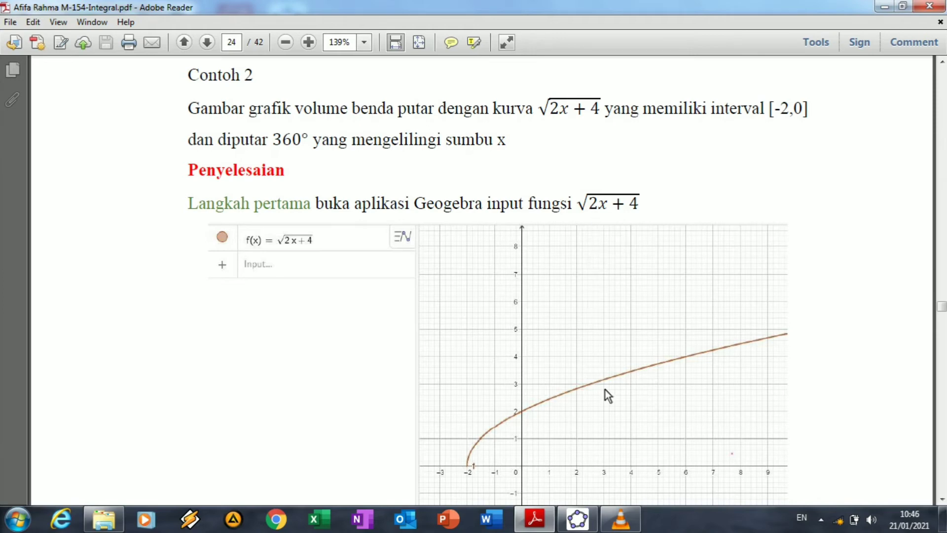
click(581, 523)
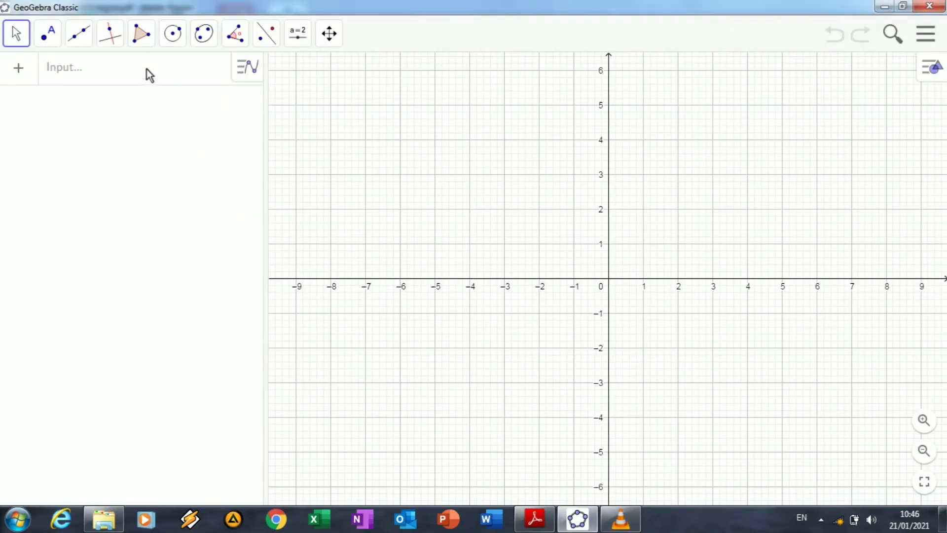
click(148, 75)
click(12, 496)
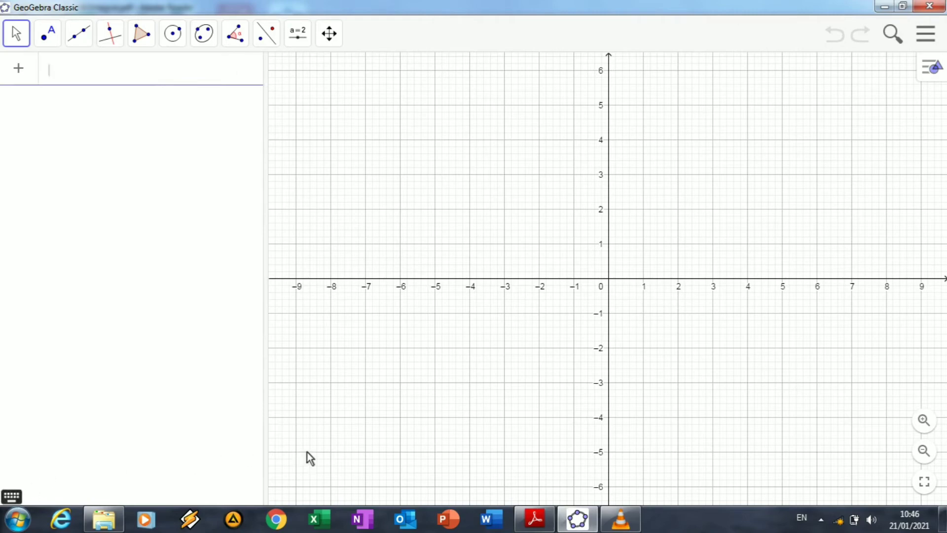
click(374, 427)
click(525, 454)
click(289, 397)
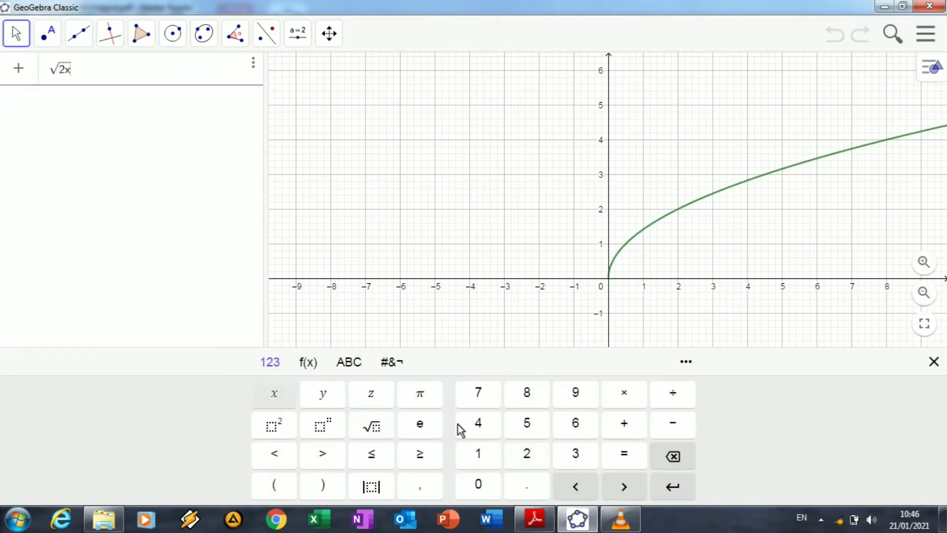
click(636, 427)
click(495, 429)
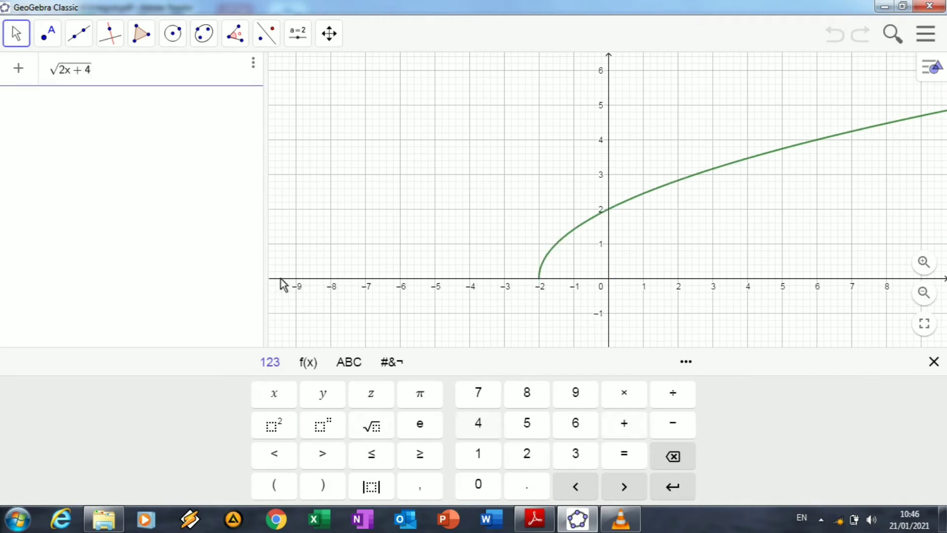
key(Return)
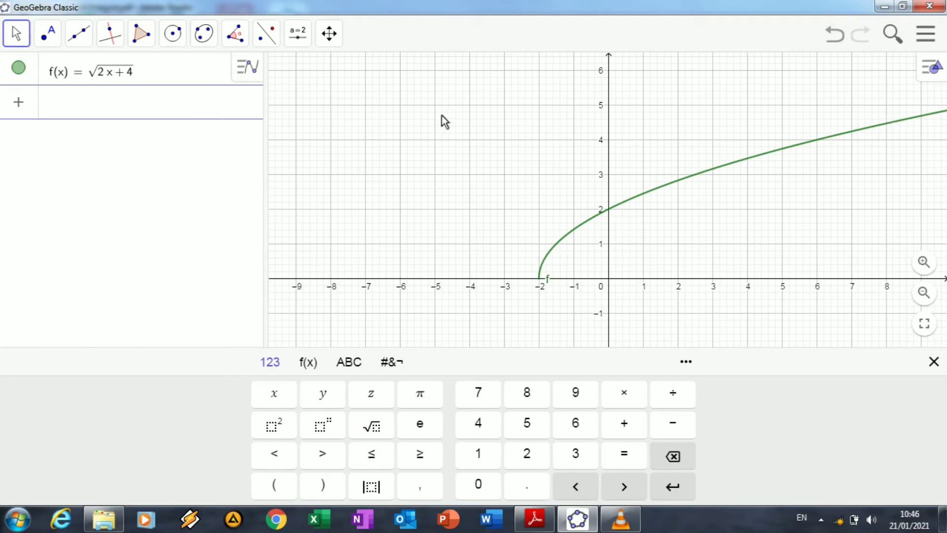
- Compute the area under the curve with the command Integral(f, 0, −2)
text(Integral)
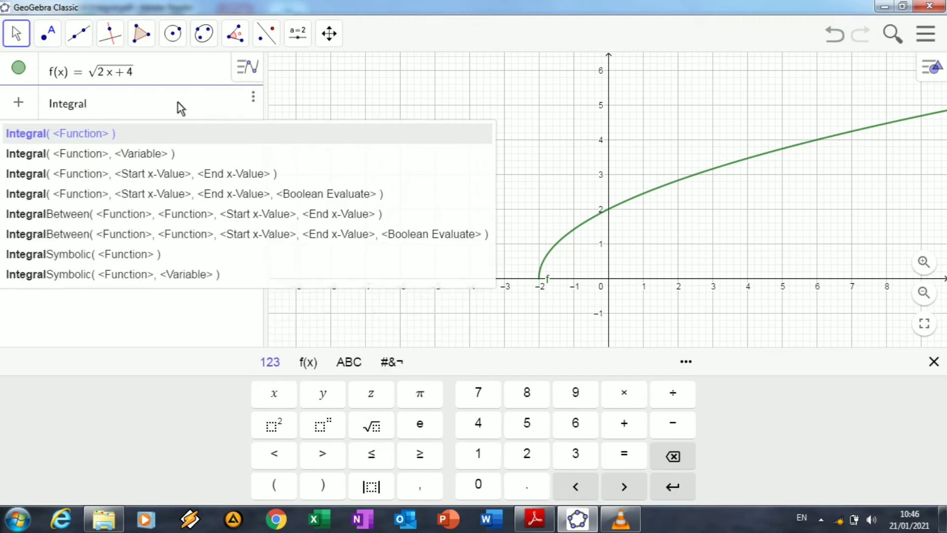
text((f)
text(,0,-)
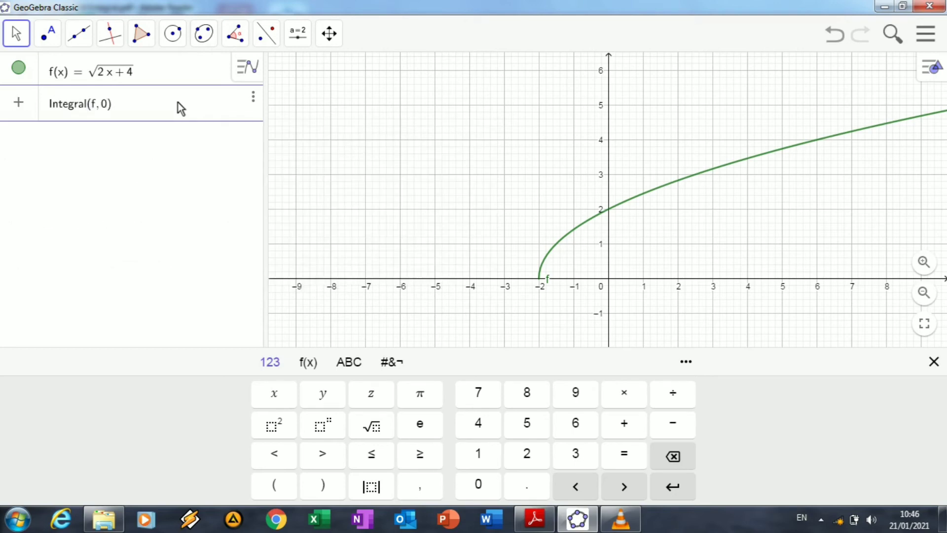
text(2)
key(Return)
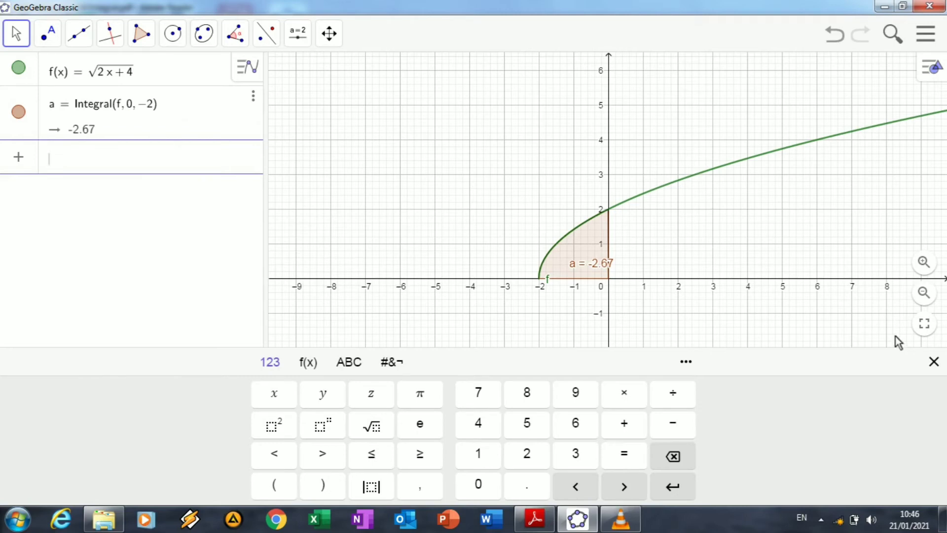
click(933, 362)
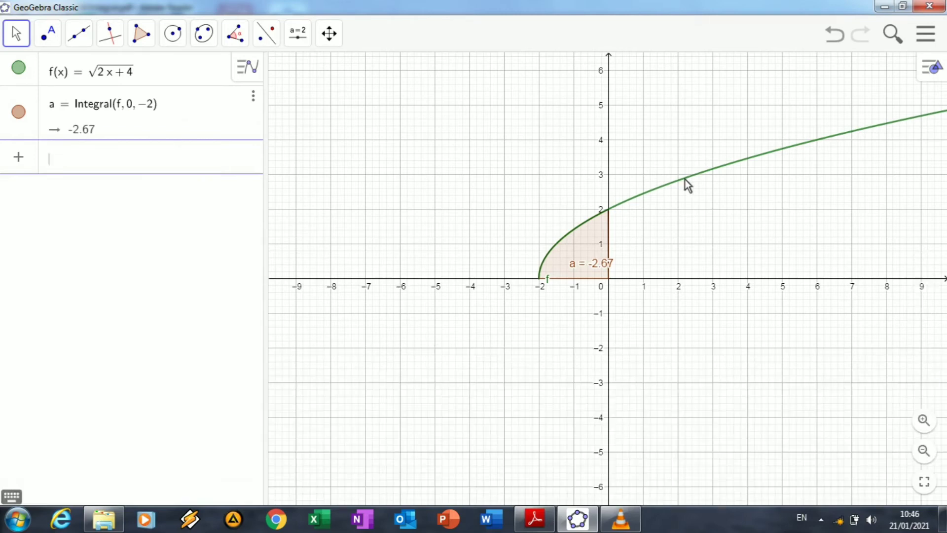
- Add an angle slider α from 0° to 360° with increment 5° in the empty area above the x-axis
click(306, 33)
click(313, 77)
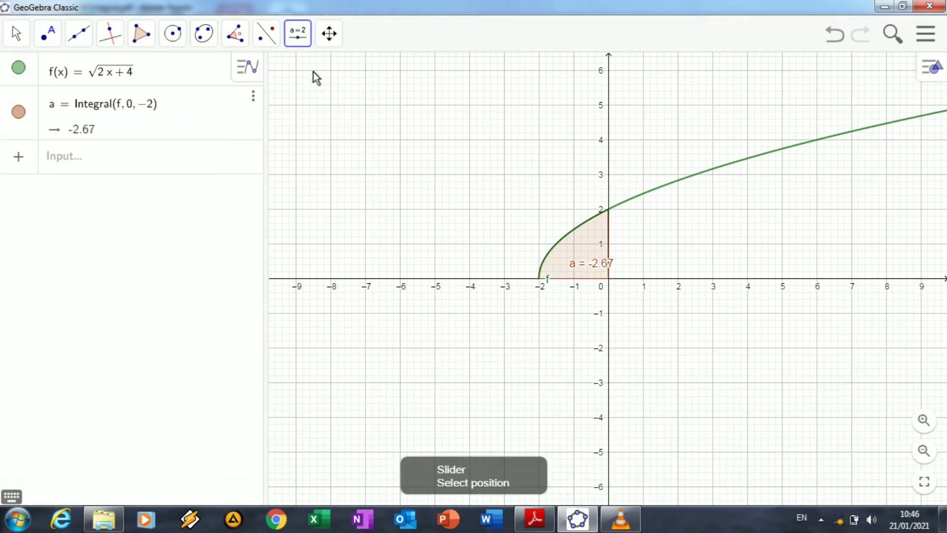
click(343, 132)
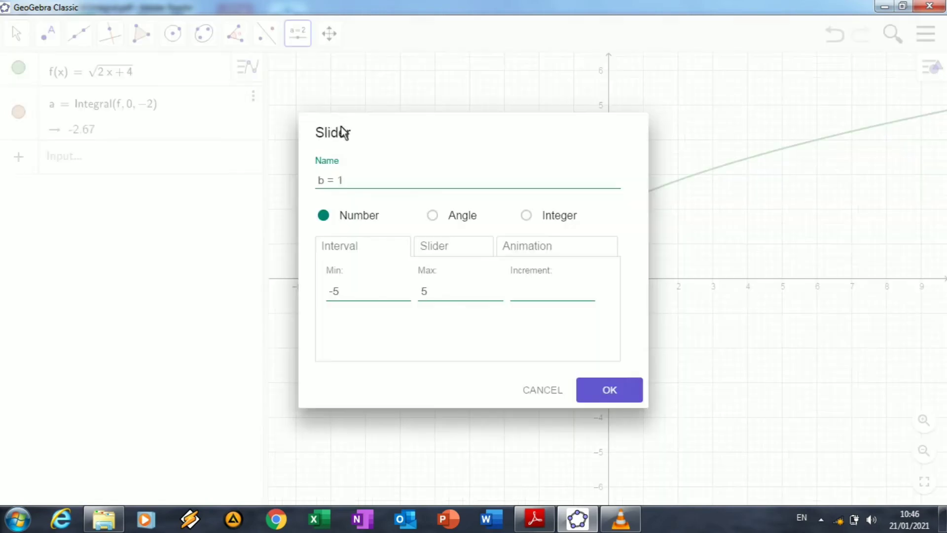
click(433, 216)
click(519, 294)
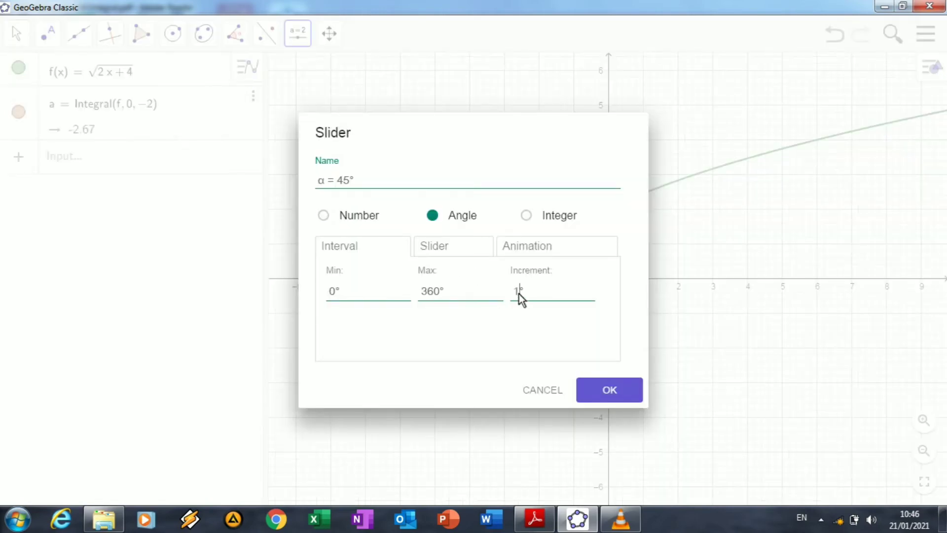
text(5)
click(609, 389)
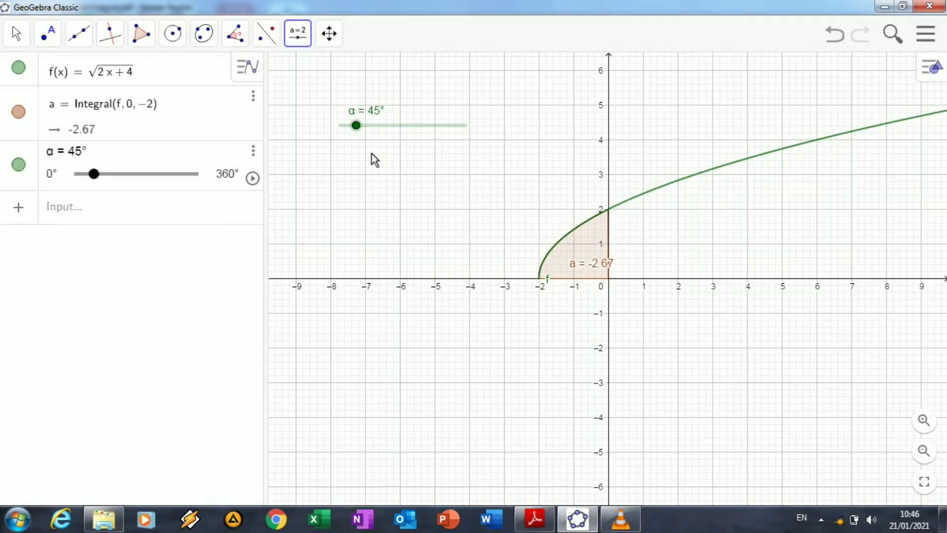
- Create the surface of revolution with the command Surface(a, f(a)cos(b), f(a)sin(b), a, −2, 0, b, 0, α)
click(193, 214)
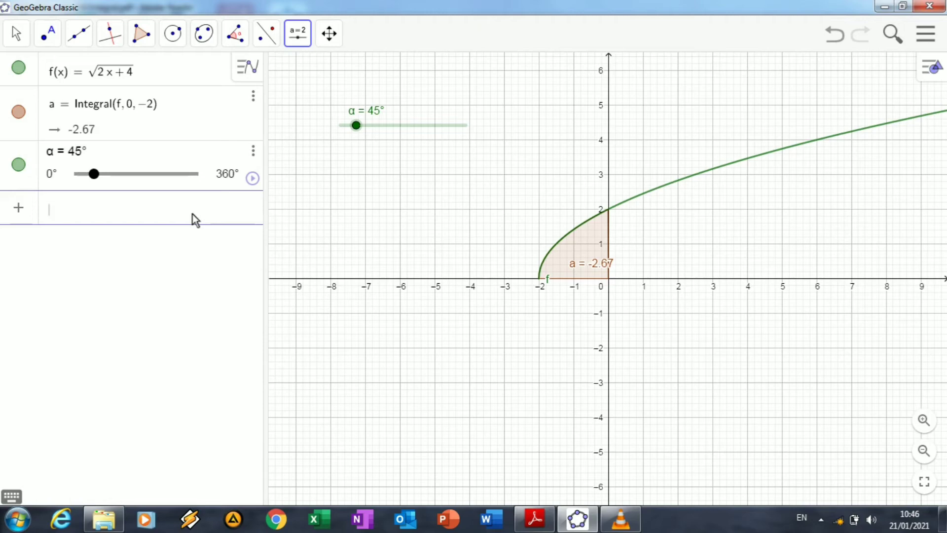
text(surface)
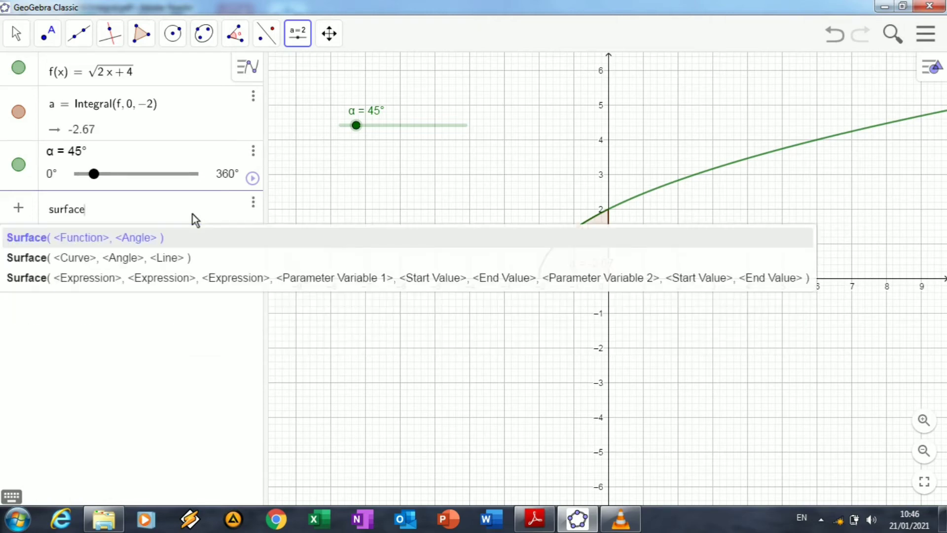
text((a)
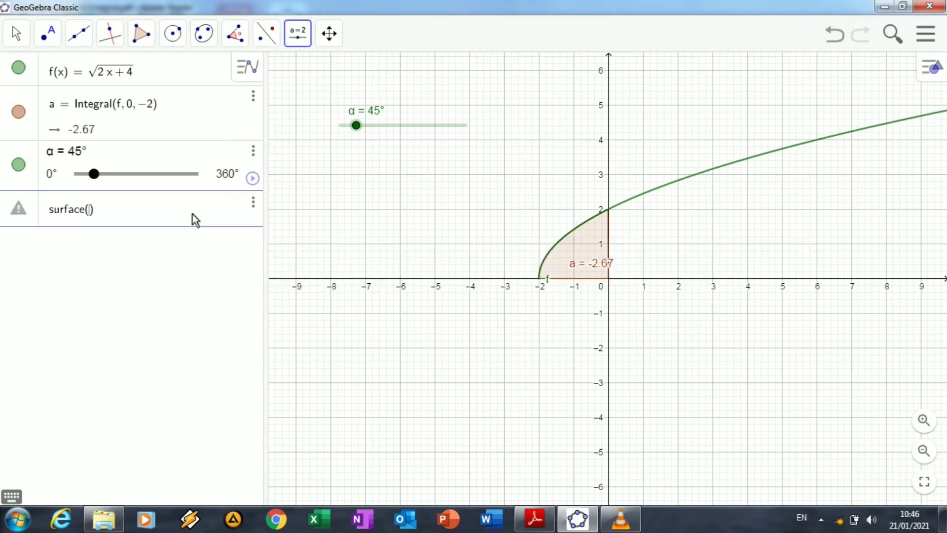
text(, f(a)
text(cos(b)
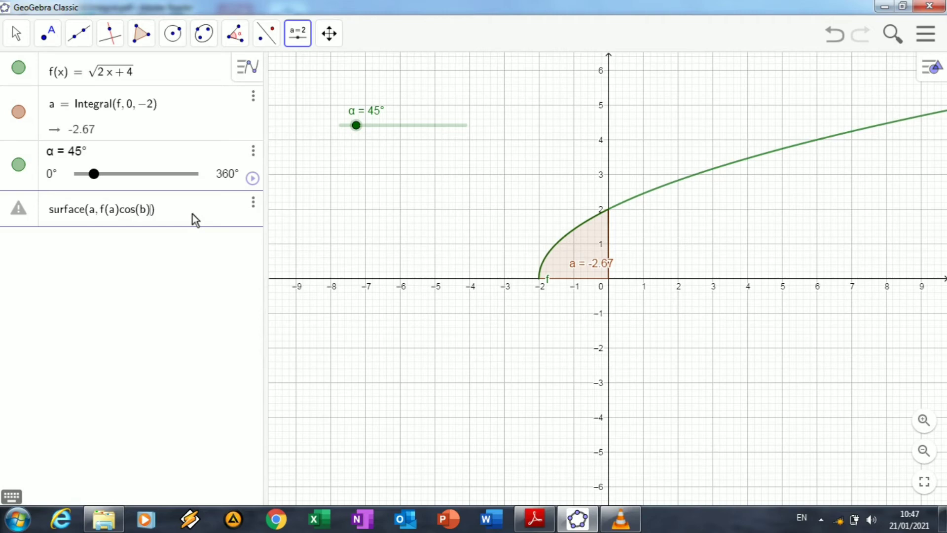
text(, f(a)sin(b),a,-2,0,b,0)
text(,)
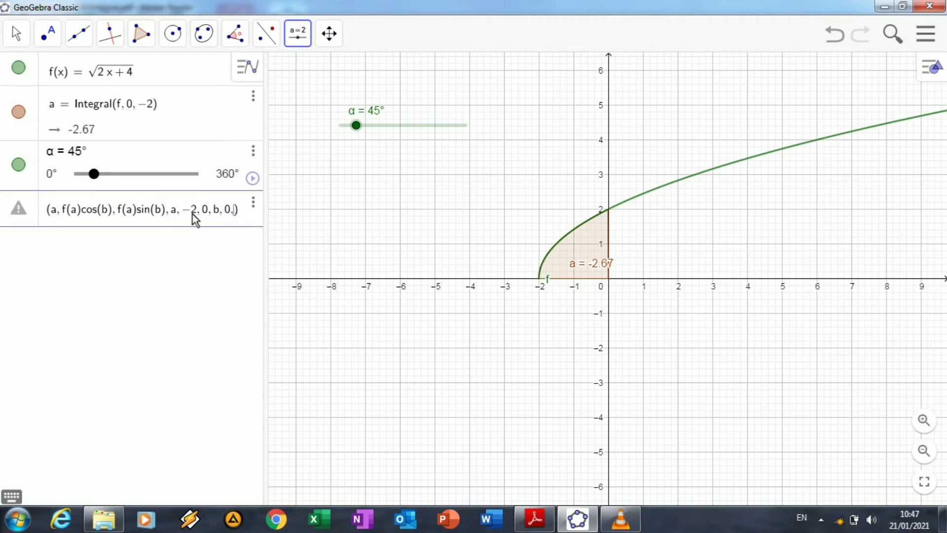
click(11, 495)
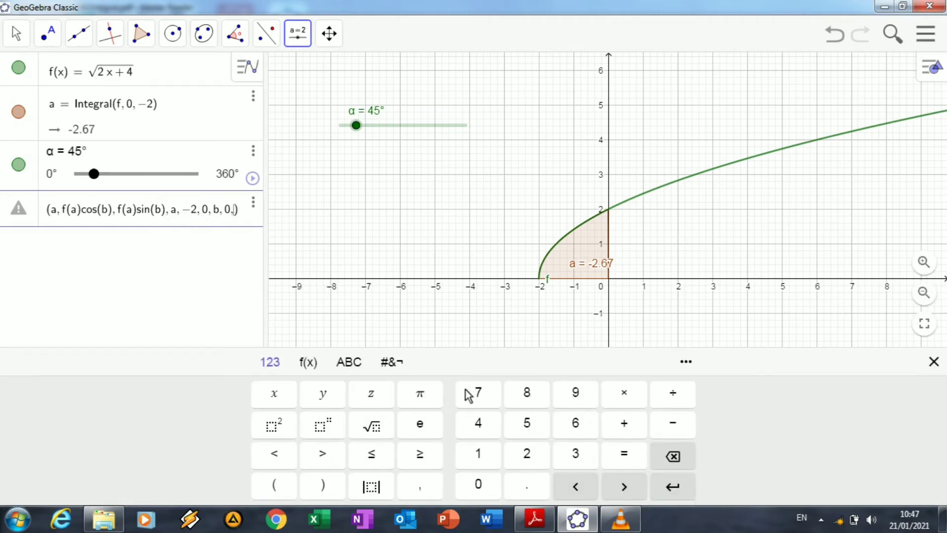
click(345, 364)
click(264, 491)
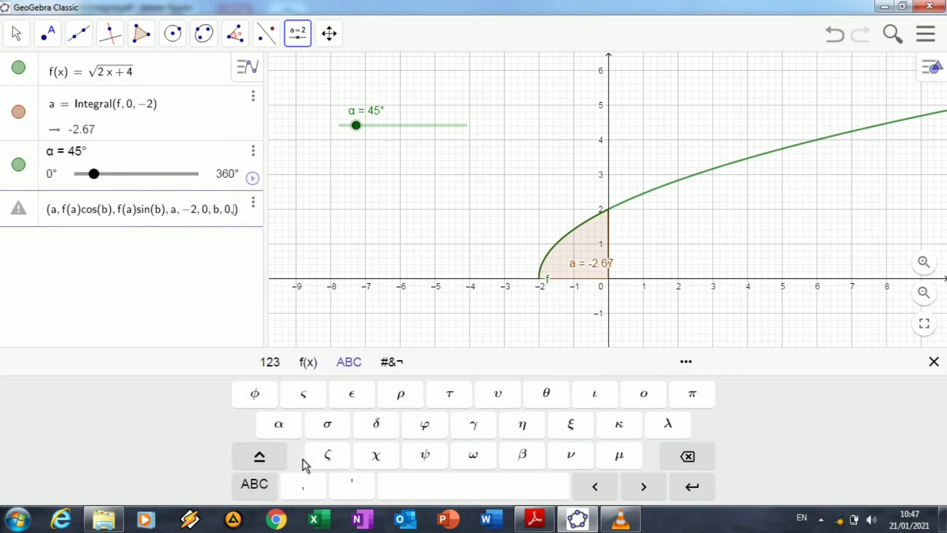
click(294, 430)
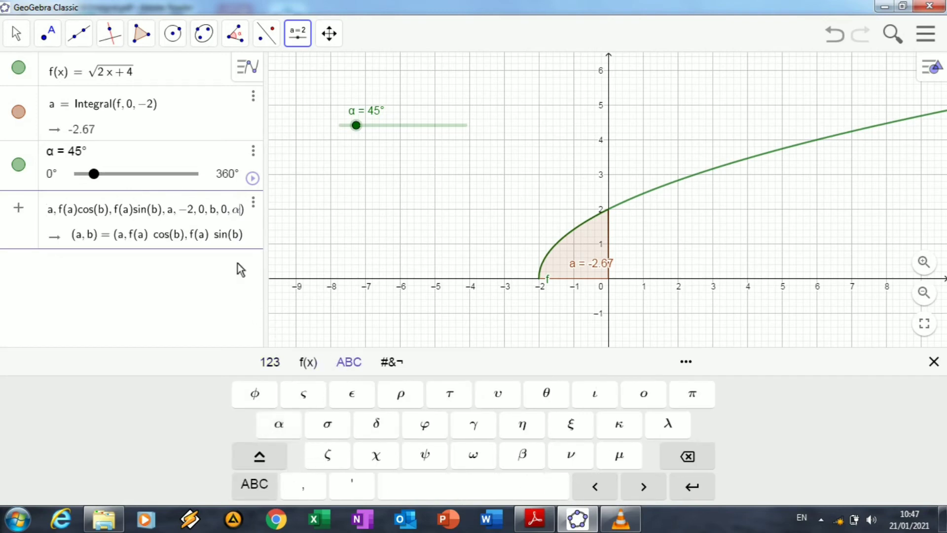
key(Return)
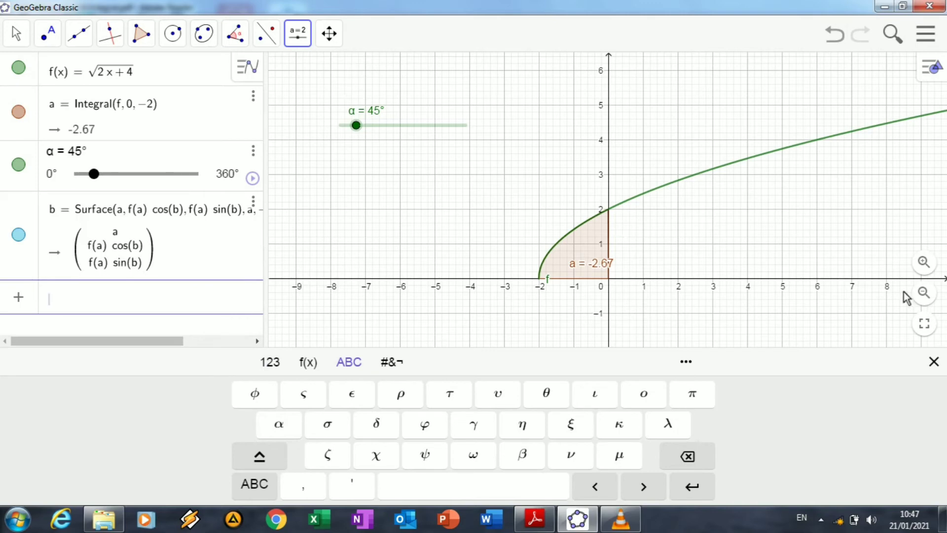
click(934, 360)
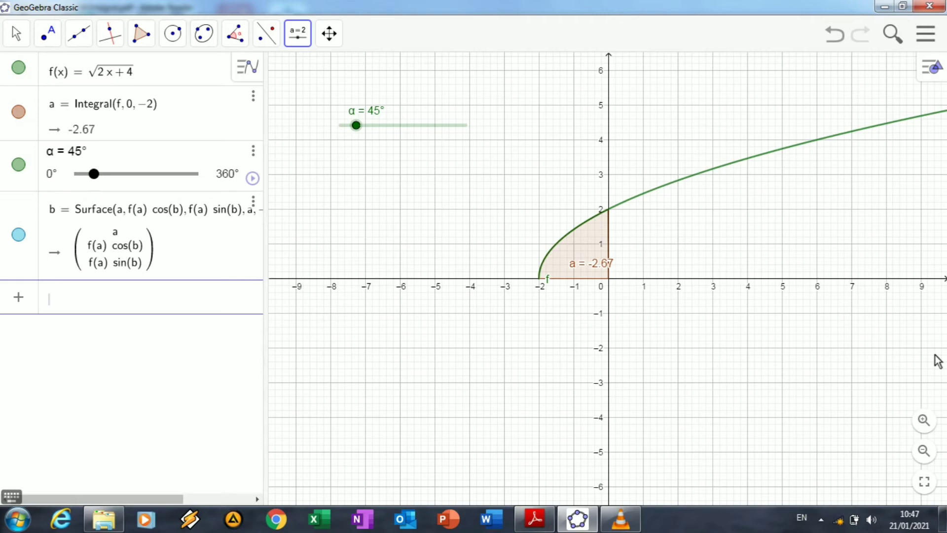
- Show the 3D Graphics view beside the graph and set the slider α to 360° to complete the solid
click(930, 67)
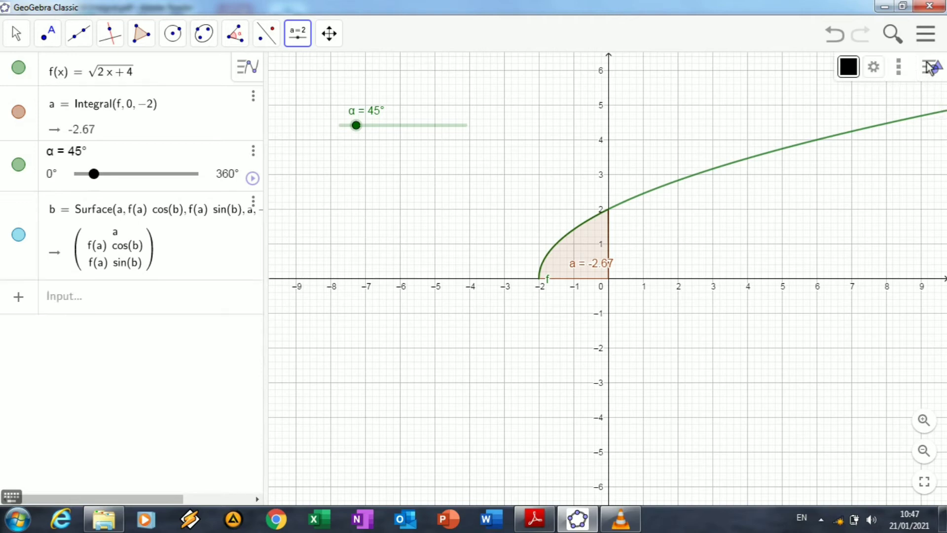
click(898, 68)
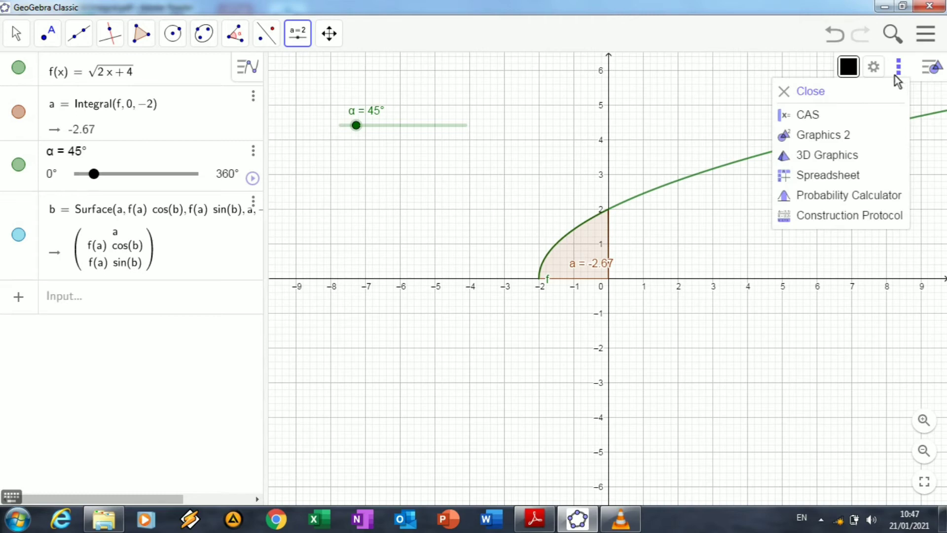
click(852, 154)
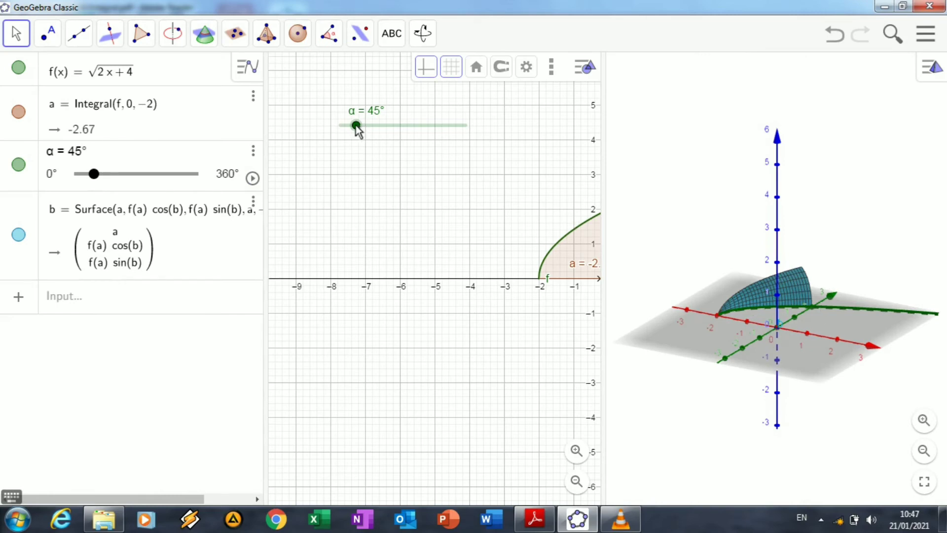
drag(402, 126, 468, 132)
click(923, 420)
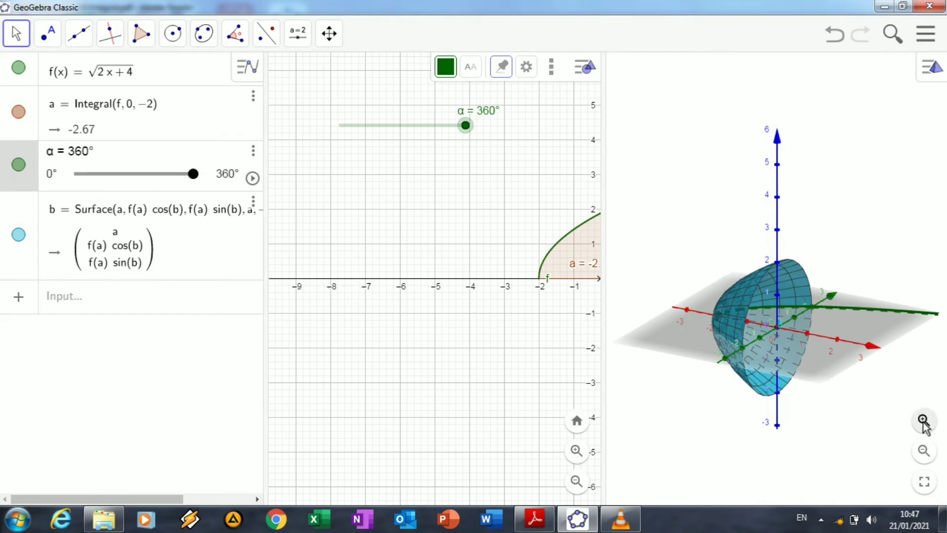
- Calculate 2π · Integral(f, −2, 0) as a new expression
click(130, 301)
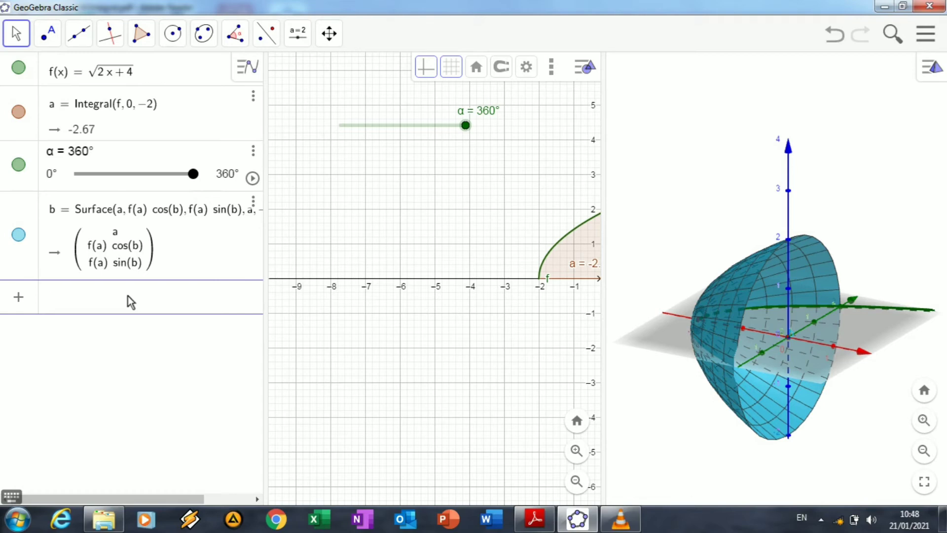
text(2)
click(11, 496)
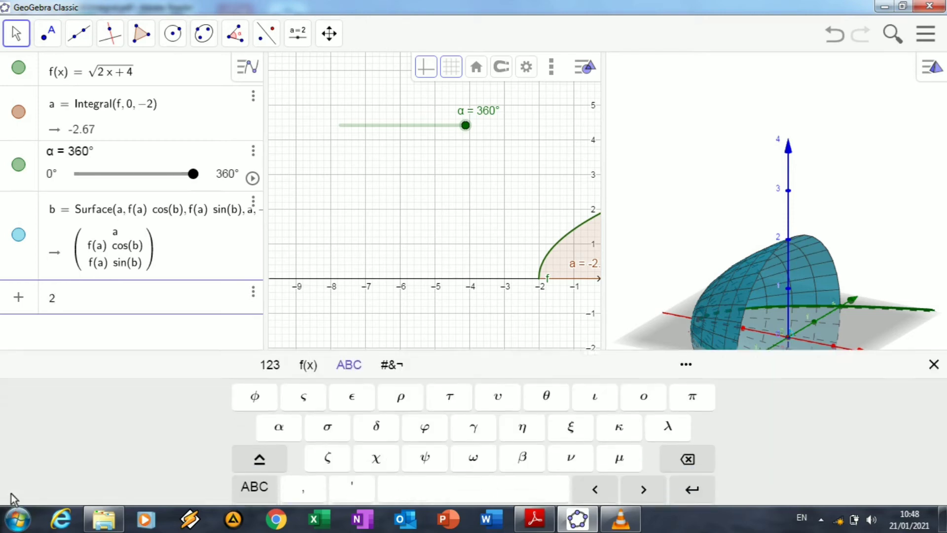
click(692, 395)
text(*)
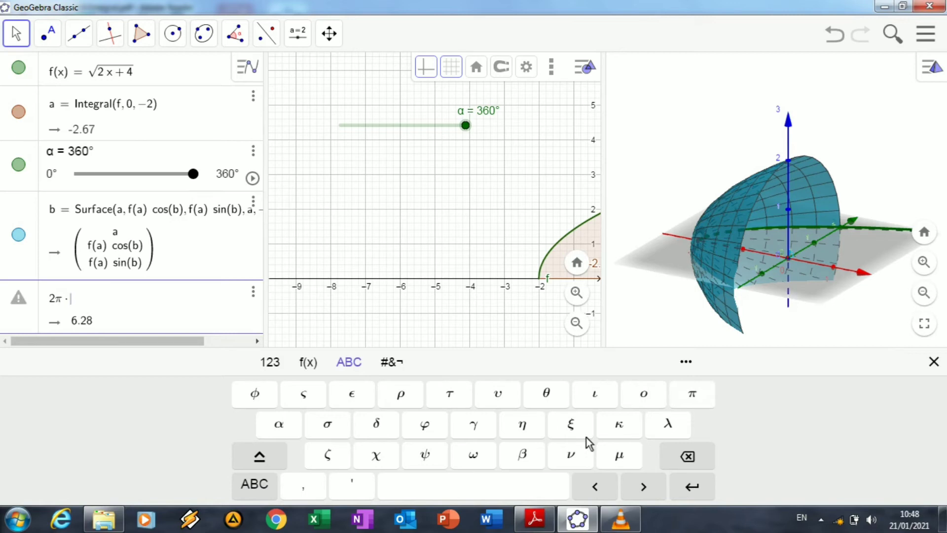
text(integral()
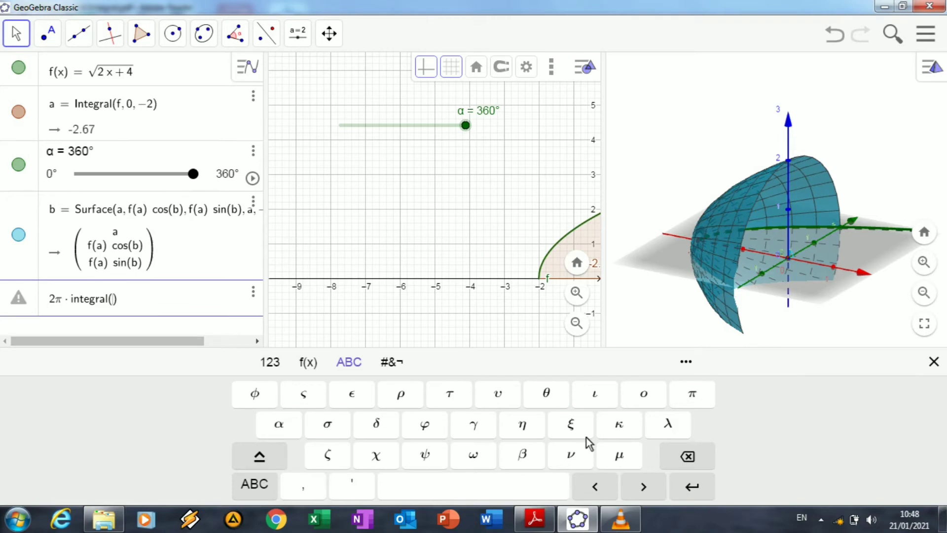
text(f,)
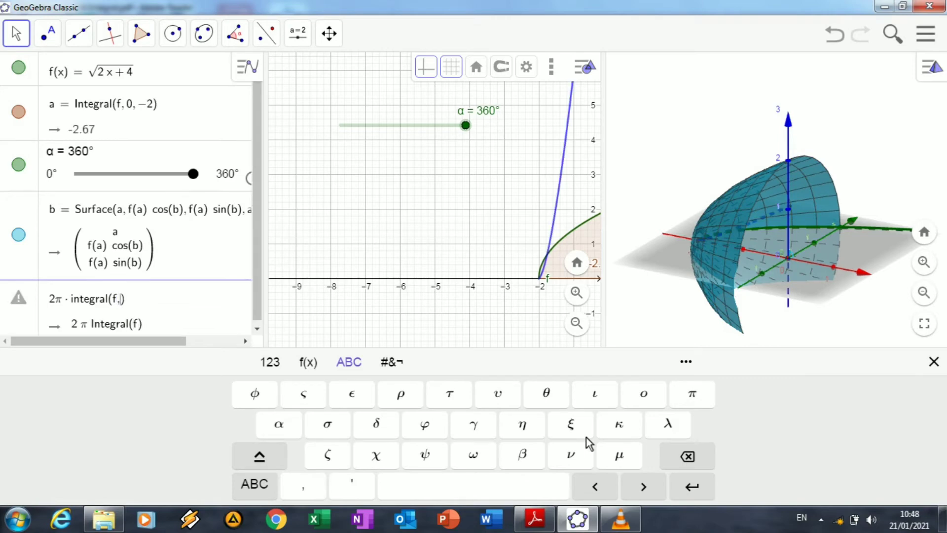
text(-2,0)
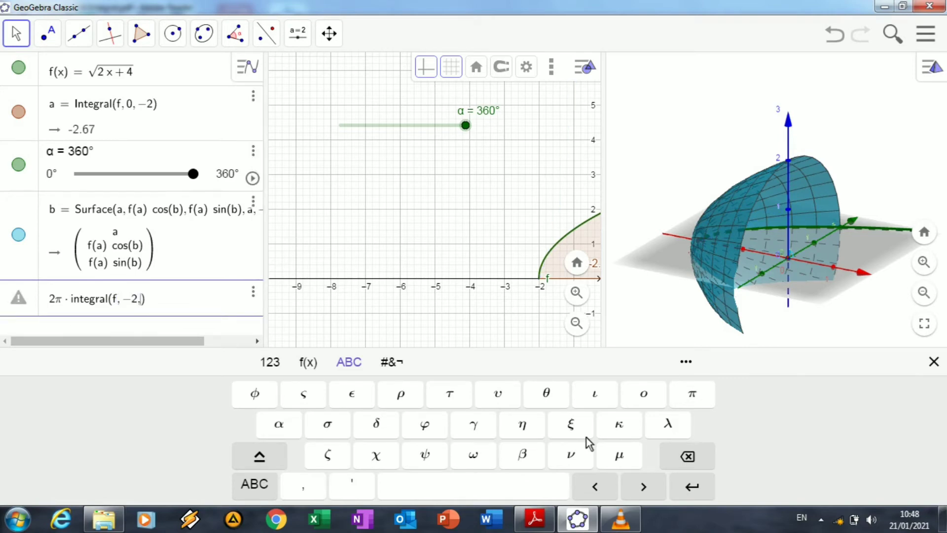
key(Return)
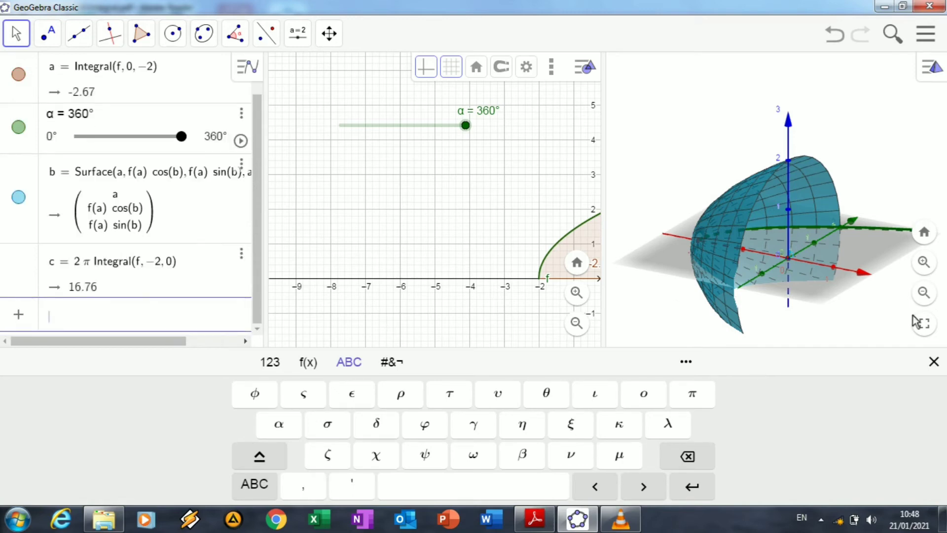
click(936, 362)
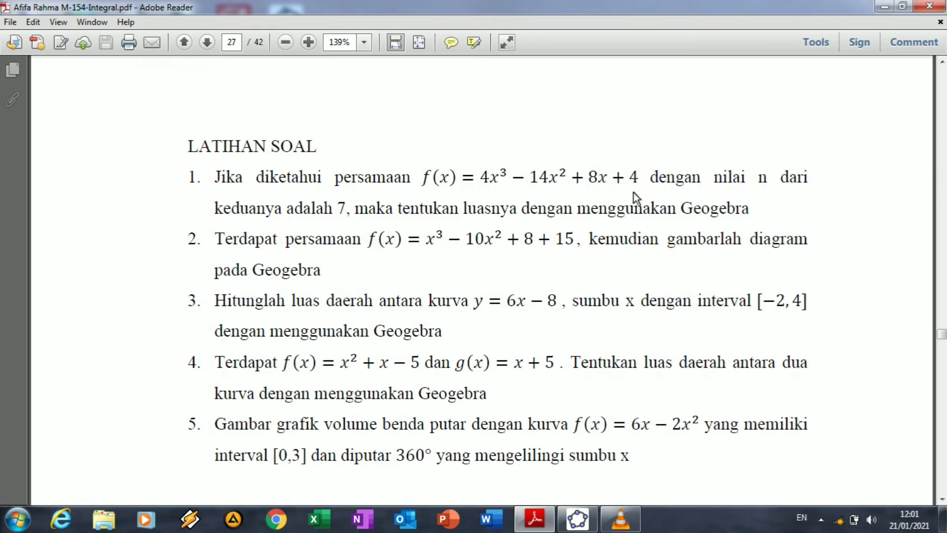
- Switch from the PDF to the blank GeoGebra window and begin the function f(x) = 4x³ in the algebra input
click(535, 519)
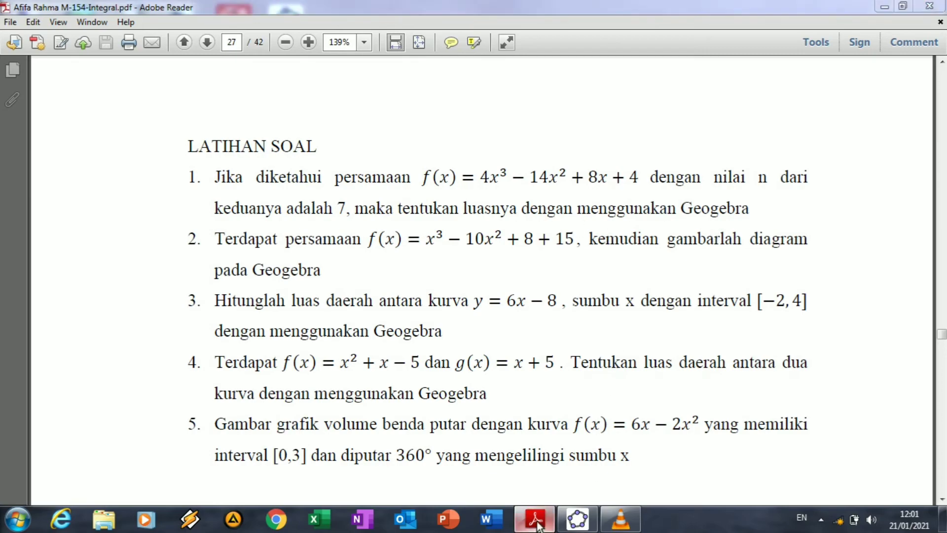
click(578, 519)
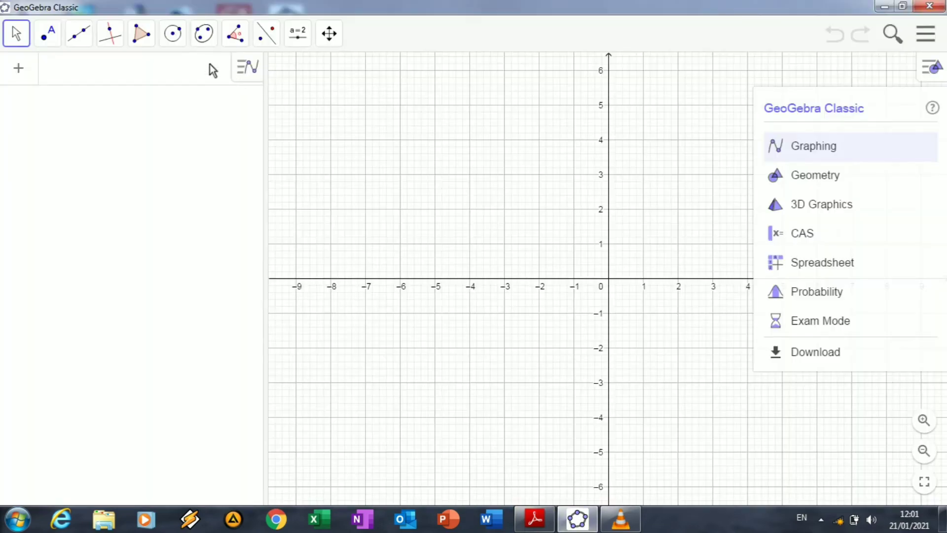
click(209, 64)
text(f)
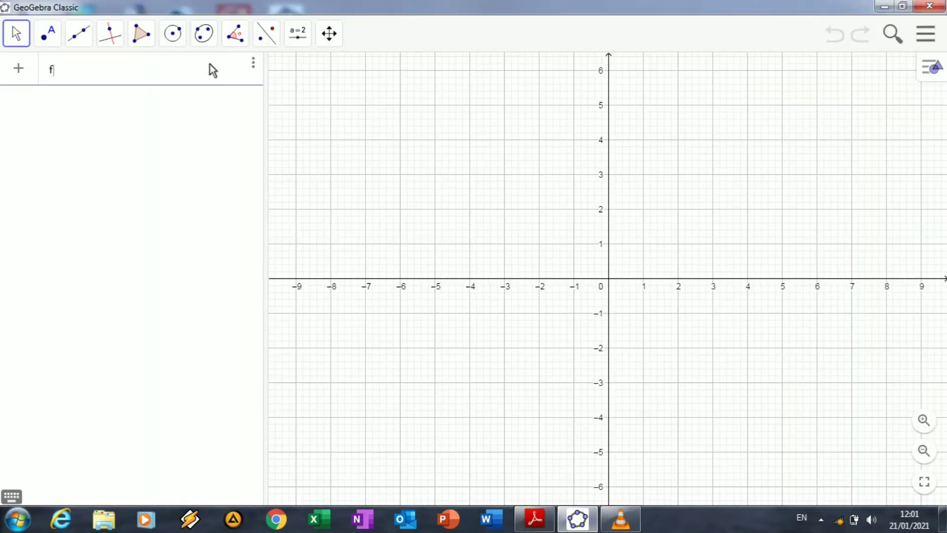
text((x) )
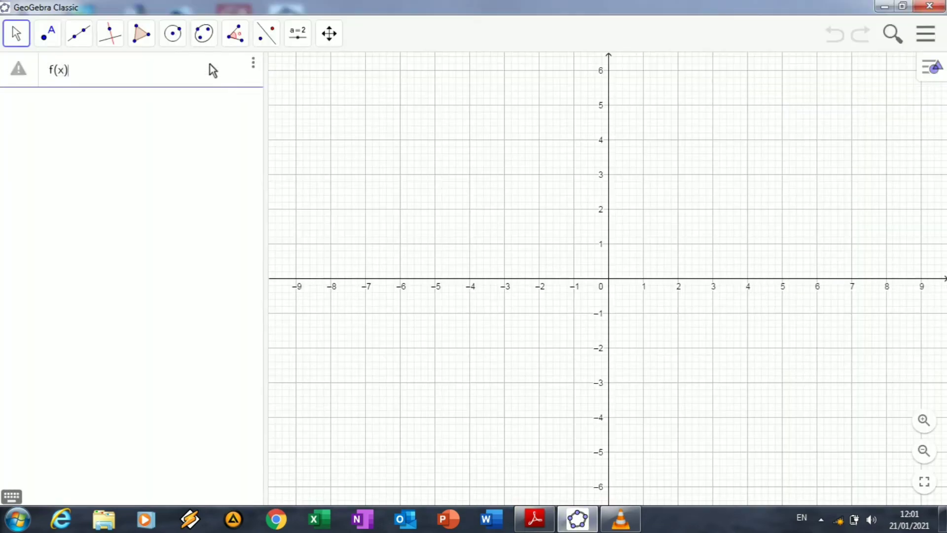
text(= 4)
key(Return)
click(18, 492)
click(273, 395)
click(274, 425)
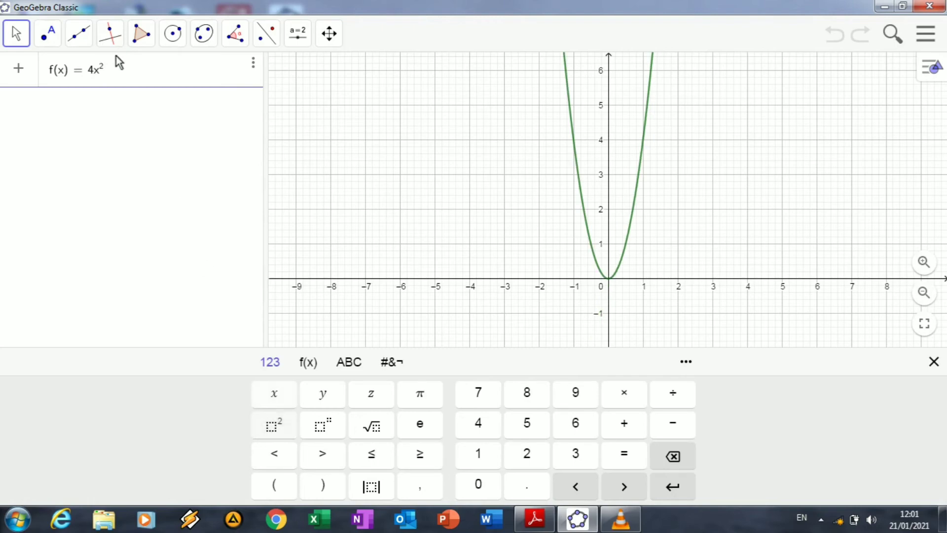
key(BackSpace)
text(3)
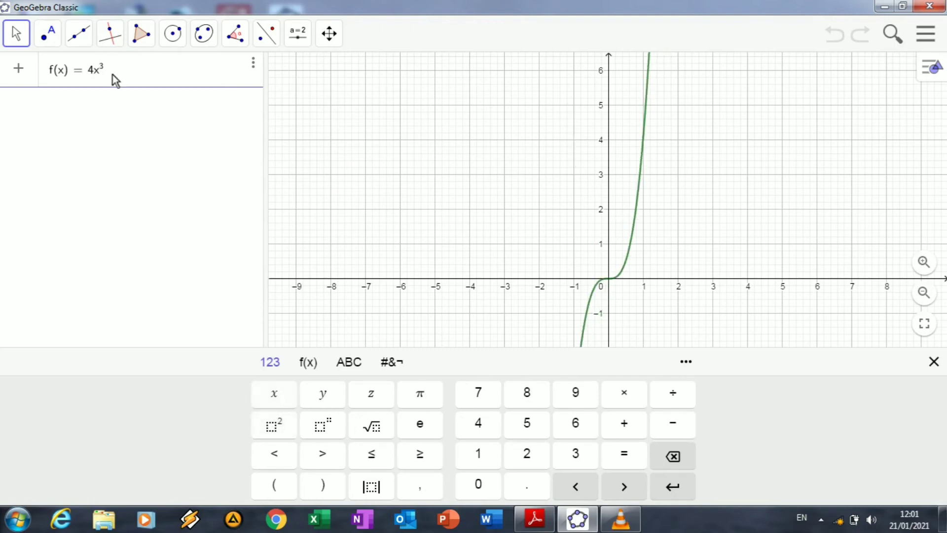
- Extend the function with − 14x² + 8x + 4, enter it, and hide the on-screen keyboard
key(Right)
text(- 14)
text(x)
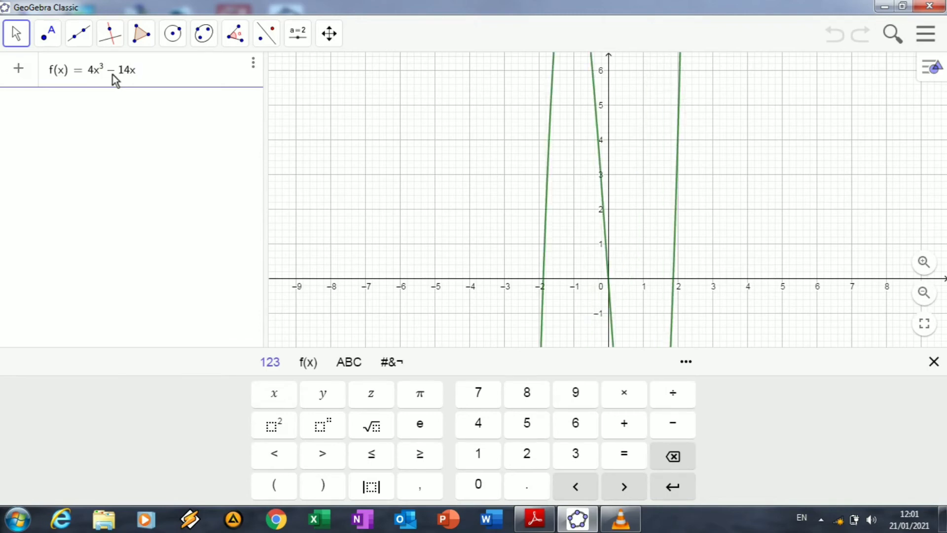
click(265, 428)
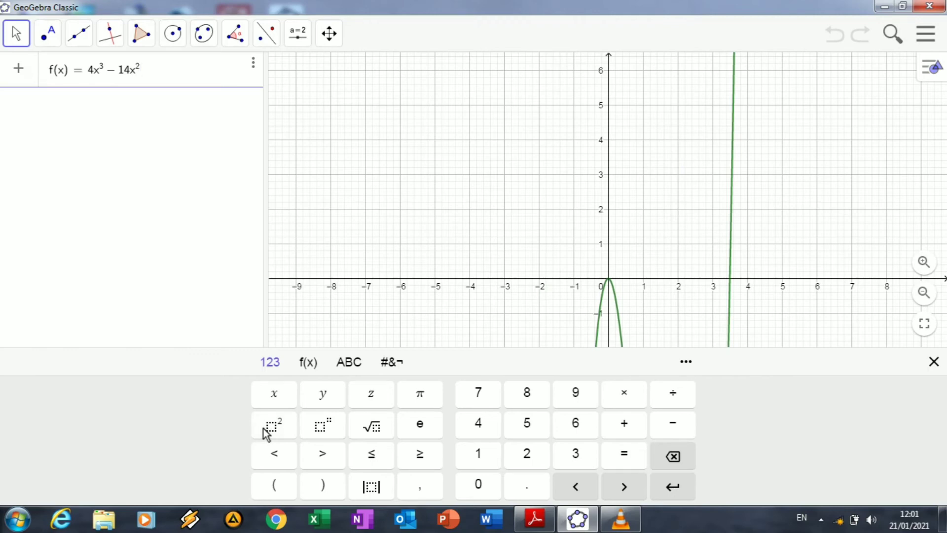
key(Right)
text(+8)
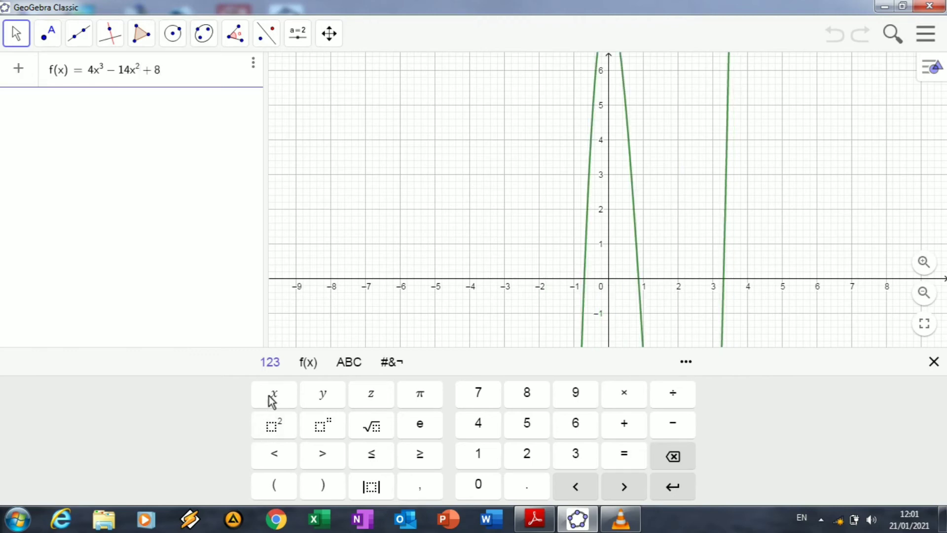
click(273, 395)
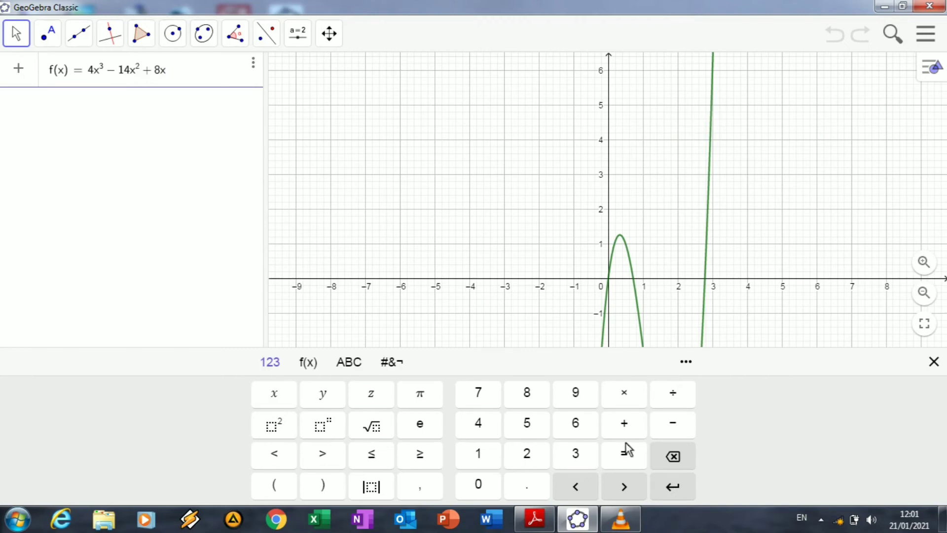
click(629, 424)
click(479, 424)
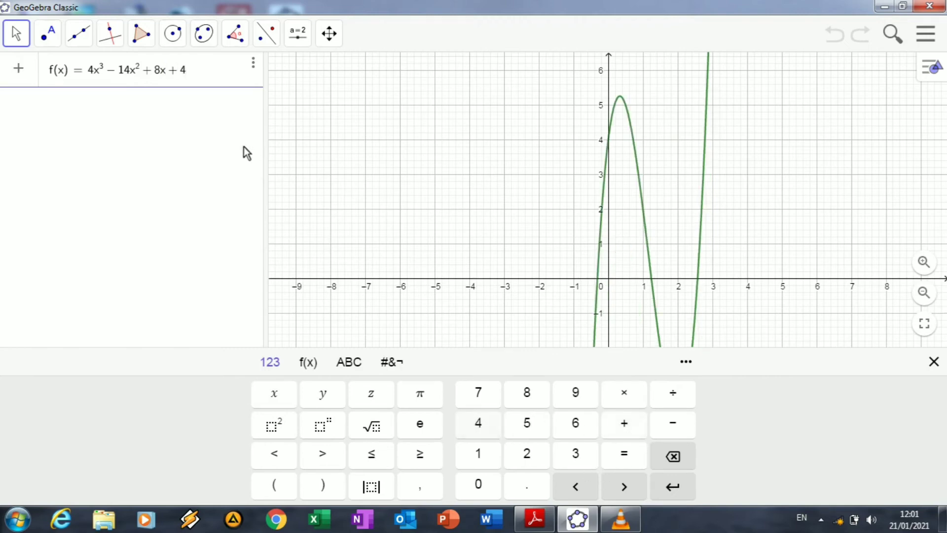
key(Return)
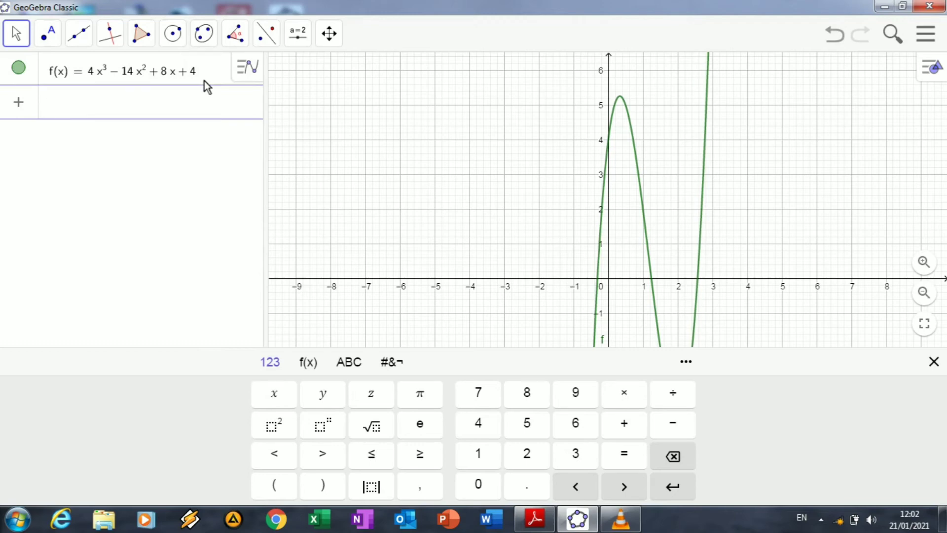
click(934, 361)
- Place points A, B and C where the curve of f crosses the x-axis, in order of increasing x
click(923, 421)
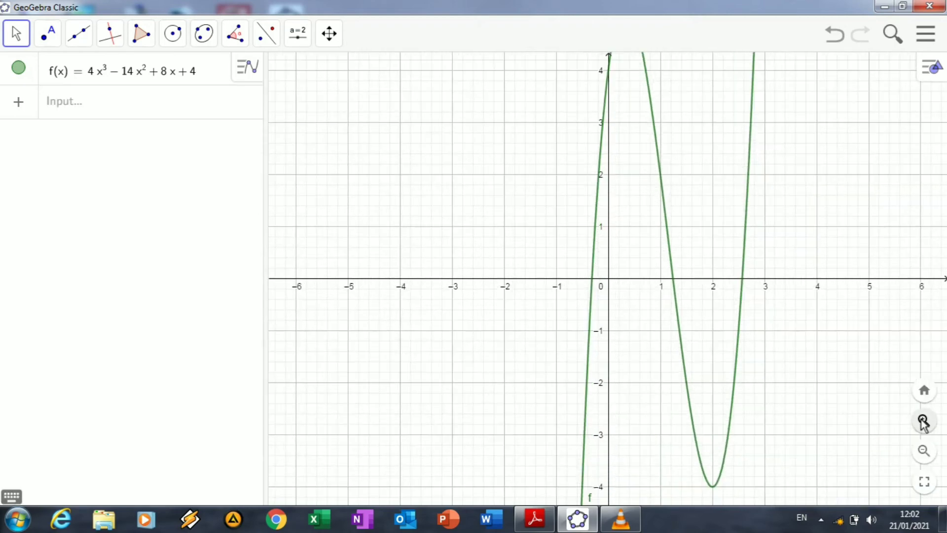
click(55, 46)
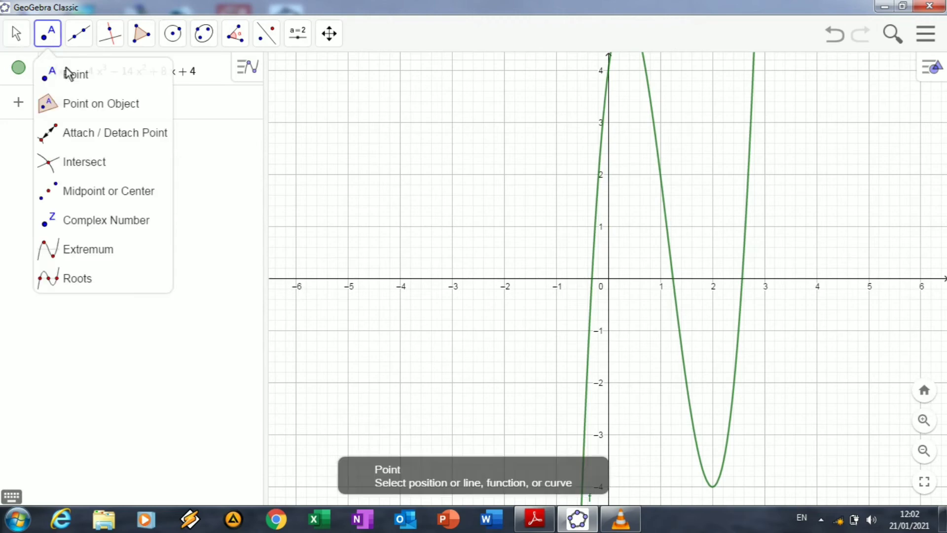
click(68, 76)
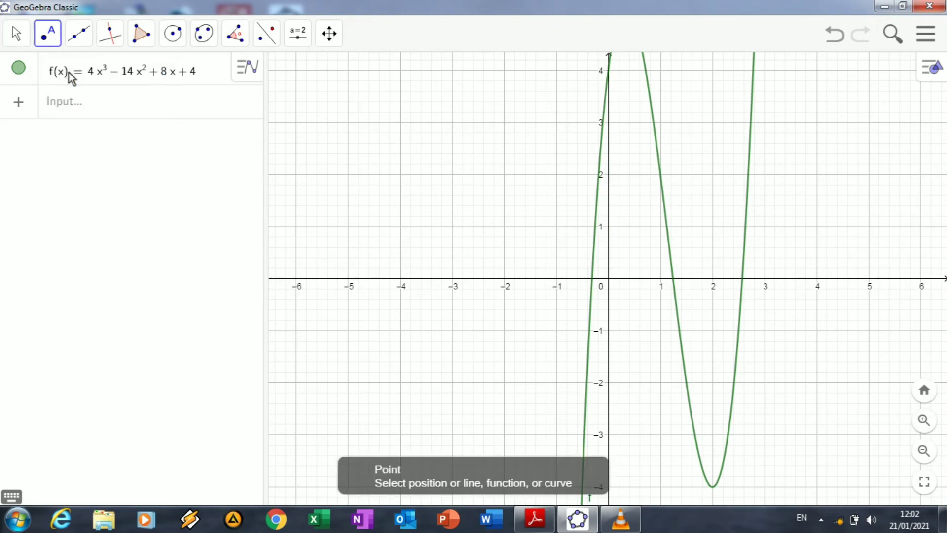
click(592, 278)
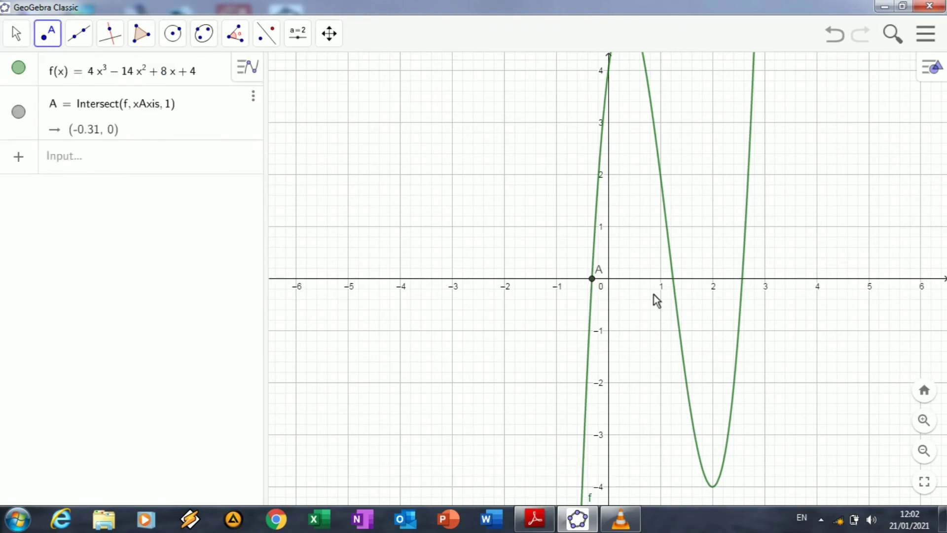
click(673, 279)
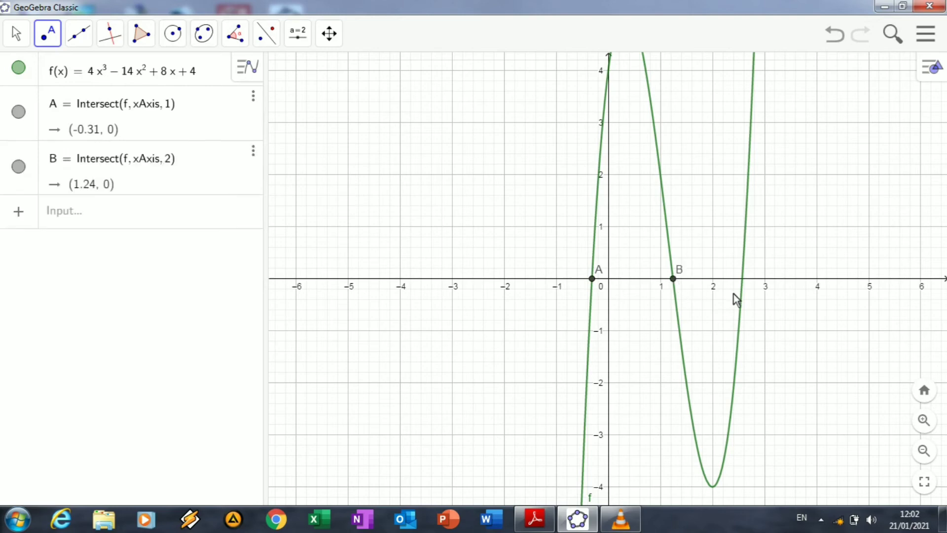
click(743, 280)
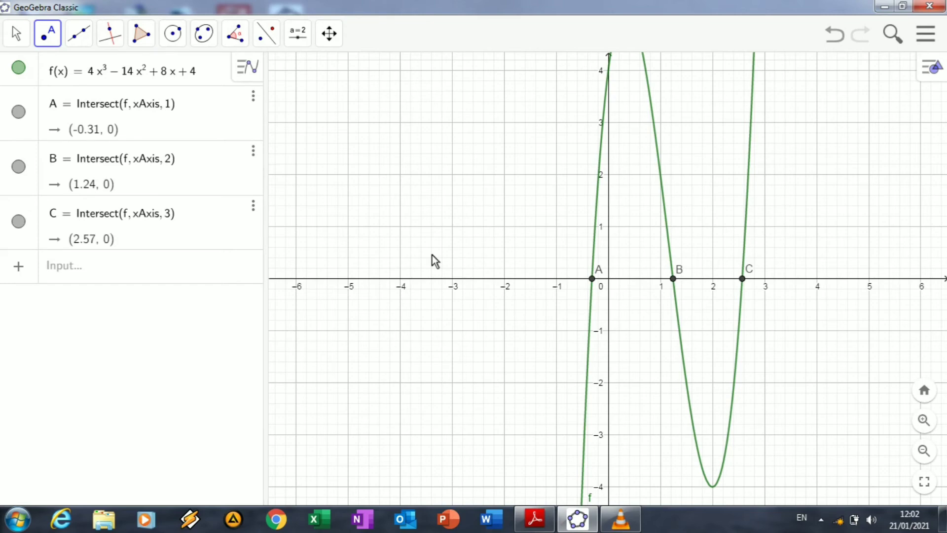
click(924, 451)
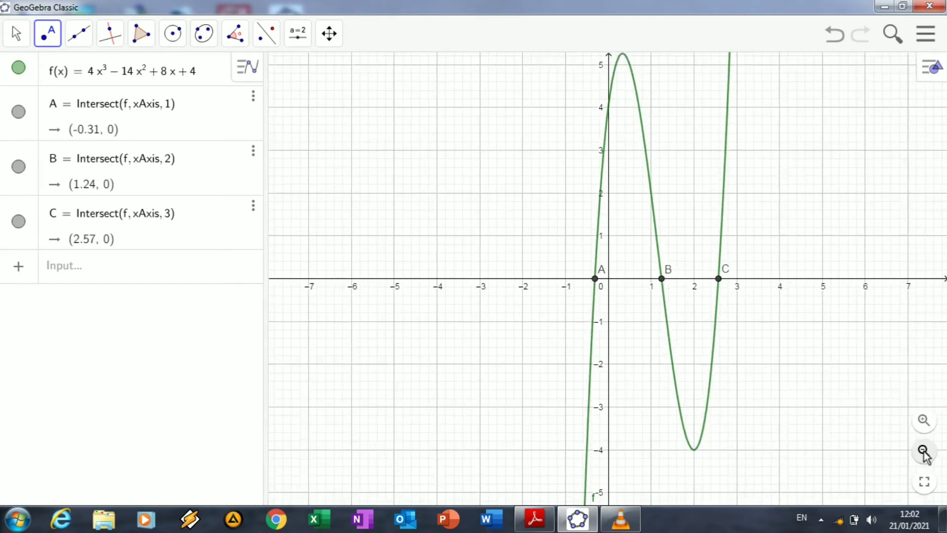
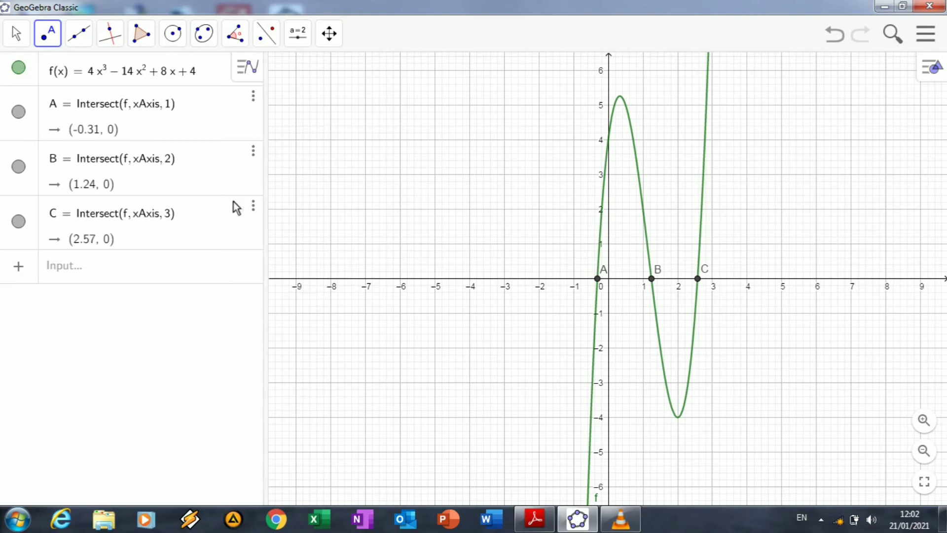
- Create the lower sum of f between points A and B with the command LowerSum(f, −0.31, 1.24, 5)
click(159, 258)
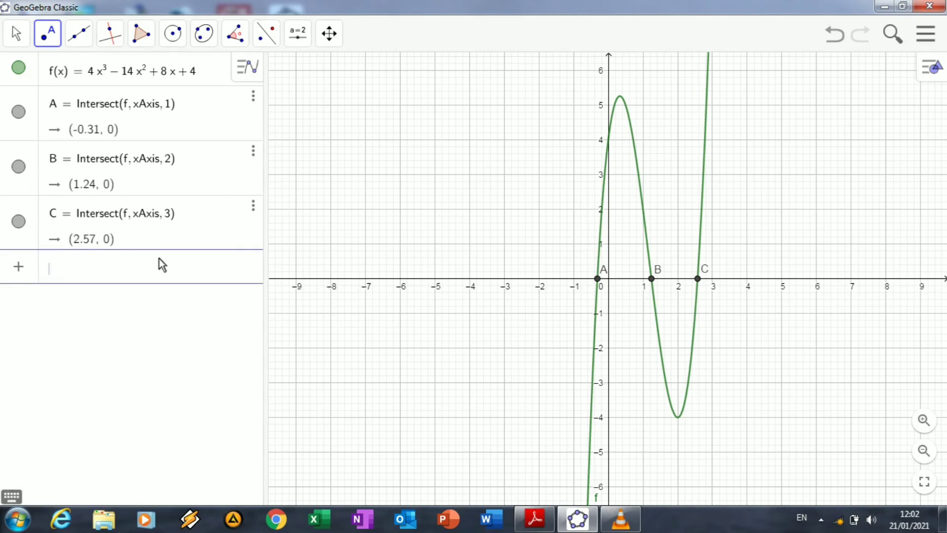
text(LowerSum)
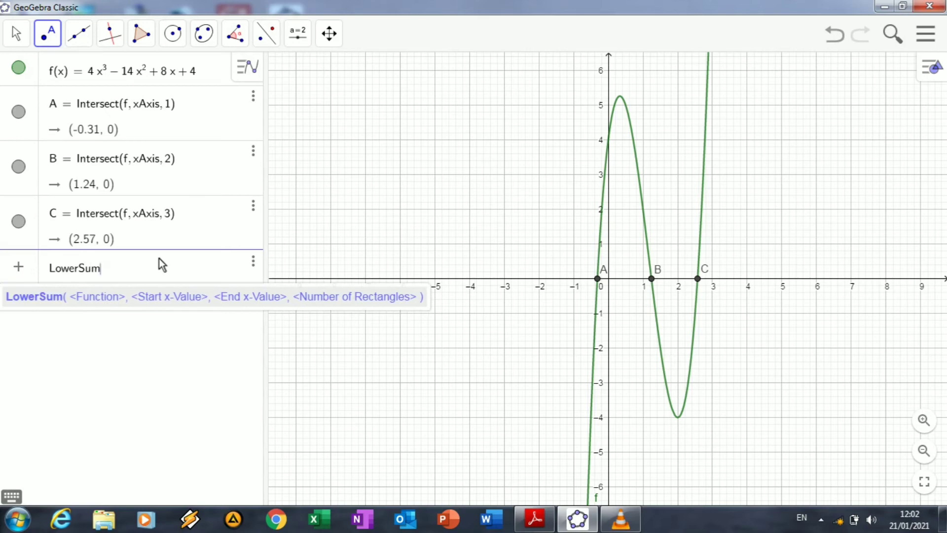
text(()
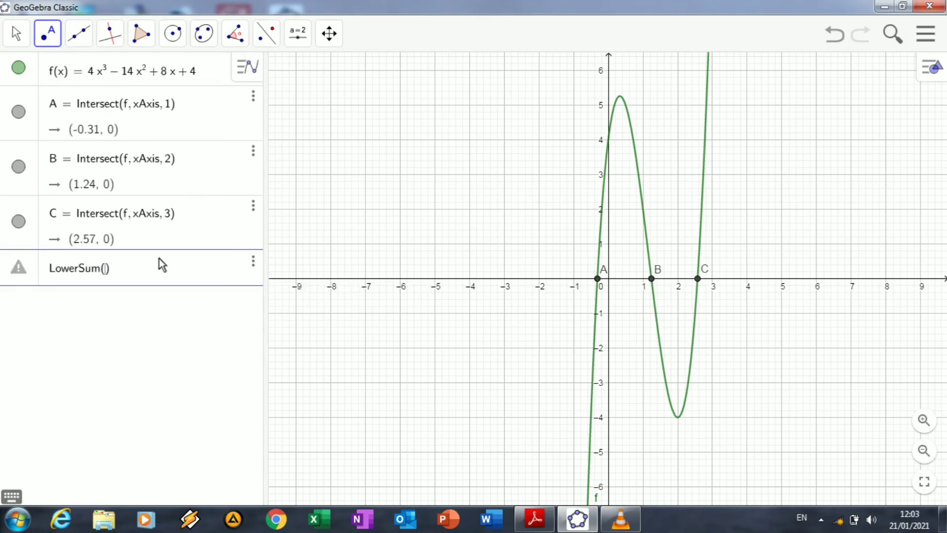
text(f,)
text(-)
text(0)
text(.31)
text(,1)
text(.24)
text(,5)
key(Return)
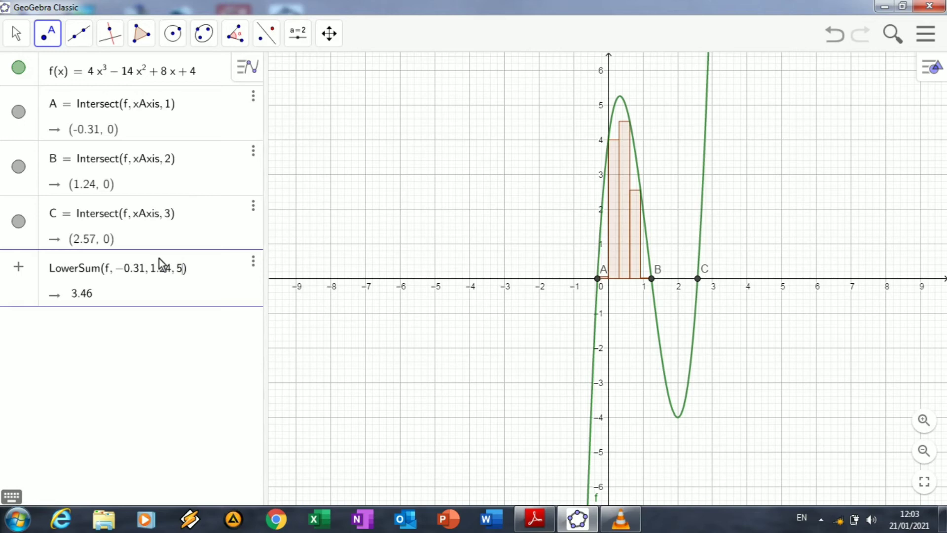
key(Return)
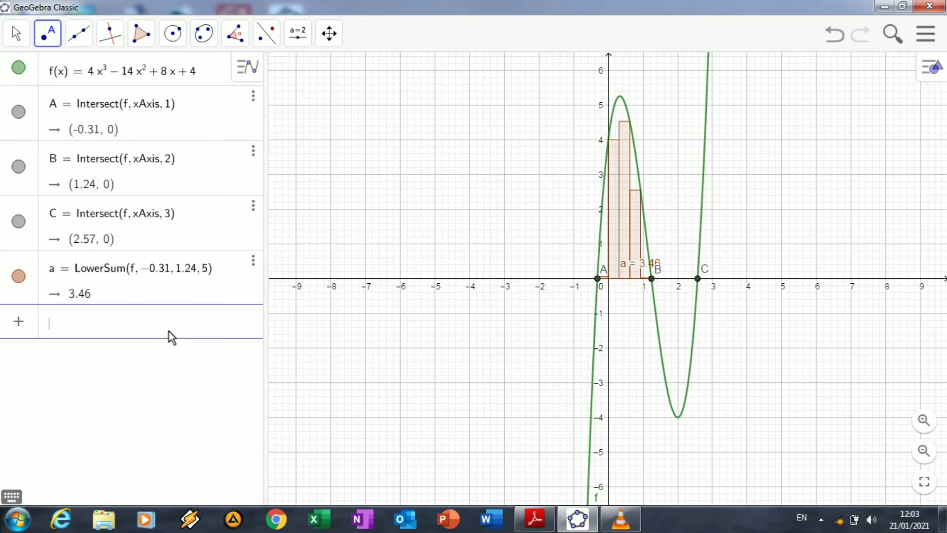
- Create the upper sum of f between points B and C with the command UpperSum(f, 1.24, 2.57, 5)
text(Upper)
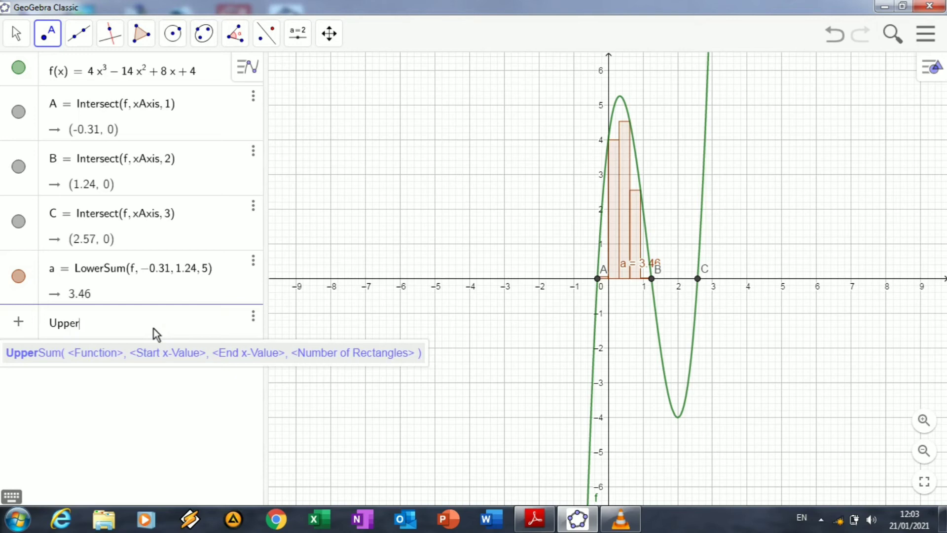
text(Sum()
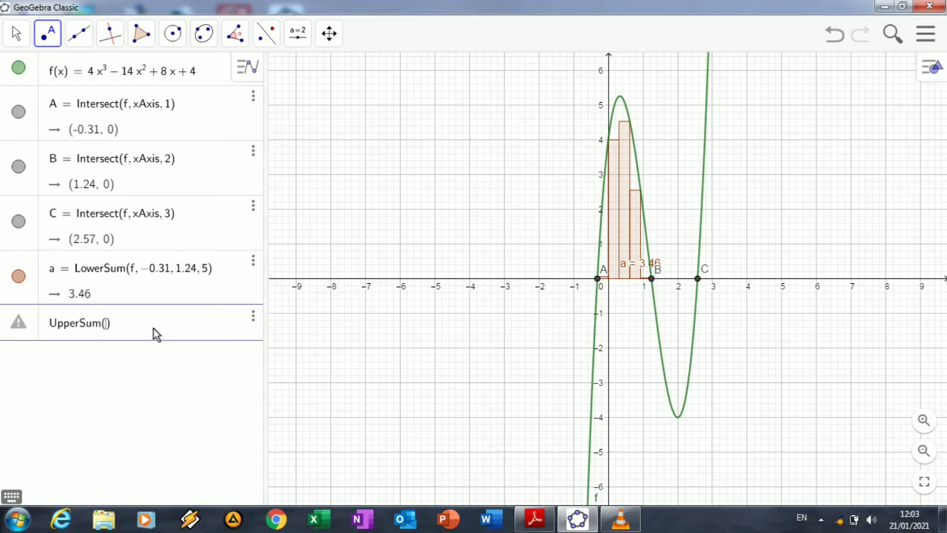
text(f)
text(, 1.24, 2.57,)
text(57, 5)
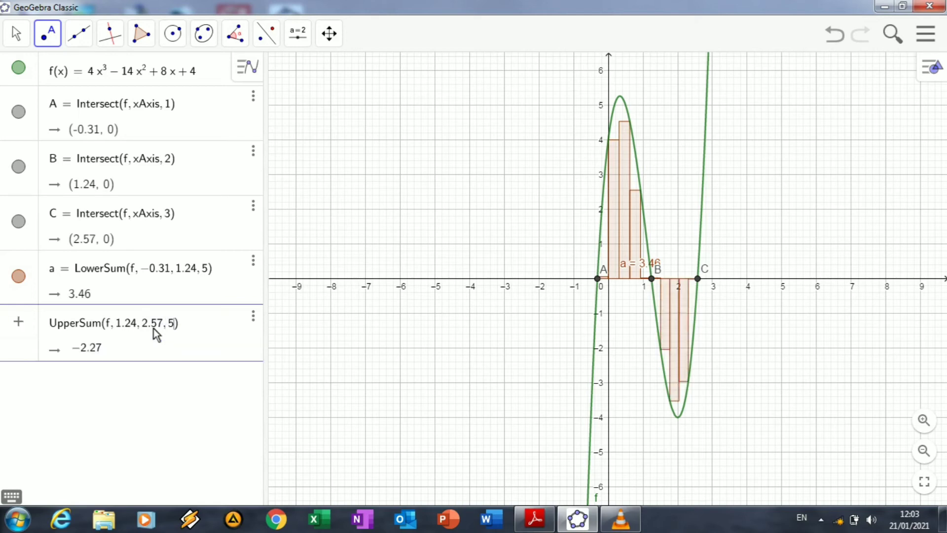
key(Return)
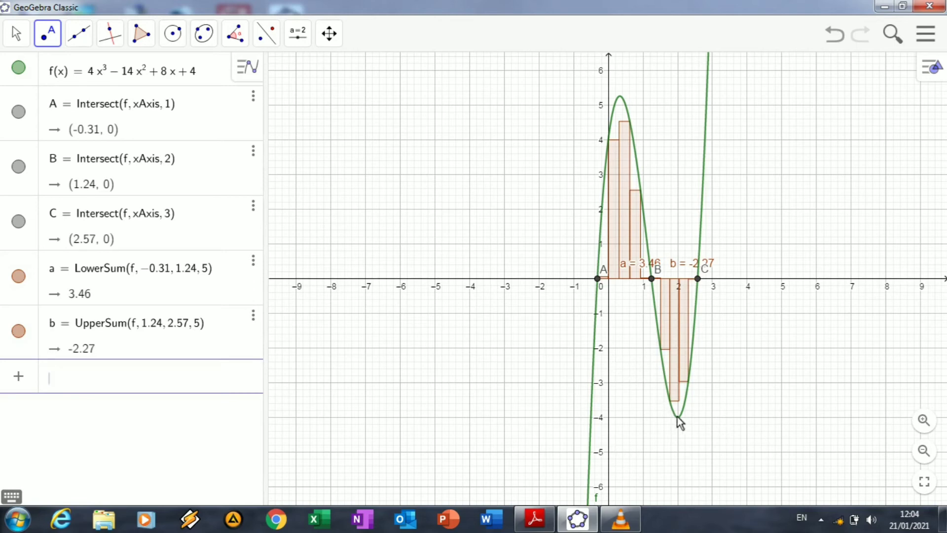
- Open the settings of function f and set its label to show Name & Value
click(329, 34)
click(344, 75)
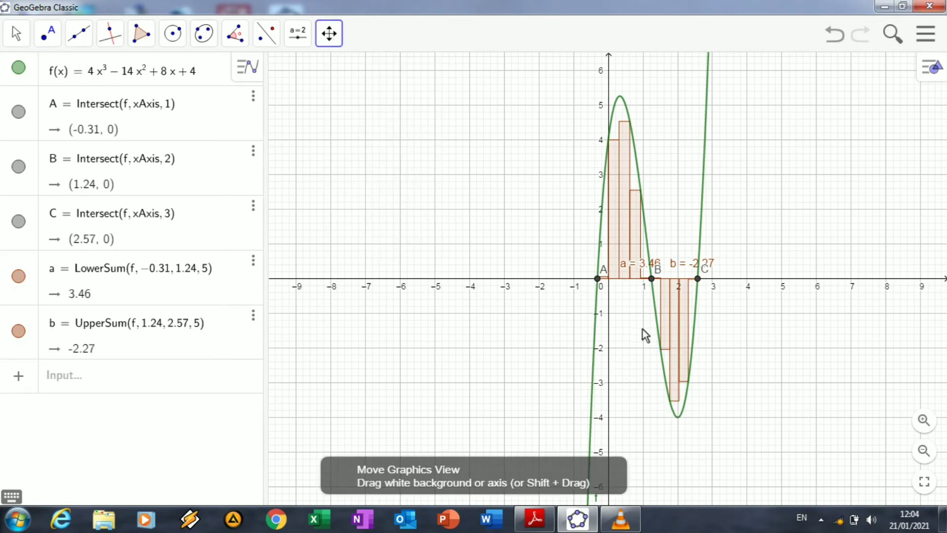
right_click(677, 418)
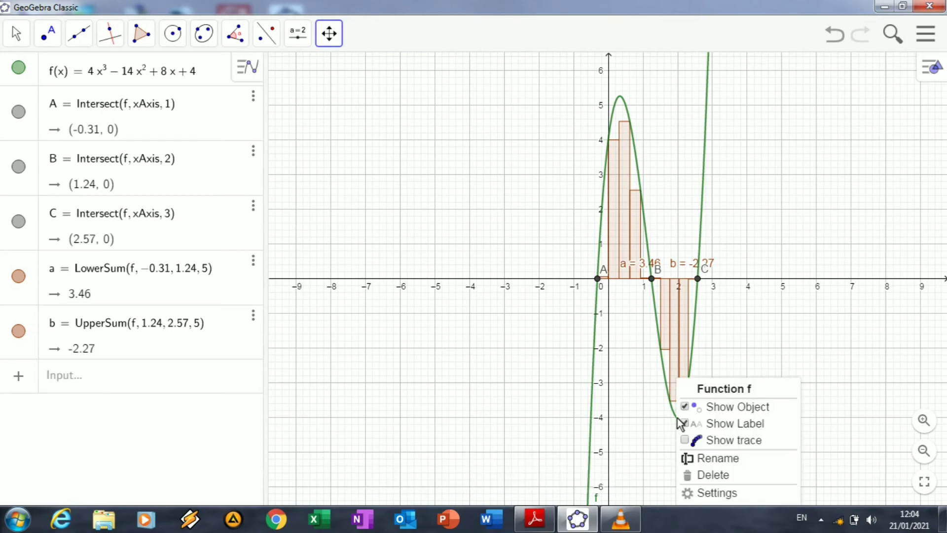
click(700, 495)
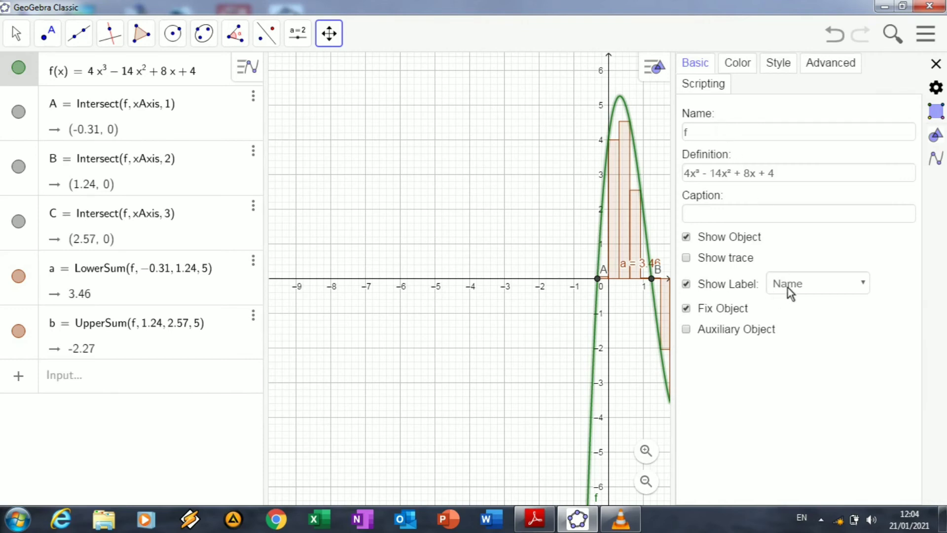
click(861, 286)
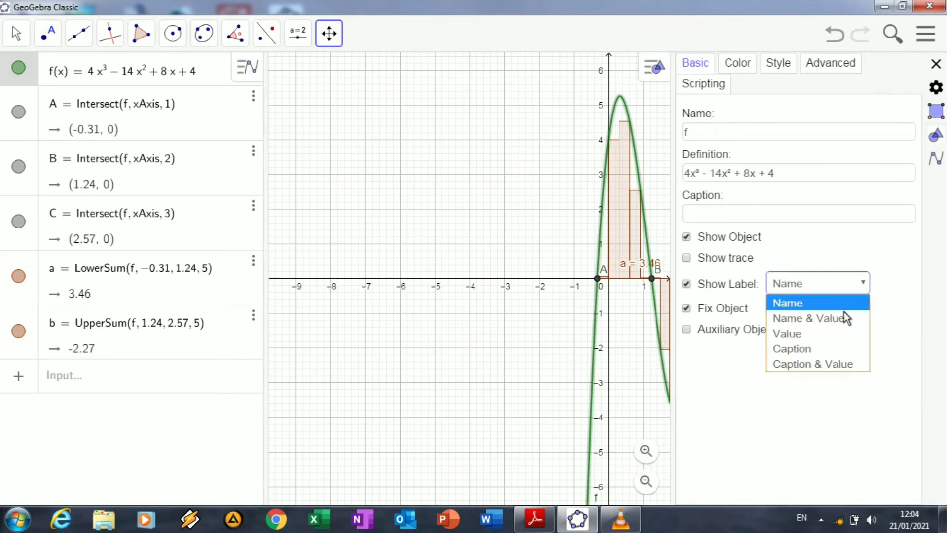
click(844, 325)
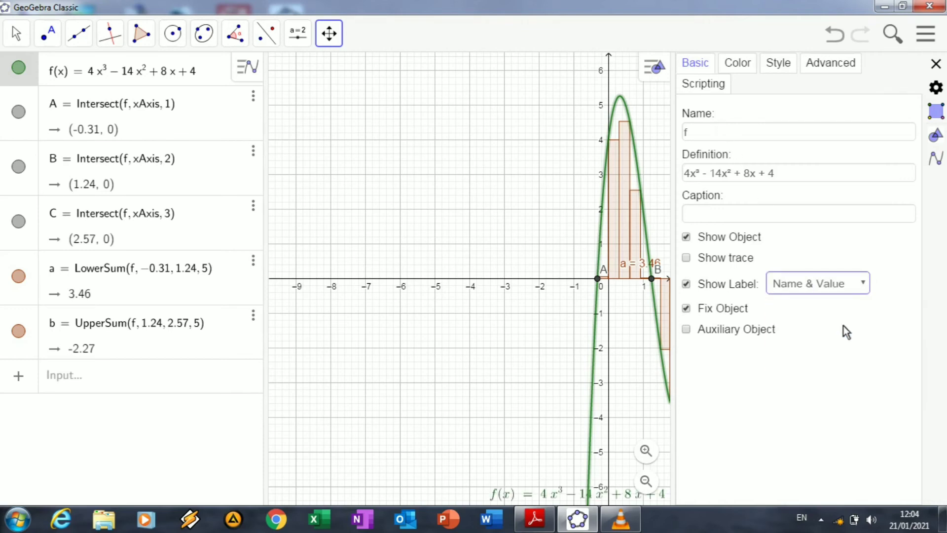
- Set the colour of function f to blue (#0000FF) and close its settings
click(750, 66)
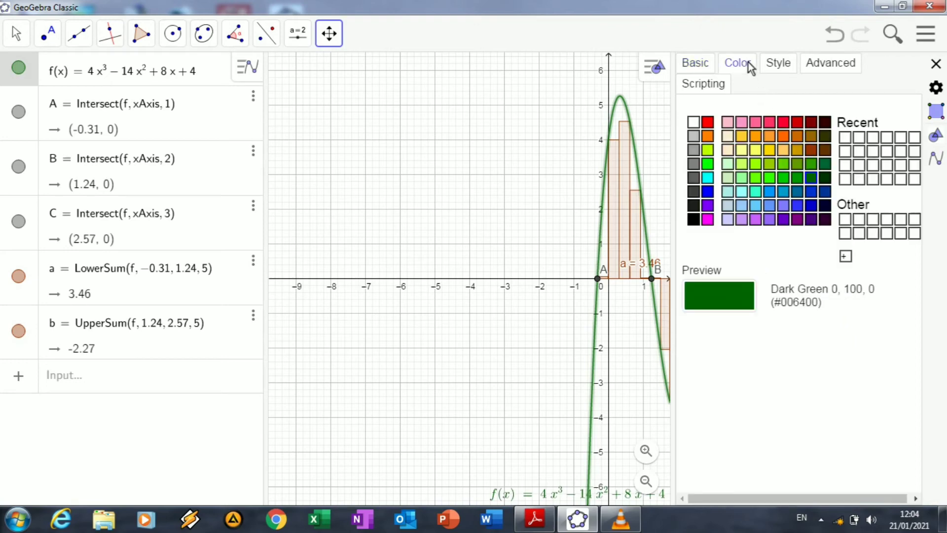
click(708, 191)
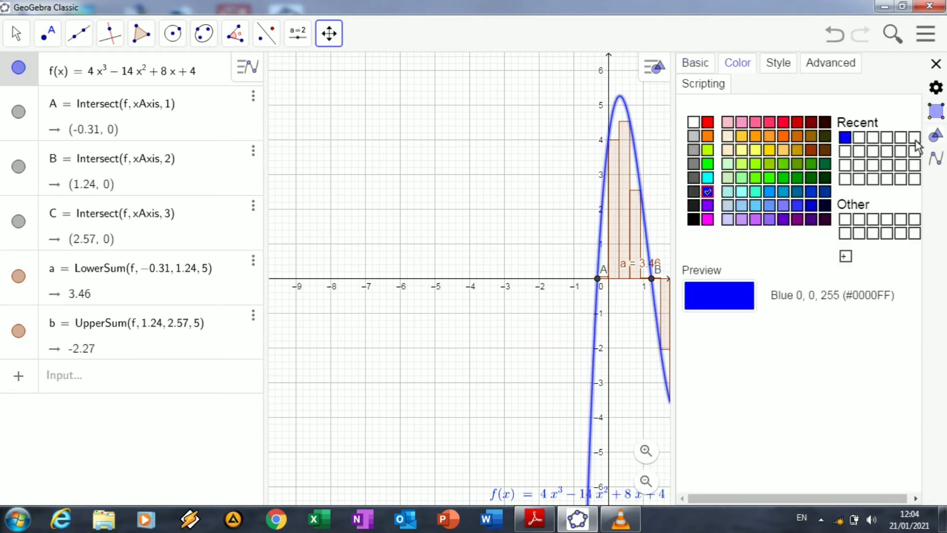
click(936, 63)
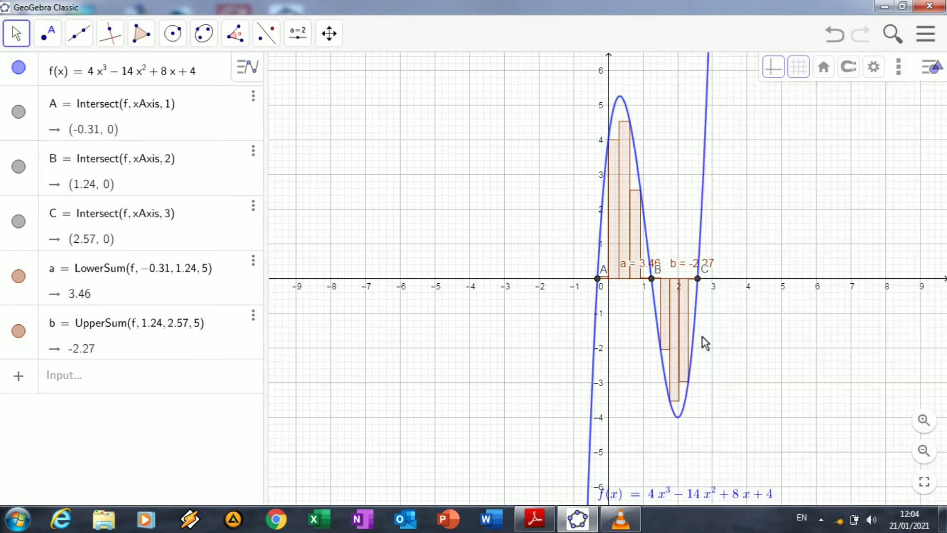
- Change the colour of the upper sum b to green (#00CC00) in its settings
click(677, 320)
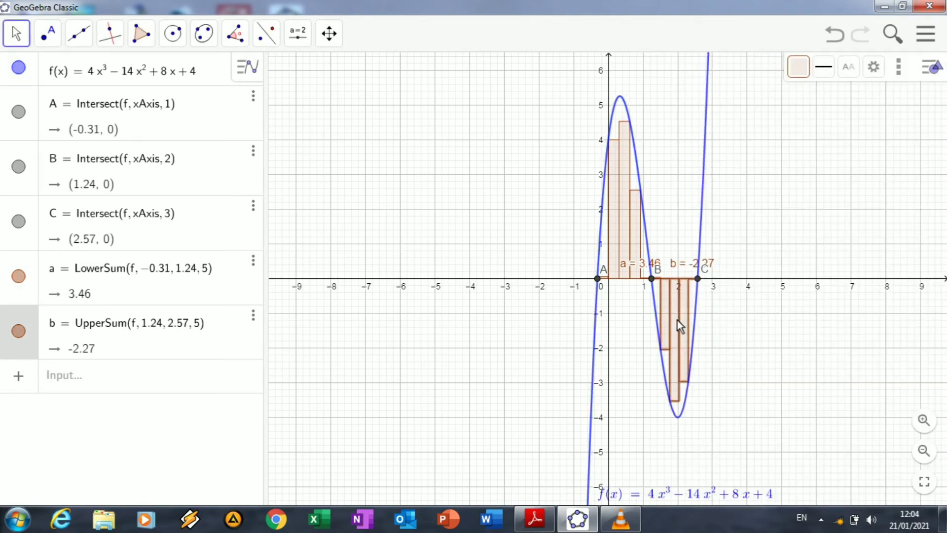
right_click(677, 321)
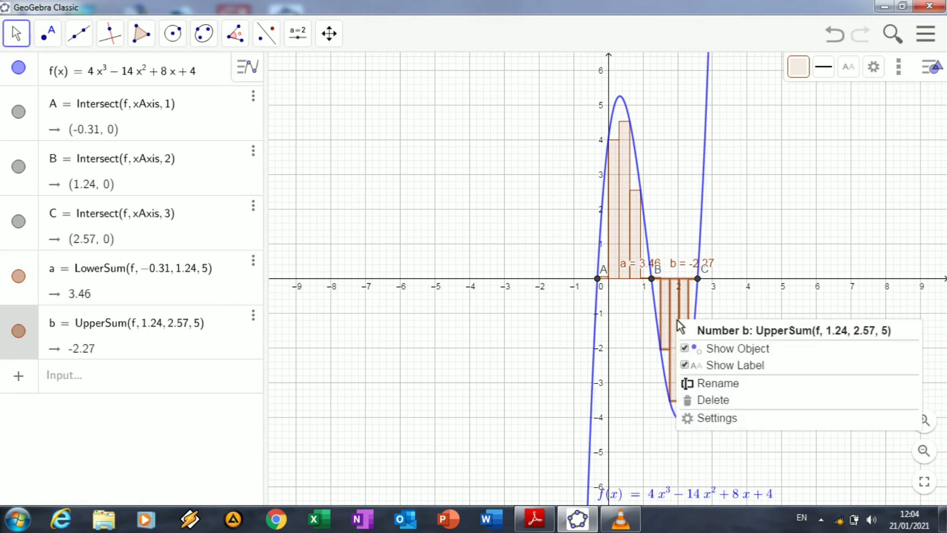
click(703, 419)
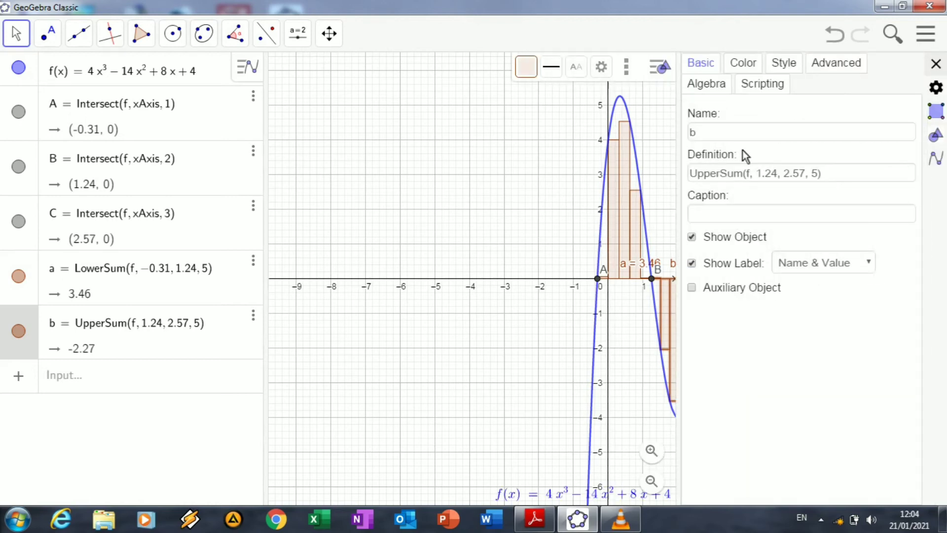
click(744, 68)
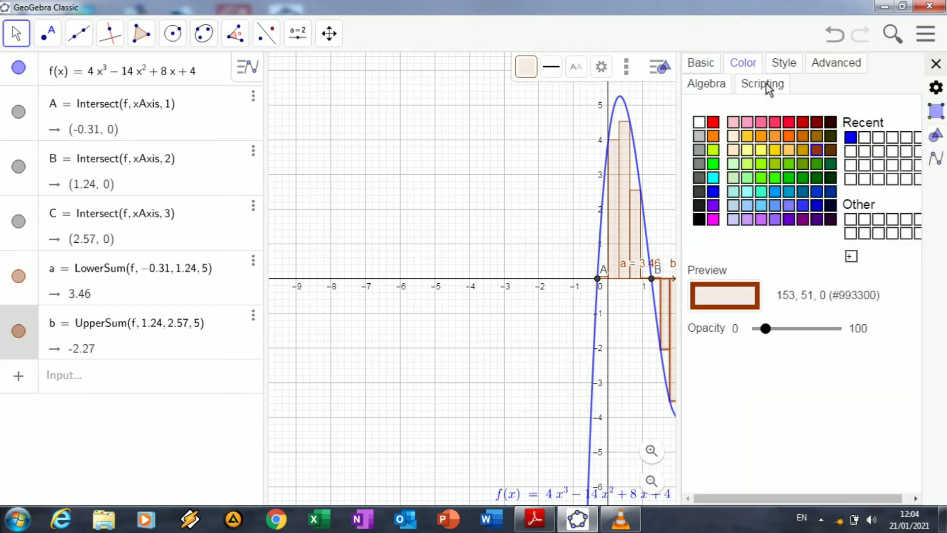
click(776, 122)
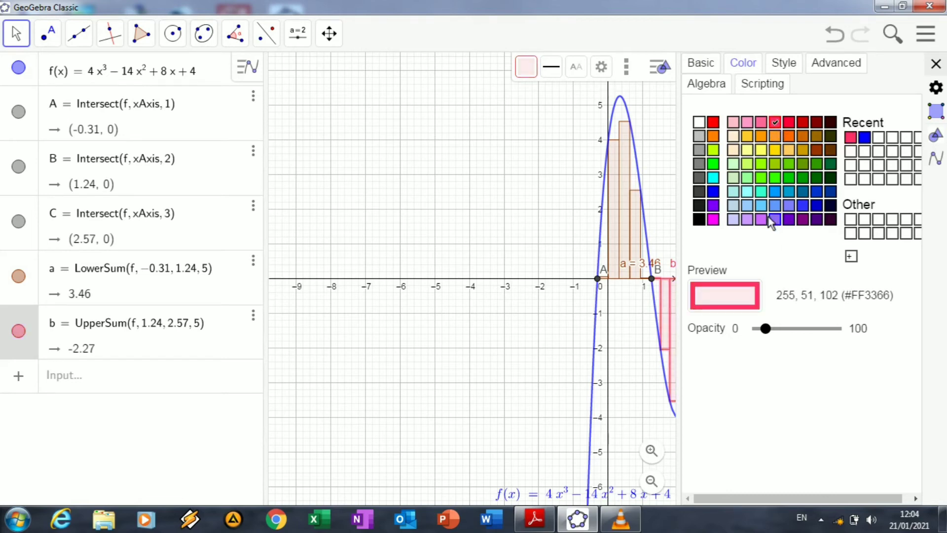
click(789, 178)
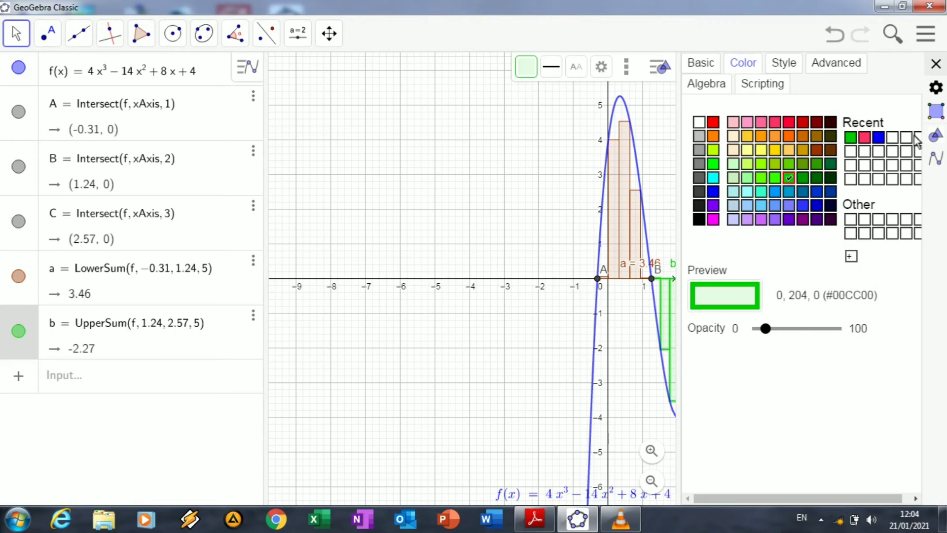
click(933, 66)
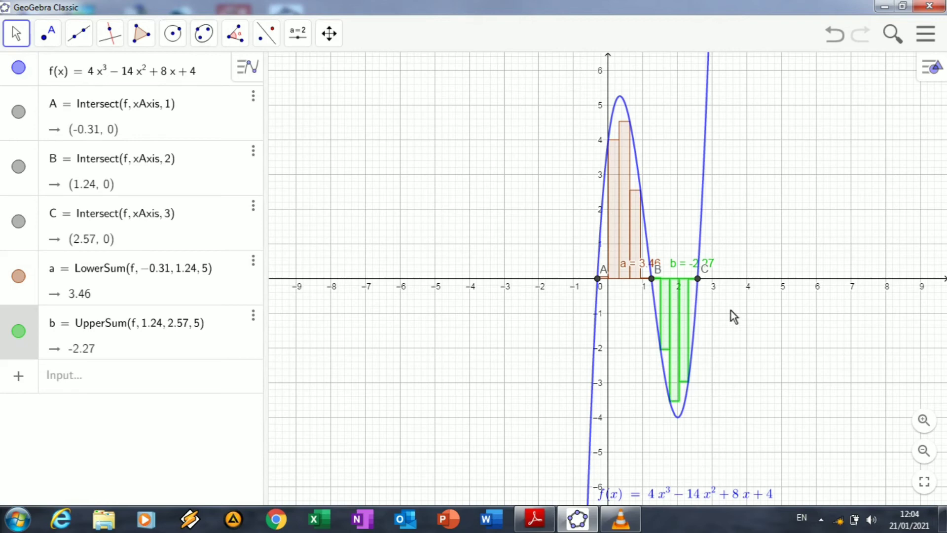
- Move the value labels of sums a and b clear of the rectangles and points B and C
drag(659, 263, 687, 199)
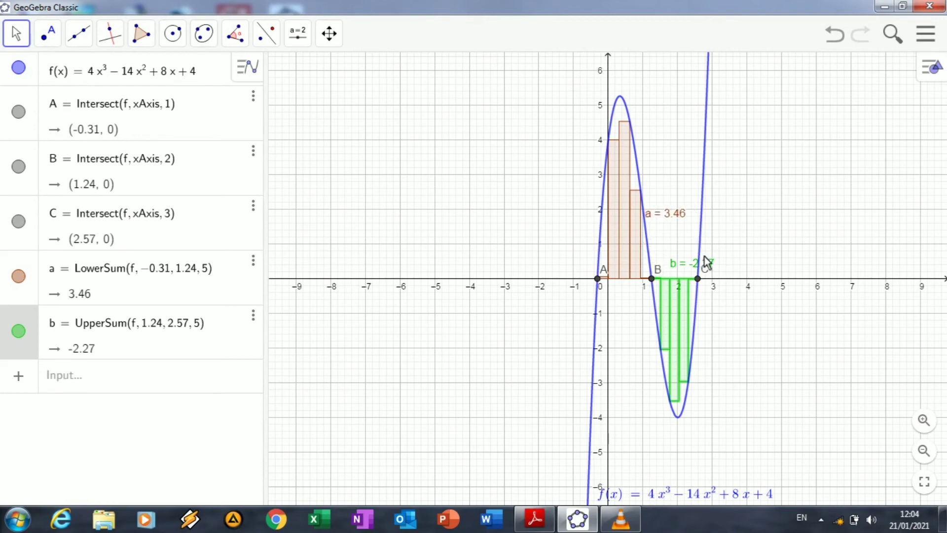
drag(710, 262, 756, 268)
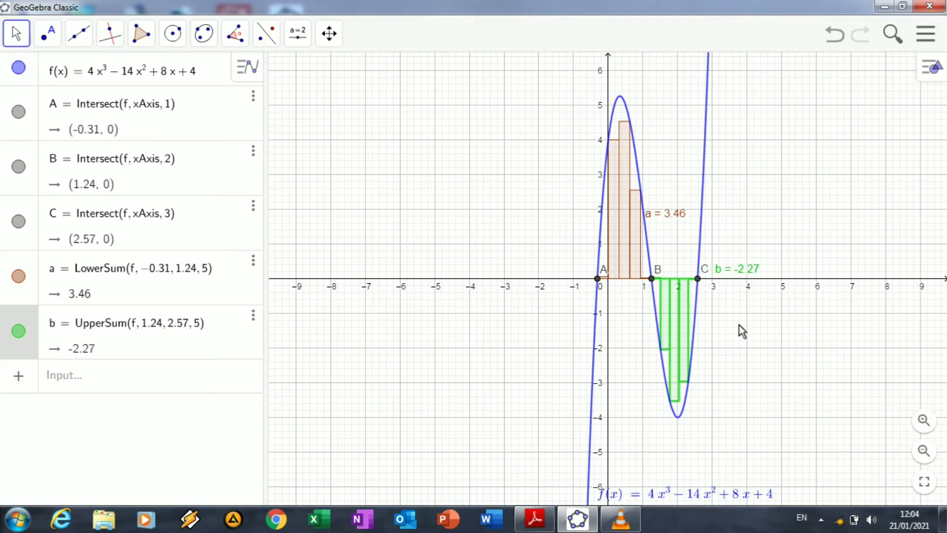
- Check exercise 2 in the Adobe Reader PDF, return to GeoGebra and delete all objects of the previous exercise
click(535, 518)
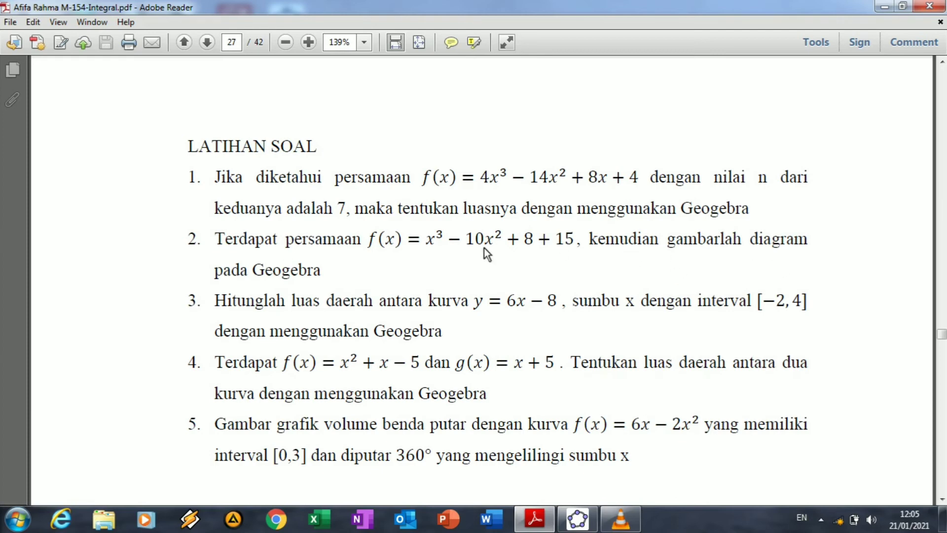
click(567, 524)
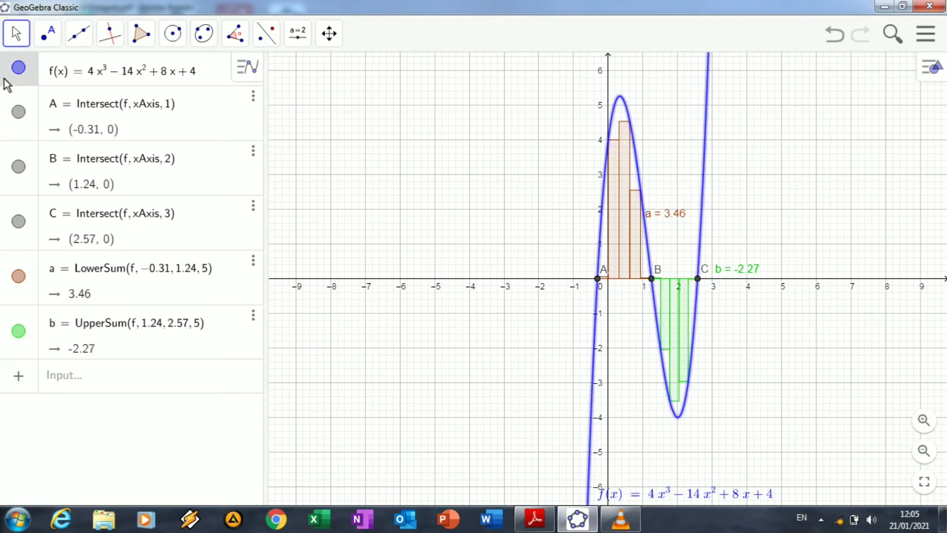
key(ctrl+a)
key(Delete)
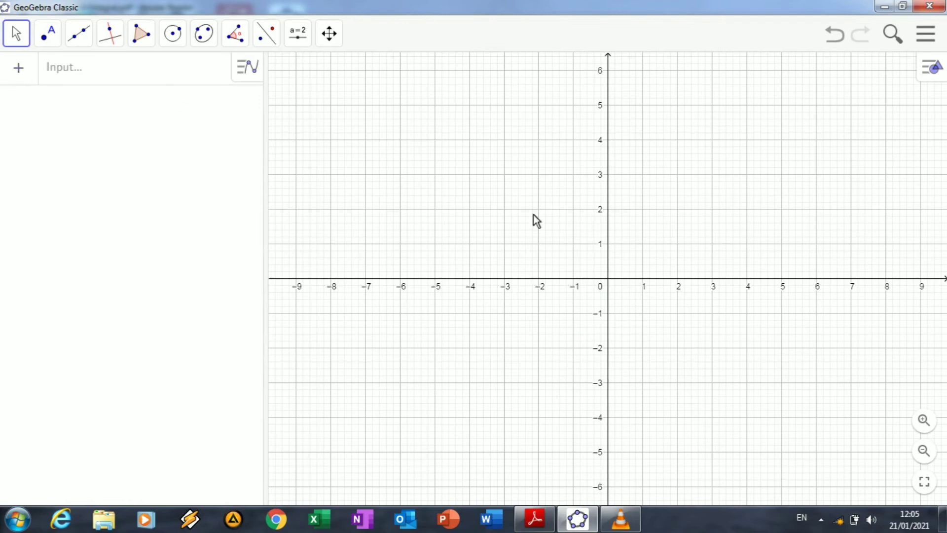
- Set the xAxis : yAxis ratio of the graphics view to 1 : 5
right_click(704, 199)
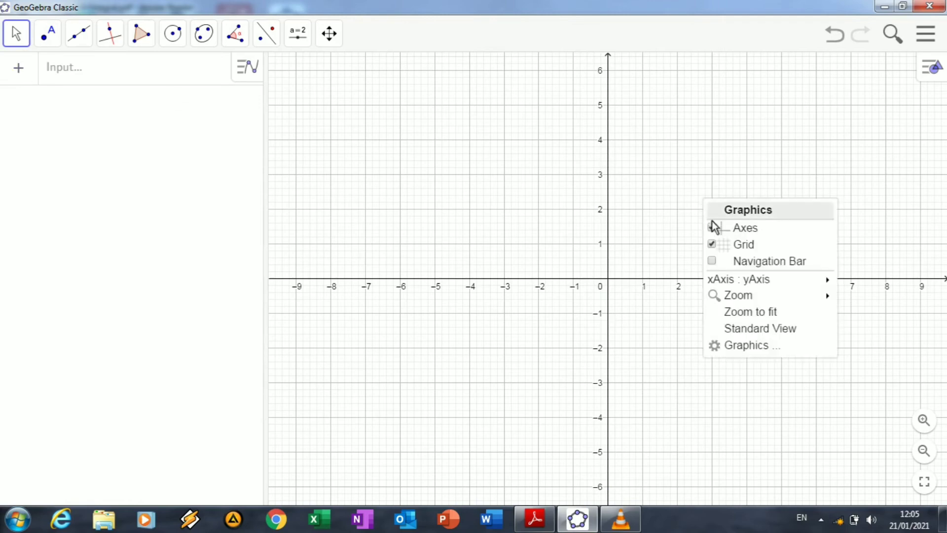
mouse_move(731, 279)
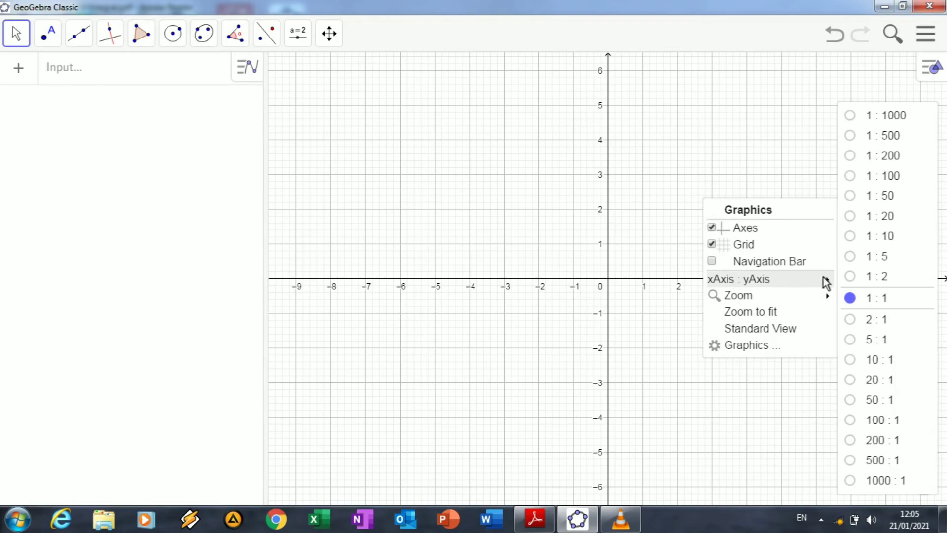
click(859, 256)
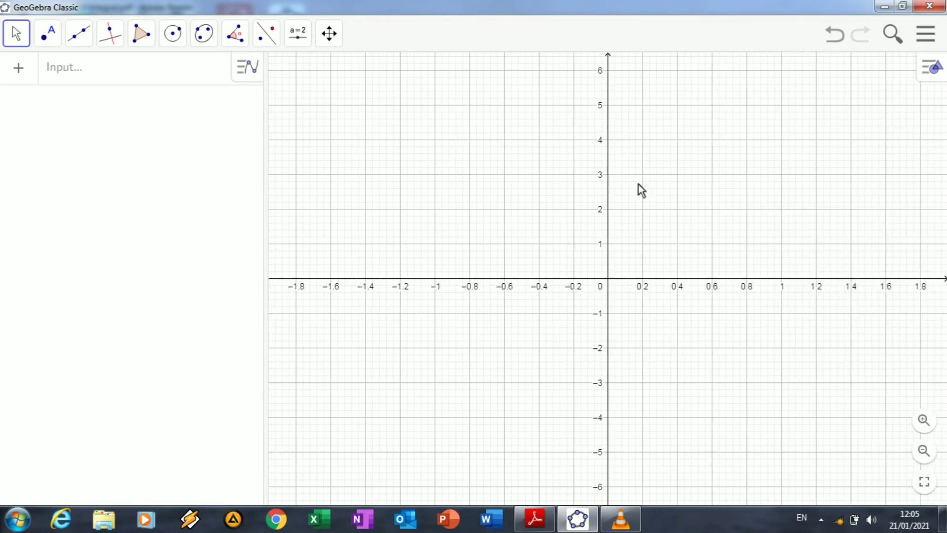
- Enter the function f(x) = x³ − 10x² + 8x + 15 and close the on-screen keyboard
click(181, 63)
text(f(x) )
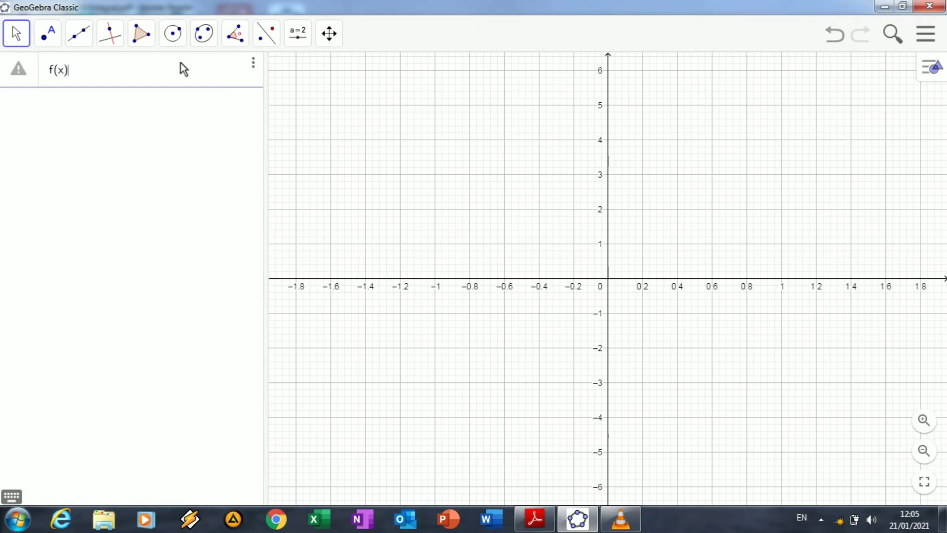
text(= x)
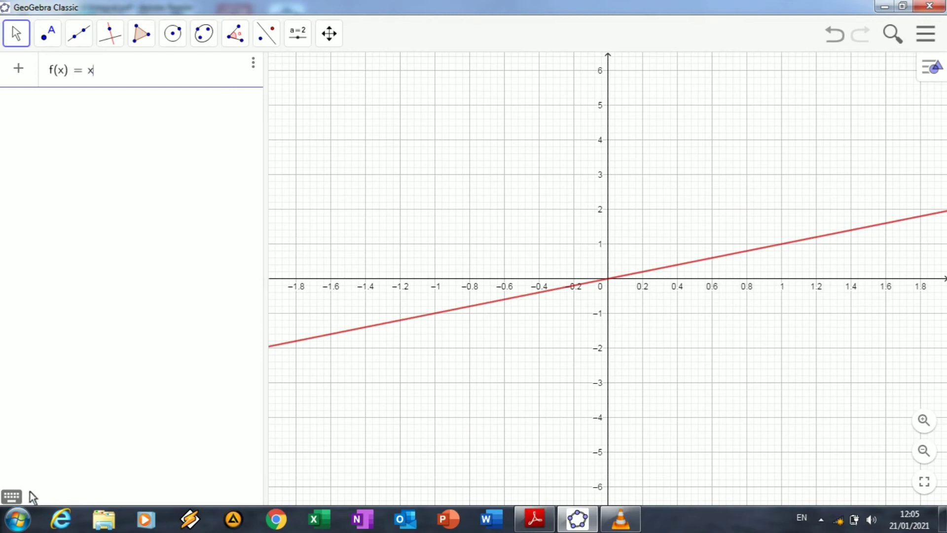
click(17, 494)
click(274, 424)
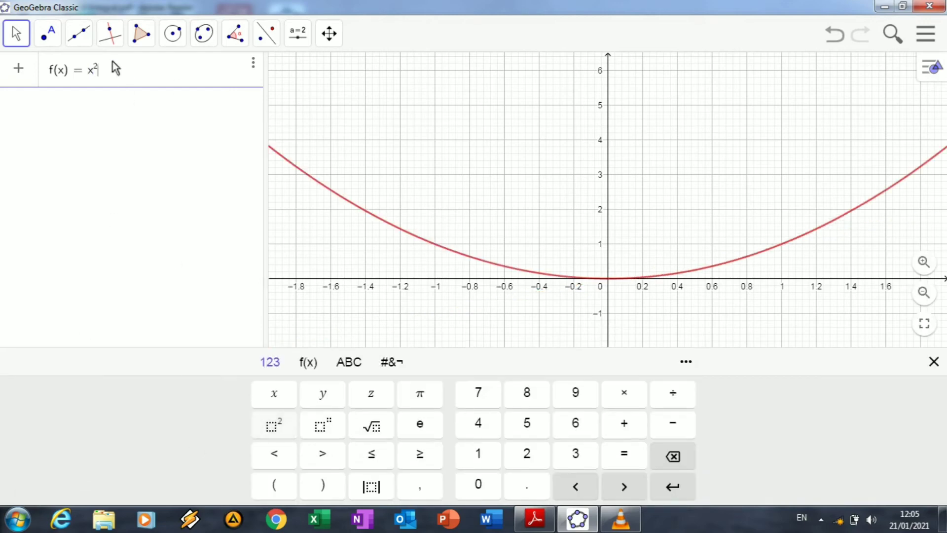
key(BackSpace)
text(3)
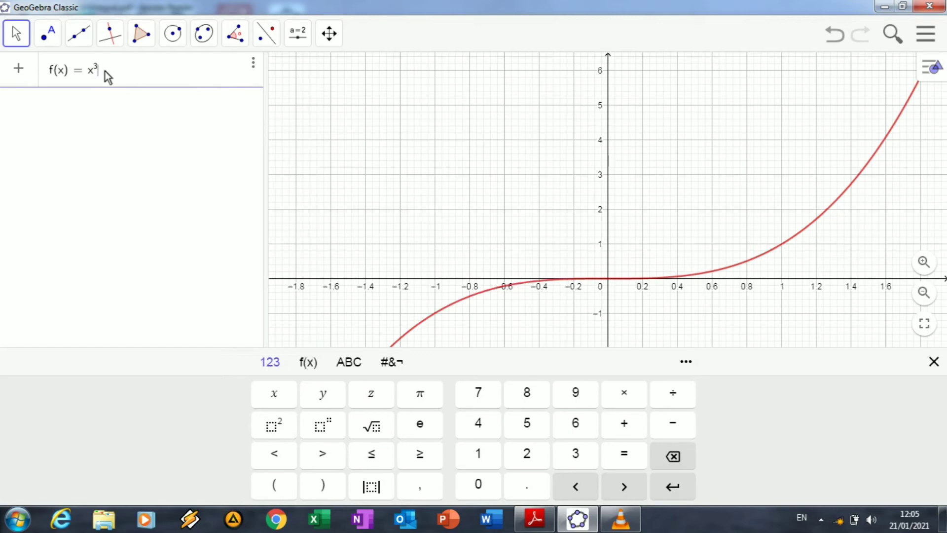
key(Right)
text(-10)
text(x)
click(281, 434)
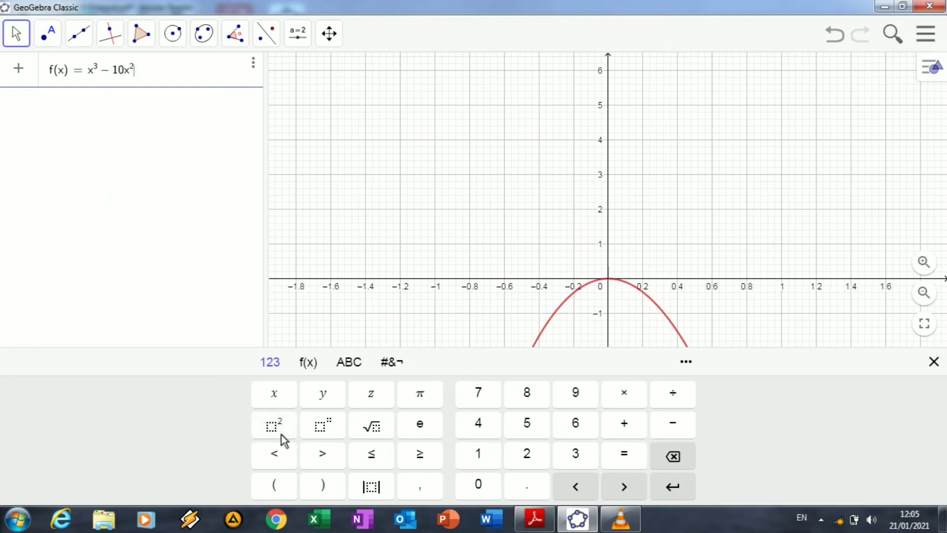
text(+ 8 )
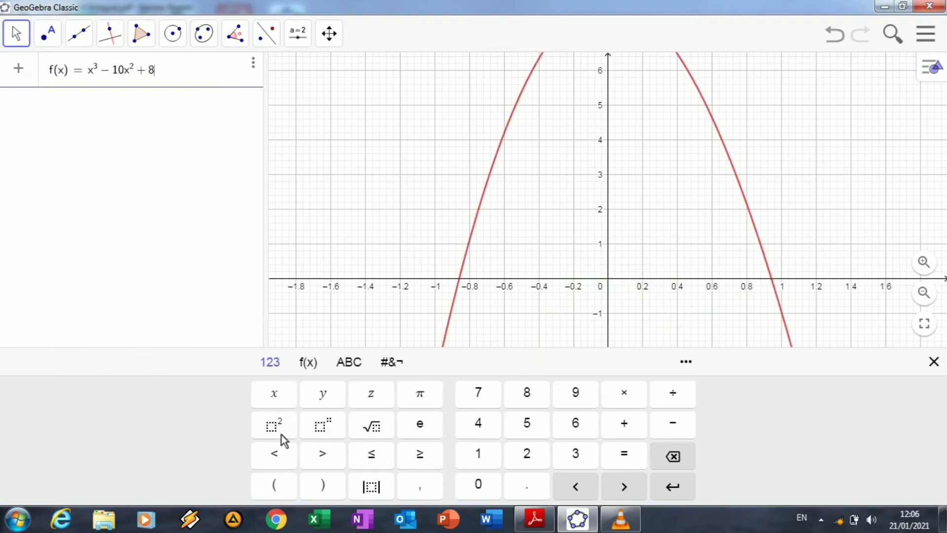
text(+)
key(BackSpace)
text(x + )
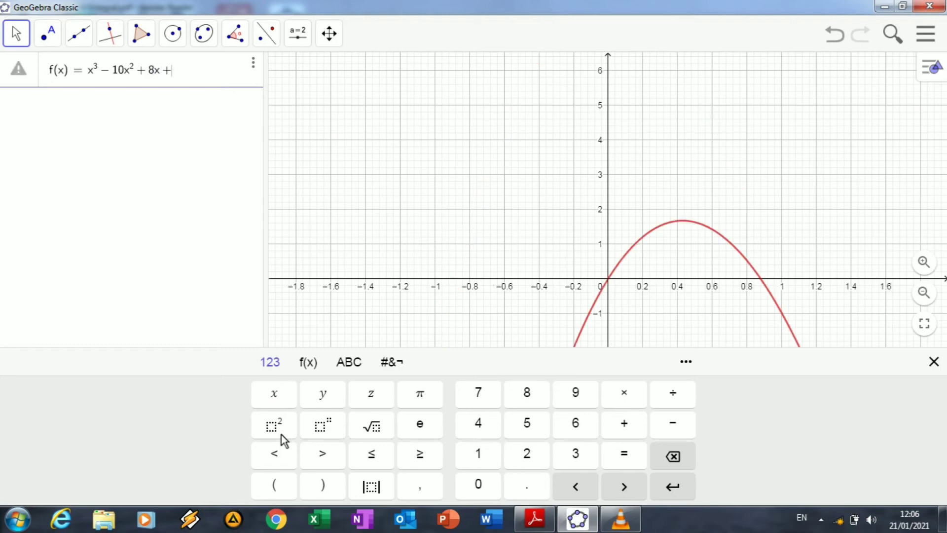
text(15)
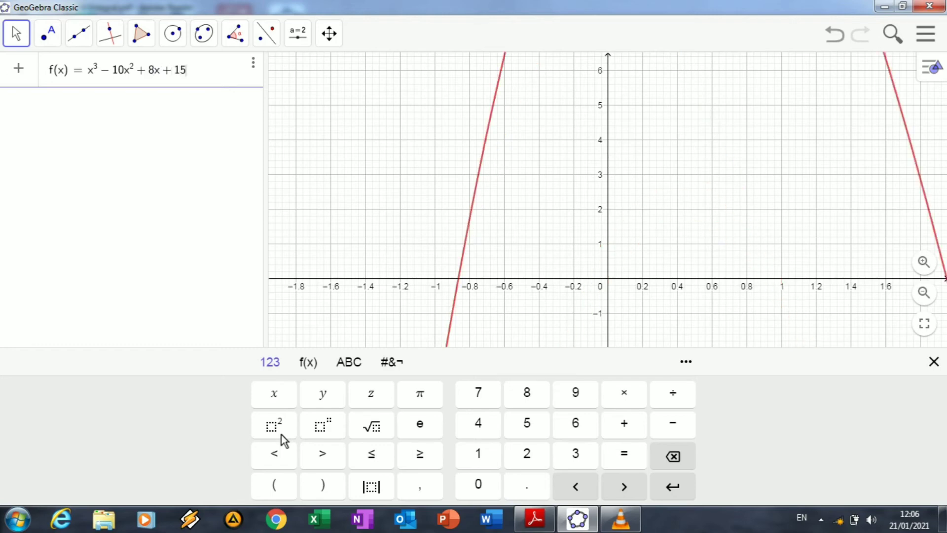
key(Return)
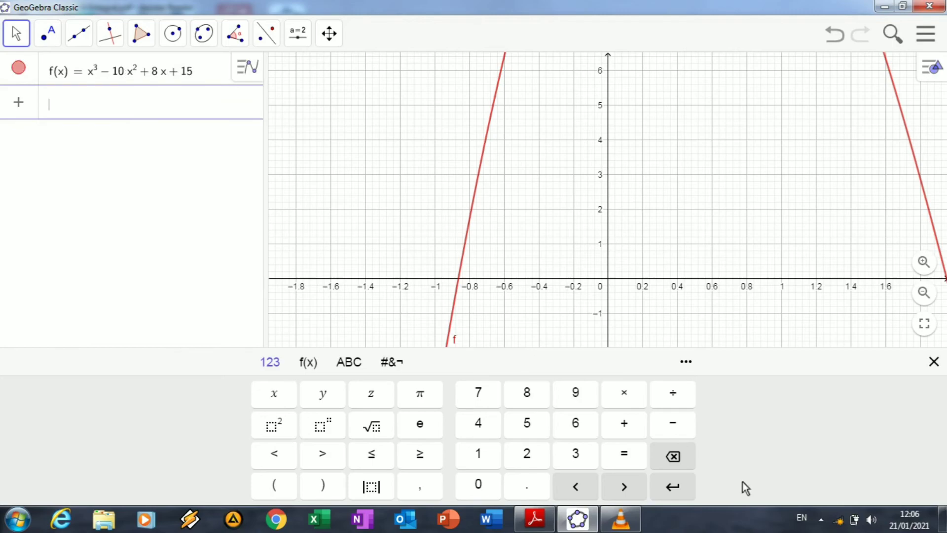
click(934, 362)
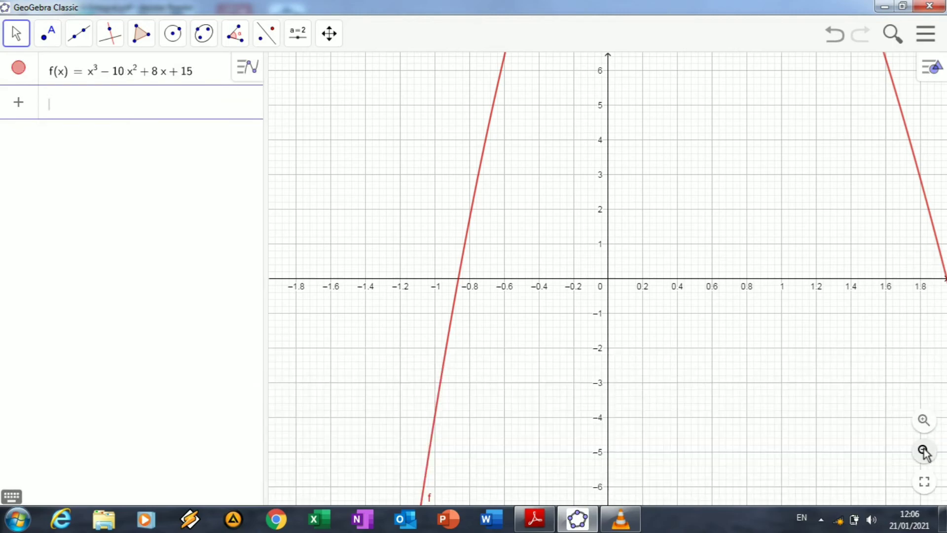
- Place point A with the Point tool where f crosses the x-axis near x = 2
click(924, 450)
click(924, 450)
click(924, 451)
click(924, 450)
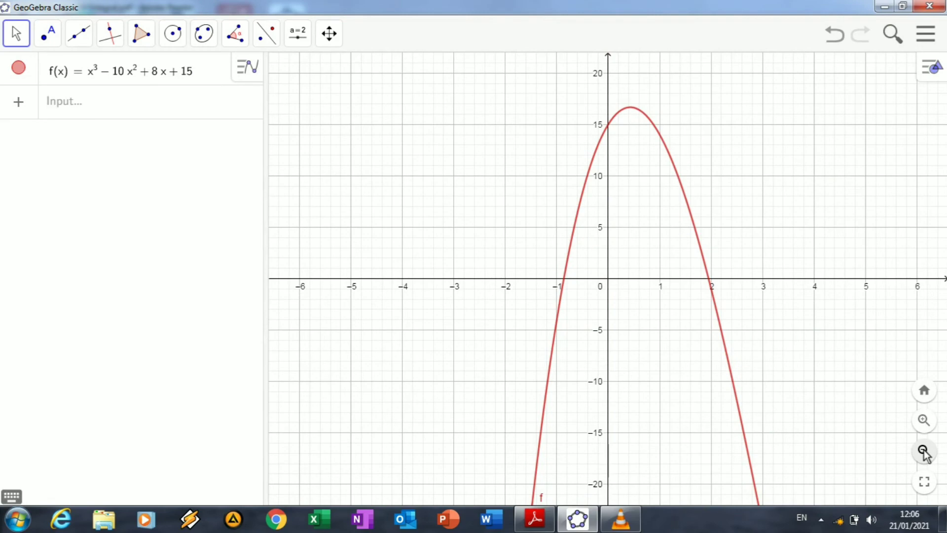
click(924, 450)
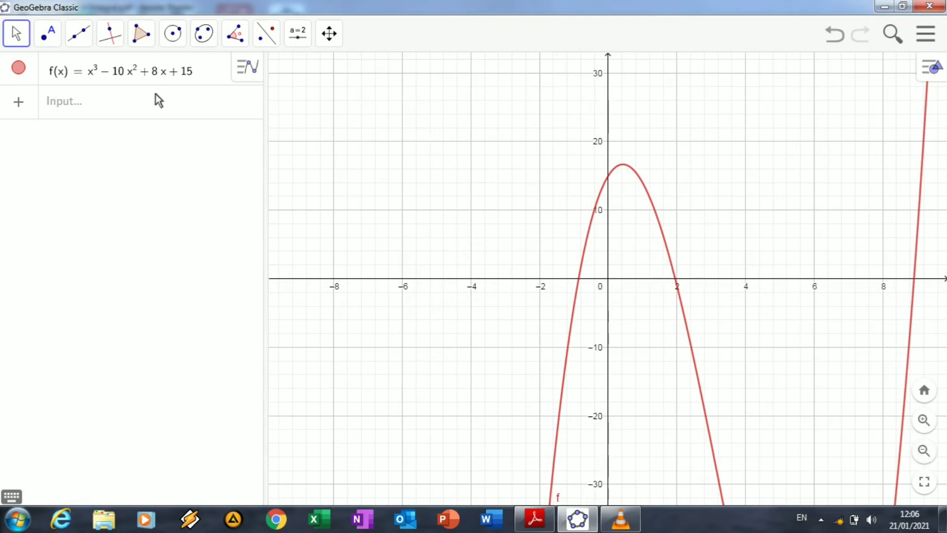
click(47, 33)
click(72, 76)
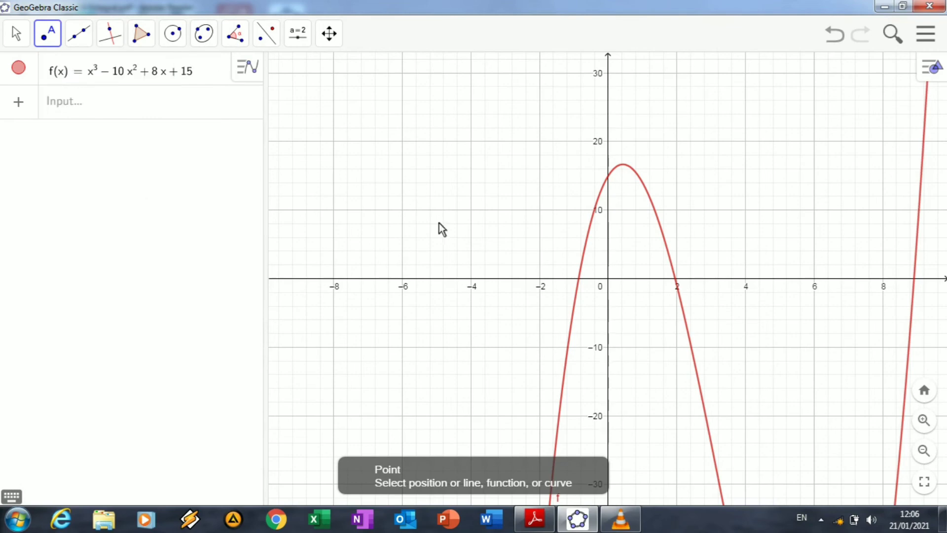
click(675, 279)
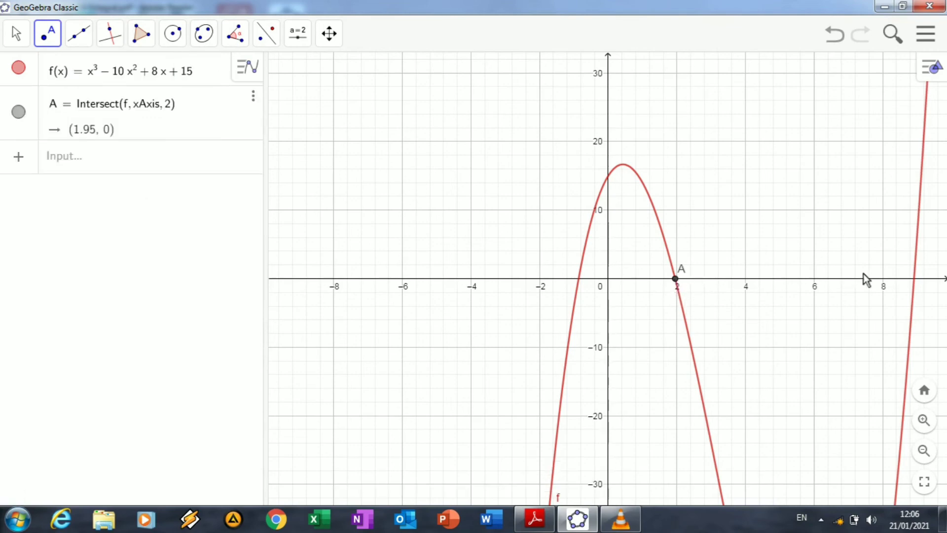
- Try placing a point where f crosses the x-axis near x = 9, and undo it
click(914, 279)
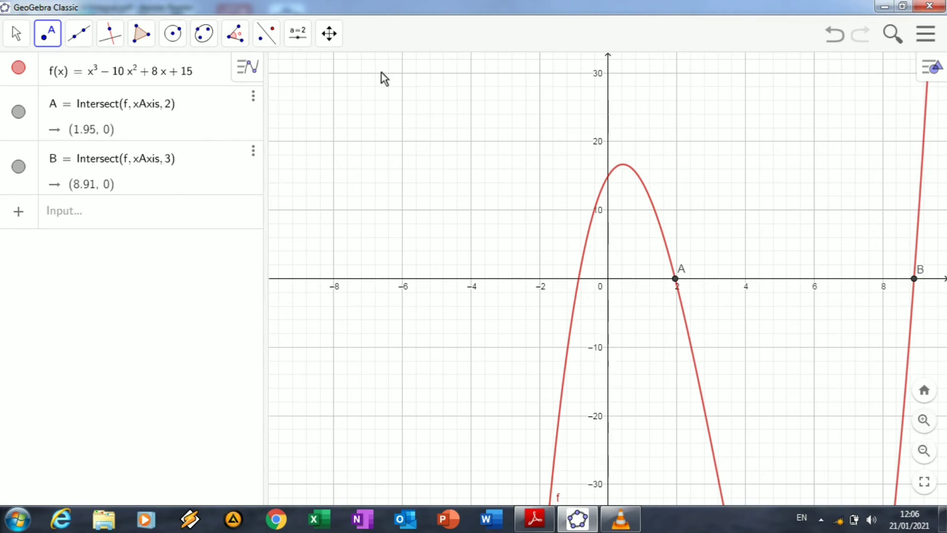
click(828, 33)
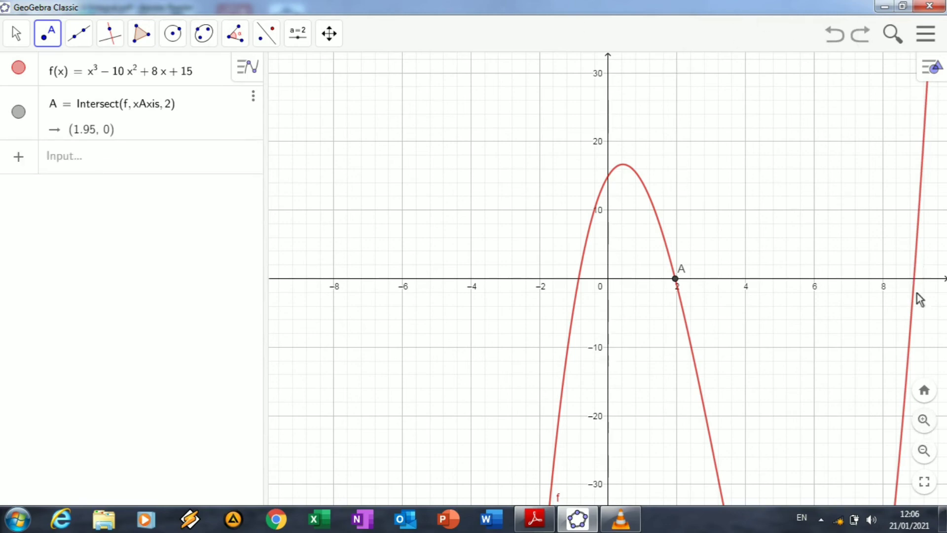
click(924, 420)
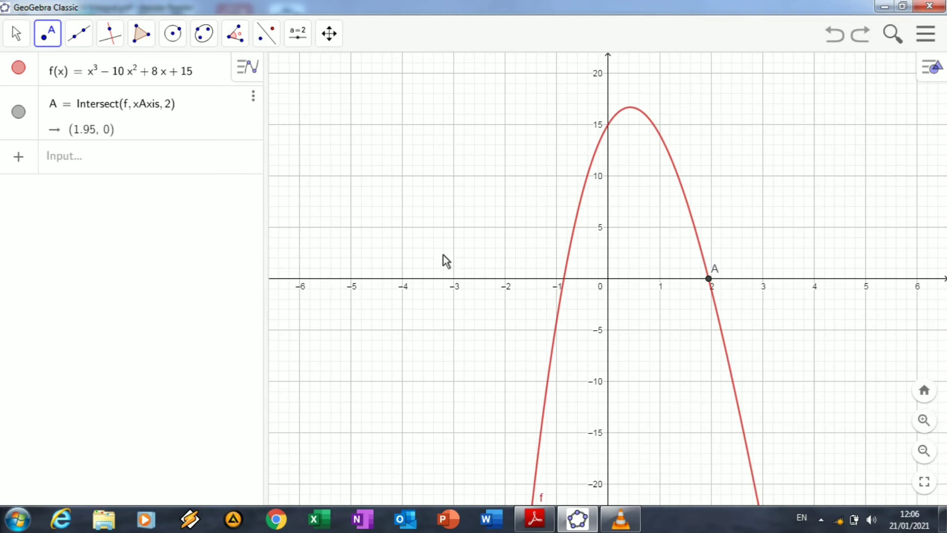
- Place a point with the Point tool where f crosses the x-axis near x = 9
click(329, 33)
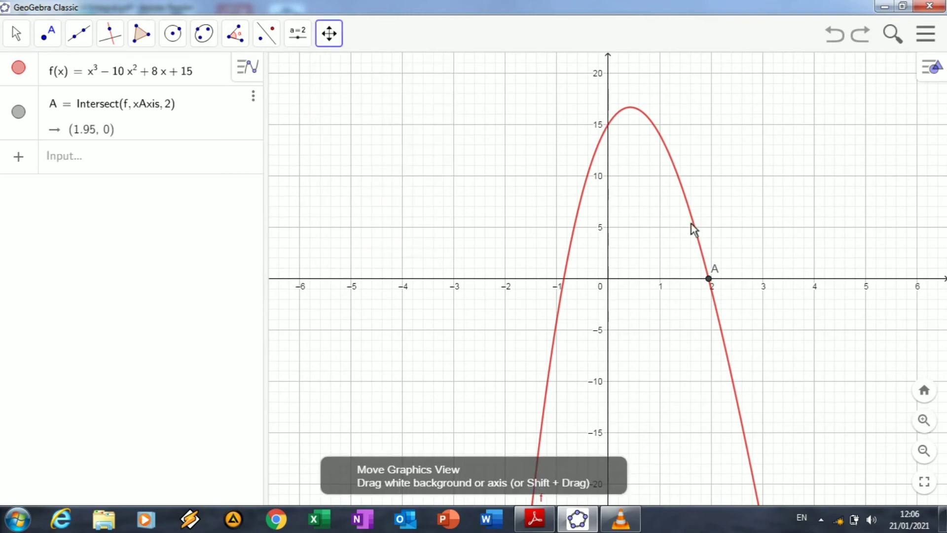
drag(910, 245, 557, 220)
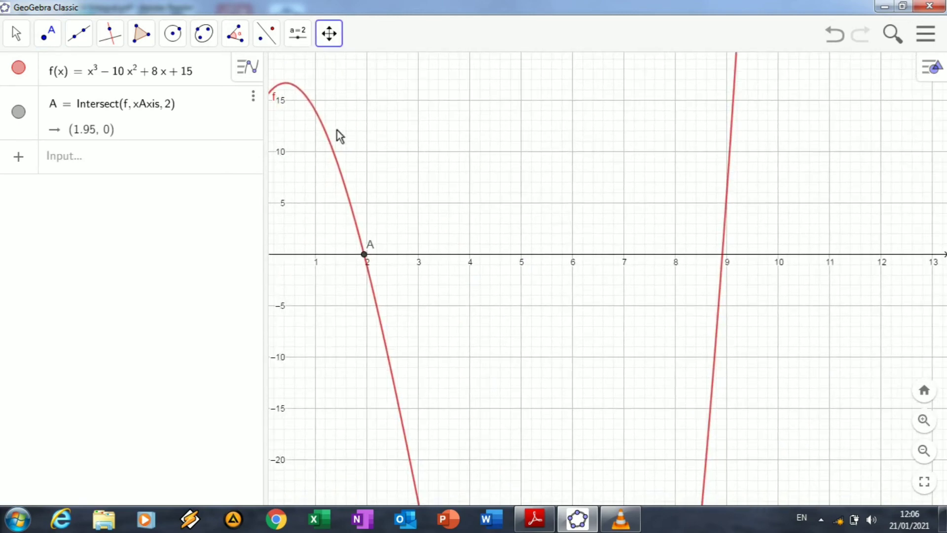
click(47, 33)
click(77, 73)
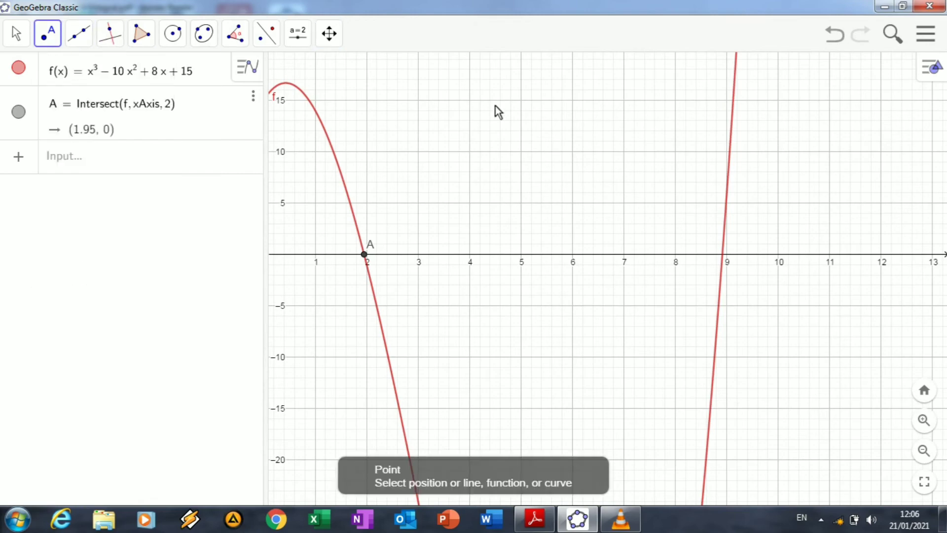
click(723, 256)
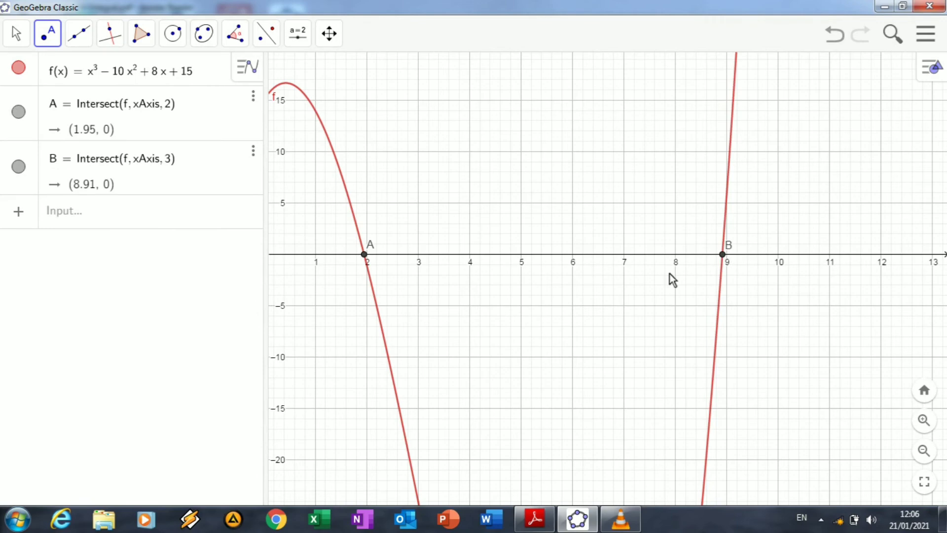
- Calculate the integral of f from 0 to 1.95 with Integral(f, 0, 1.95)
click(188, 203)
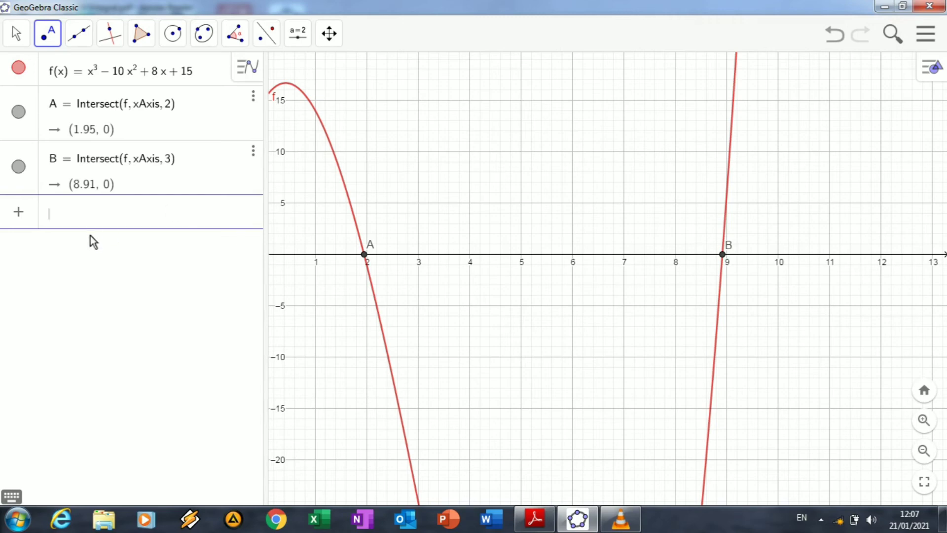
text(Inte)
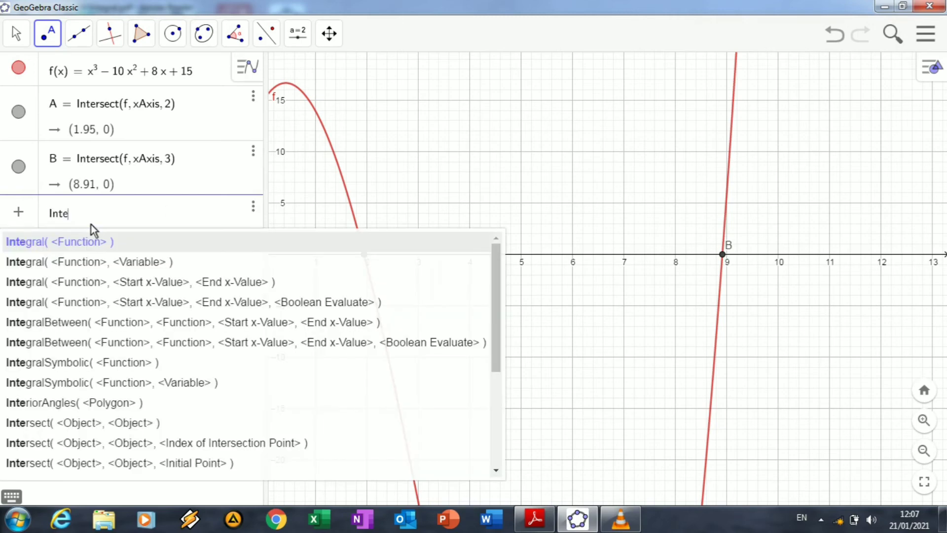
text(gral()
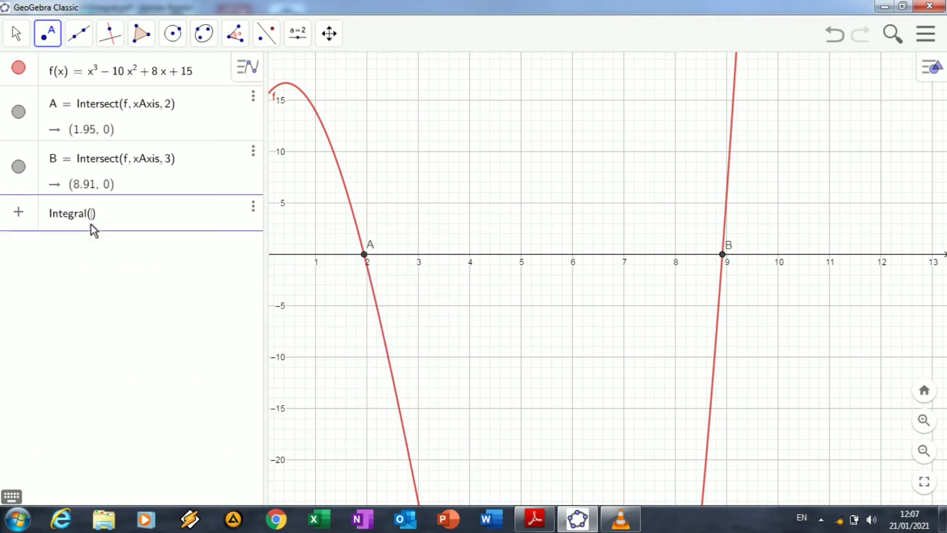
text(f, 0, 1.95)
key(Return)
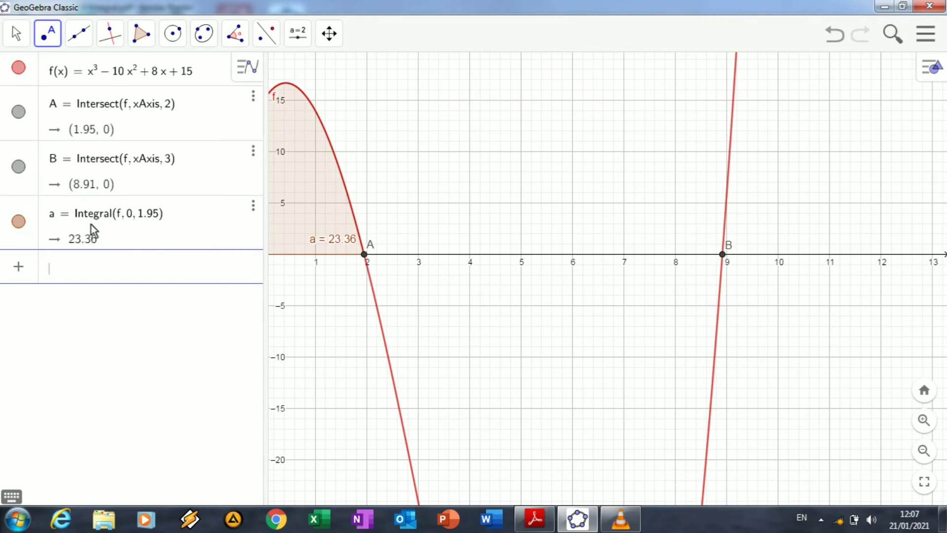
- Calculate the integral of f between points A and B with Integral(f, 1.95, 8.91)
text(Inte)
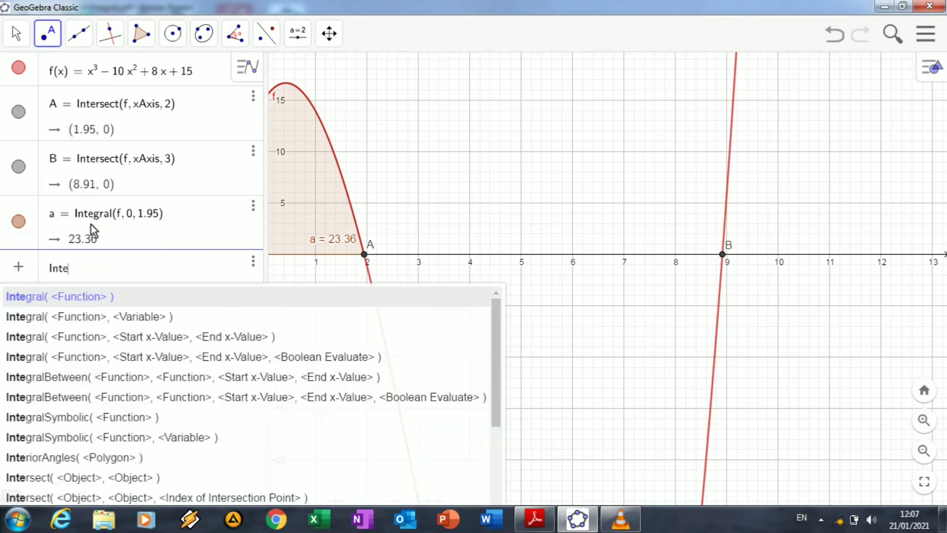
text(gral()
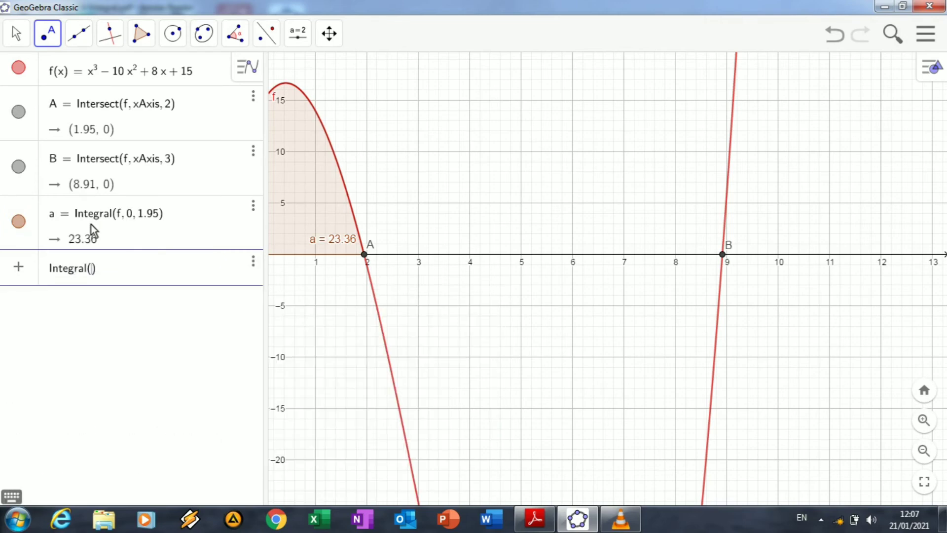
text(f, 1.95, 8.9)
text(1)
key(Return)
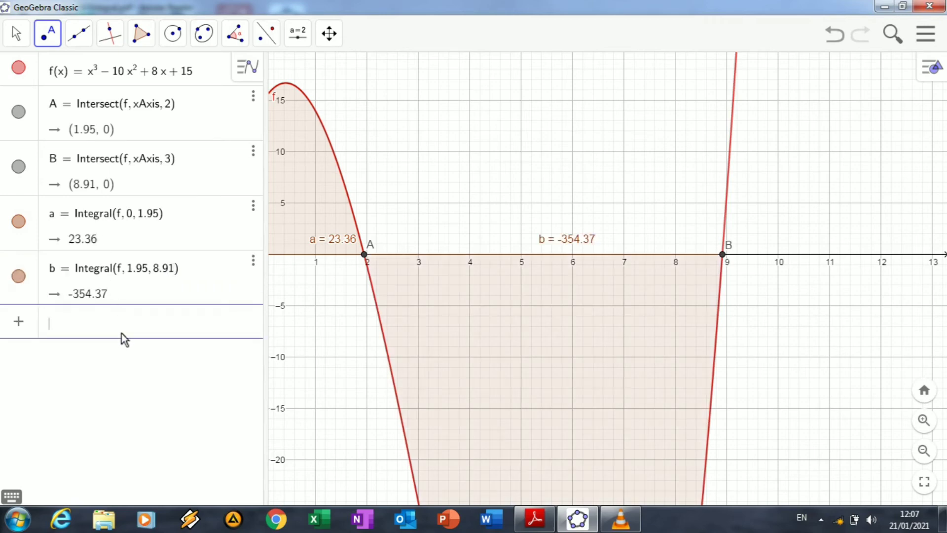
- Calculate the integral of f from point B to x = 10 with Integral(f, 8.91, 10)
text(Integral)
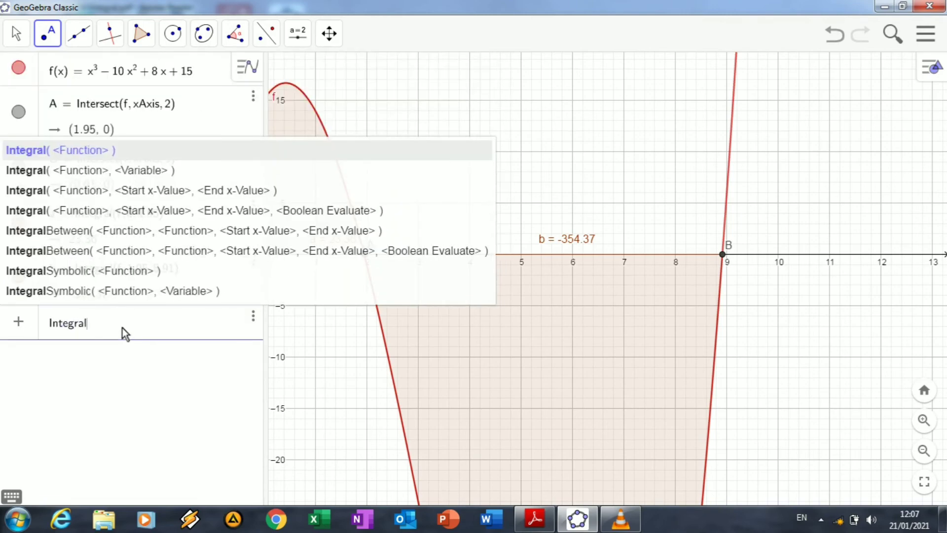
text((f, 8.91, 10)
key(Return)
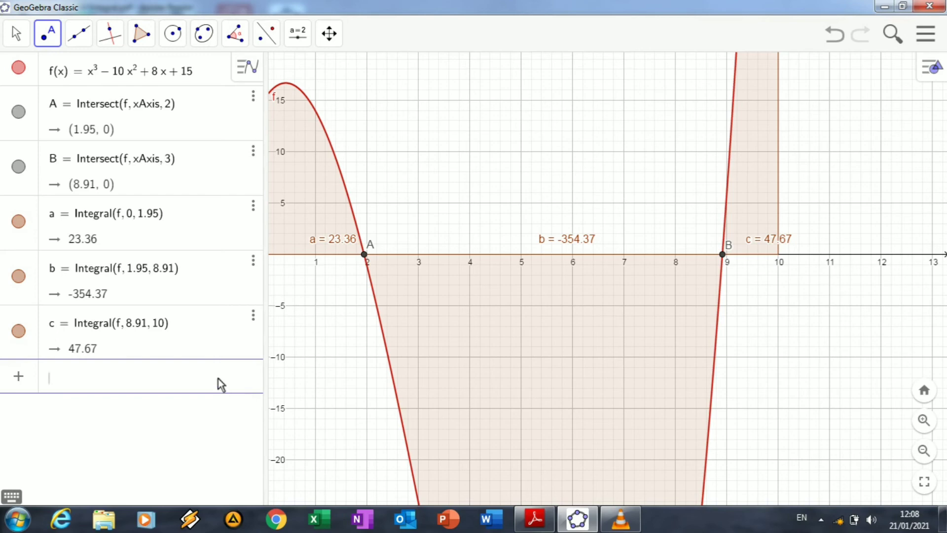
- Add the upper sum of f from 0 to 1.95 with UpperSum(f, 0, 1.95, 8.71)
text(Upper)
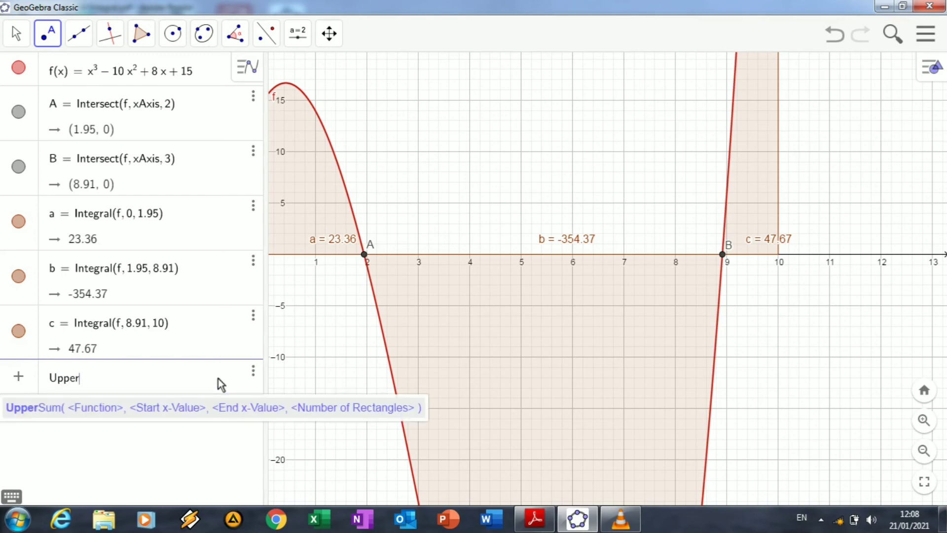
text(Sum)
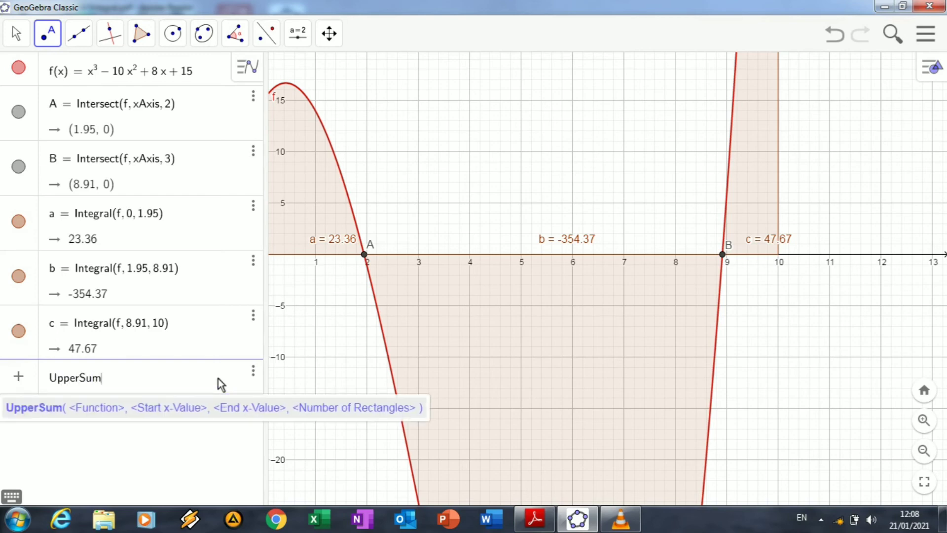
text(()
text(f, 0)
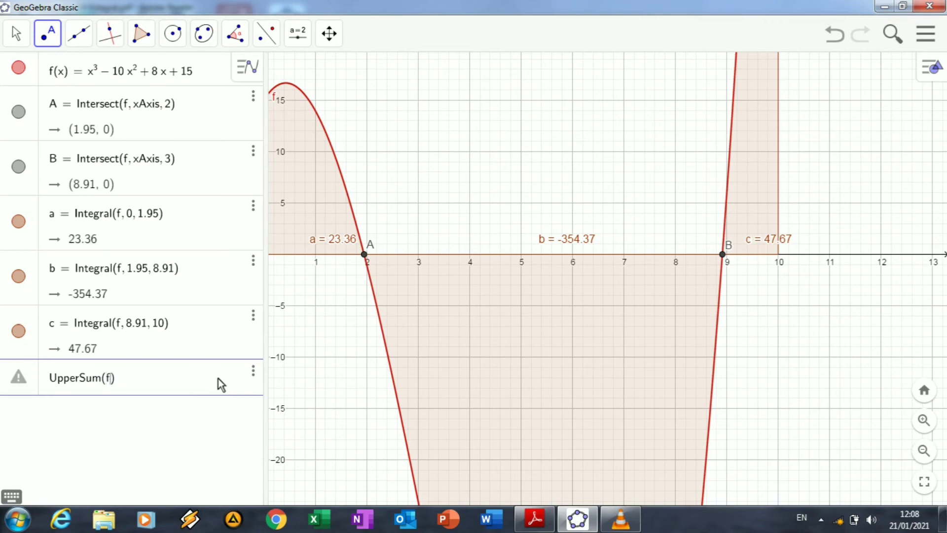
text(, 1.95, 8.)
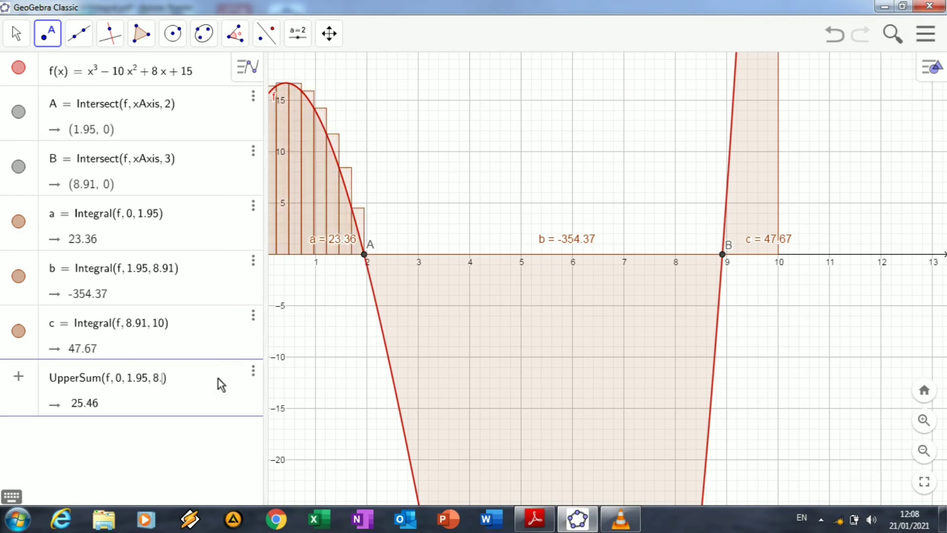
text(71)
key(Return)
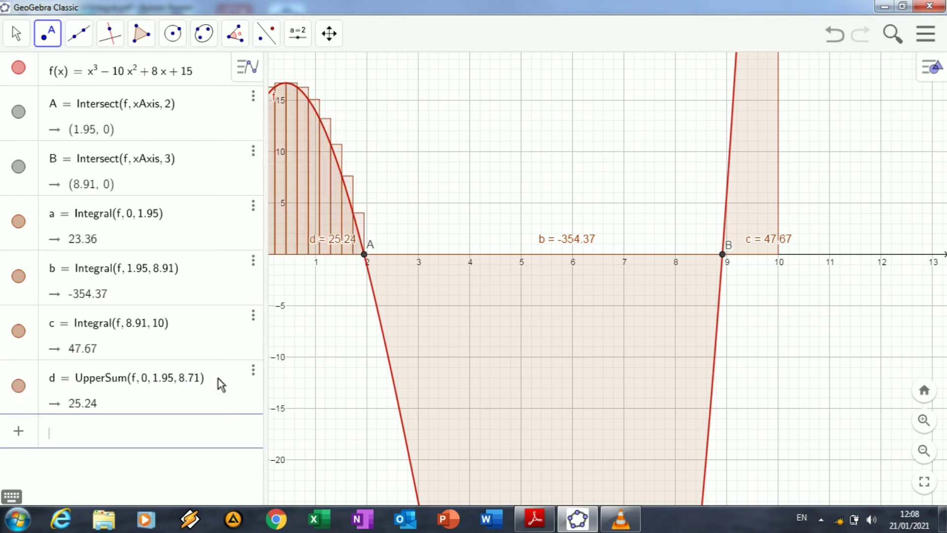
- Add the upper sum of f between points A and B using 10 rectangles with UpperSum(f, 1.95, 8.91, 10)
text(UpperSum)
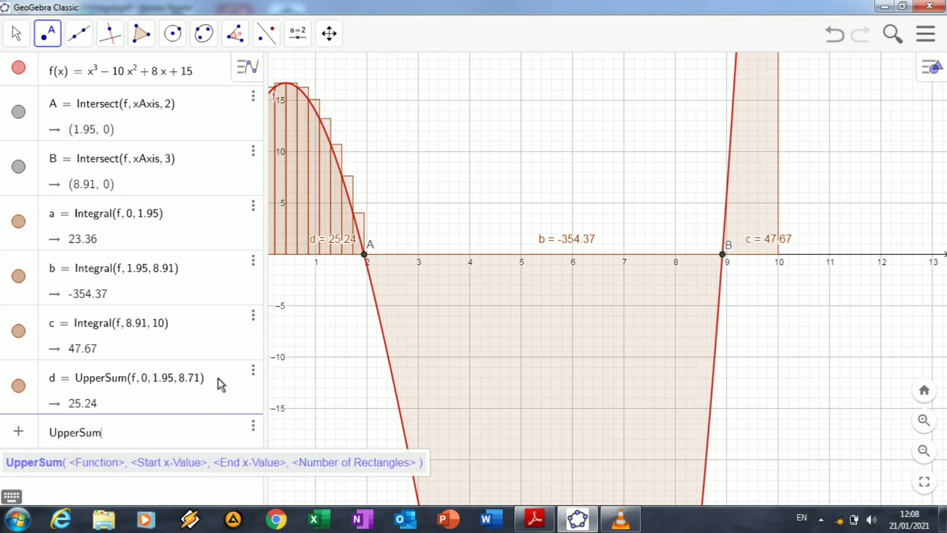
text(()
text(f, 1)
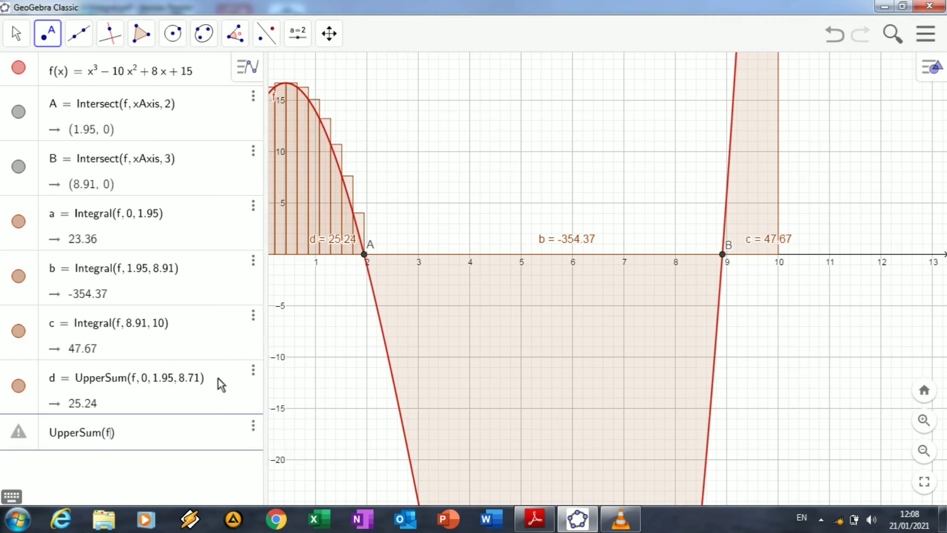
text(.95)
text(, )
text(8.91)
text(, 10)
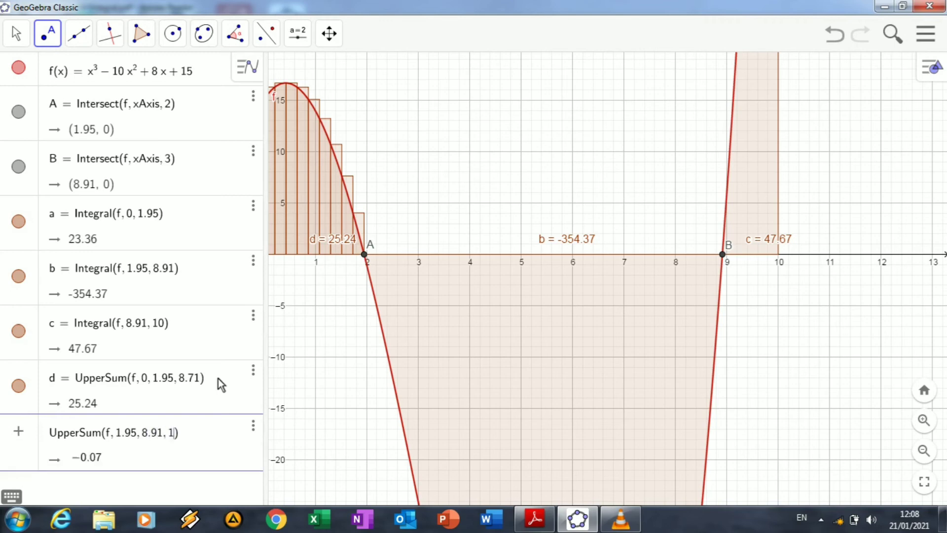
key(Return)
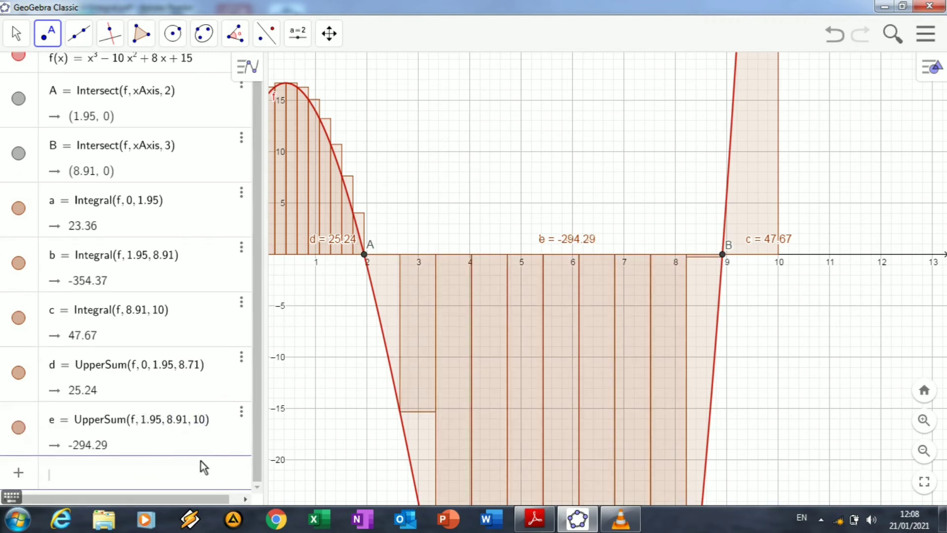
- Add the upper sum of f from point B to x = 10 with UpperSum(f, 8.91, 10, 1.95)
text(Up)
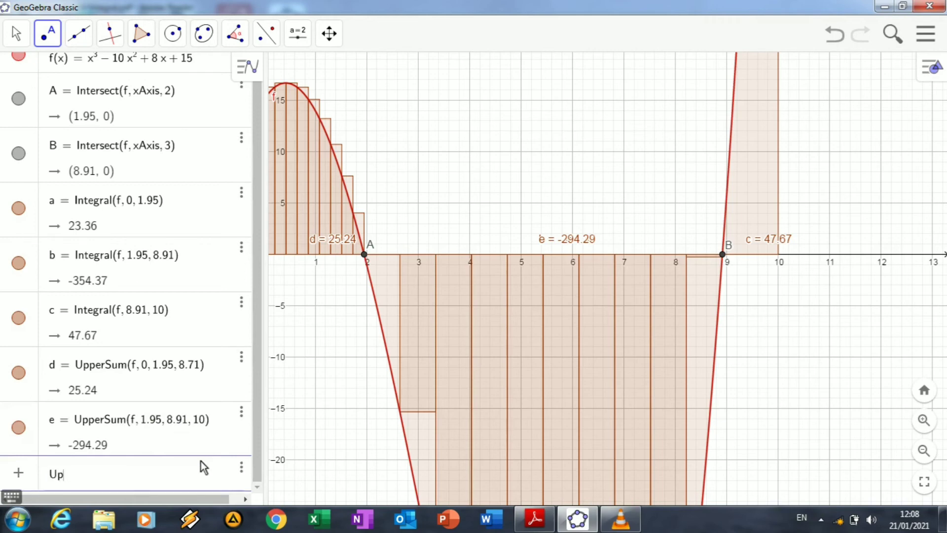
text(perSum)
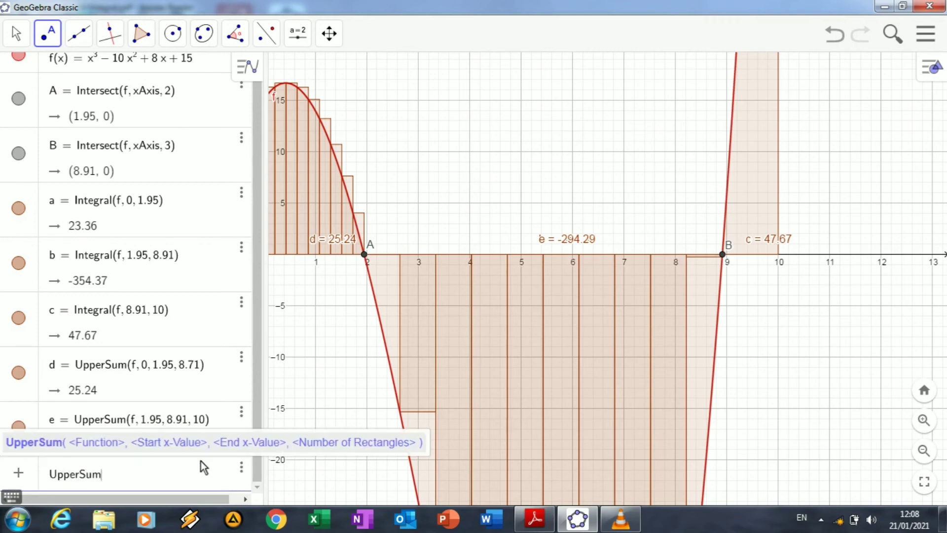
text((f,)
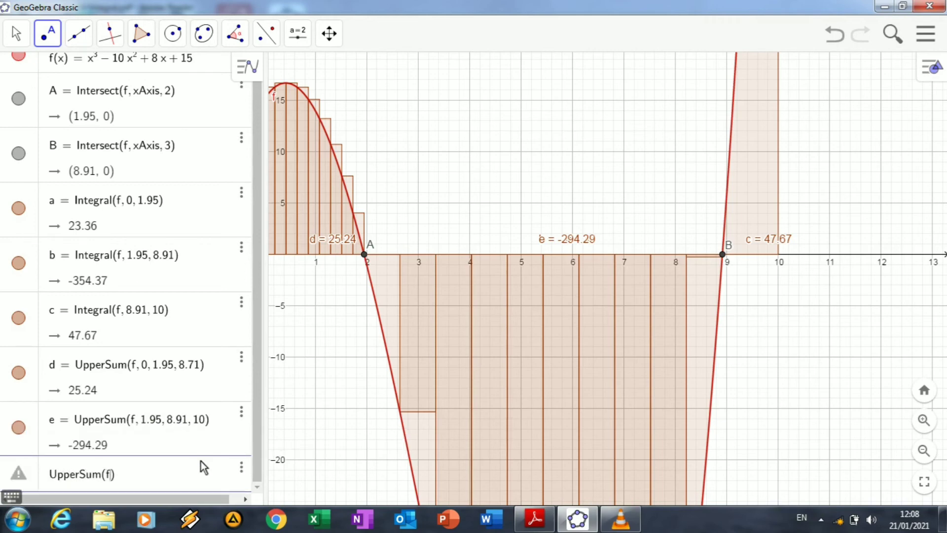
text( 8.91, 10, 1.95)
key(Return)
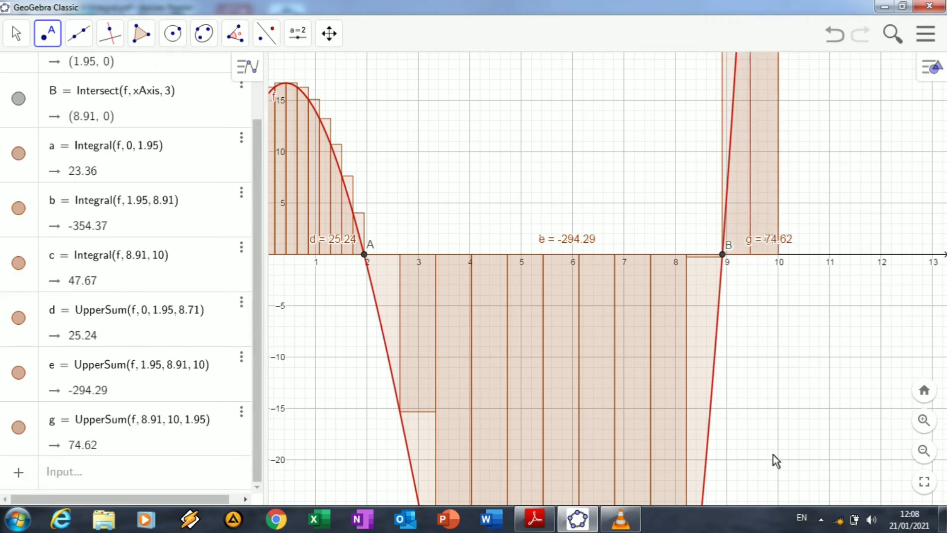
click(928, 451)
click(924, 451)
click(924, 450)
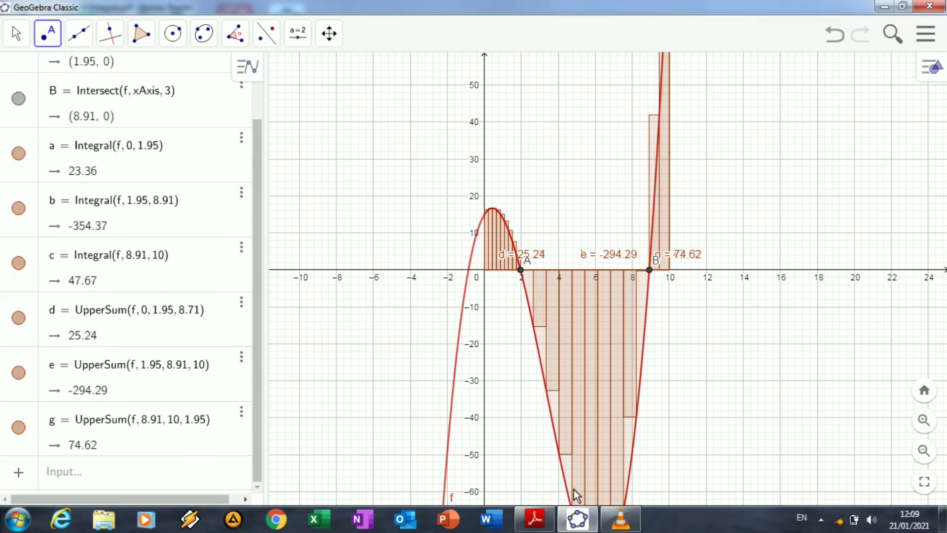
- Read exercise 3 in the PDF in Adobe Reader, then return to GeoGebra and delete all objects of exercise 2
click(550, 515)
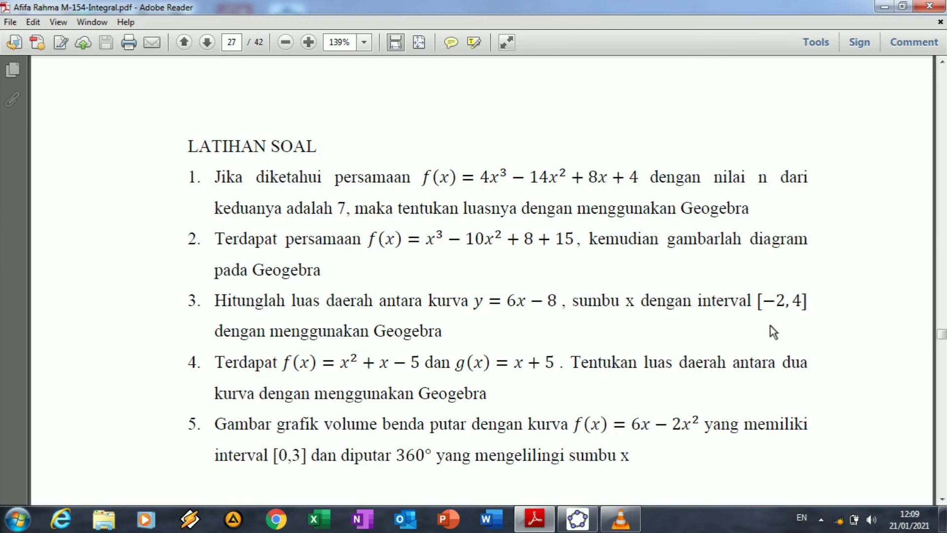
click(577, 518)
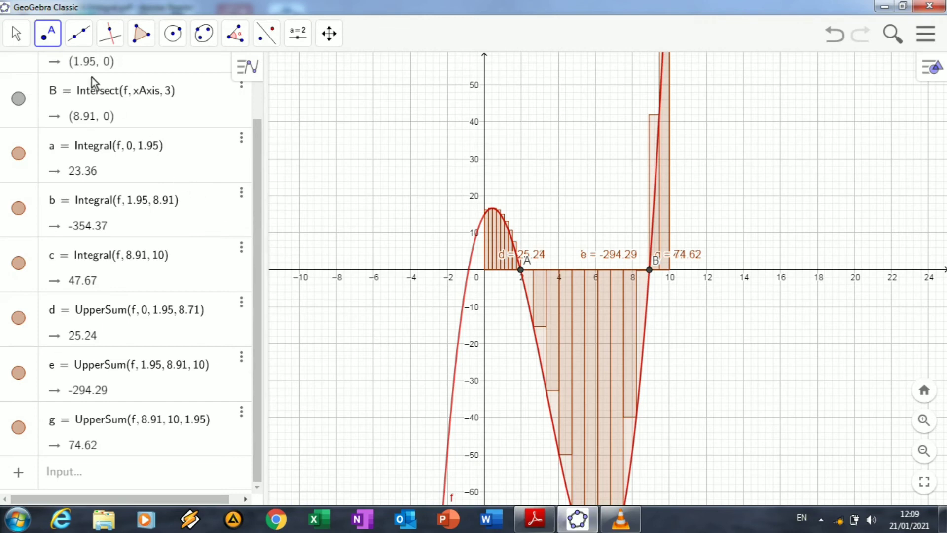
drag(253, 194, 255, 158)
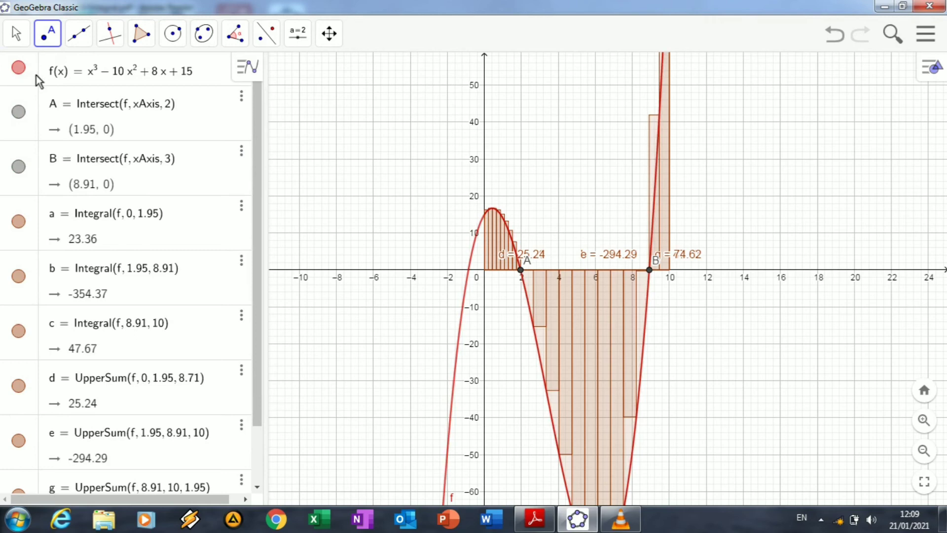
key(ctrl+a)
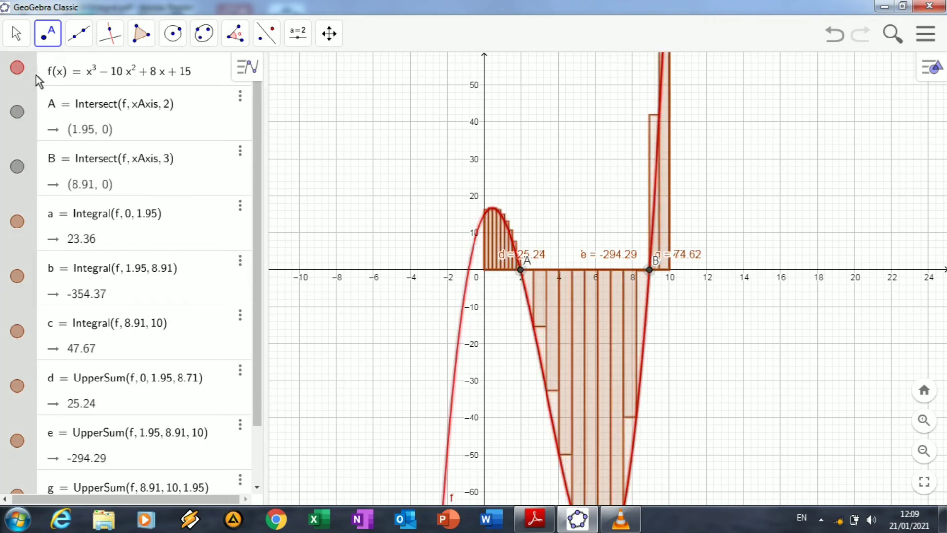
key(Delete)
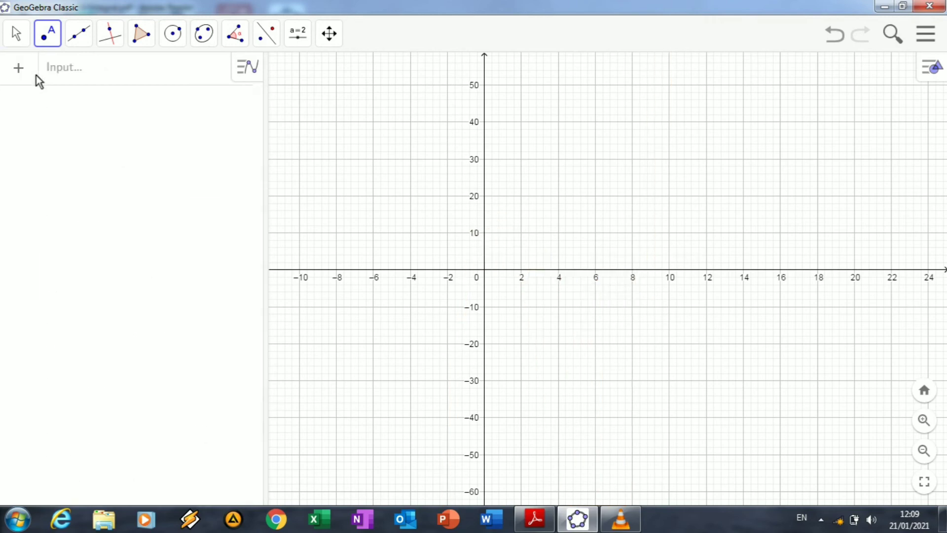
- Add the line y = 6x − 8 as a new algebra object
click(57, 67)
text(y=)
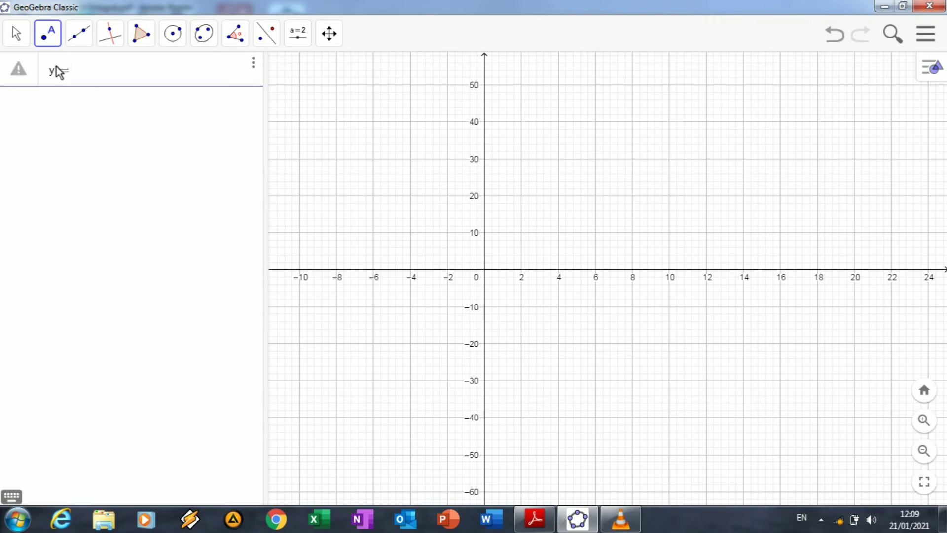
text(6)
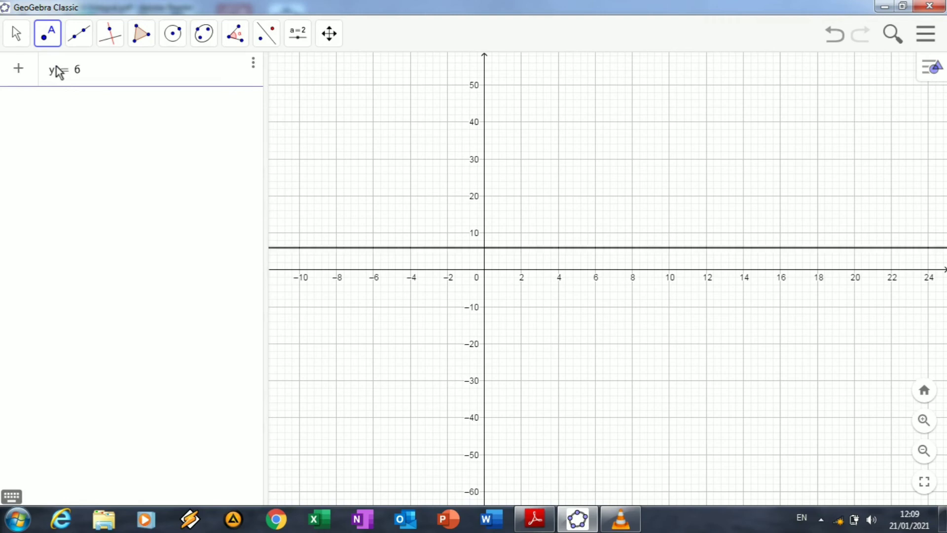
text(x-8)
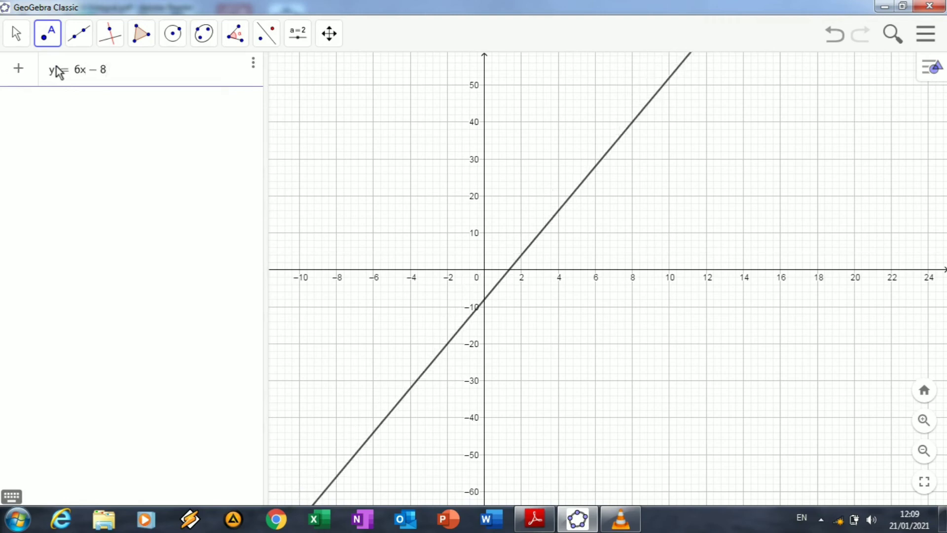
key(Return)
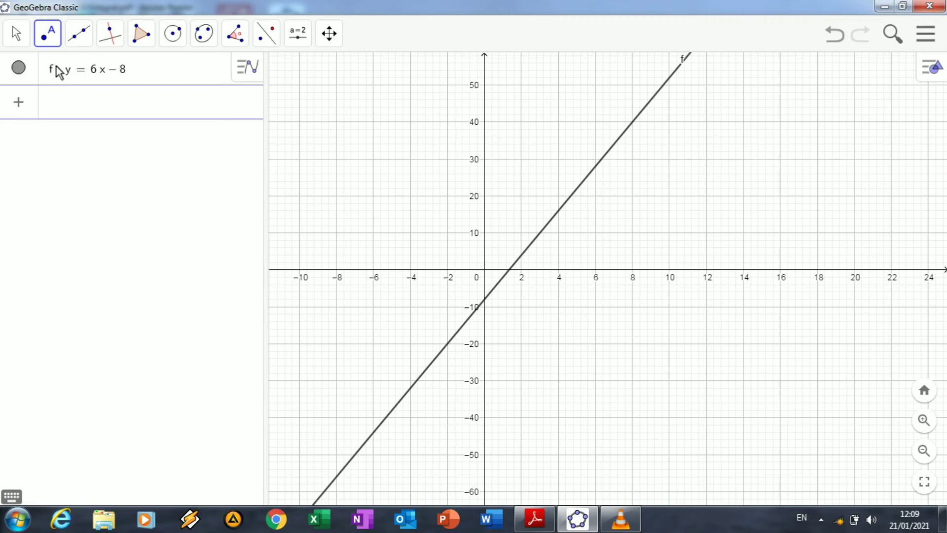
- Construct two lines perpendicular to the x-axis, one through x = −2 and one through x = 4
click(106, 43)
click(131, 80)
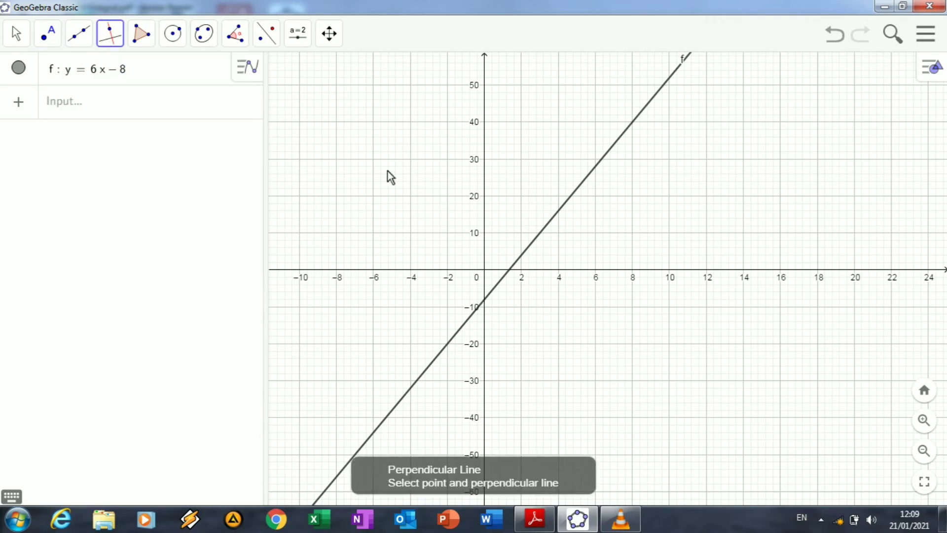
click(448, 270)
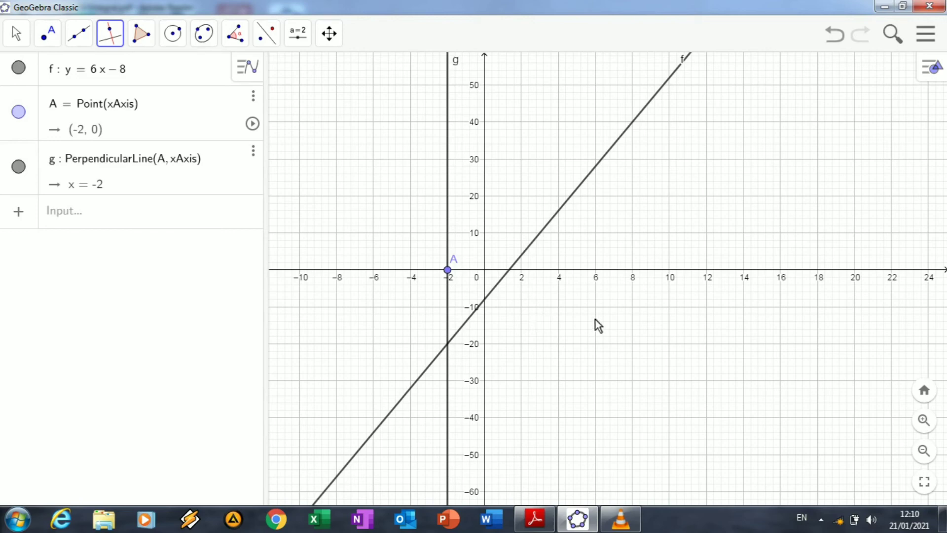
click(558, 269)
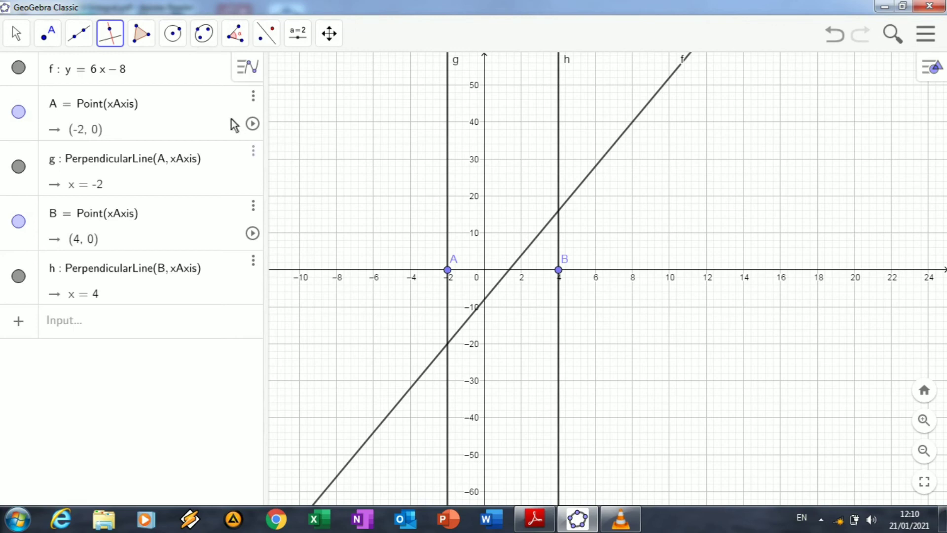
- Activate the Polygon tool and set the graphics view's xAxis : yAxis ratio to 1 : 1
click(143, 35)
click(163, 74)
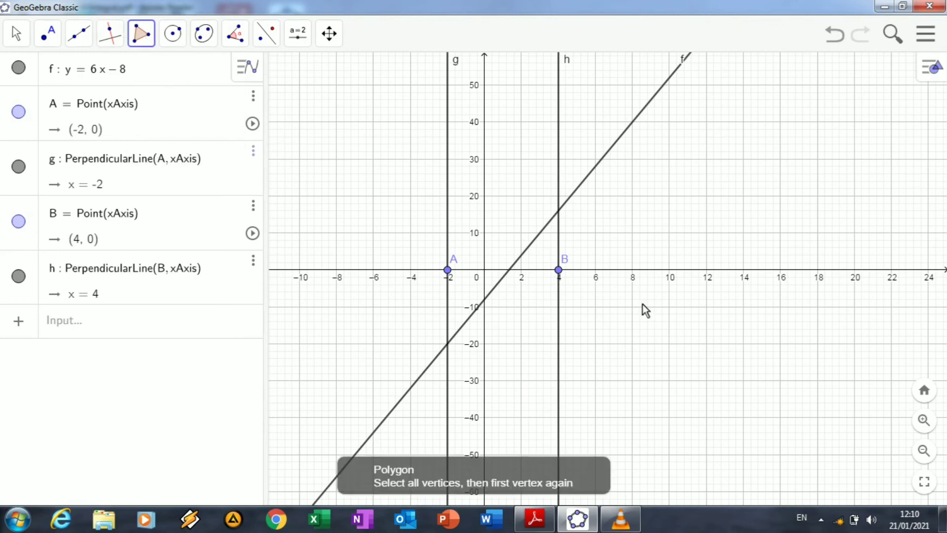
right_click(685, 206)
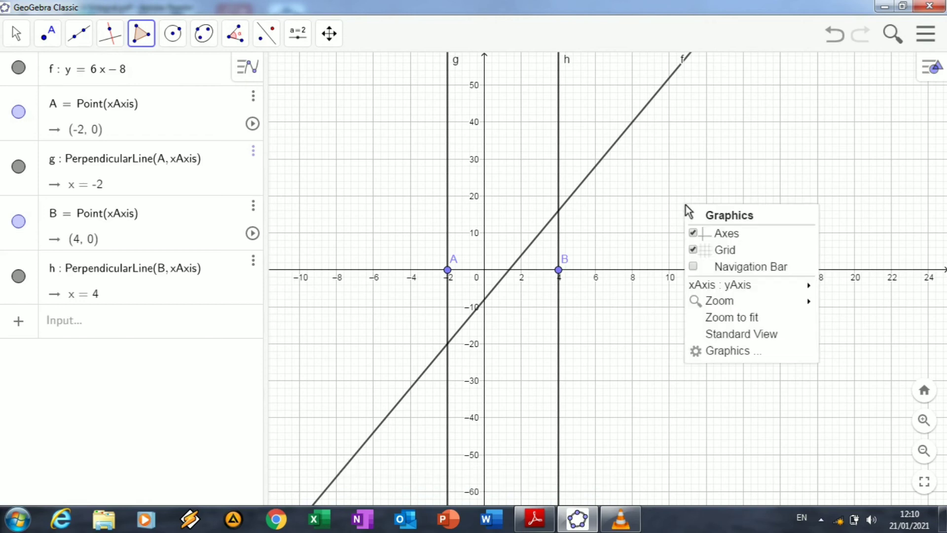
mouse_move(720, 286)
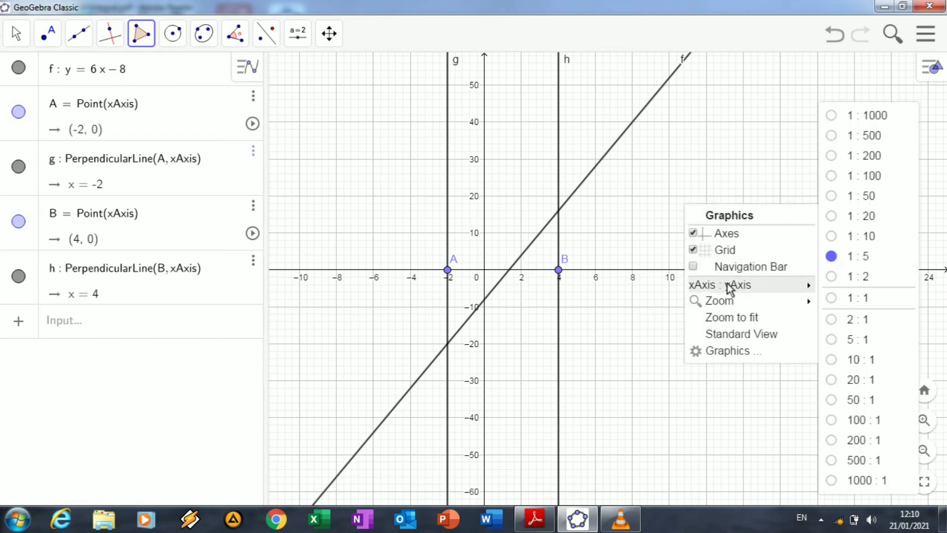
click(833, 298)
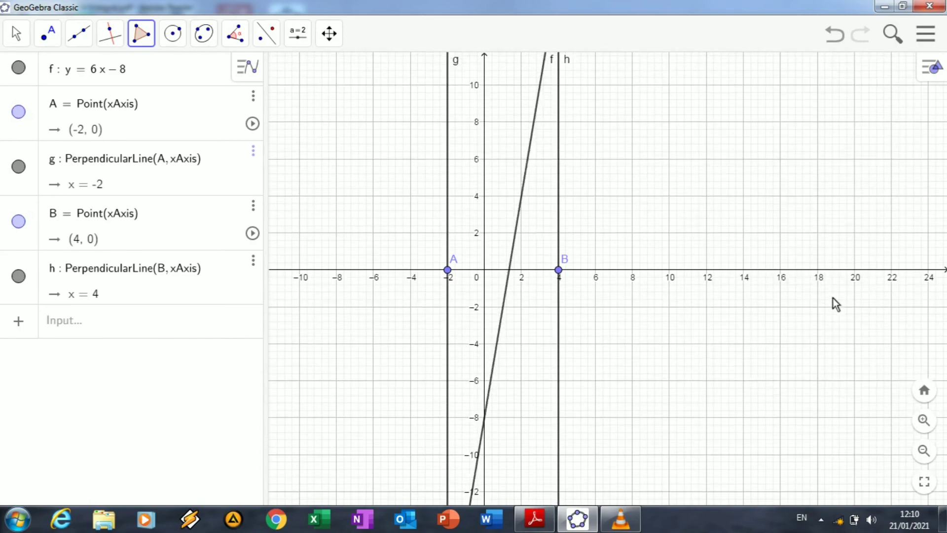
- Draw the triangle above the x-axis from the zero of line f to point B and the intersection of f with x = 4
click(924, 451)
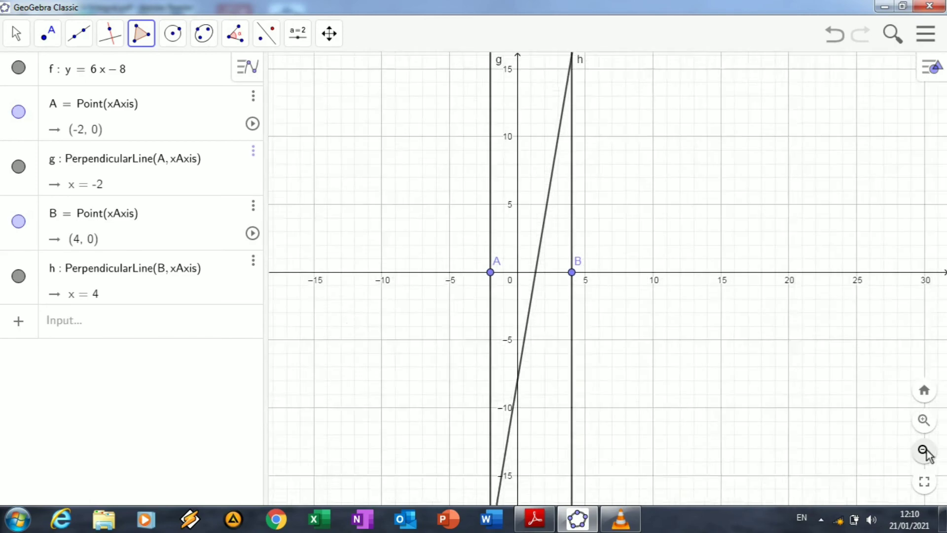
click(543, 273)
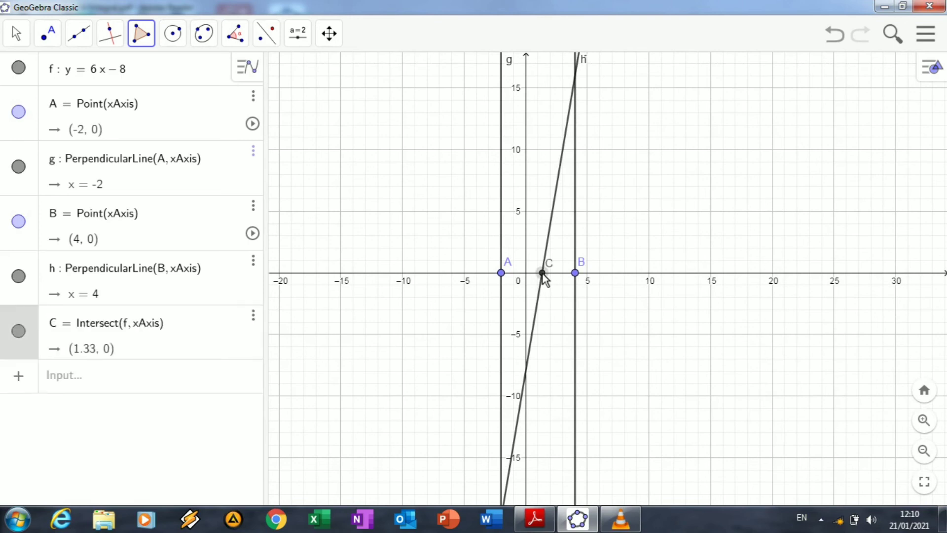
click(575, 272)
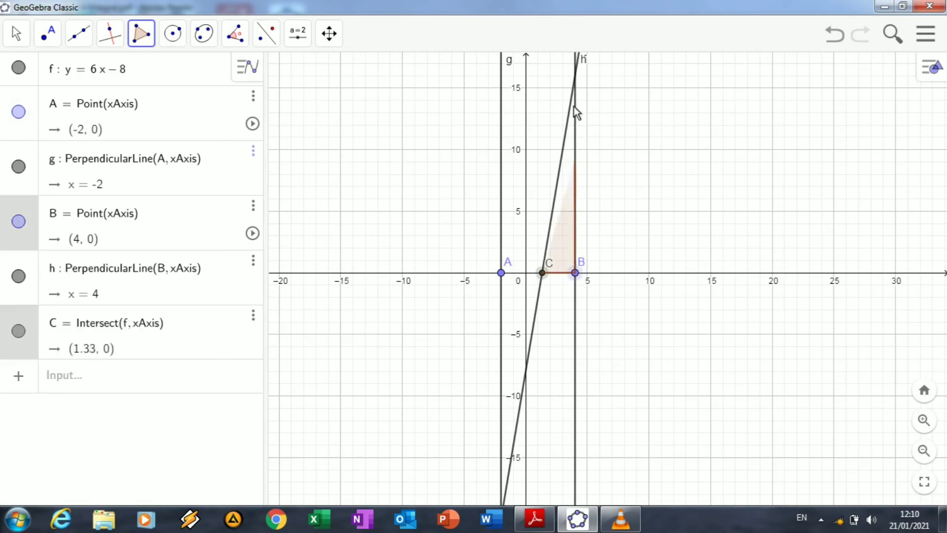
click(575, 75)
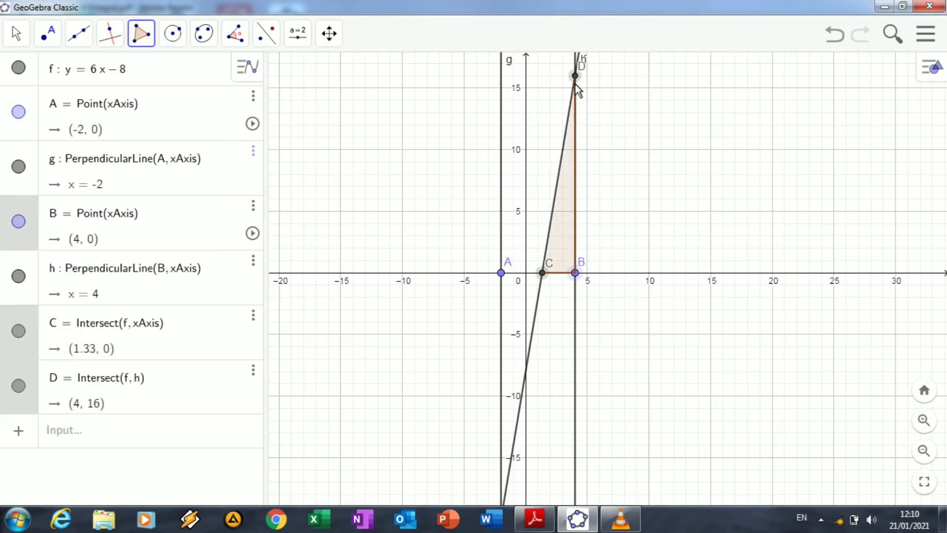
click(543, 272)
- Draw the triangle below the x-axis from point C to point A and the intersection of line f with x = −2
click(542, 273)
click(501, 272)
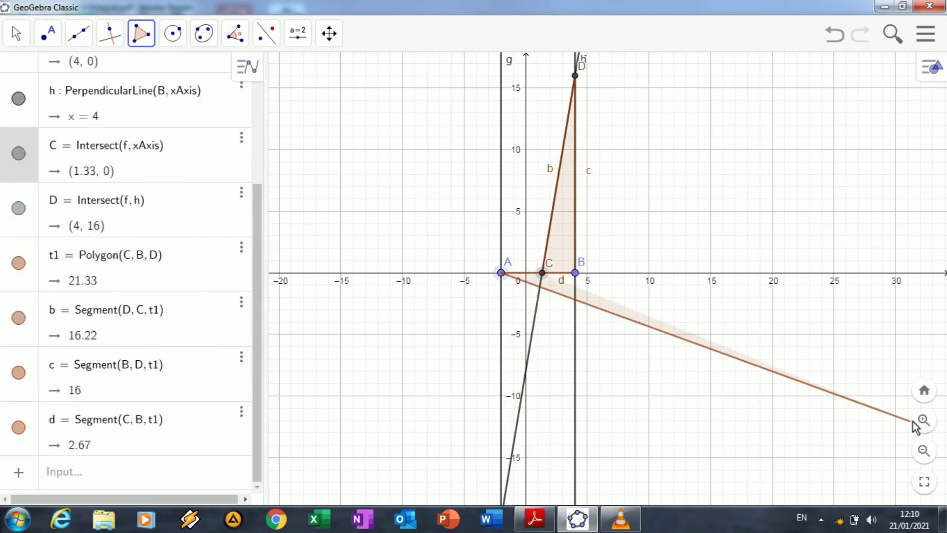
click(924, 451)
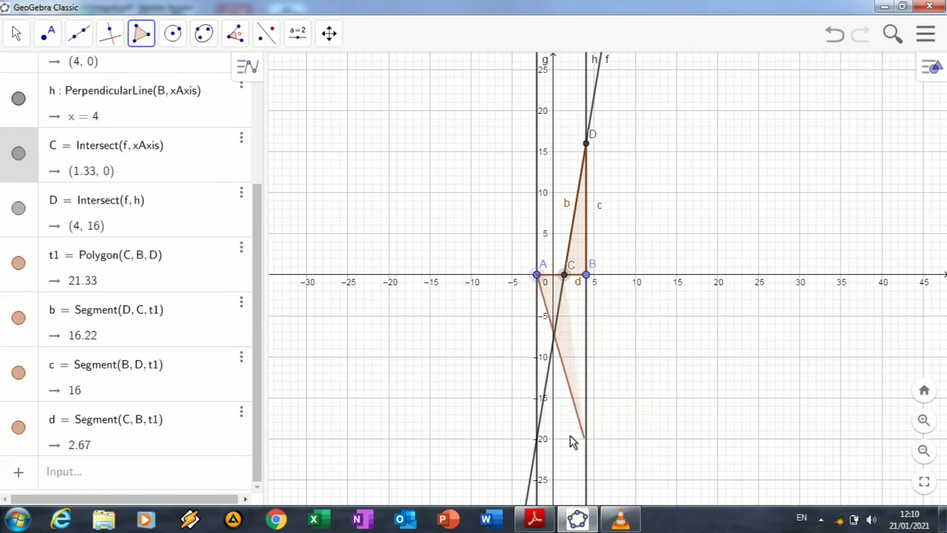
click(538, 438)
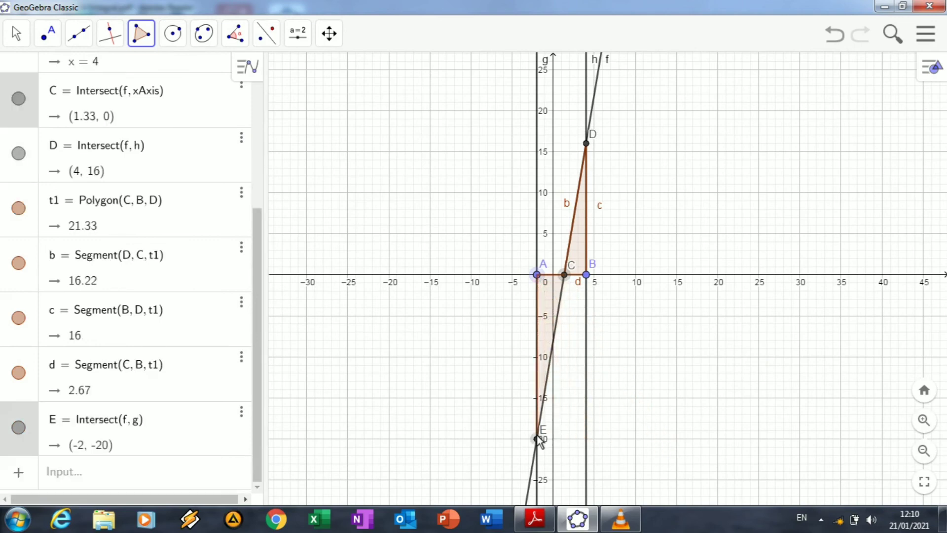
click(565, 275)
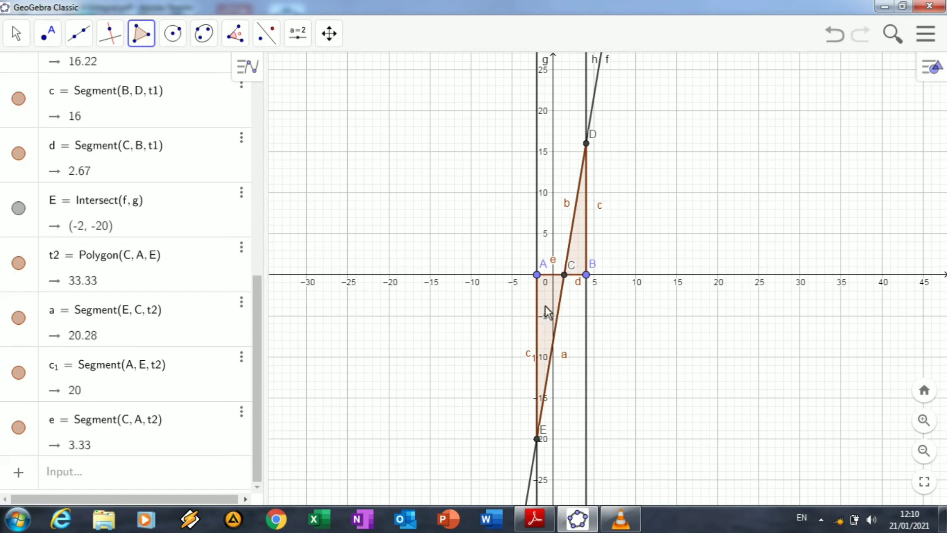
- Rename the triangle below the x-axis as Segitiga1
click(329, 34)
click(328, 74)
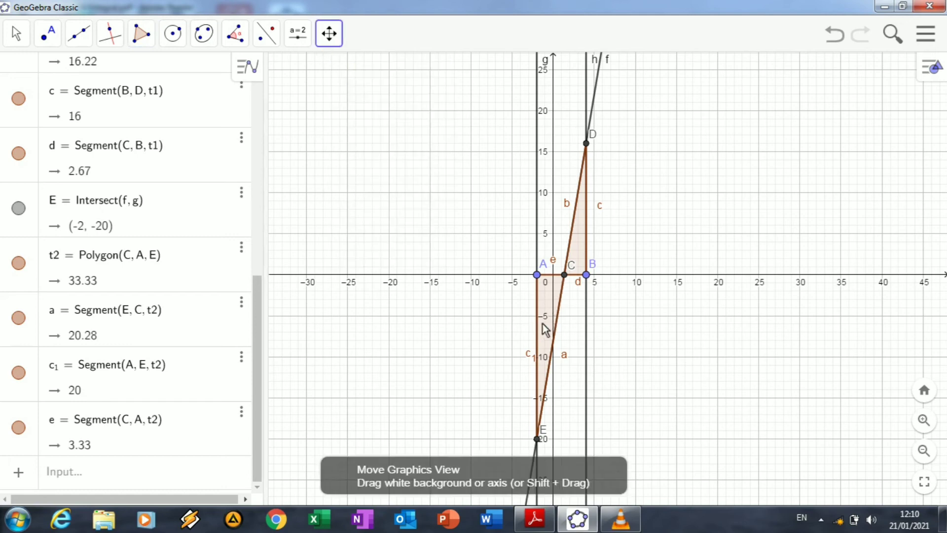
right_click(541, 324)
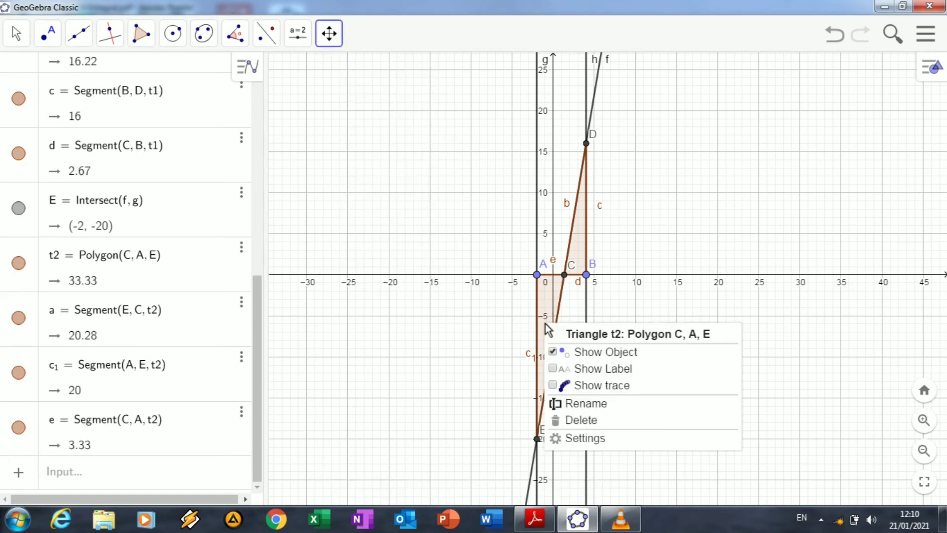
click(582, 398)
key(BackSpace)
key(BackSpace)
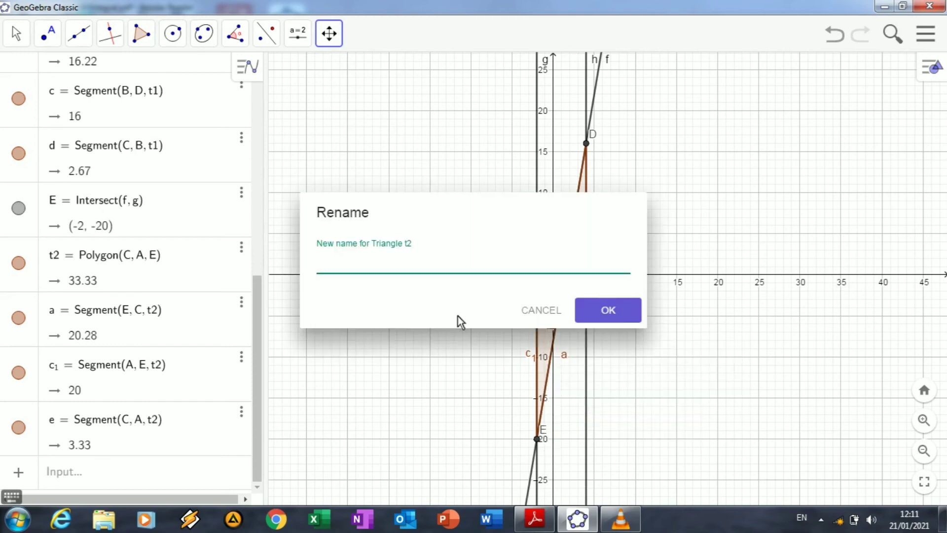
text(Segitiga1)
key(Return)
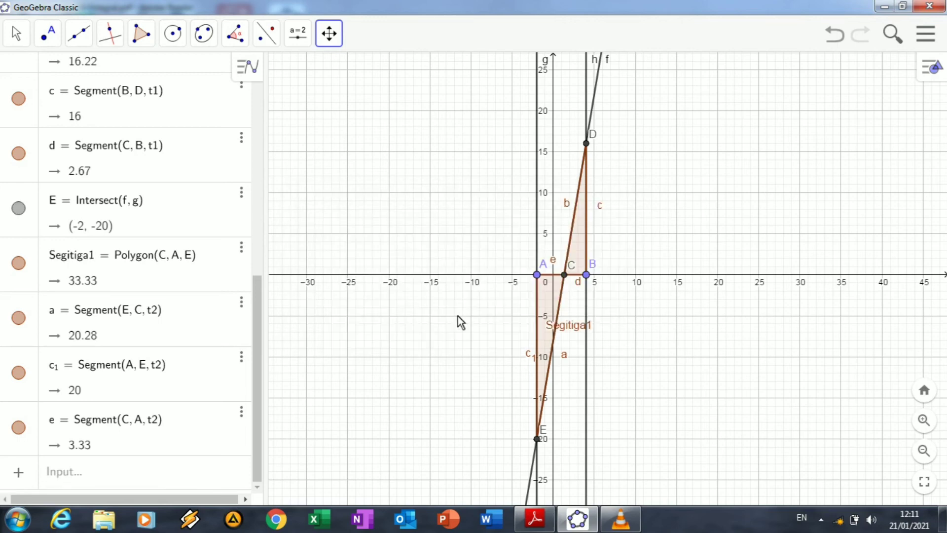
- Rename the triangle above the x-axis as Segitiga2
right_click(580, 236)
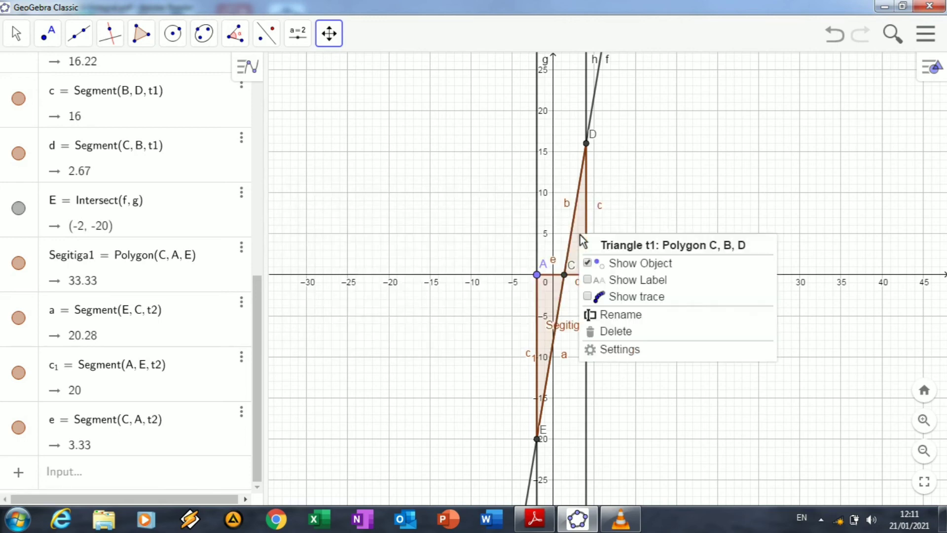
click(611, 315)
key(BackSpace)
text(Segitiga2)
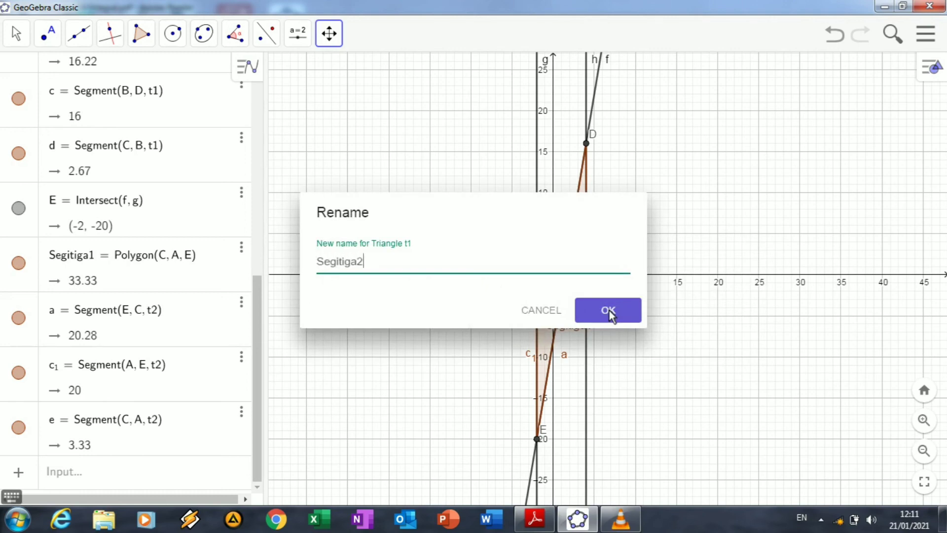
click(609, 310)
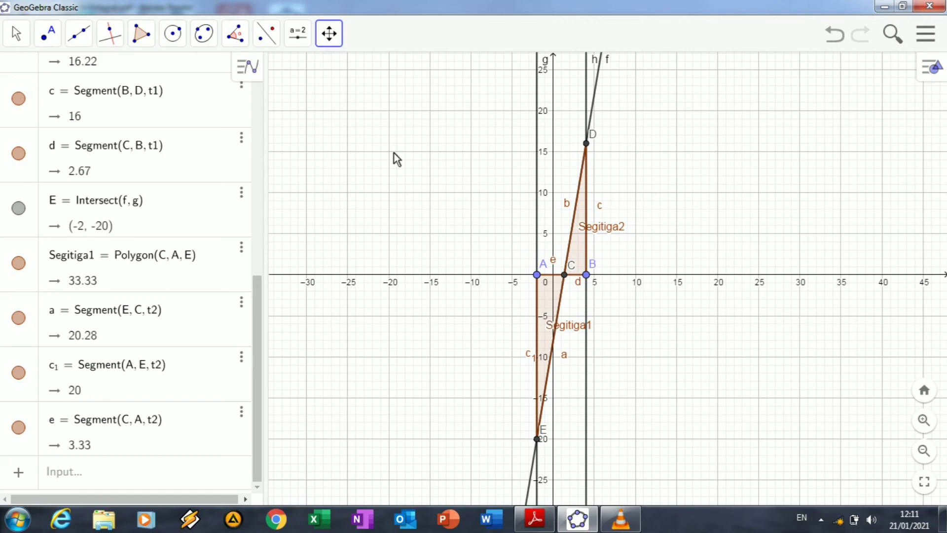
- Add area labels to the triangles Segitiga1 and Segitiga2 with the Area tool
click(274, 35)
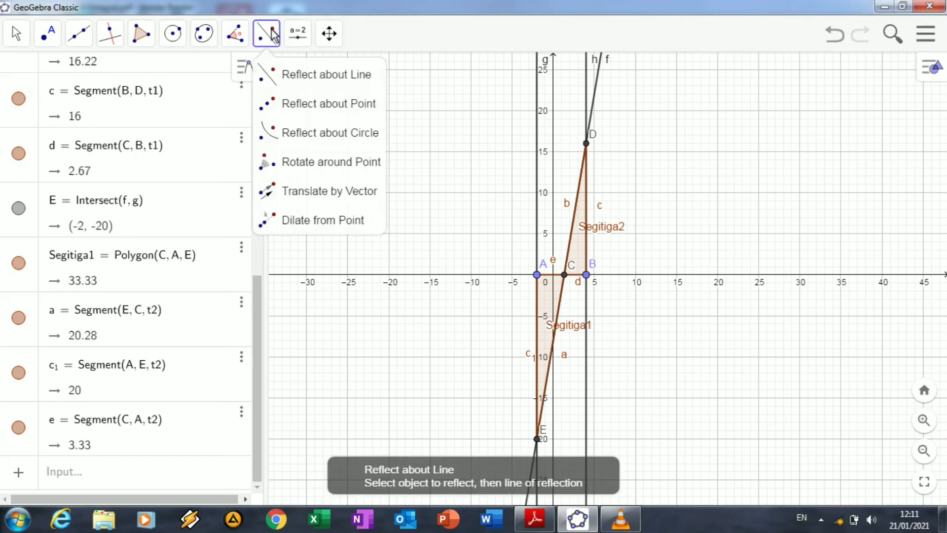
click(237, 37)
click(236, 31)
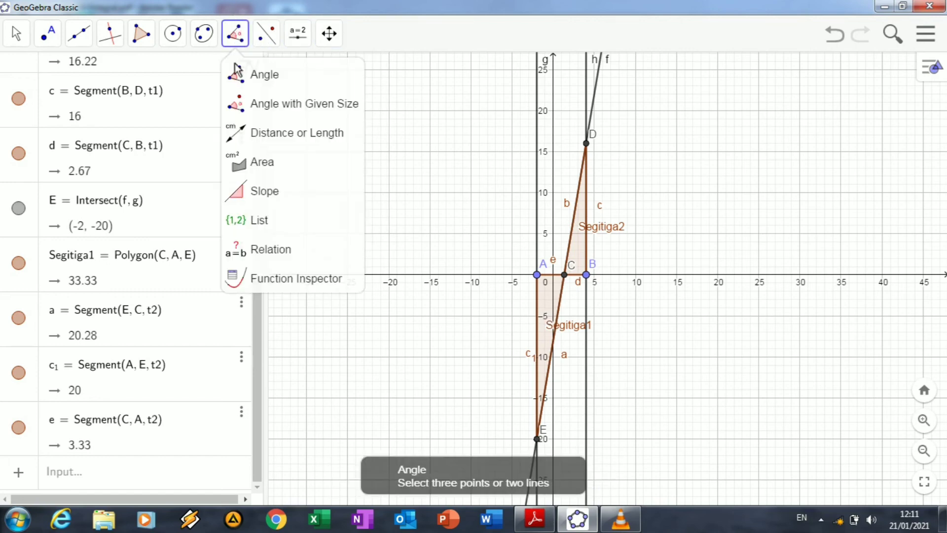
click(251, 159)
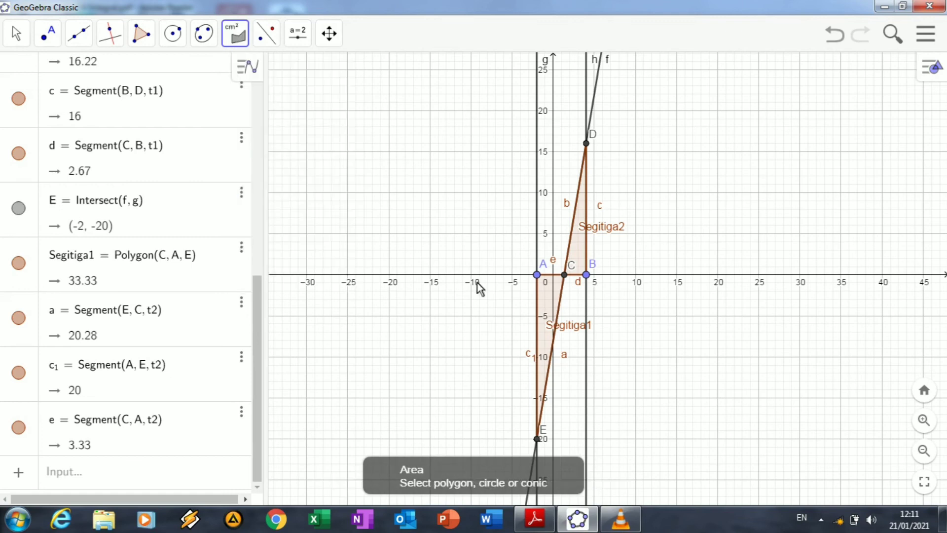
click(545, 302)
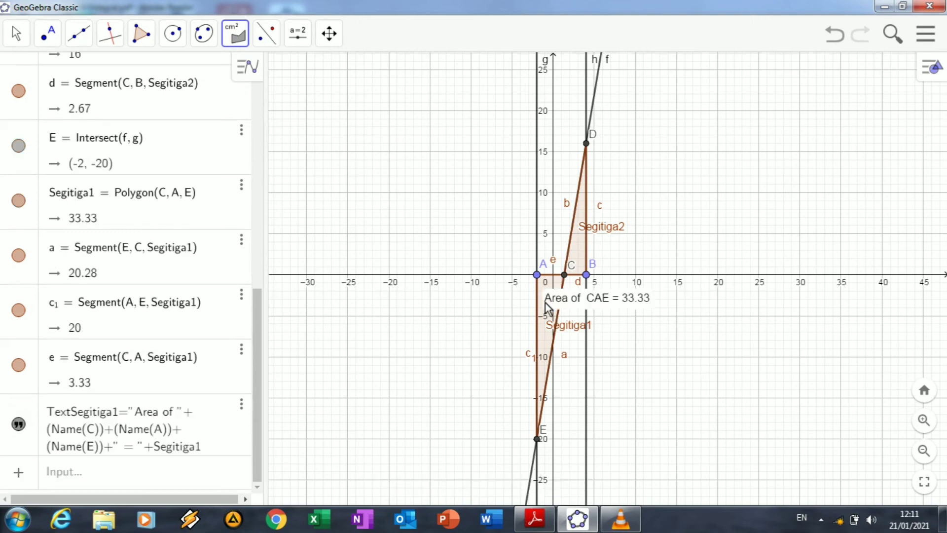
click(582, 238)
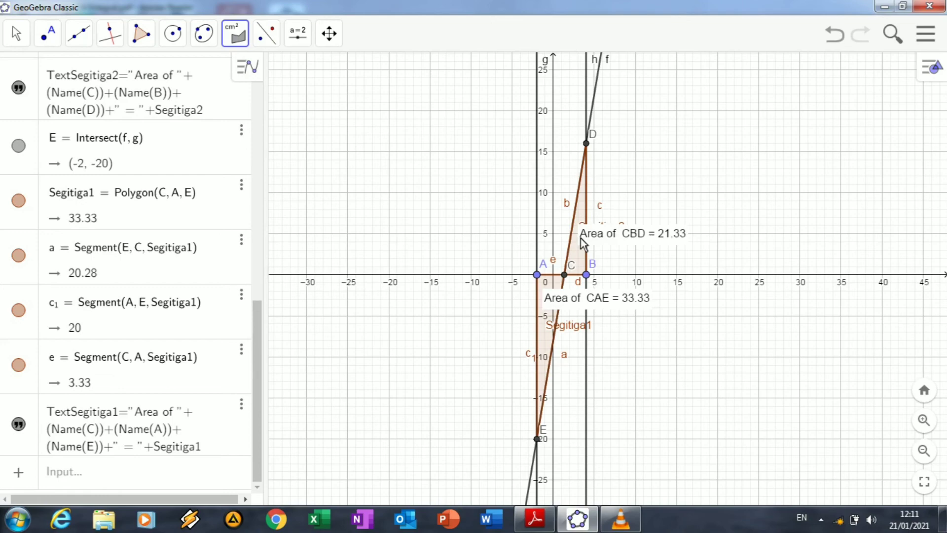
- Check the exercise list in the PDF in Adobe Reader, then return to GeoGebra and delete all objects of exercise 3
click(546, 528)
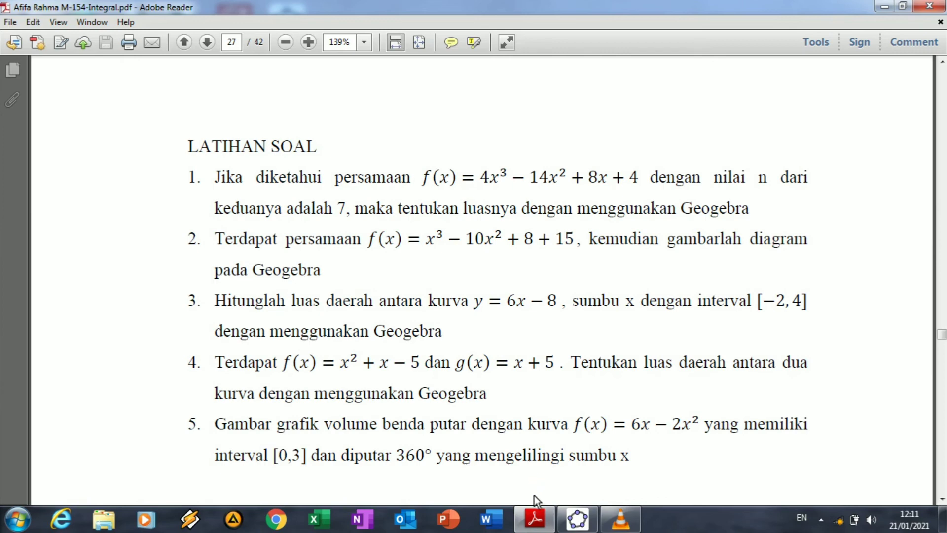
click(566, 524)
drag(264, 323, 263, 73)
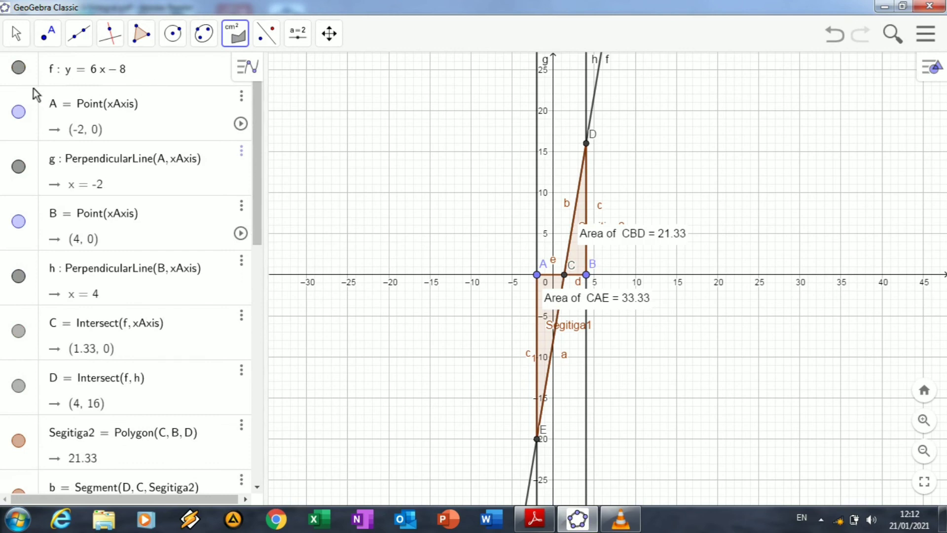
key(ctrl+a)
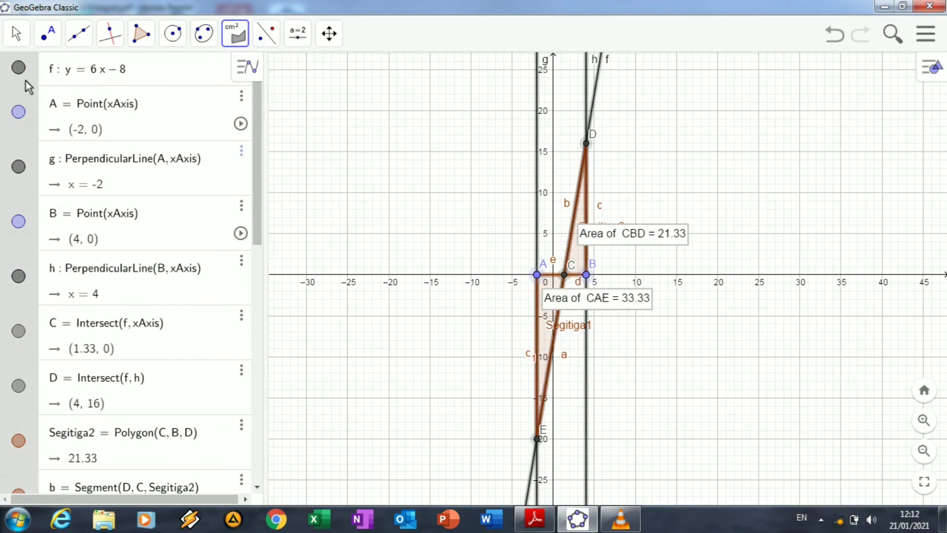
key(Delete)
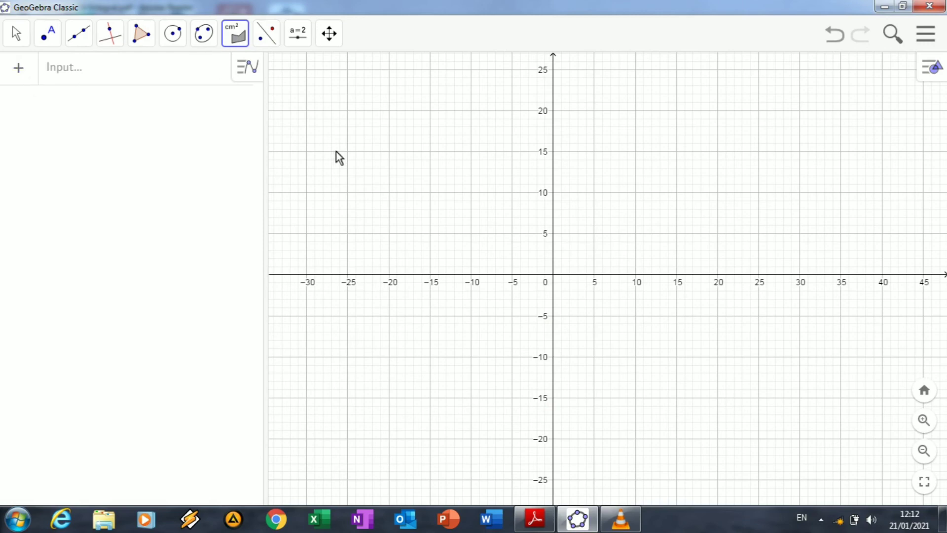
- Hide the grid in the graphics view and enter the function f(x) = x² + x − 5
right_click(571, 177)
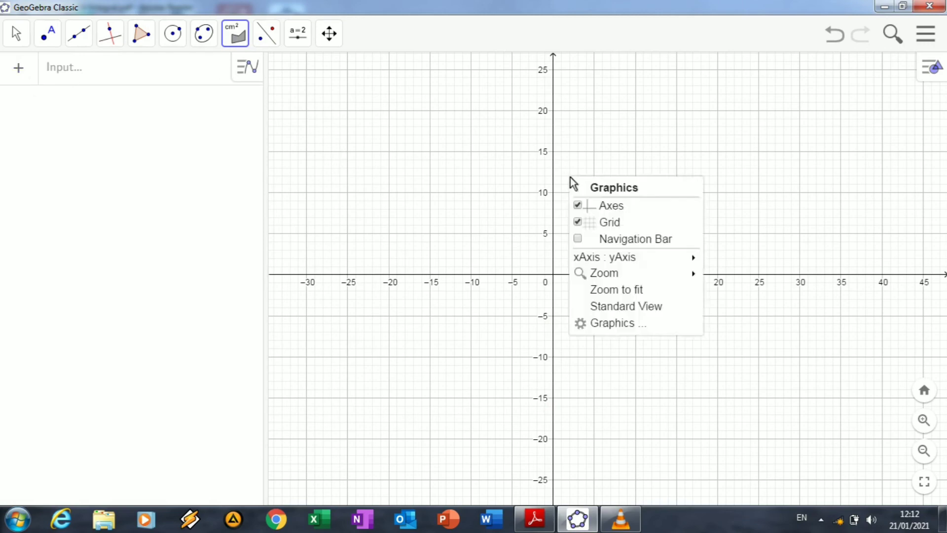
click(579, 221)
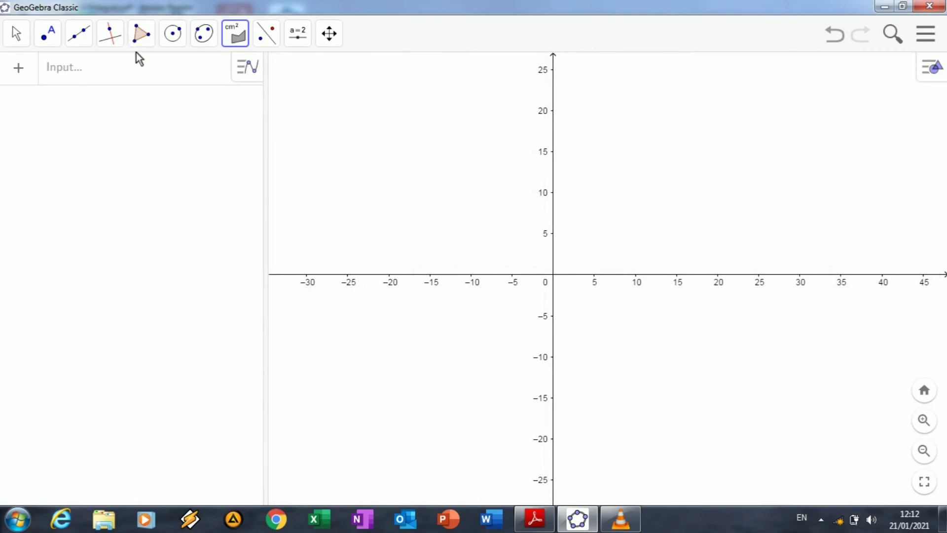
click(140, 67)
text(f(x) =)
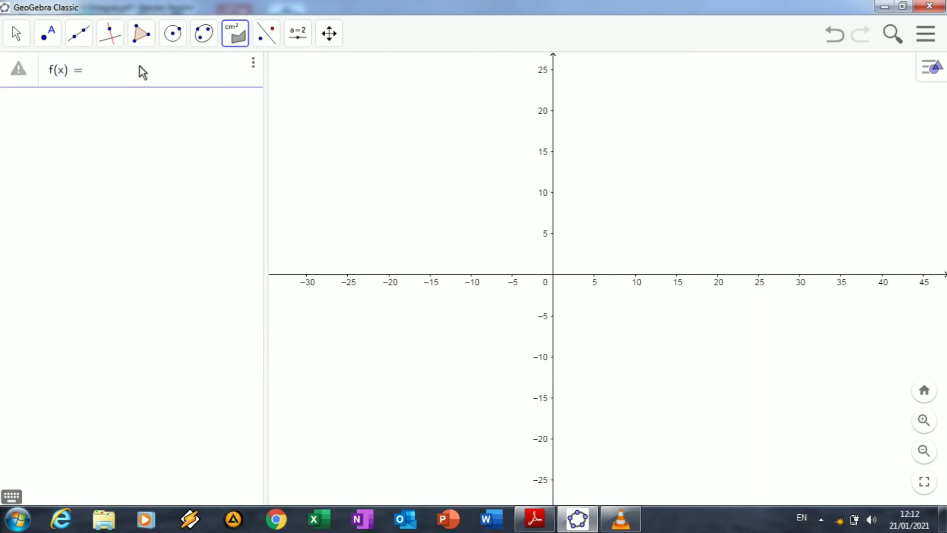
click(12, 496)
click(291, 401)
click(290, 423)
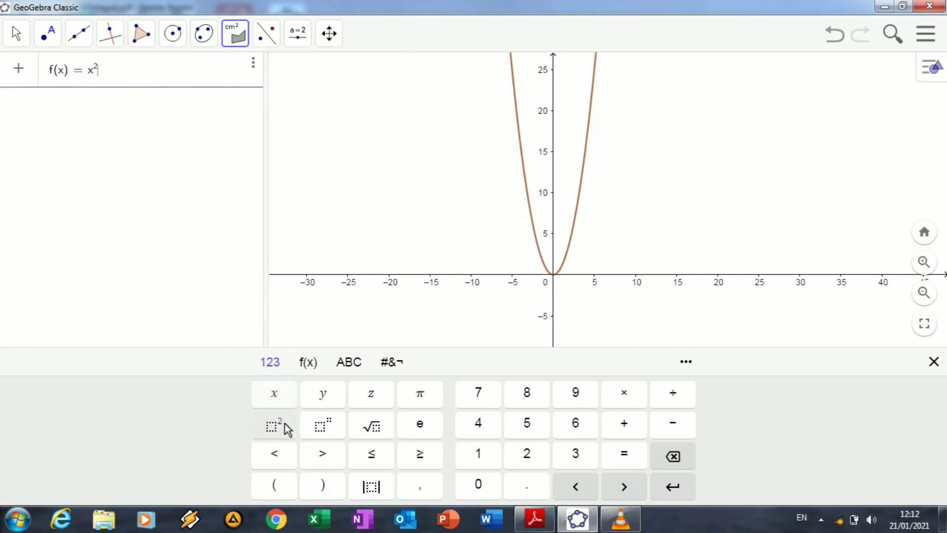
click(625, 424)
click(274, 397)
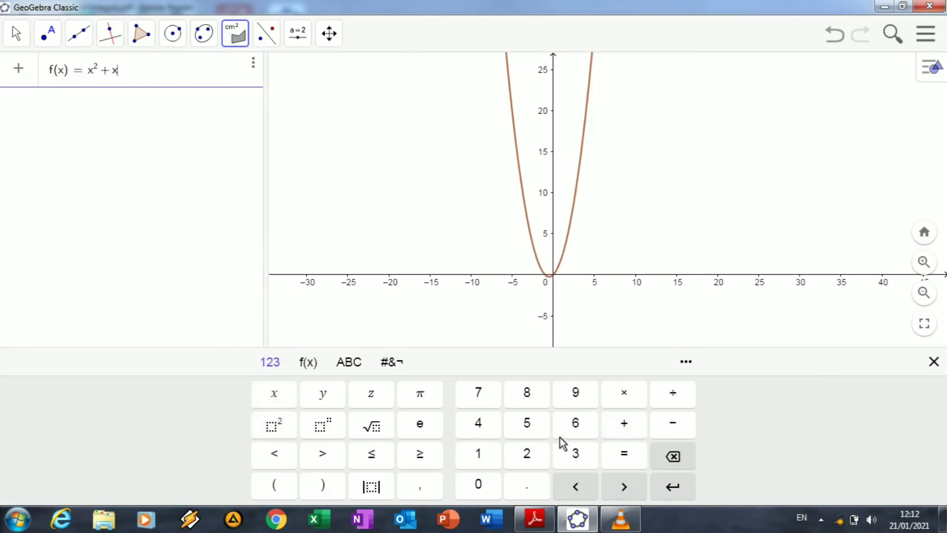
click(672, 423)
click(537, 428)
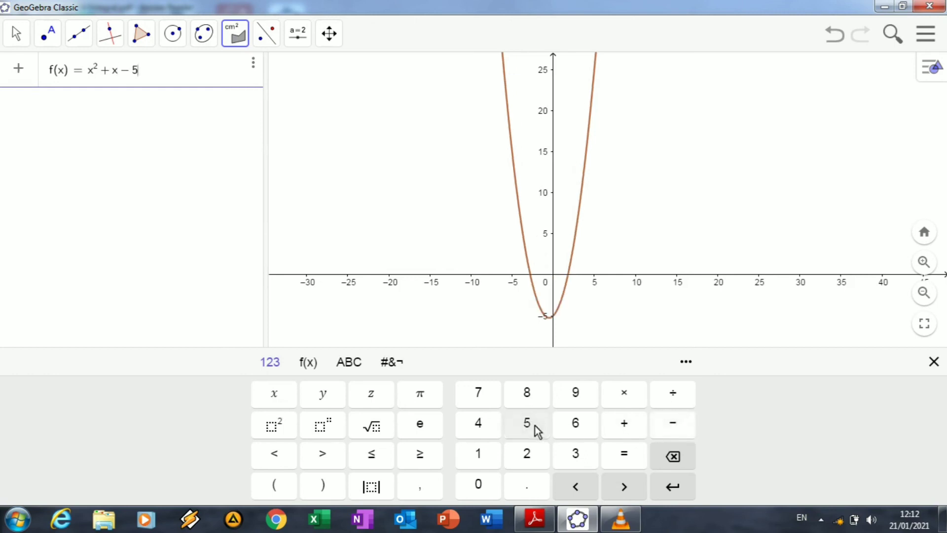
click(232, 145)
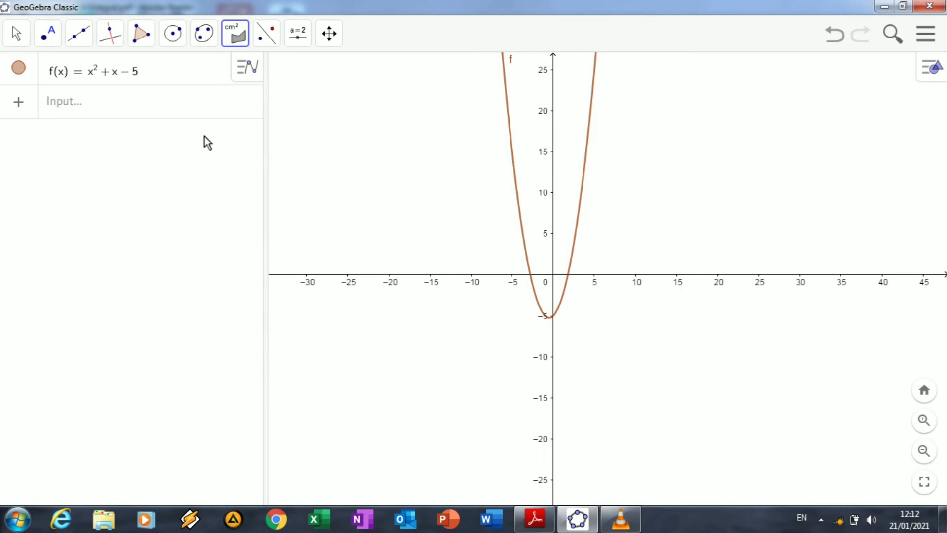
- Enter the second function g(x) = x + 5 and close the on-screen math keyboard
click(195, 98)
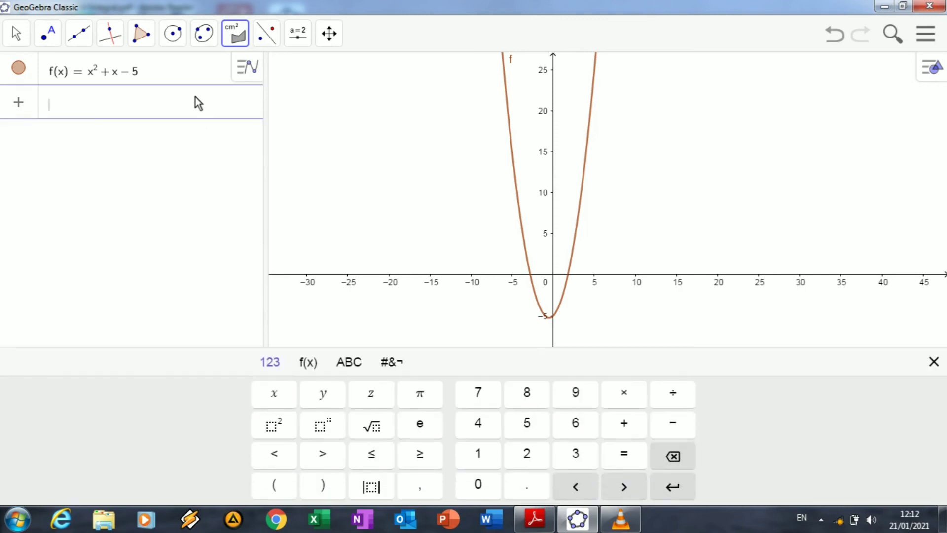
text(g(x) )
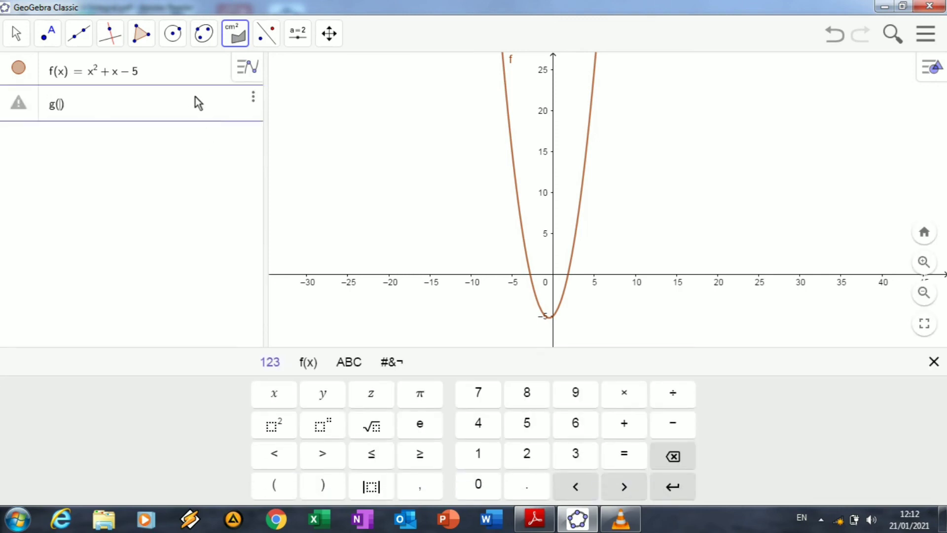
text(= x + 5)
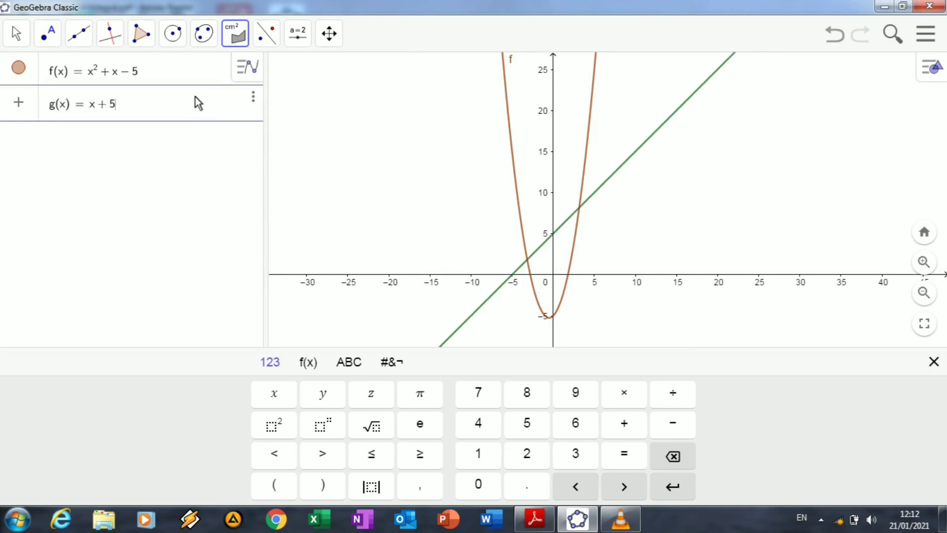
key(Return)
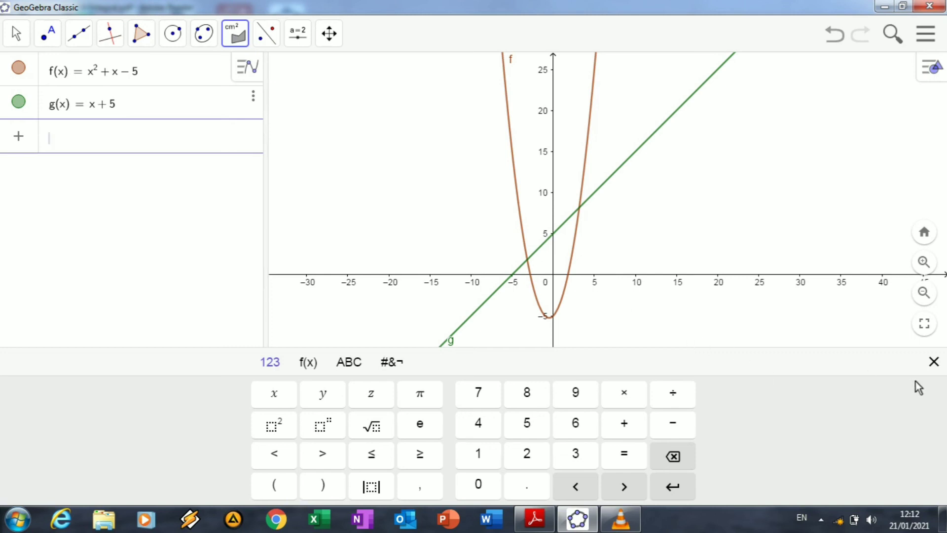
click(934, 362)
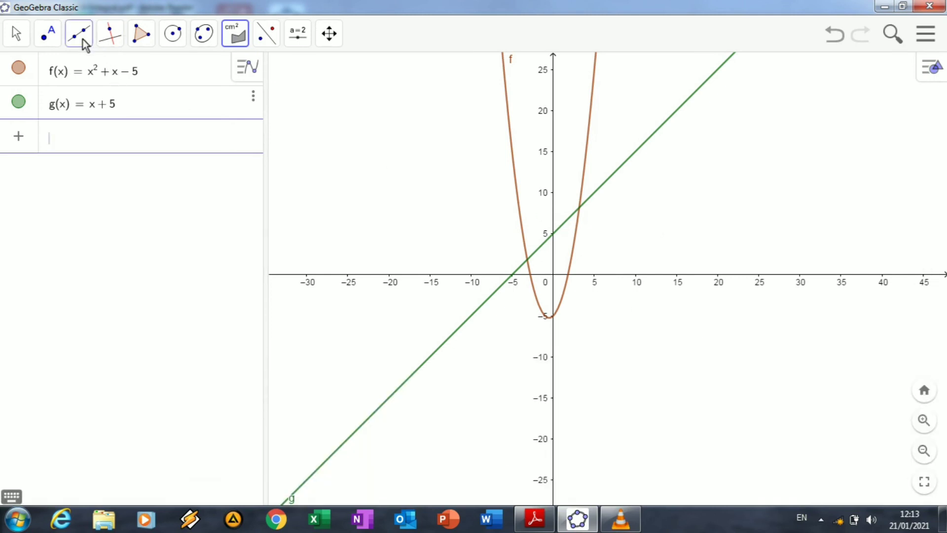
- Mark both intersection points of the parabola f and the line g with the Intersect tool
click(75, 38)
mouse_move(57, 43)
click(69, 75)
click(53, 40)
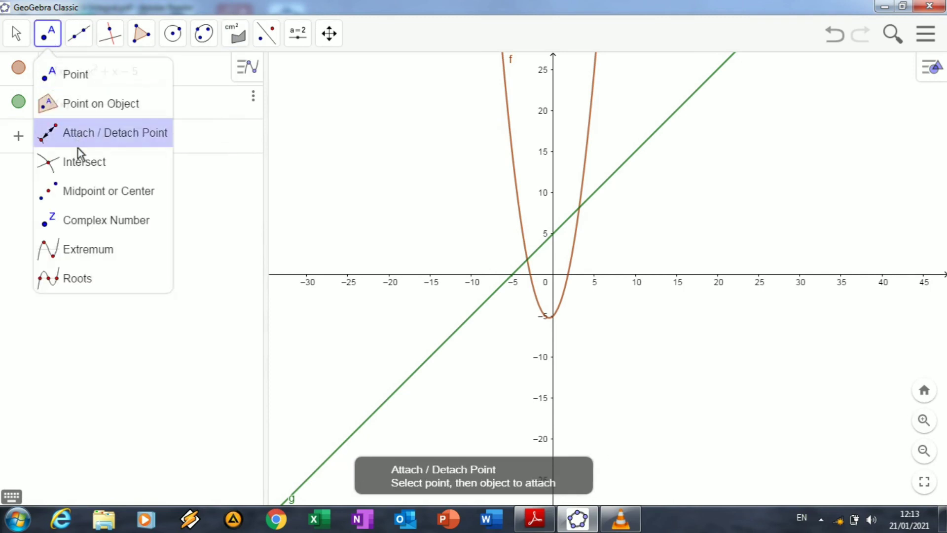
click(83, 162)
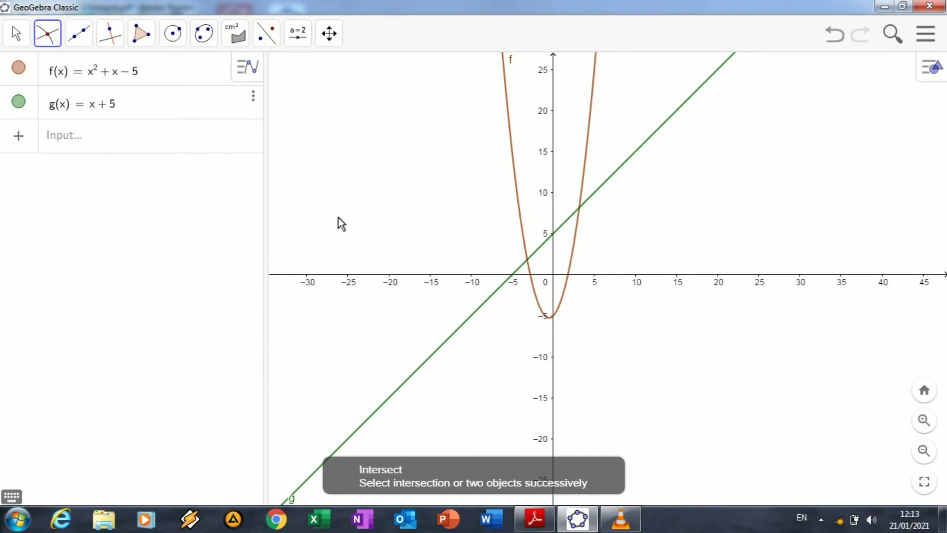
click(528, 259)
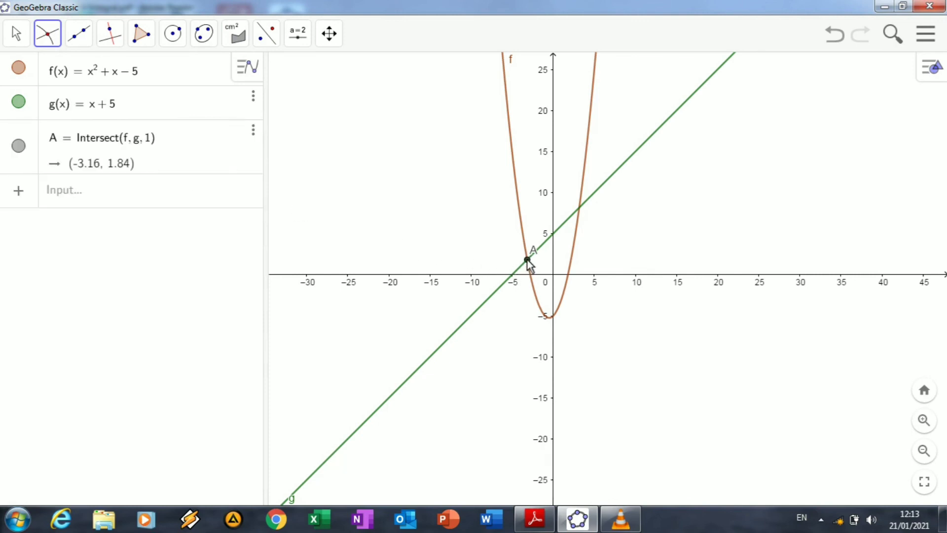
click(579, 207)
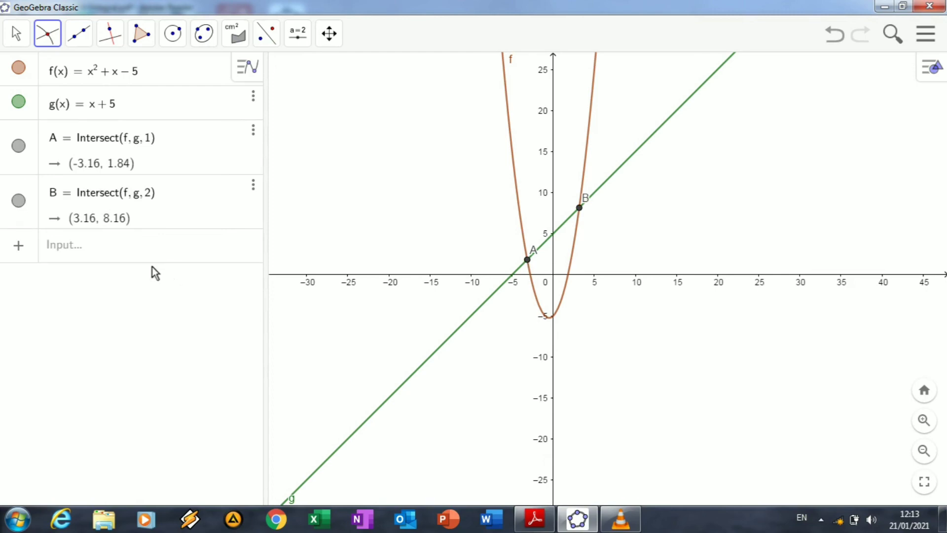
- Compute the area between the curves with IntegralBetween(f, g, 3.16, −3.16)
click(74, 244)
text(Integral)
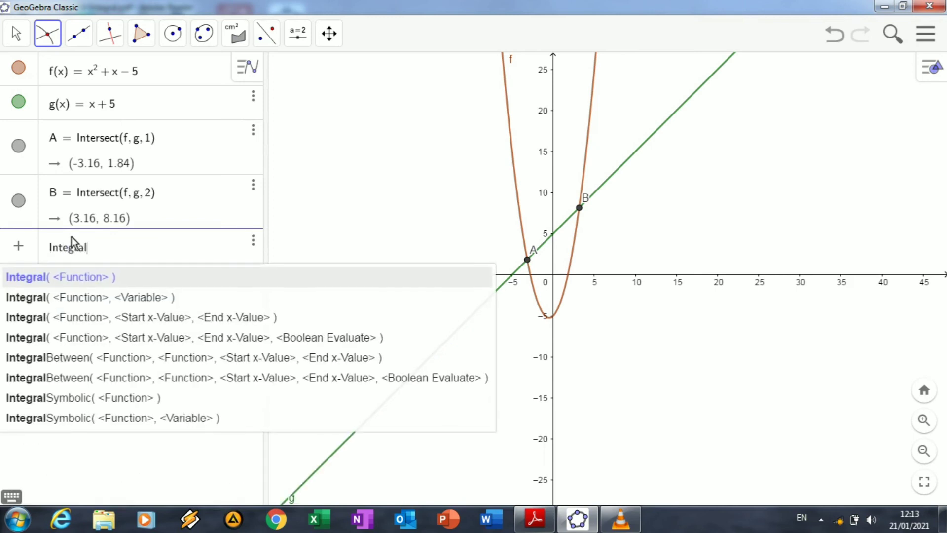
text(between()
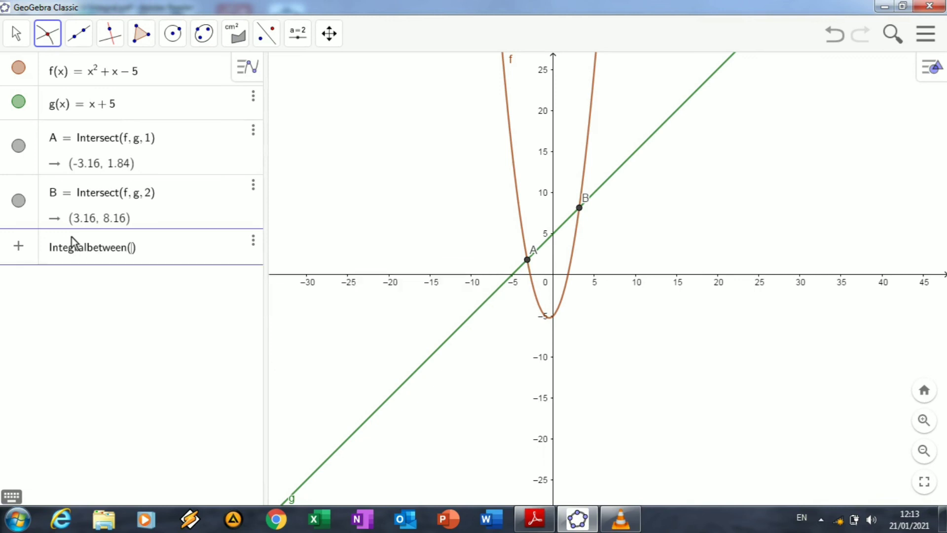
text(f,g,)
text(3.16)
text(,-)
text(3.16)
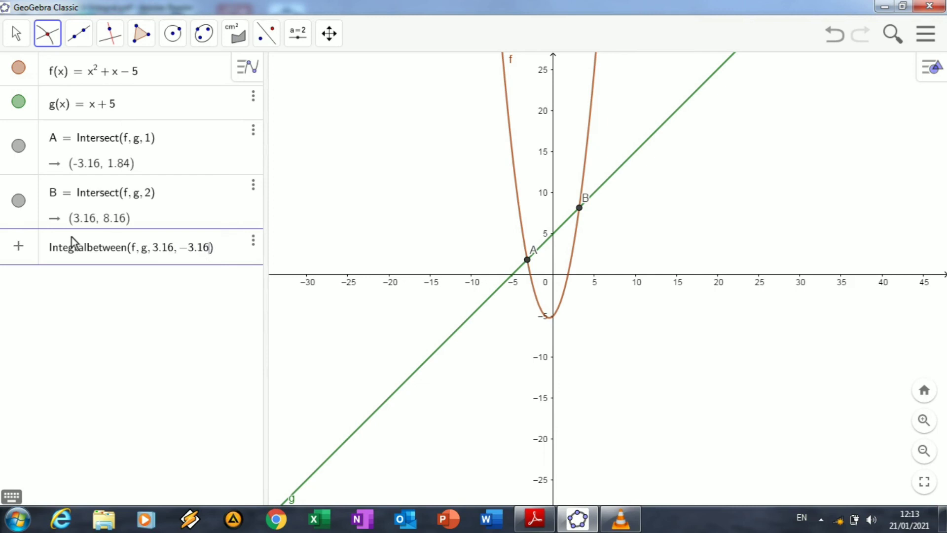
key(Return)
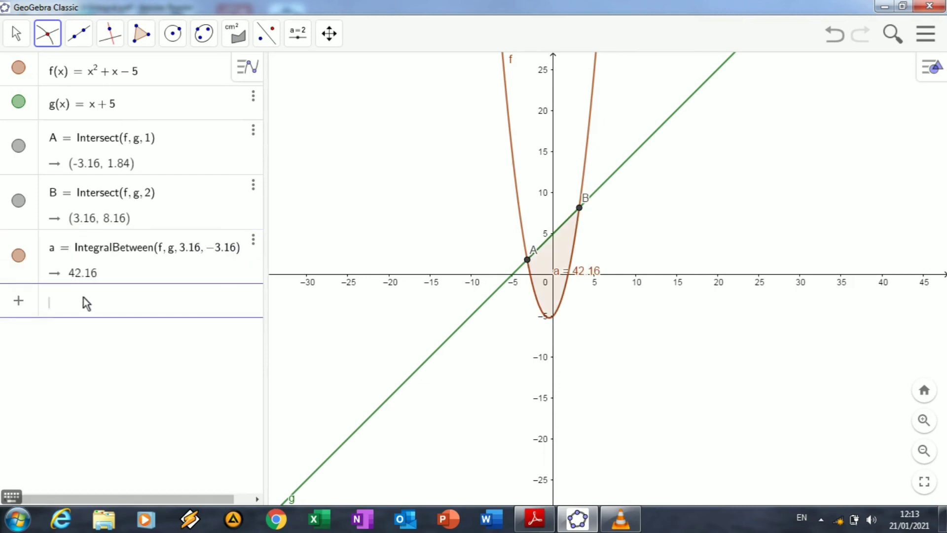
- Add a second integral with the functions swapped, IntegralBetween(g, f, 3.16, −3.16)
text(inte)
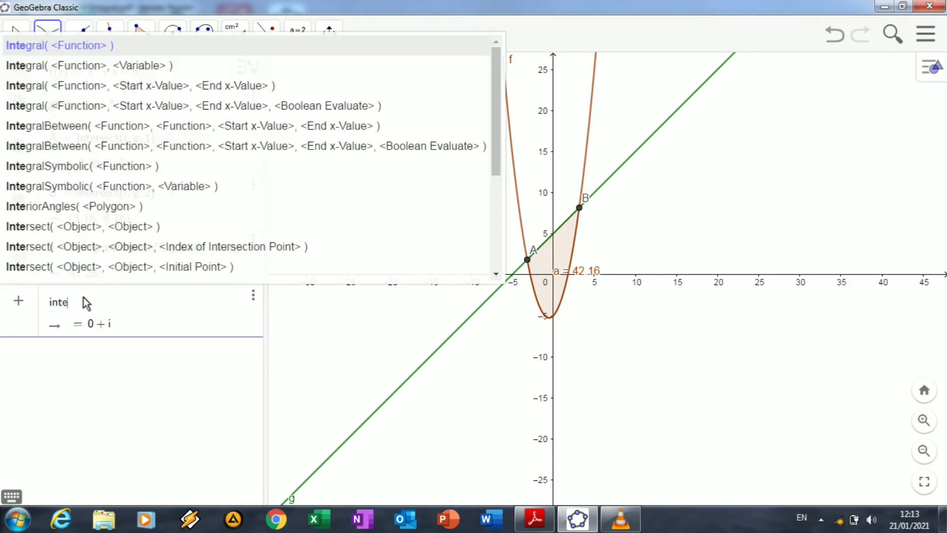
text(gralbetw)
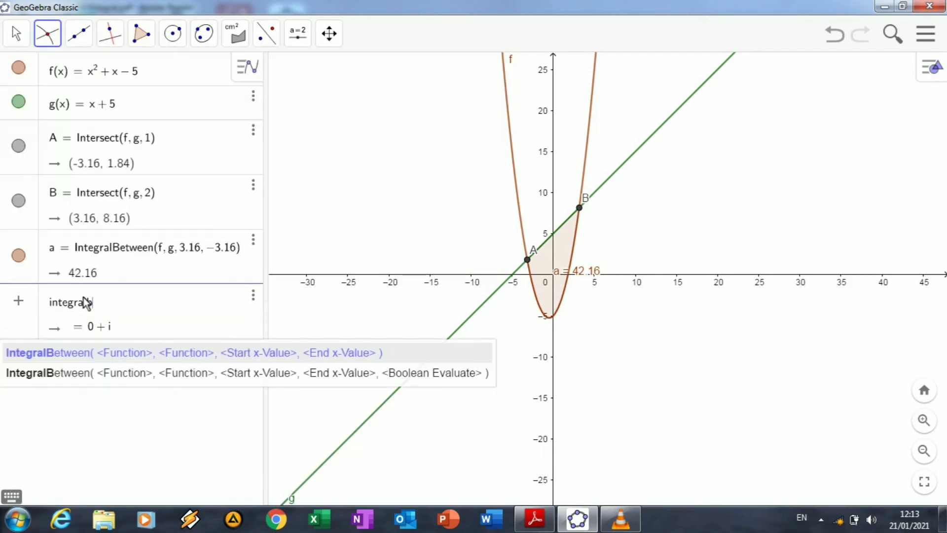
text(een()
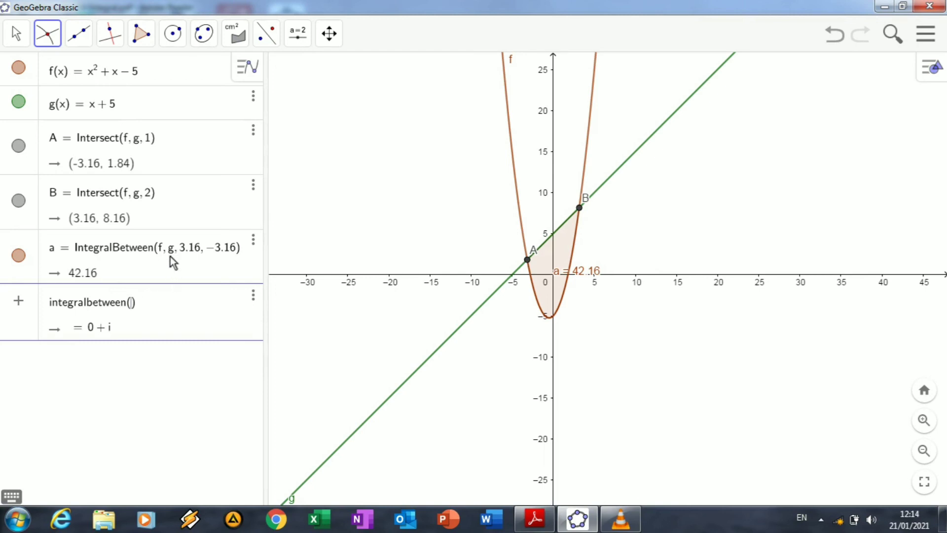
text(g,f)
text(,)
text(3.16,)
text(-3.)
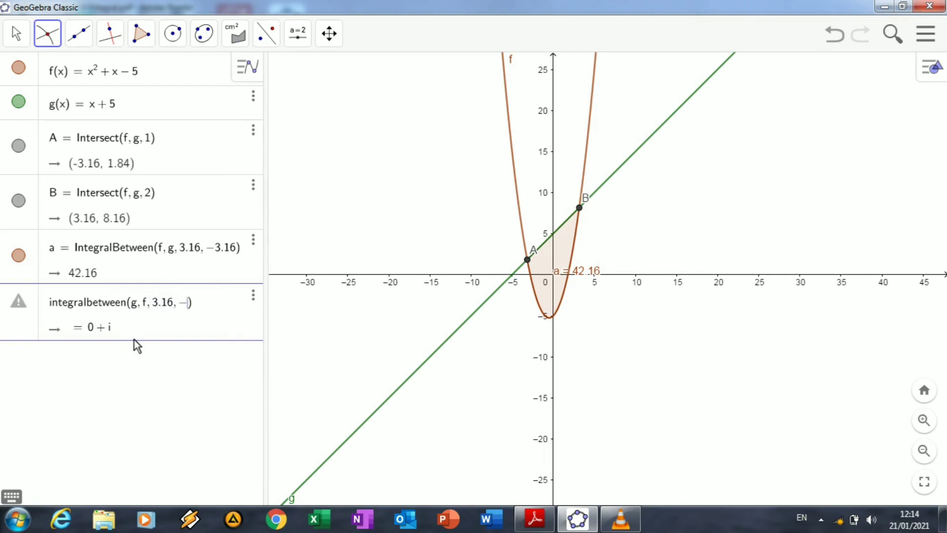
text(16)
key(Return)
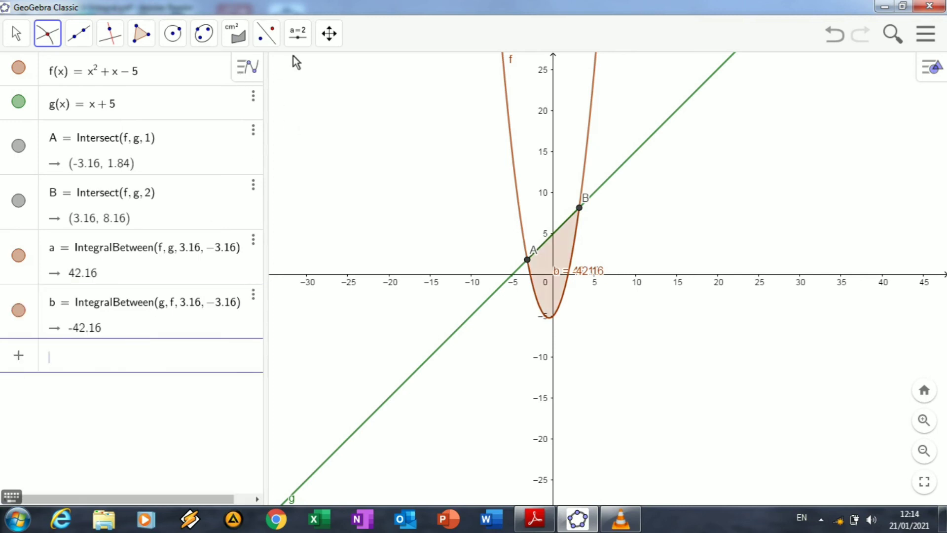
- Separate the overlapping integral labels, moving label a above the x-axis beside the shaded region and label b below the axis
click(17, 33)
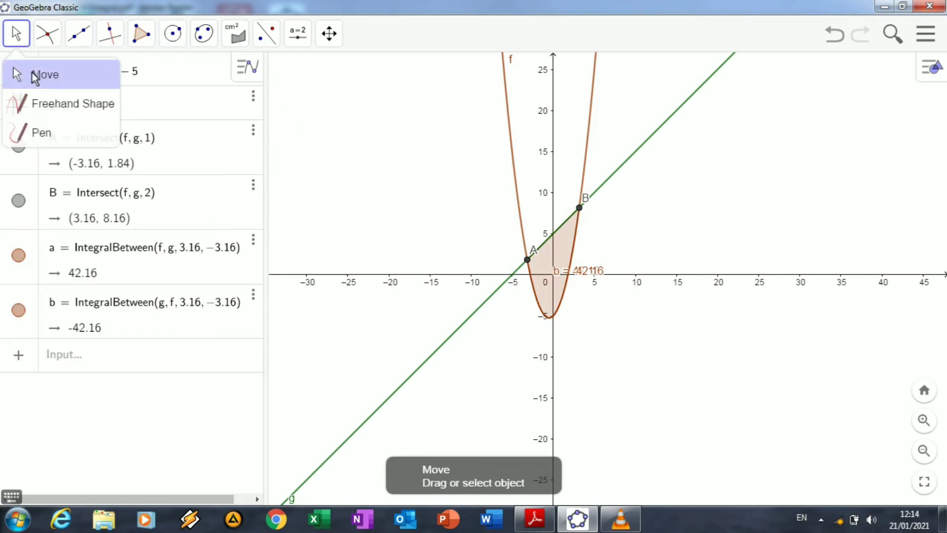
drag(603, 272, 625, 229)
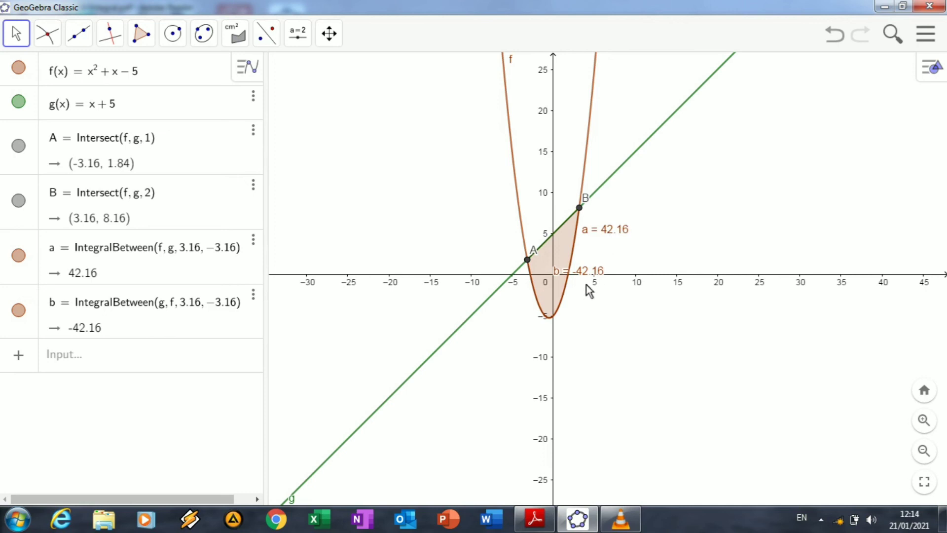
drag(587, 264, 593, 305)
- Check exercise 5 in the PDF in Adobe Reader, then return to GeoGebra and delete all objects of exercise 4
mouse_move(547, 520)
click(546, 525)
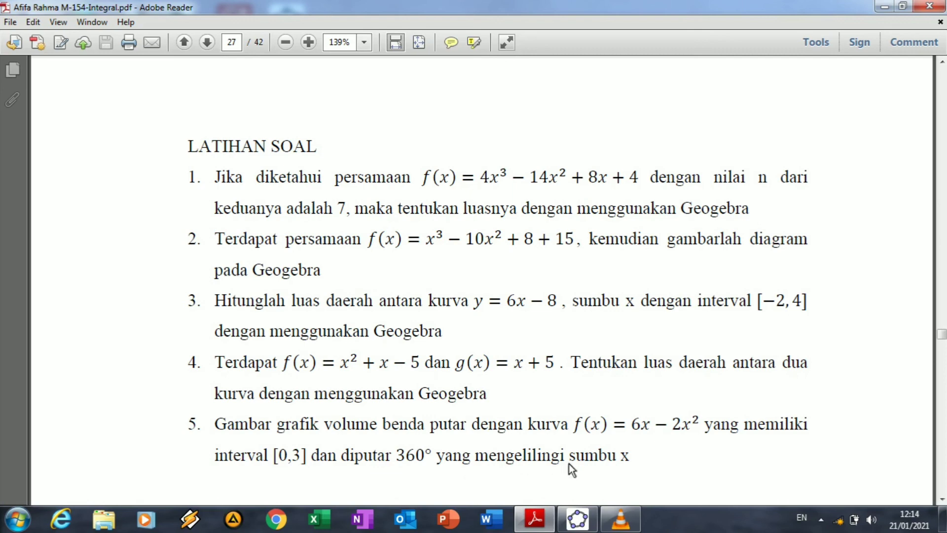
click(575, 520)
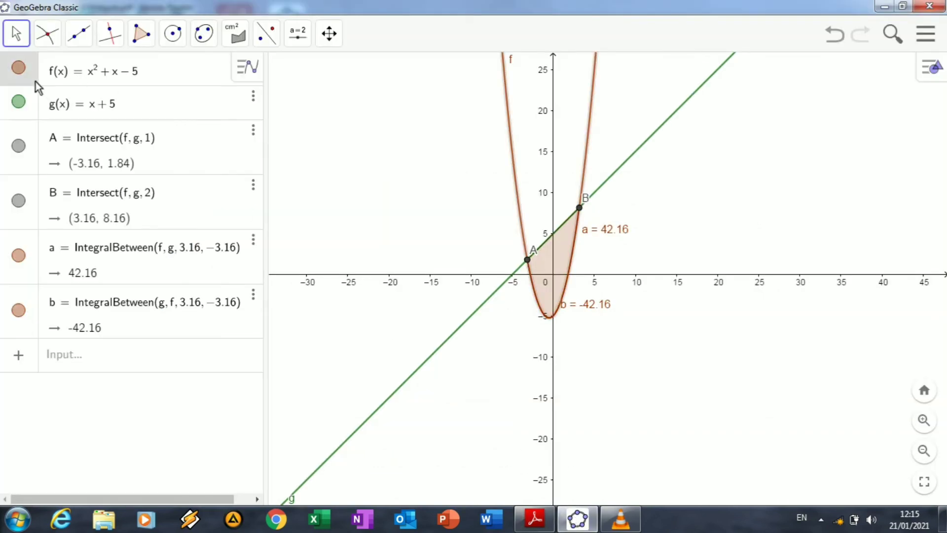
key(ctrl+a)
key(Delete)
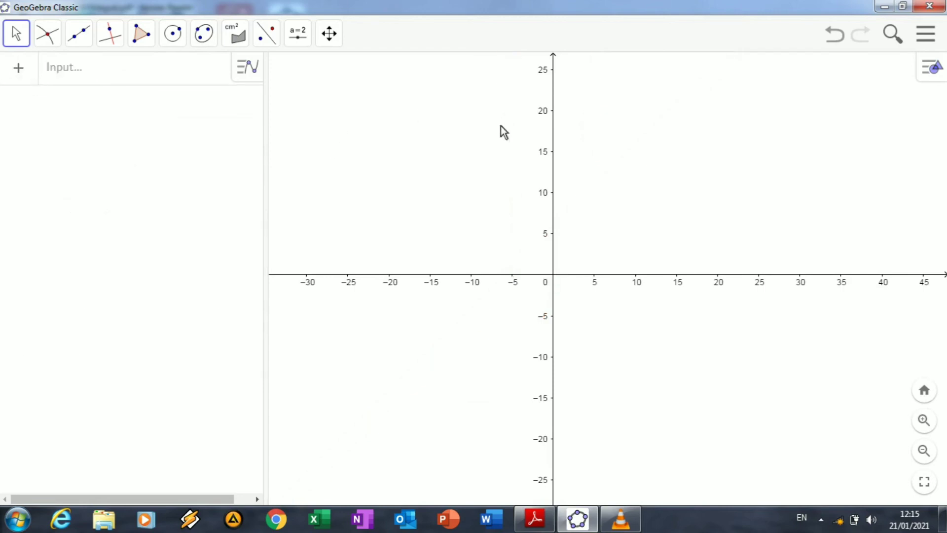
- Show the grid in the graphics view and define the function f(x) = 6x − 2x²
right_click(630, 214)
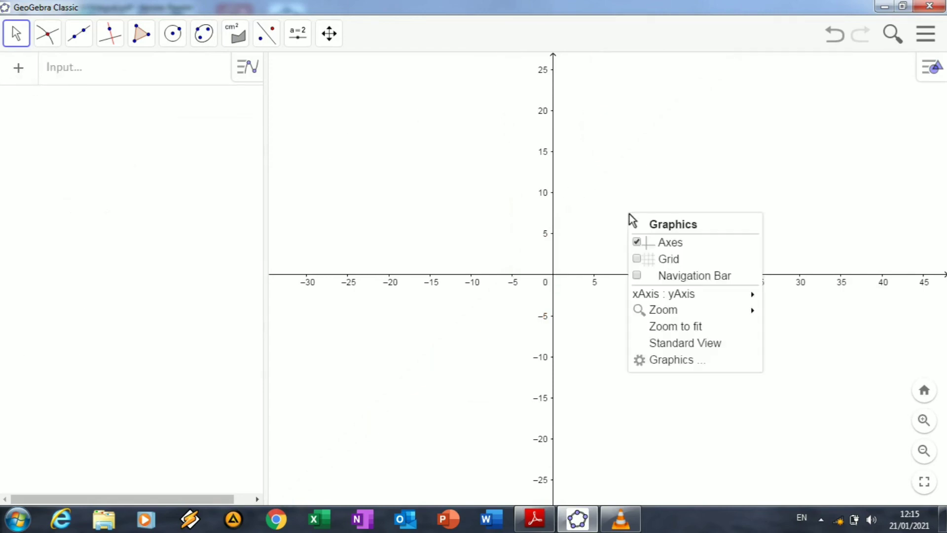
click(638, 258)
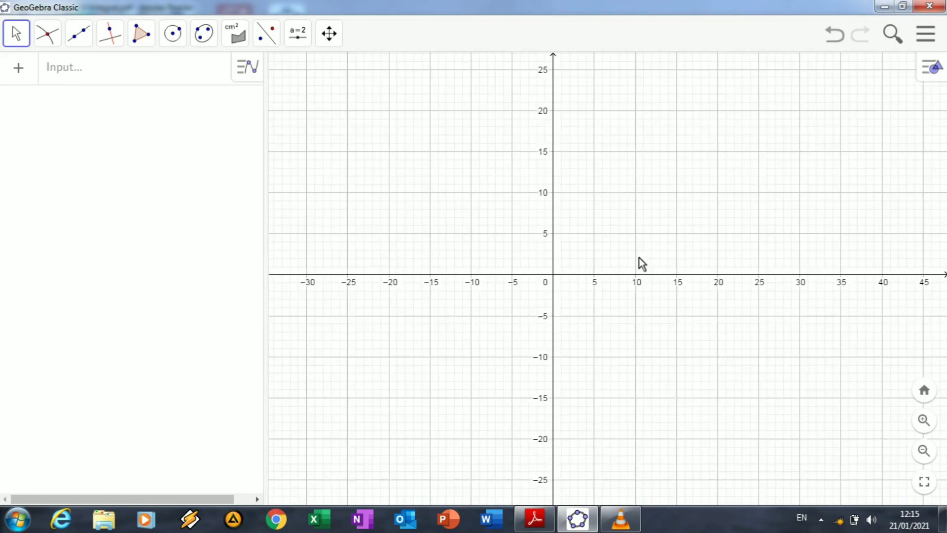
click(168, 80)
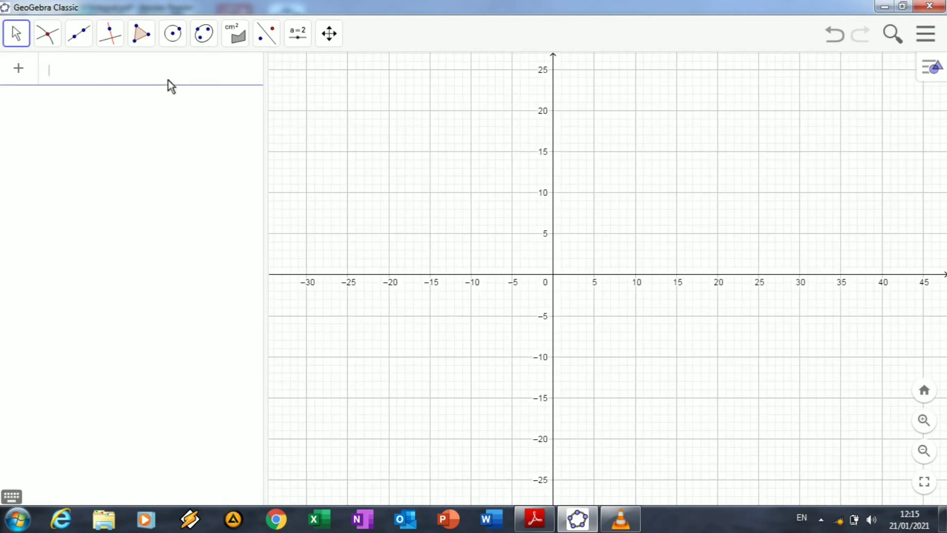
text(f(x))
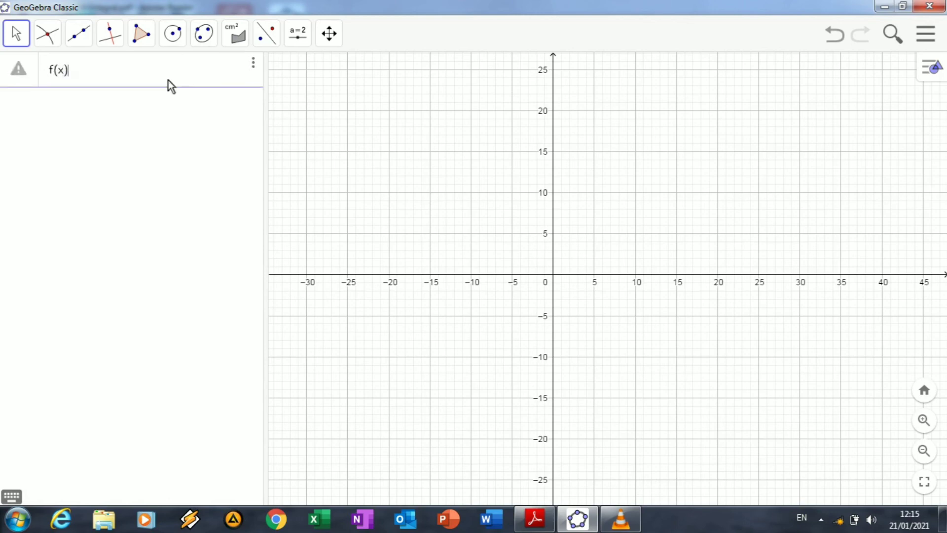
text(=6x)
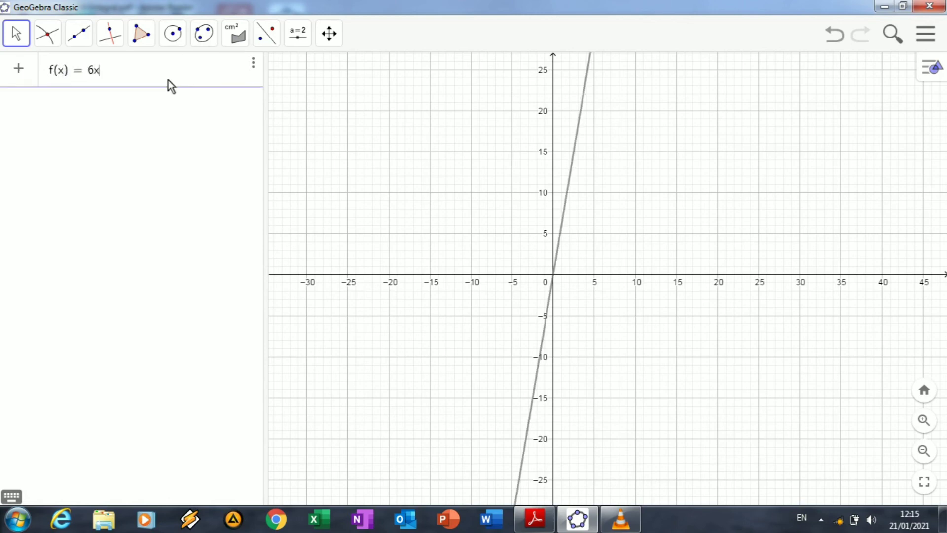
text(-)
click(19, 494)
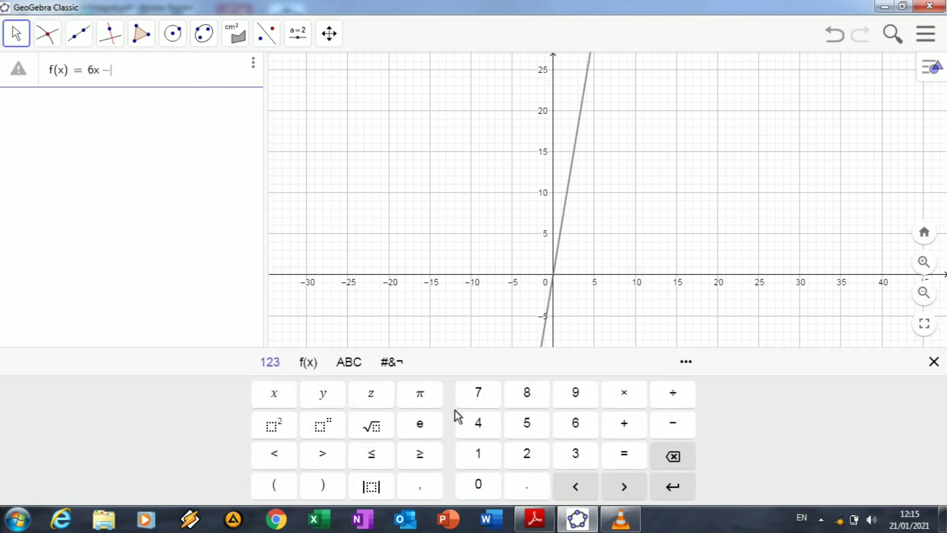
click(533, 453)
click(274, 394)
click(279, 427)
key(Return)
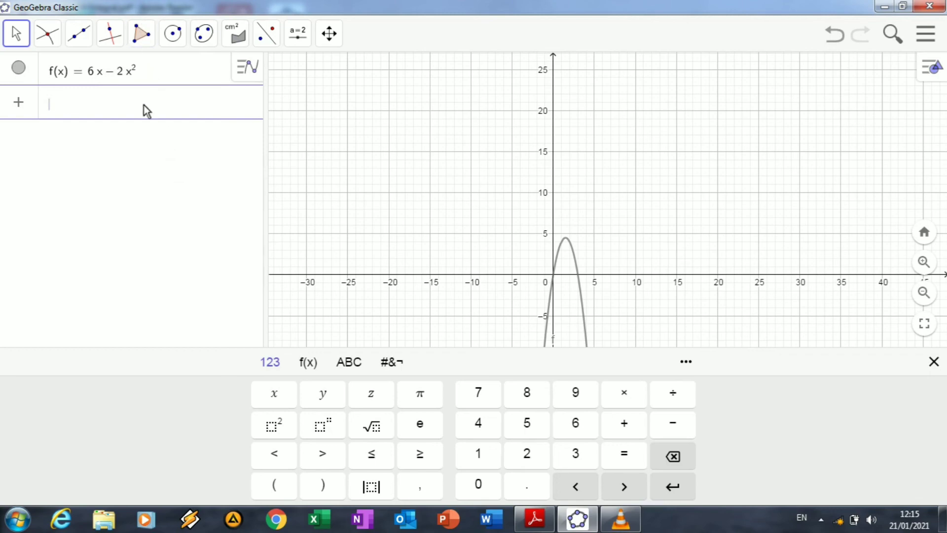
- Compute the definite integral of f from 0 to 3 with Integral(f, 0, 3)
text(Integral)
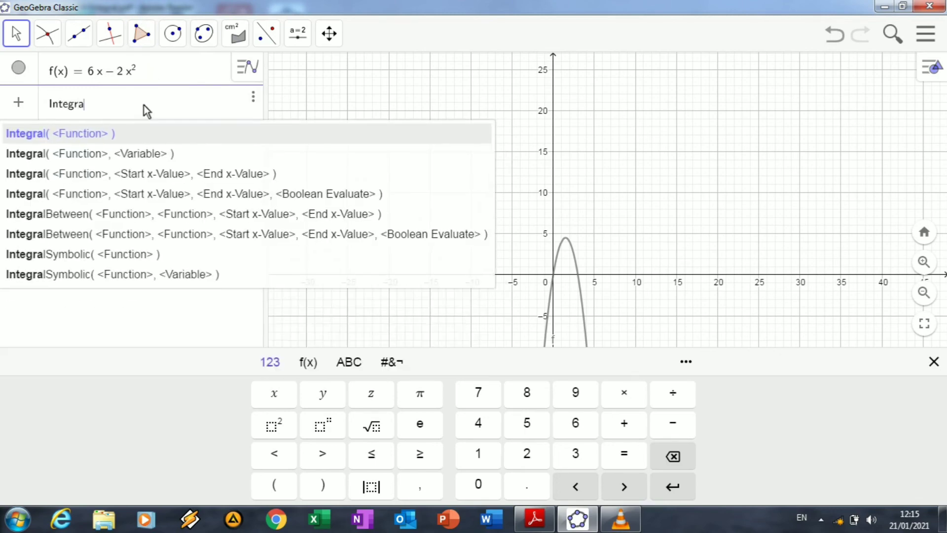
text((f)
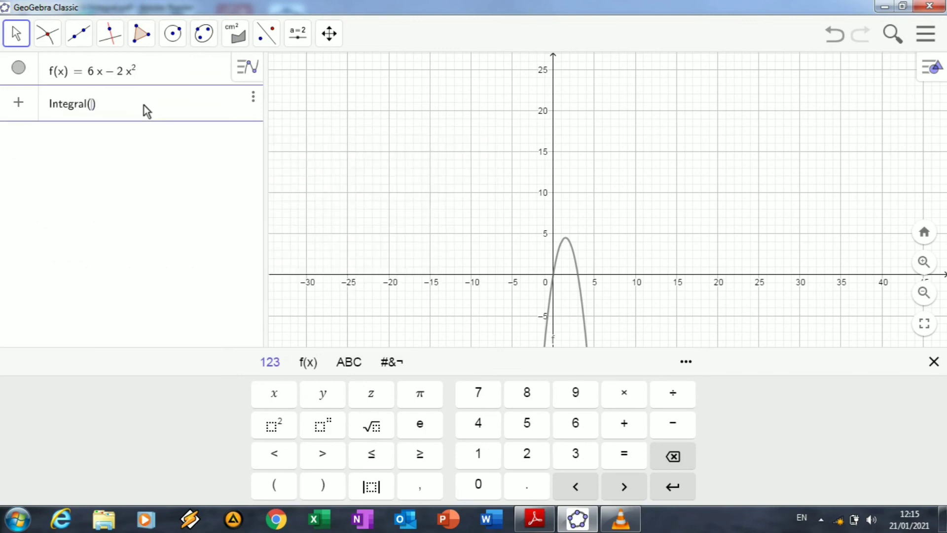
text(, 0, 3)
click(934, 365)
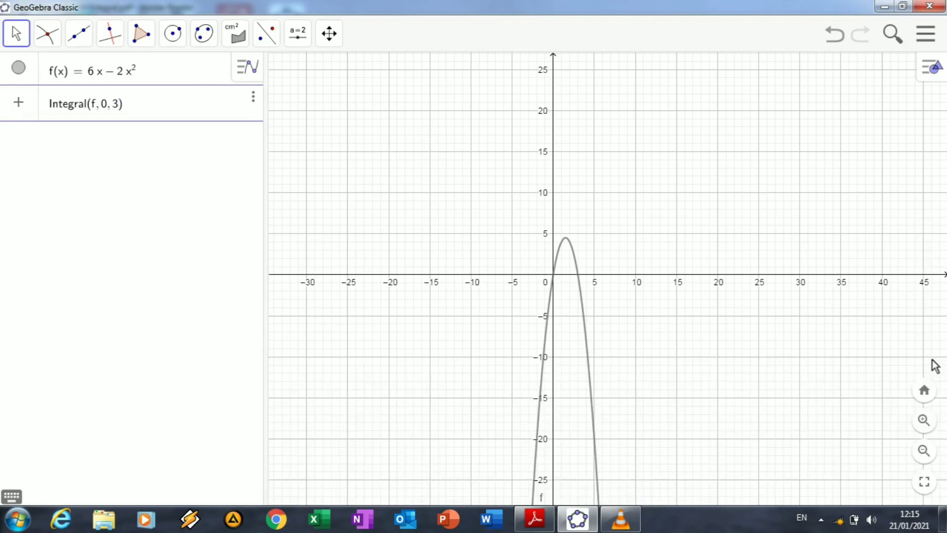
click(924, 420)
click(924, 421)
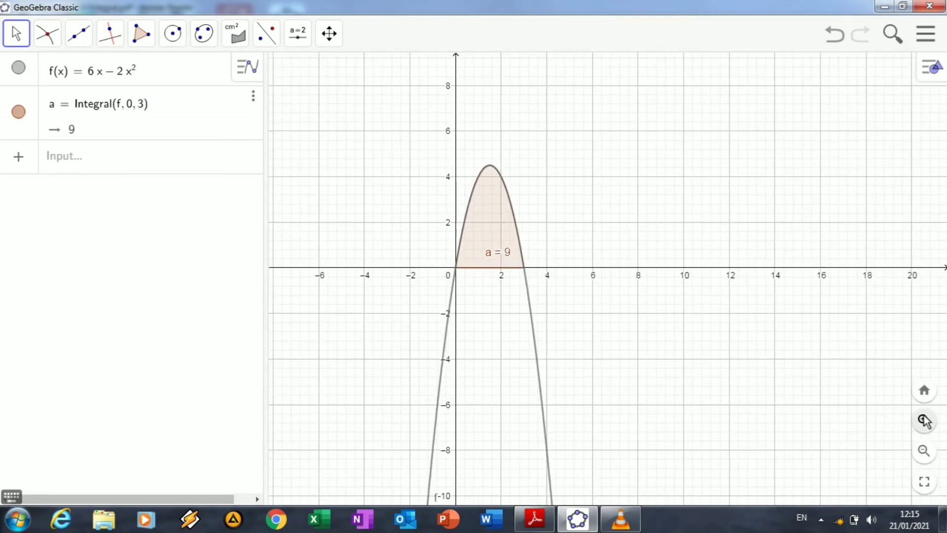
click(924, 420)
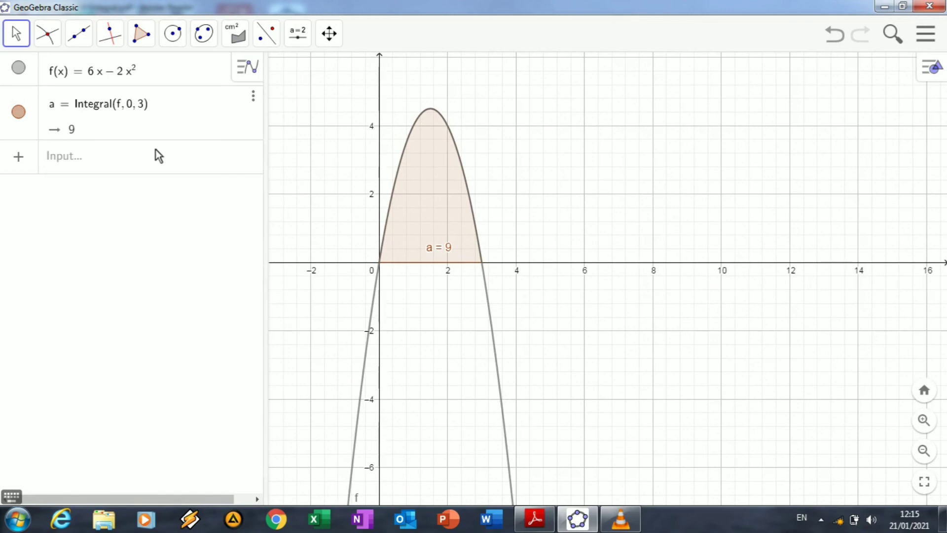
- Add an angle slider α ranging from 0° to 360° in the empty area up and left of the parabola
click(298, 33)
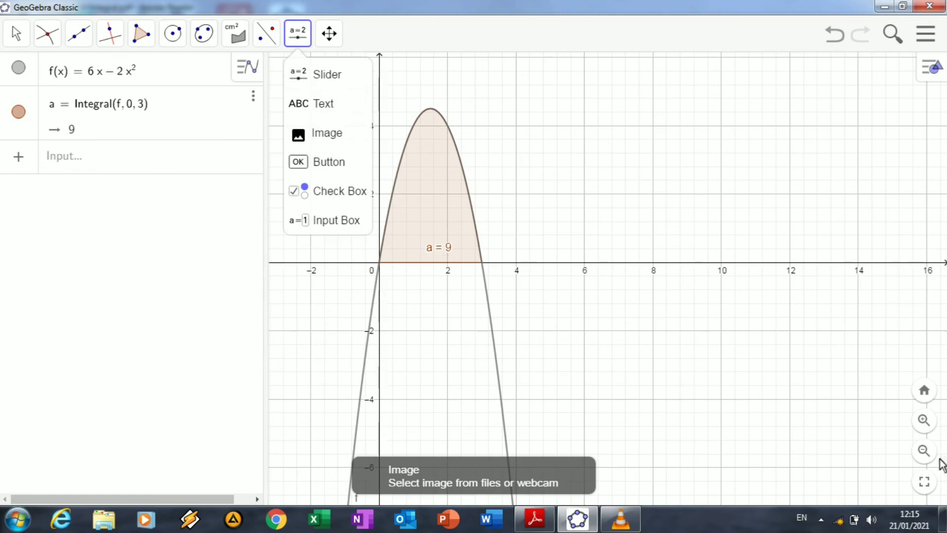
click(924, 450)
click(329, 33)
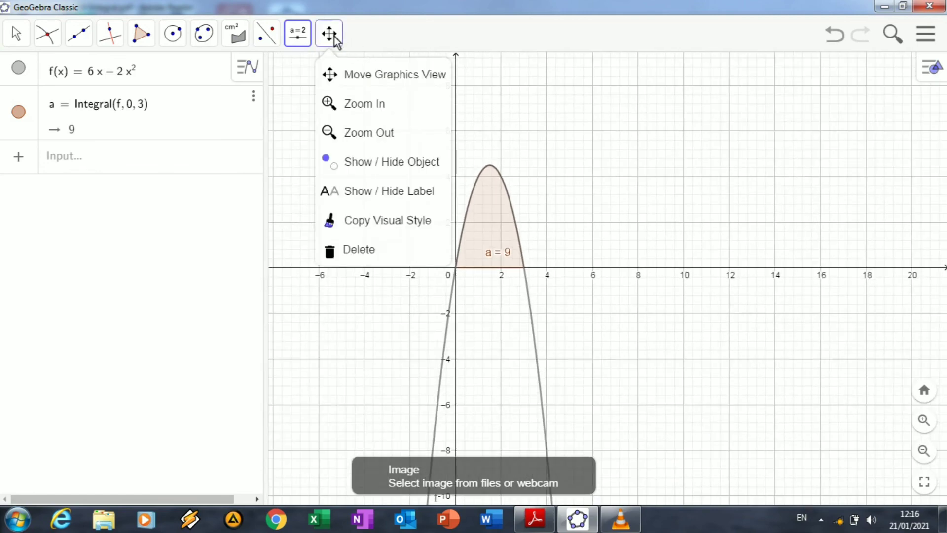
click(330, 35)
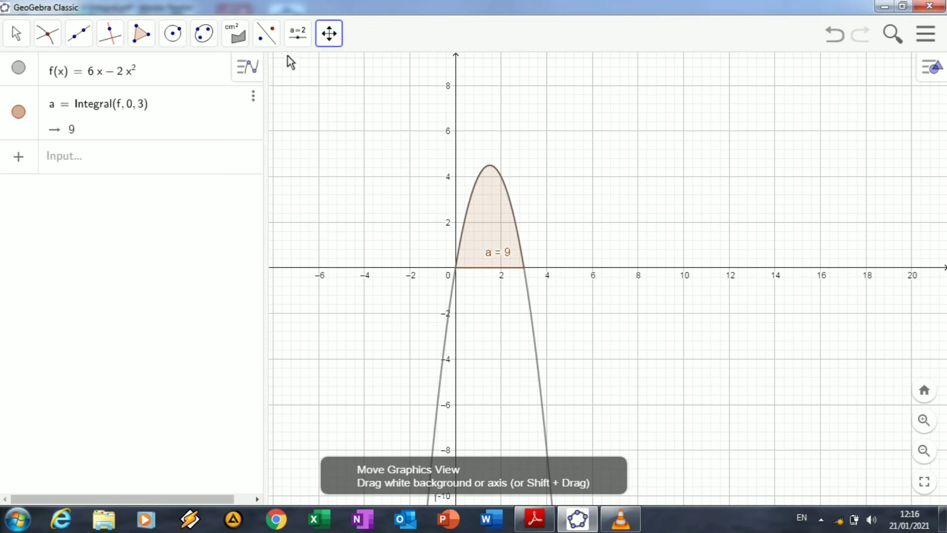
click(298, 33)
click(307, 72)
click(324, 138)
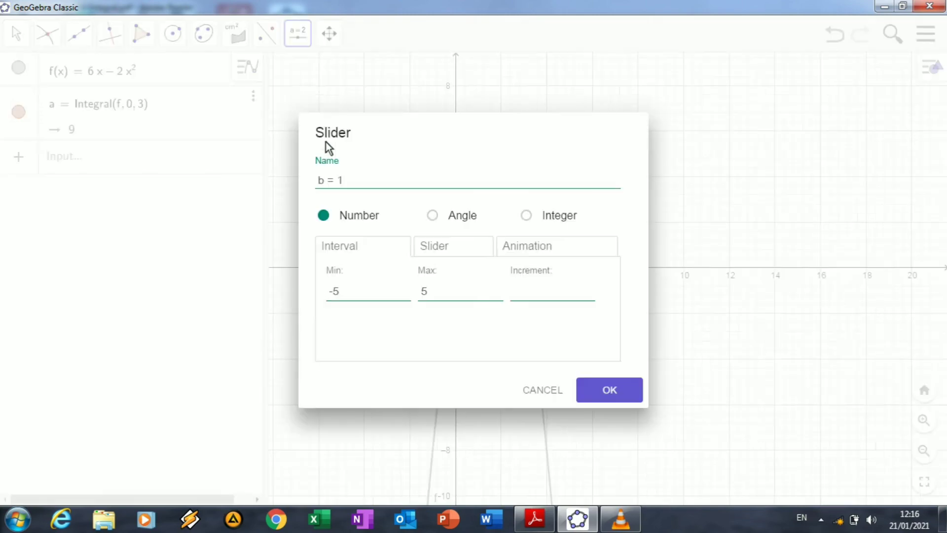
click(433, 216)
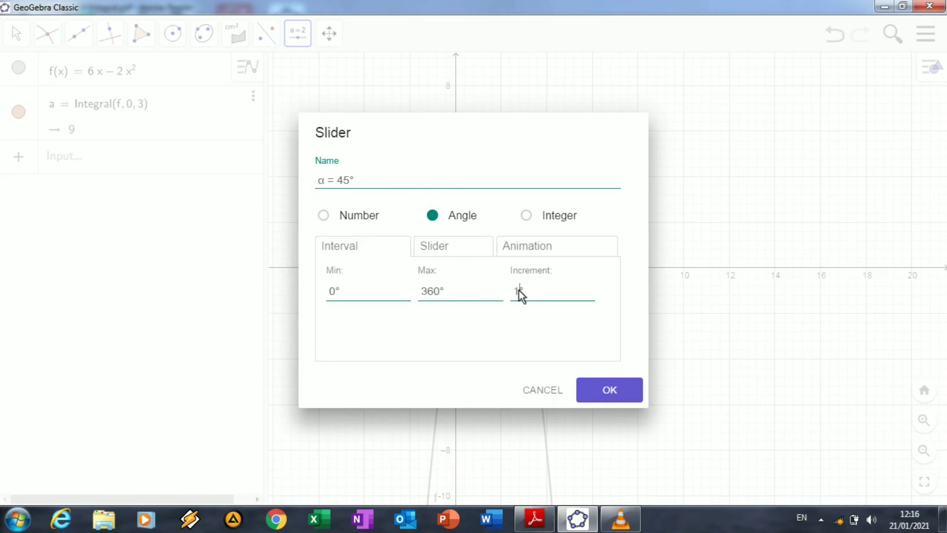
click(603, 391)
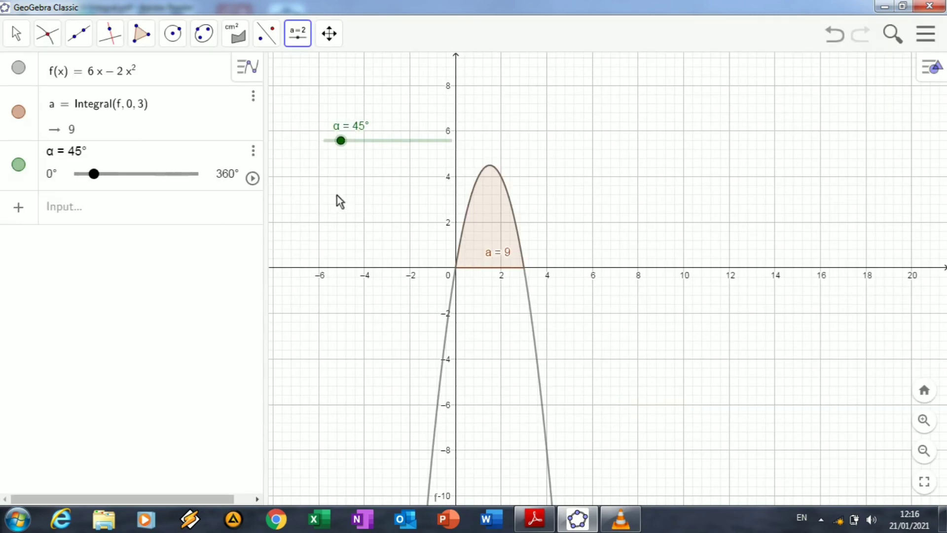
- Start a Surface command with the three expressions a, f(a)cos(b) and f(a)sin(b)
click(174, 211)
text(surfice)
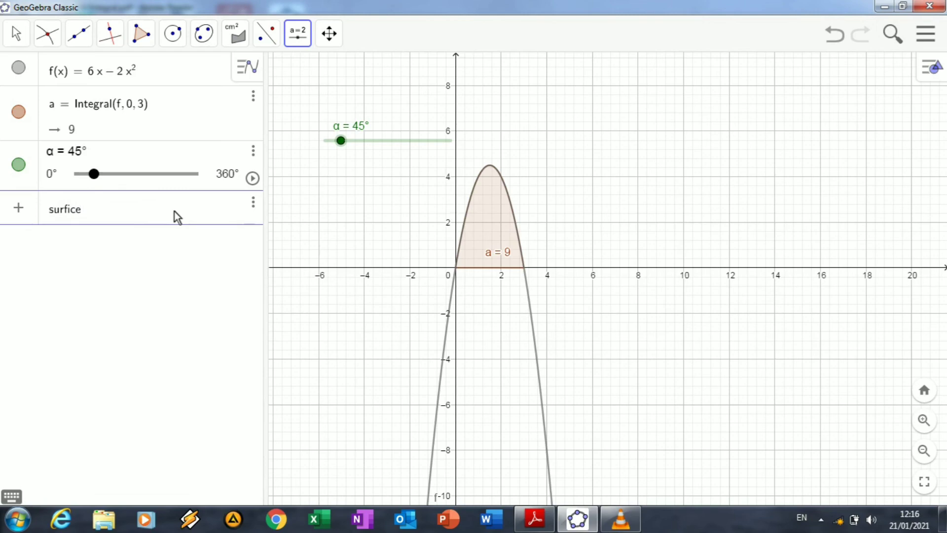
key(BackSpace)
key(BackSpace)
key(BackSpace)
text(ac)
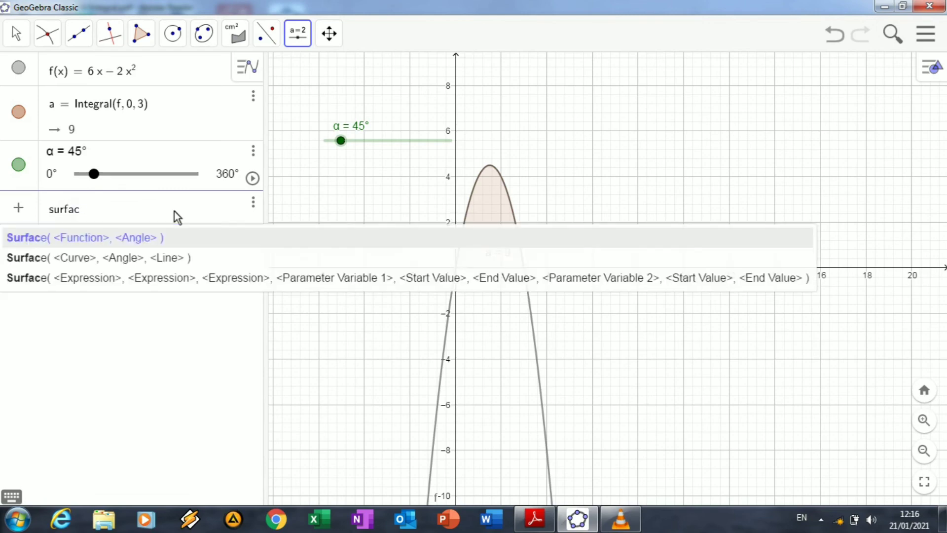
text(e()
text(a)
text(, f)
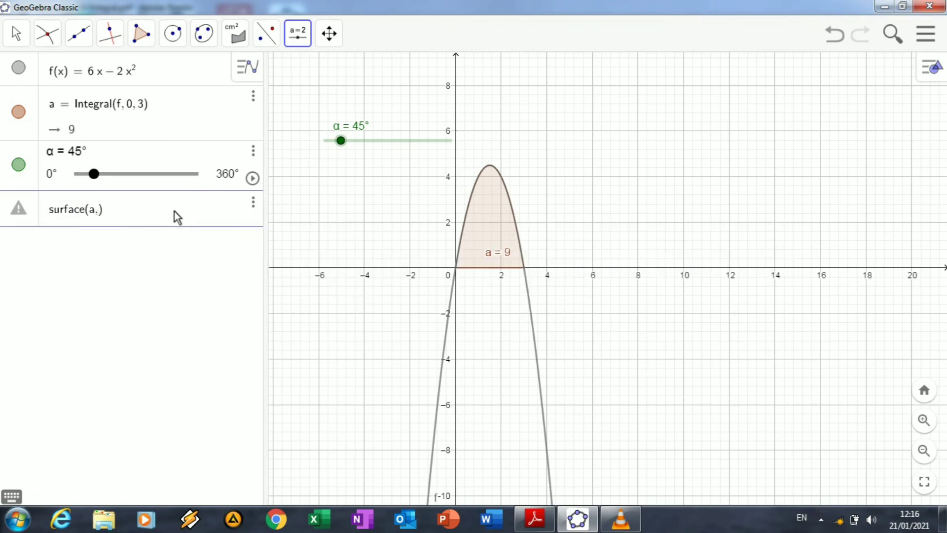
text(()
text(c9)
key(BackSpace)
text(0)
key(BackSpace)
text(os(b), f(a)sin(b)
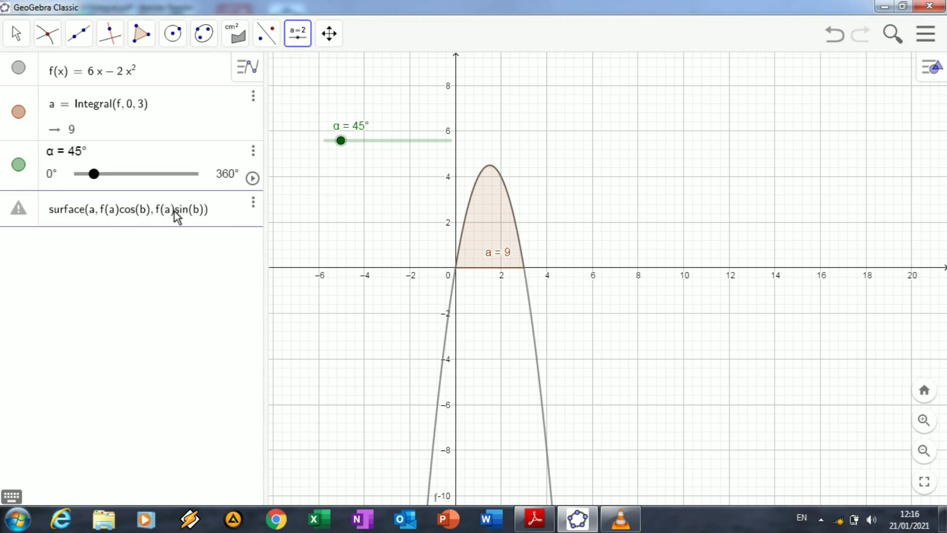
- Complete the Surface command with parameter a from 0 to 3 and parameter b from 0 to α, and create the surface
text(), a, )
text(0)
text(, 3)
text(, b,)
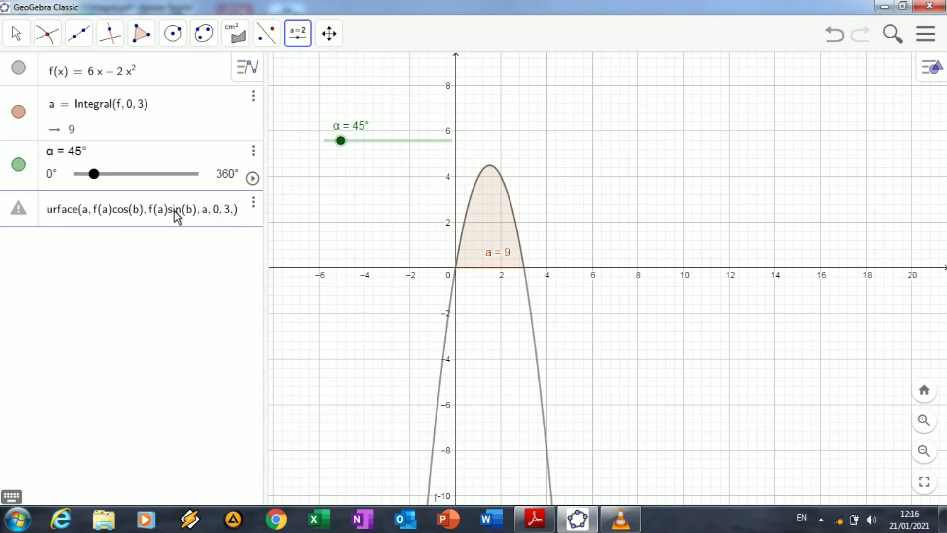
text( 0,)
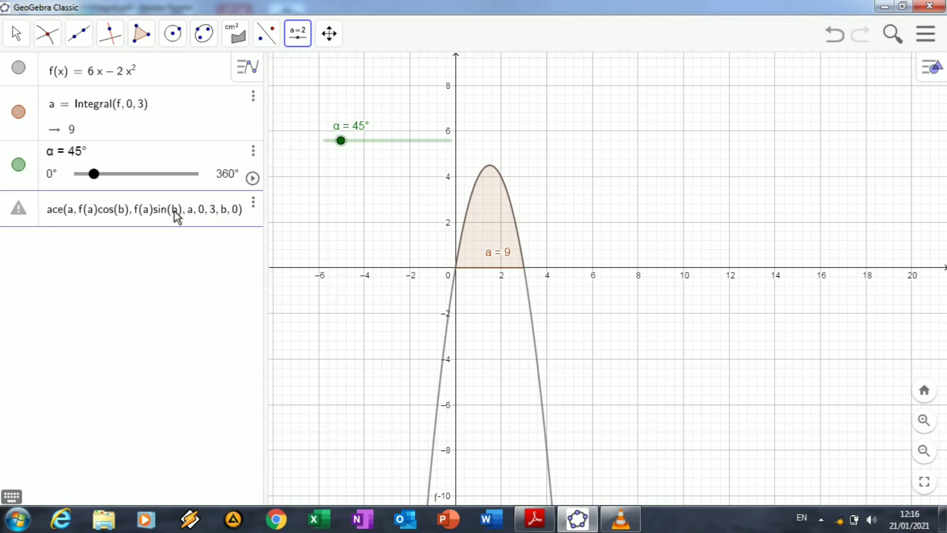
click(14, 495)
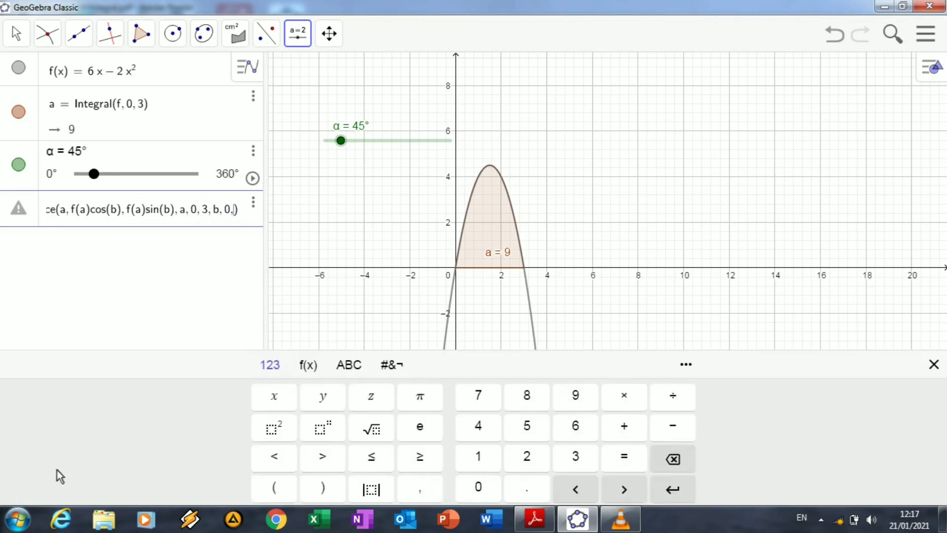
click(348, 368)
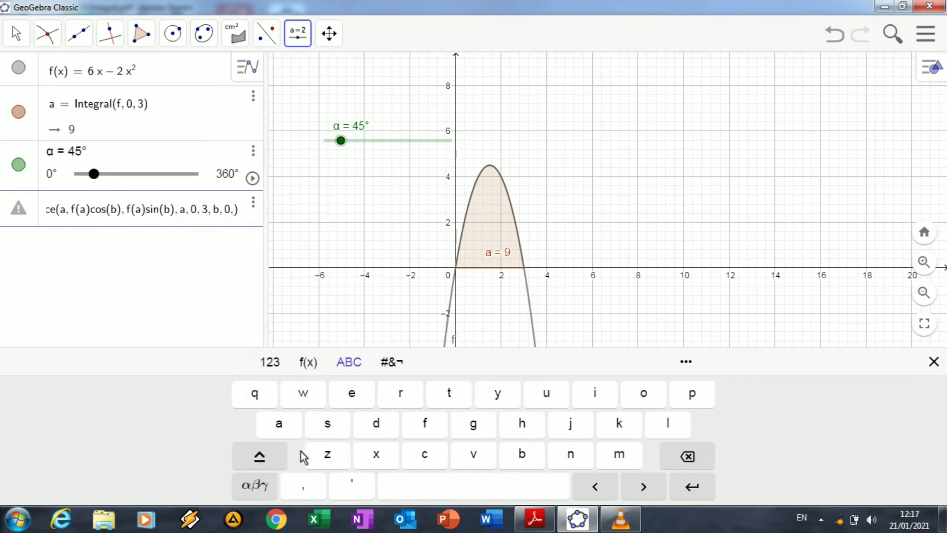
click(255, 483)
click(279, 424)
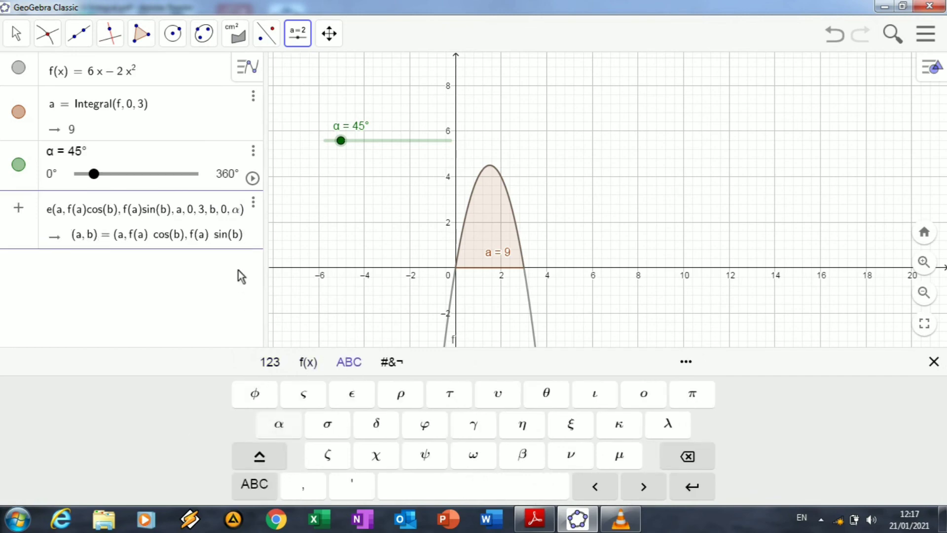
key(Return)
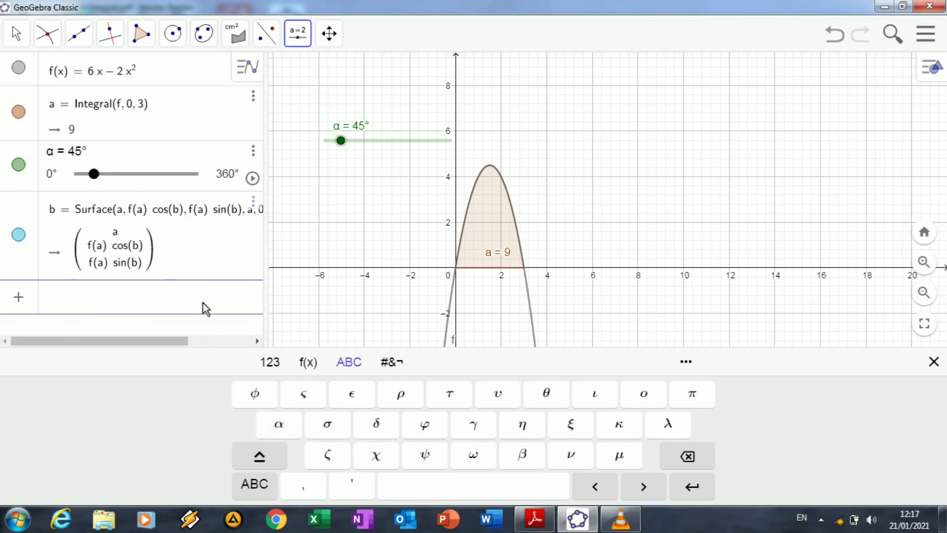
click(933, 364)
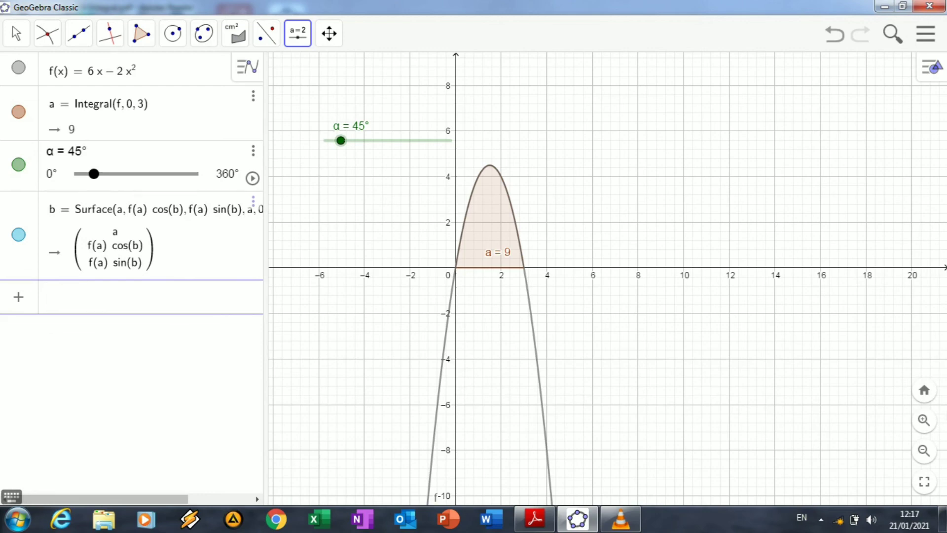
- Open the 3D Graphics view alongside the 2D graph
click(927, 72)
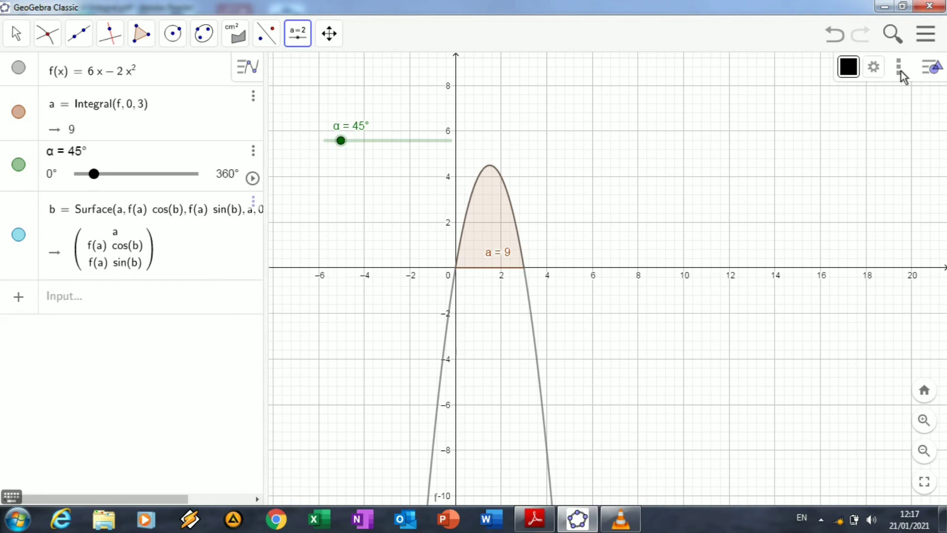
click(900, 70)
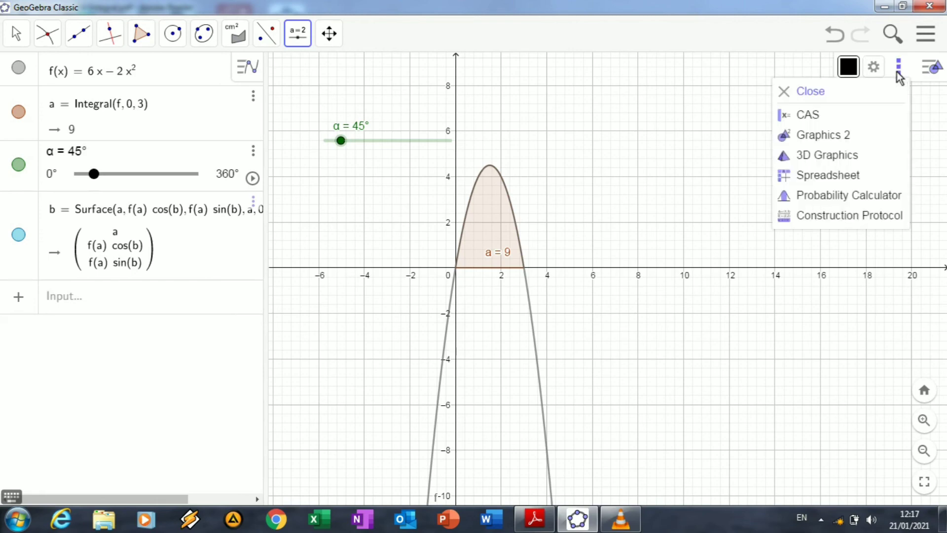
click(833, 157)
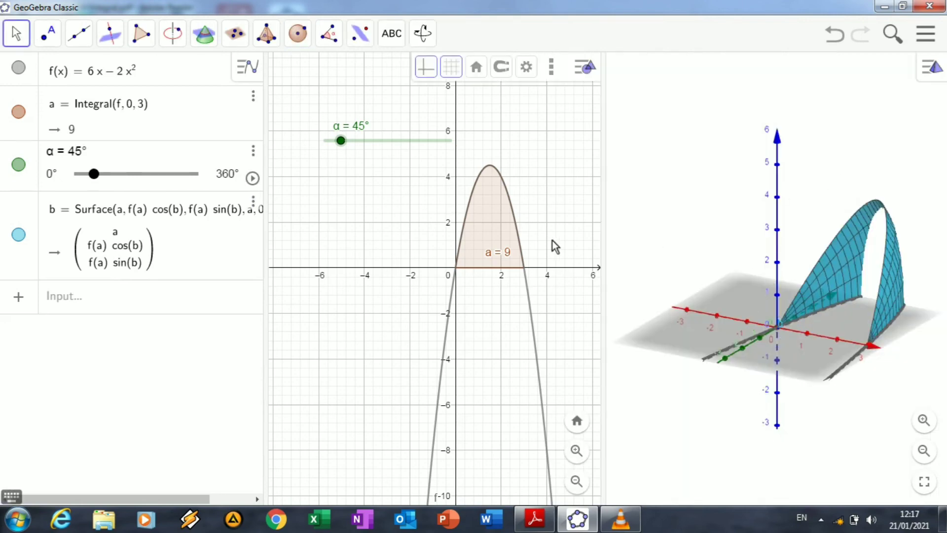
- Set the slider α to 360° to turn the surface into the full solid of revolution
drag(343, 144, 468, 144)
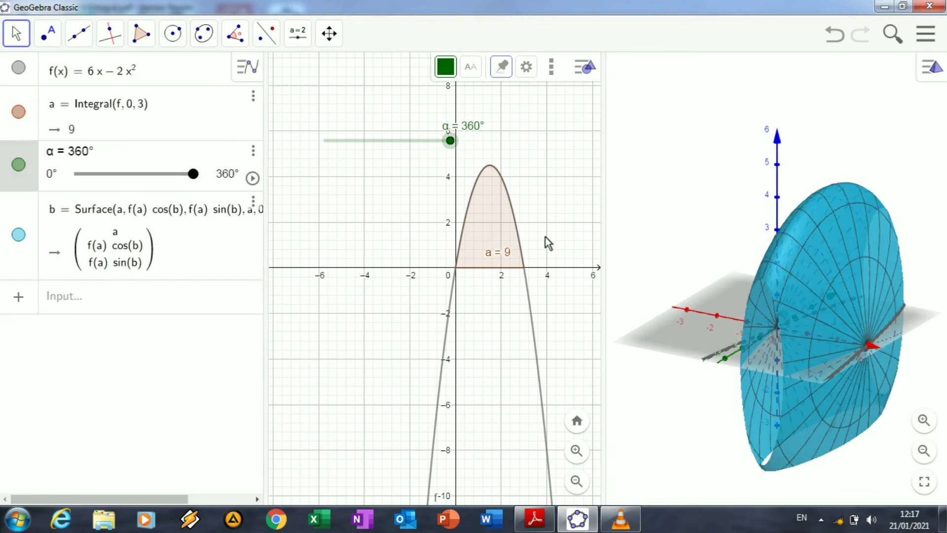
click(924, 451)
click(924, 451)
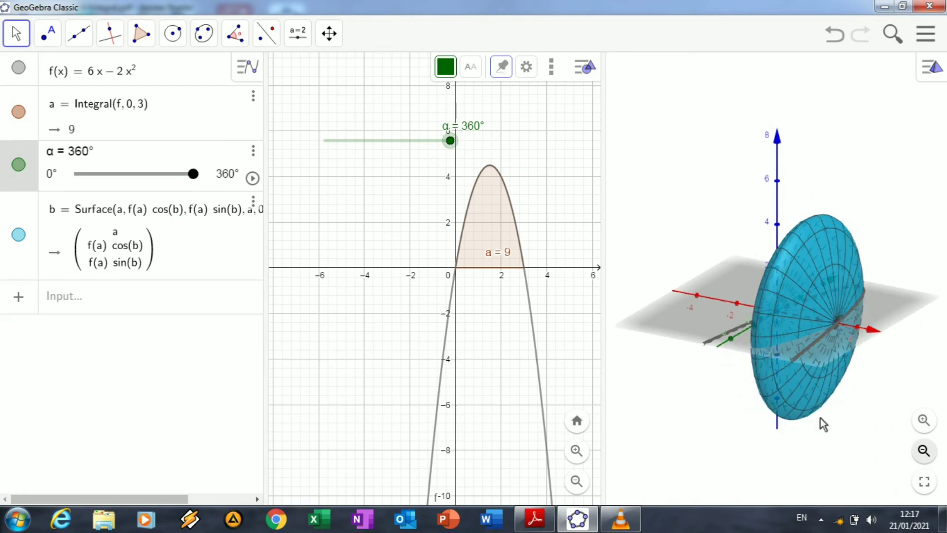
click(923, 451)
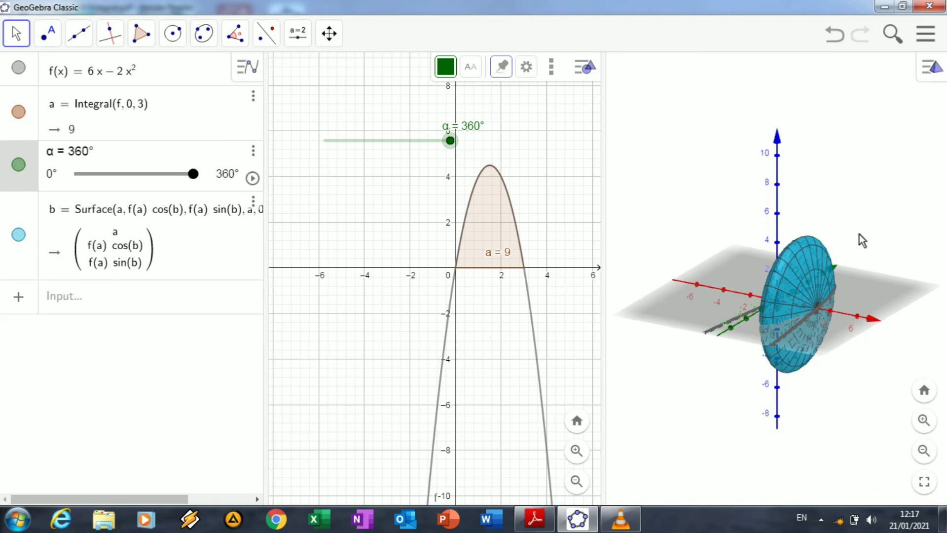
- Add the expression 2π · Integral(f, 0, 3) as a new entry to calculate a value for the solid of revolution
click(186, 302)
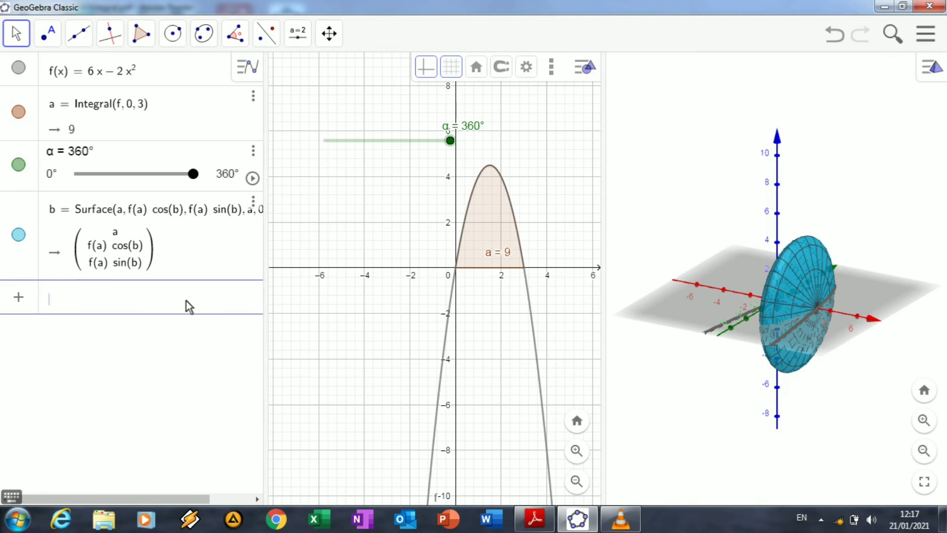
text(2)
click(11, 496)
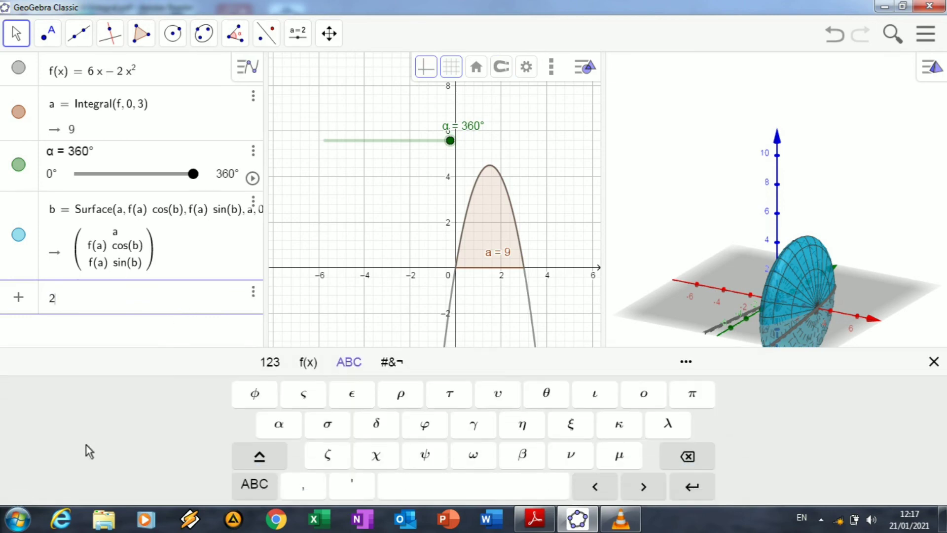
click(696, 394)
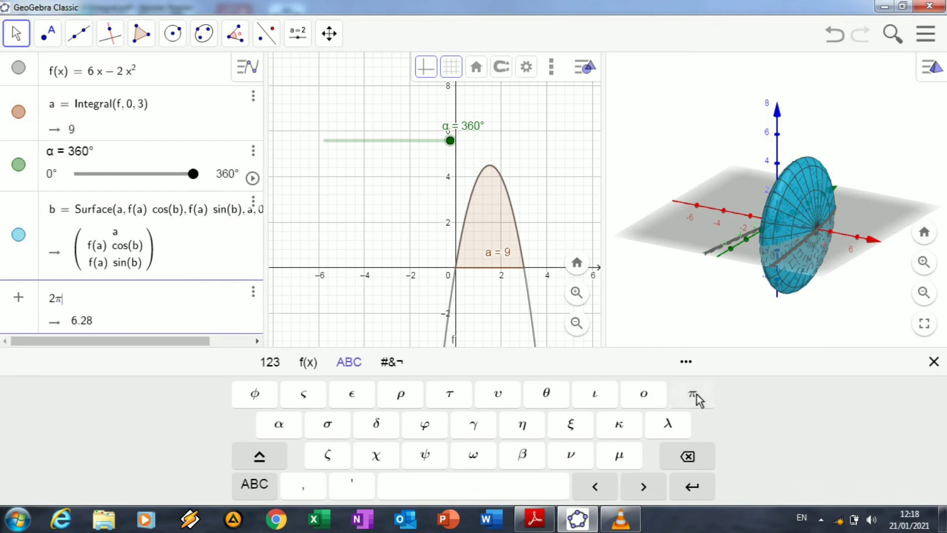
text(*)
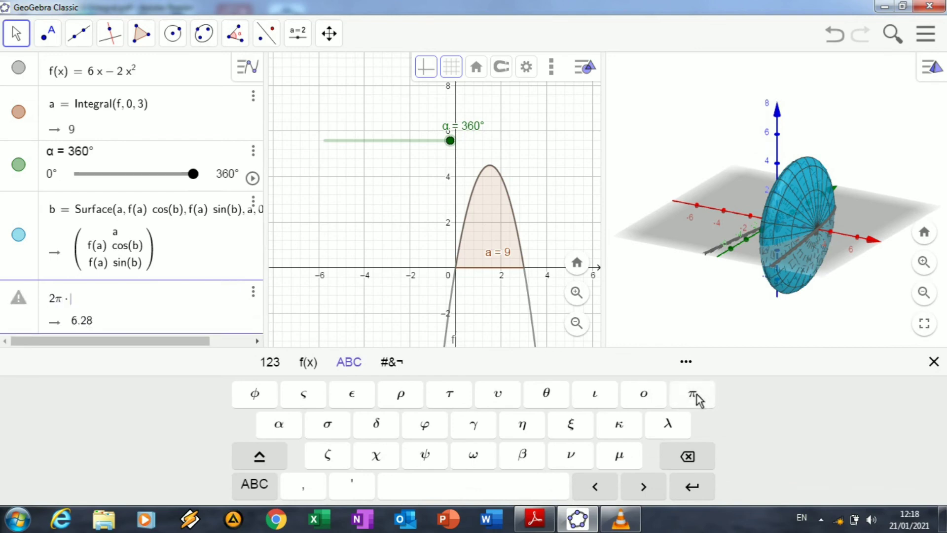
text(integral)
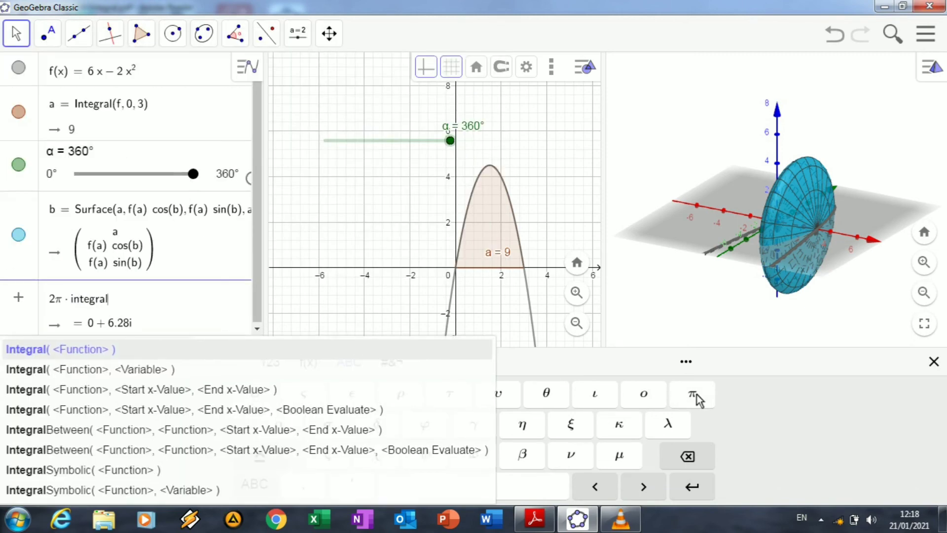
text((f)
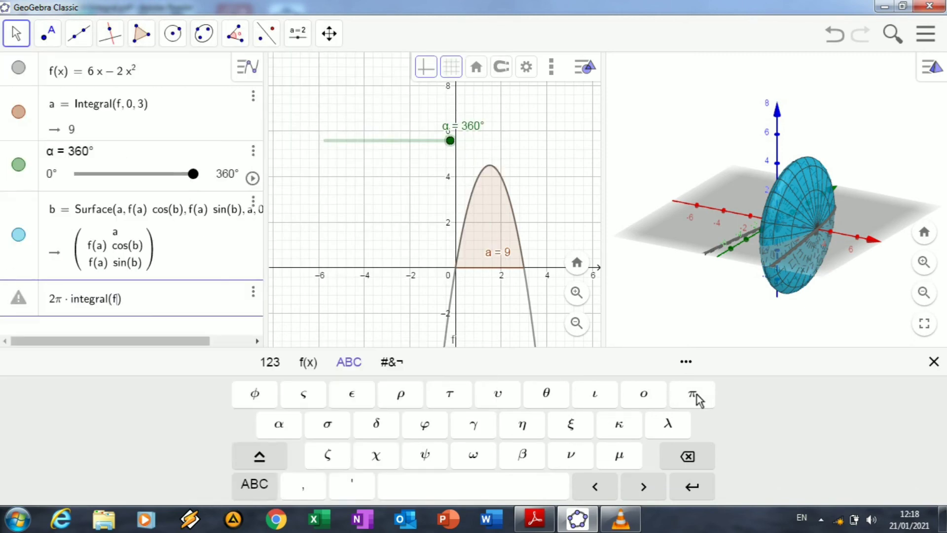
text(,0,3)
key(Return)
- Display the result of the 2π integral expression in exact symbolic form and close the on-screen keyboard
click(241, 285)
click(237, 281)
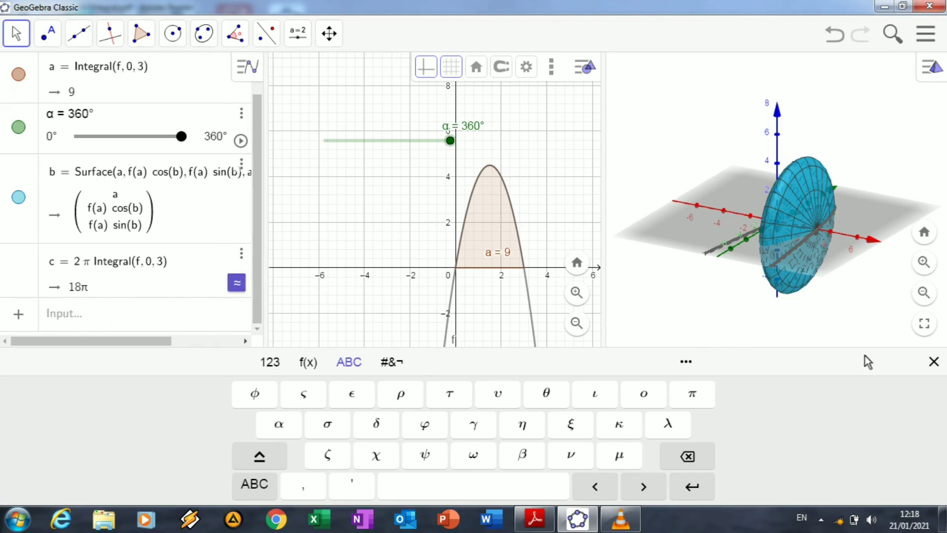
click(930, 363)
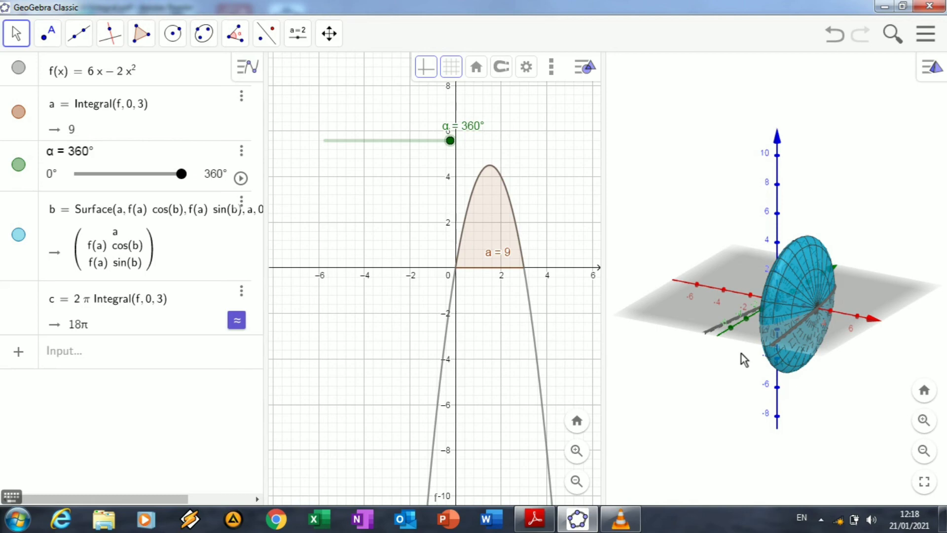
- Switch to the PDF in Adobe Reader to check the wording of exercise 5, and return to GeoGebra
click(551, 524)
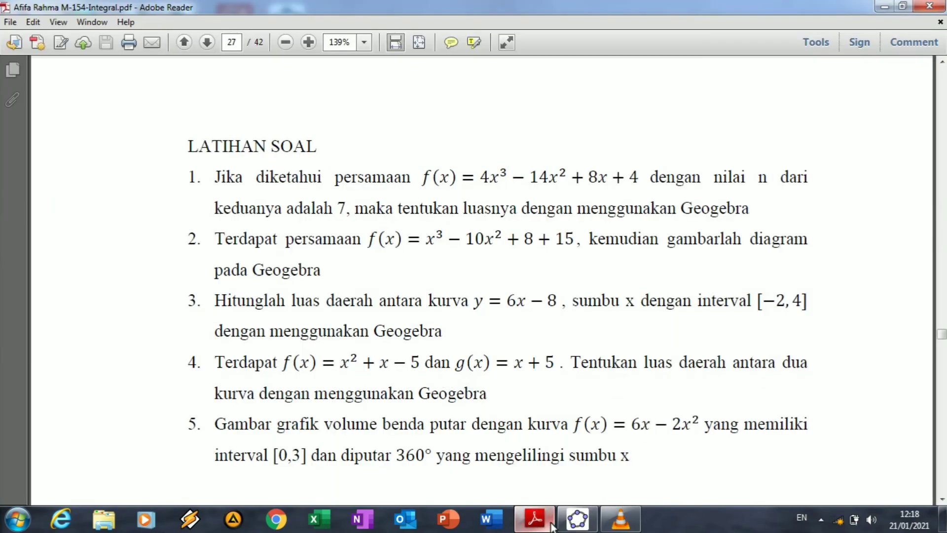
click(551, 525)
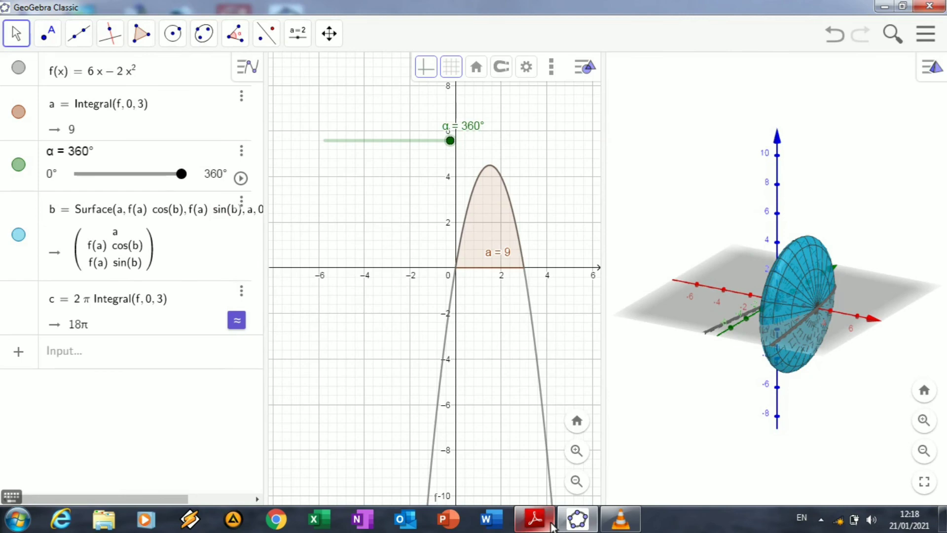